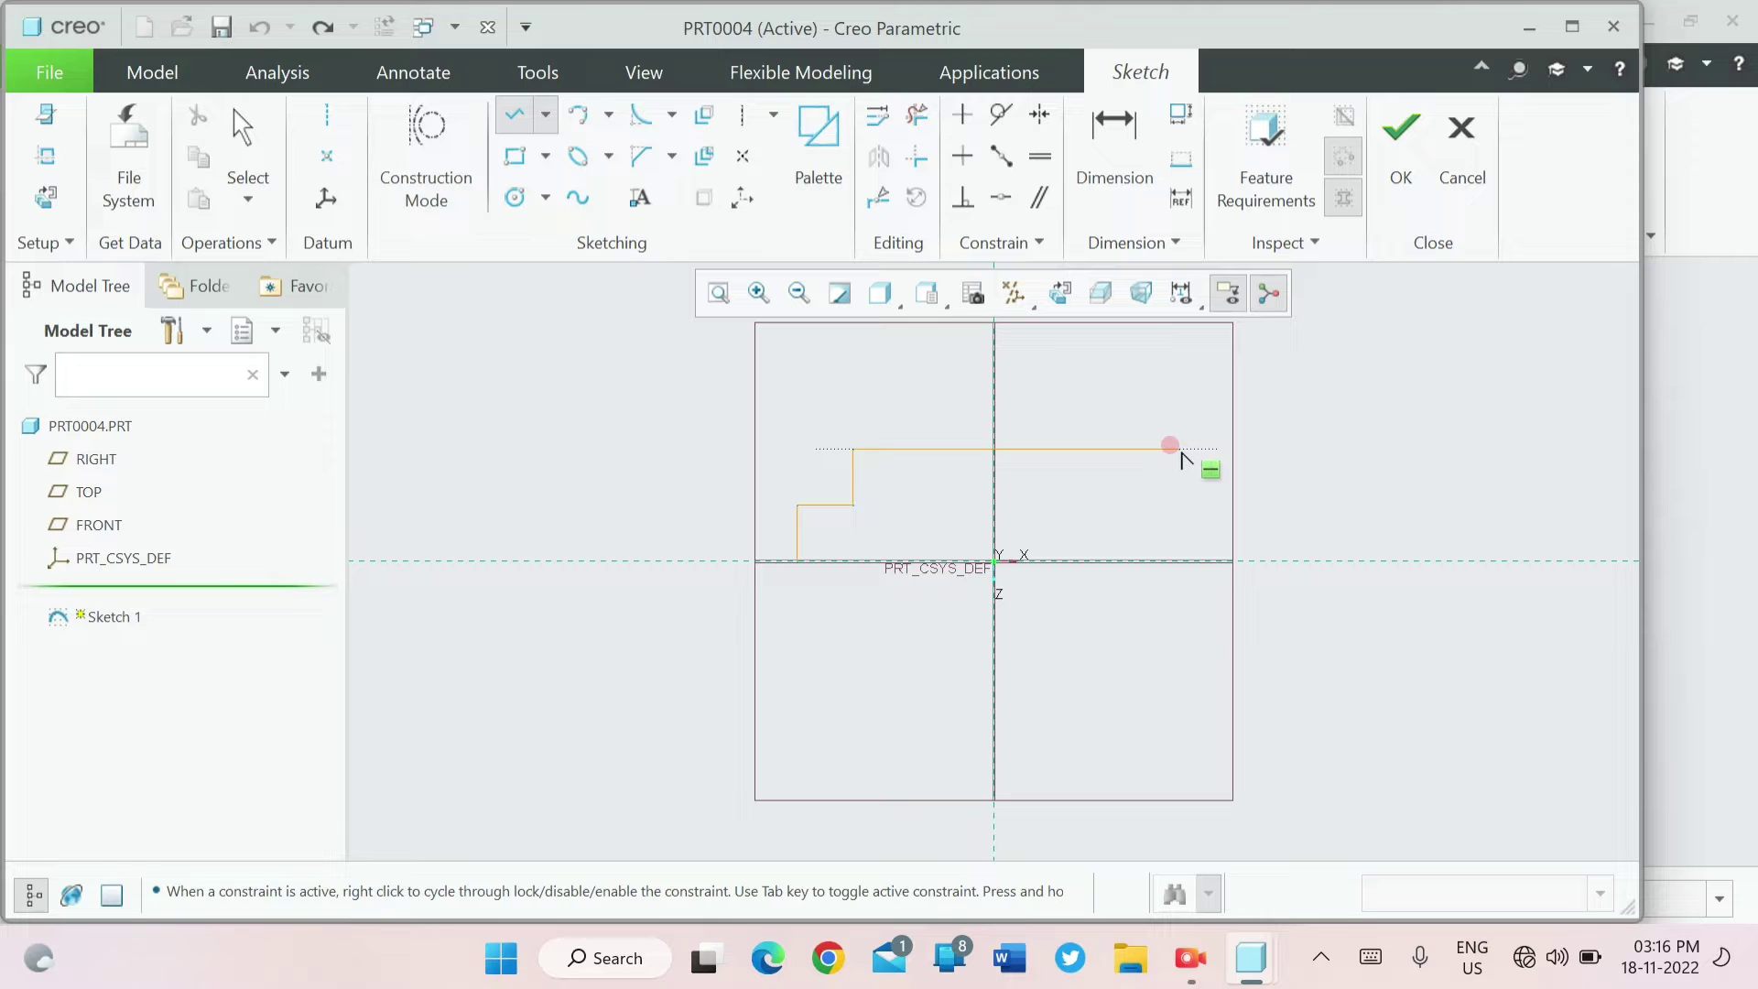
- Draw the right side of the stepped outline, continuing the line chain from the top edge down to the horizontal axis
left_click(1178, 451)
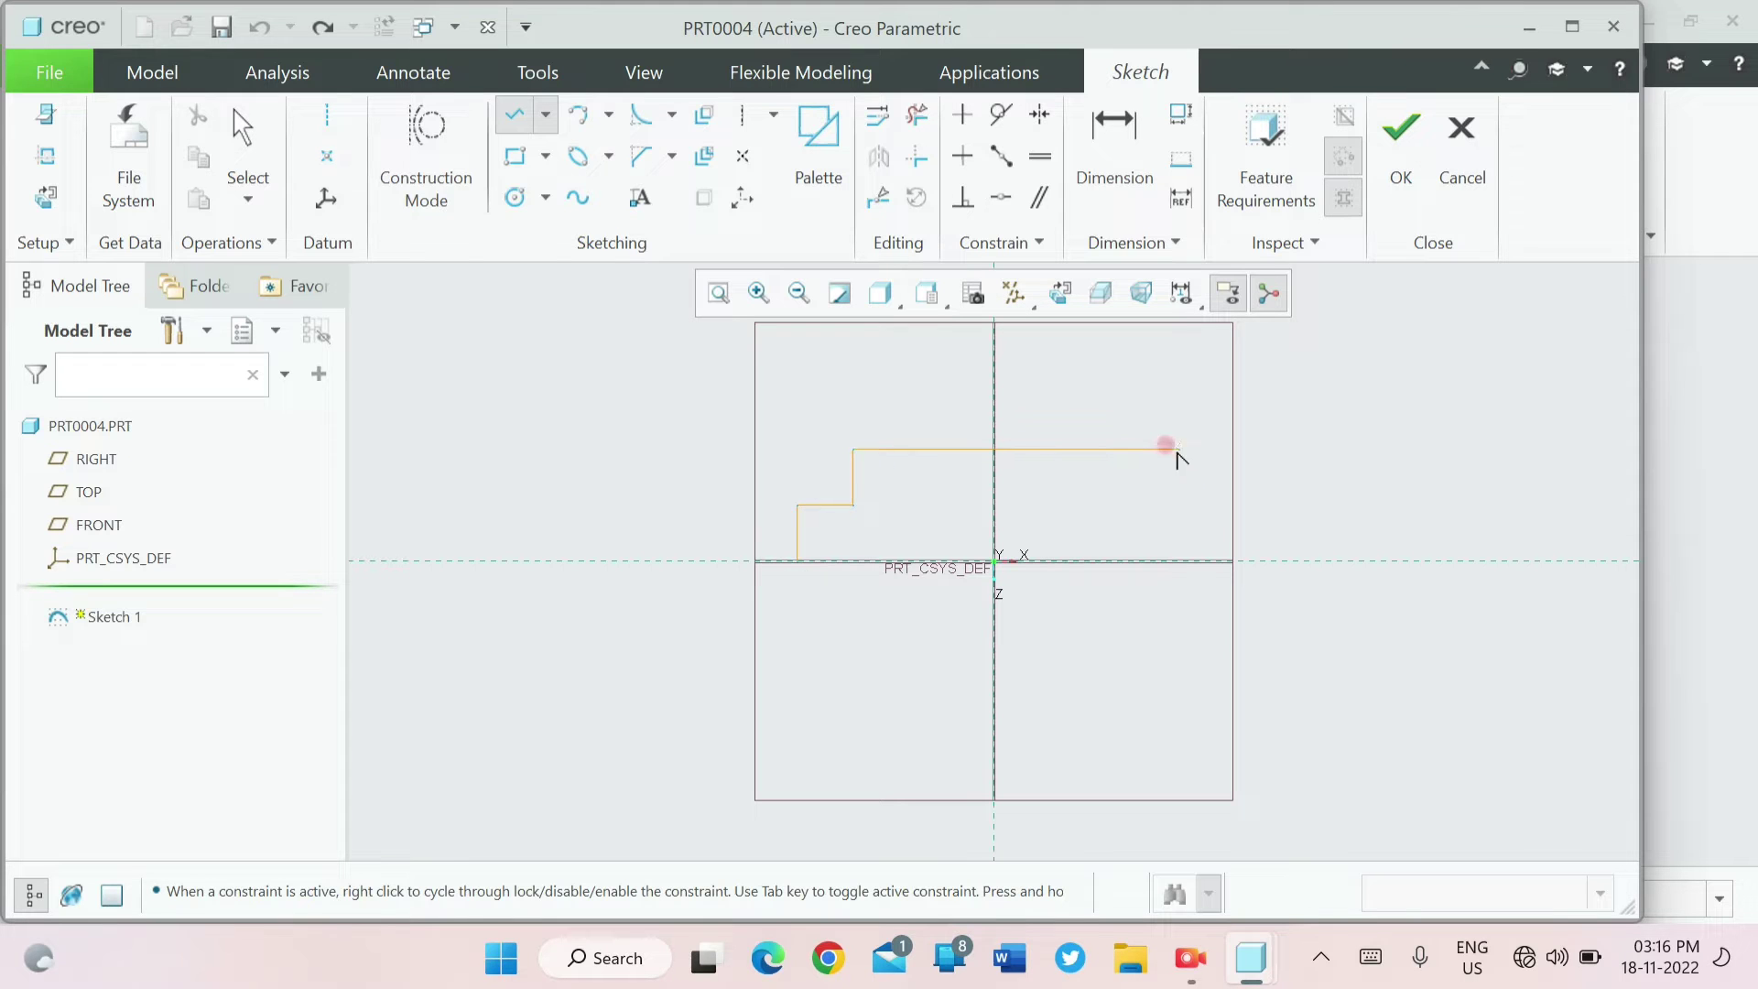
left_click(1178, 504)
left_click(1233, 504)
left_click(1235, 560)
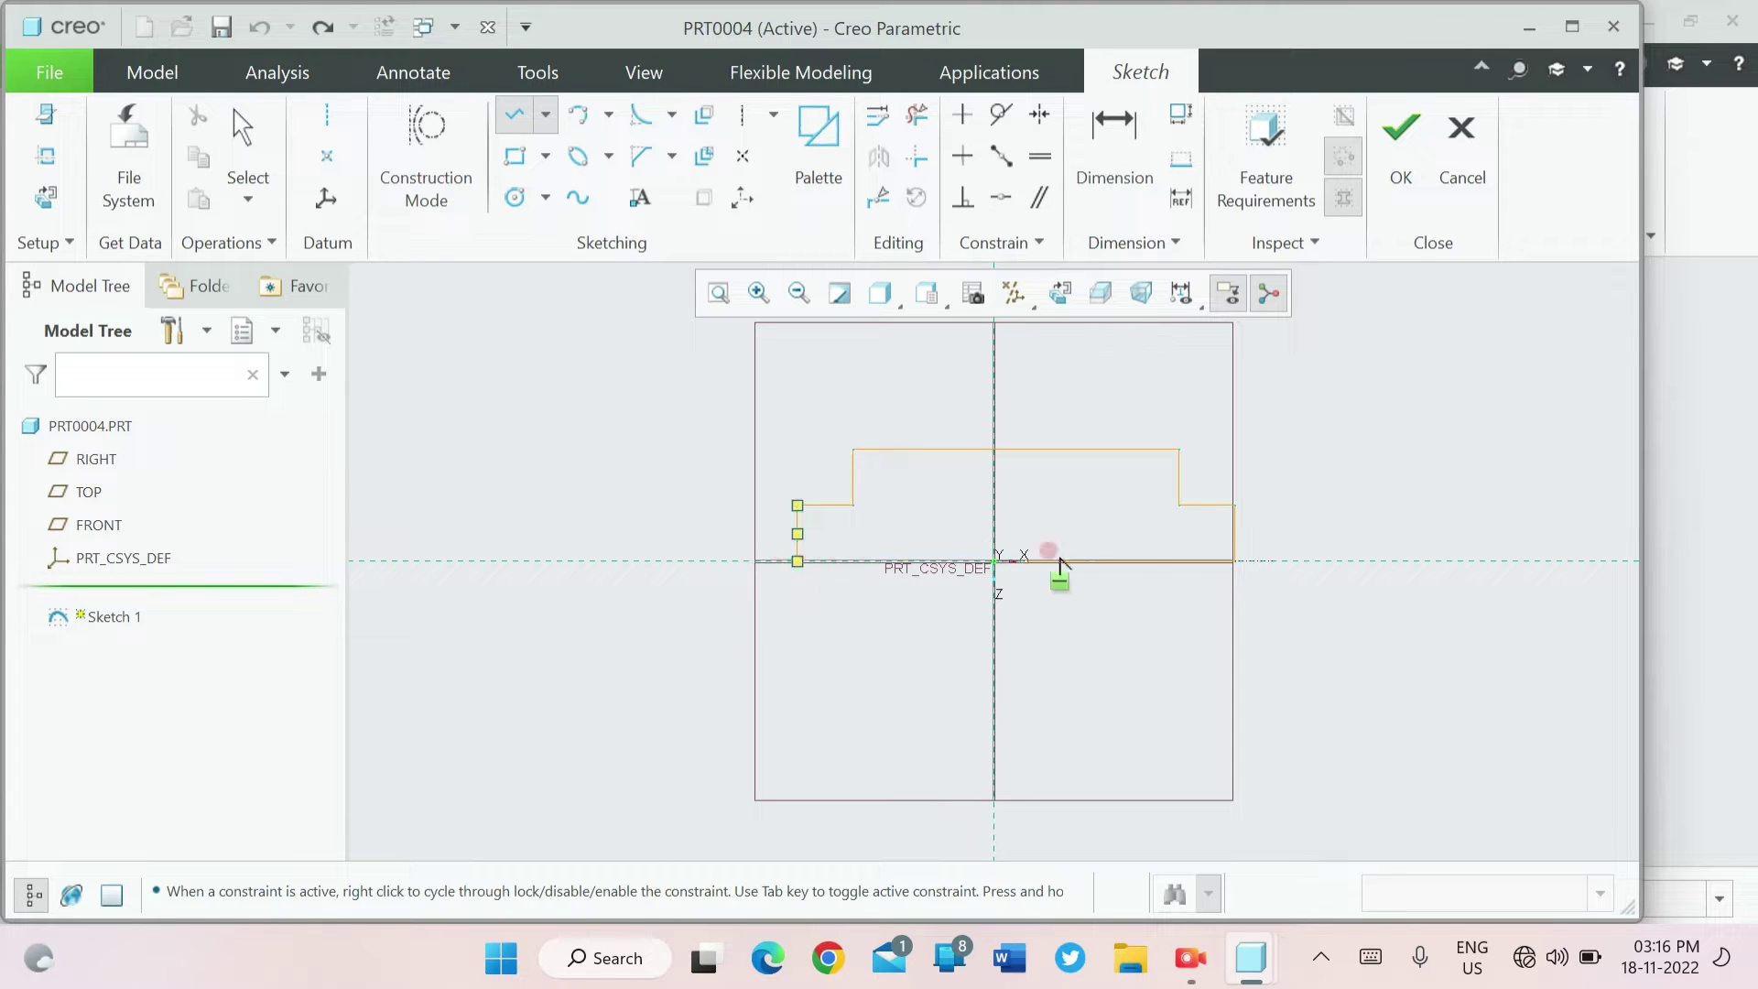
- Close the outline along the horizontal axis with a rectangular bottom notch about 222 wide and 59 high
left_click(1116, 560)
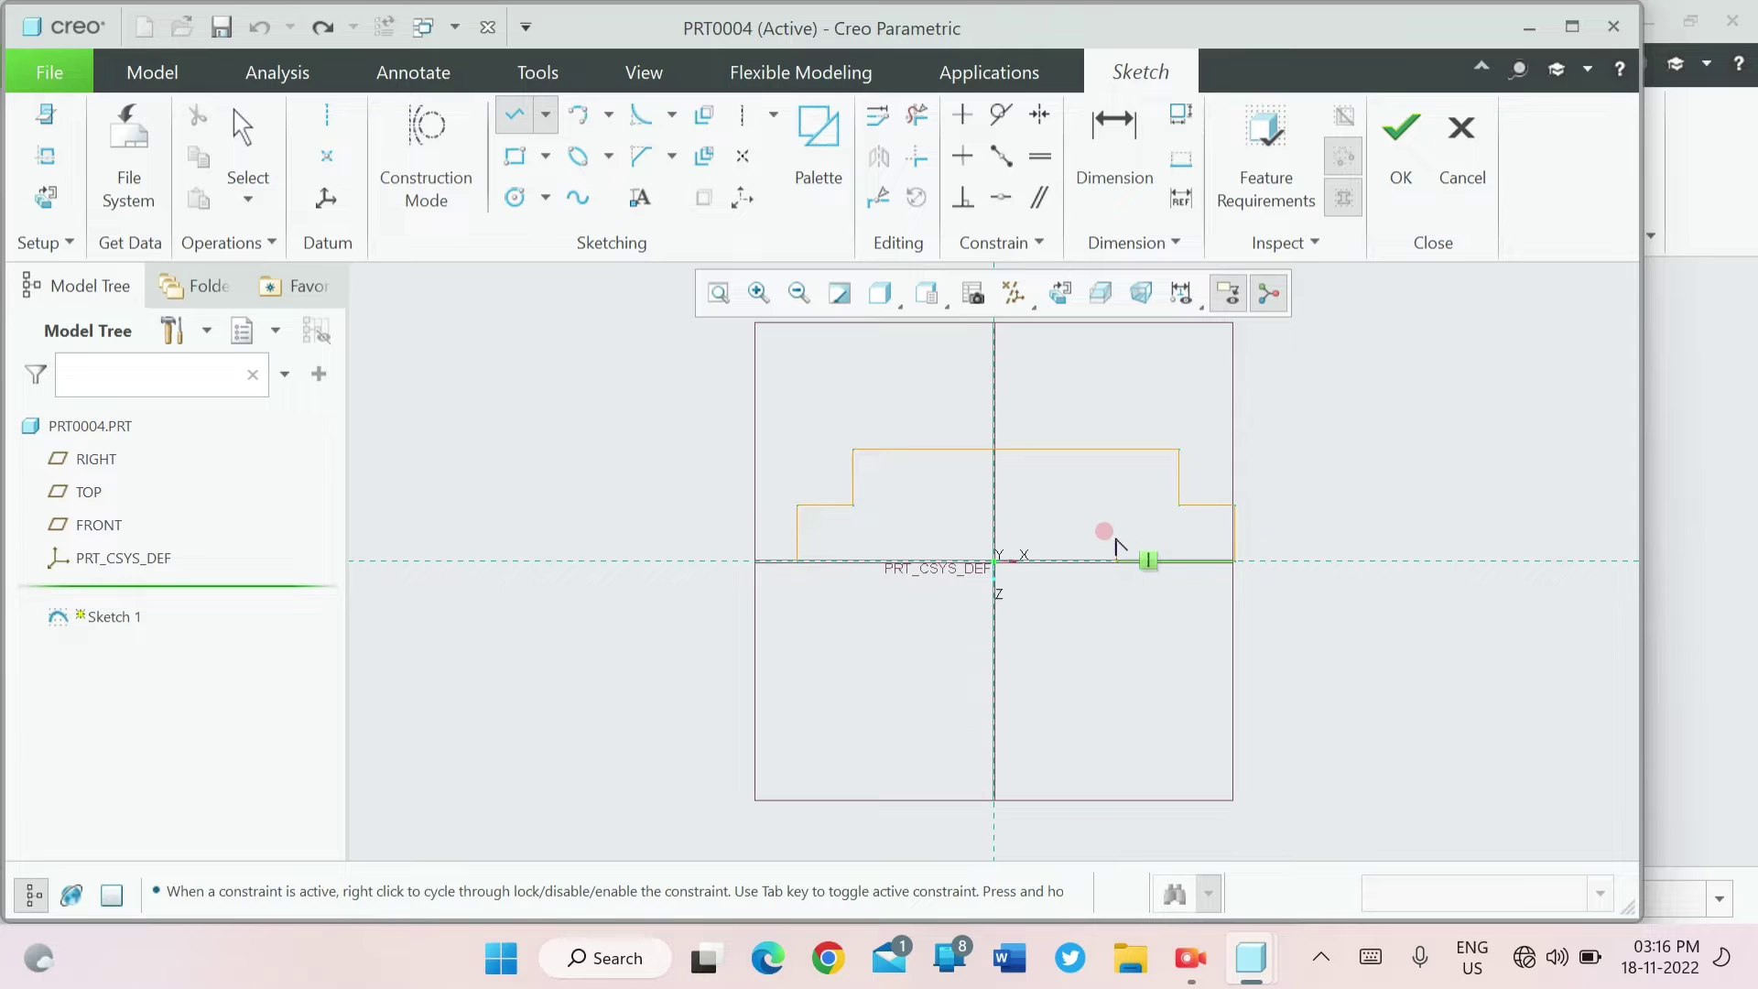
left_click(1115, 509)
left_click(880, 506)
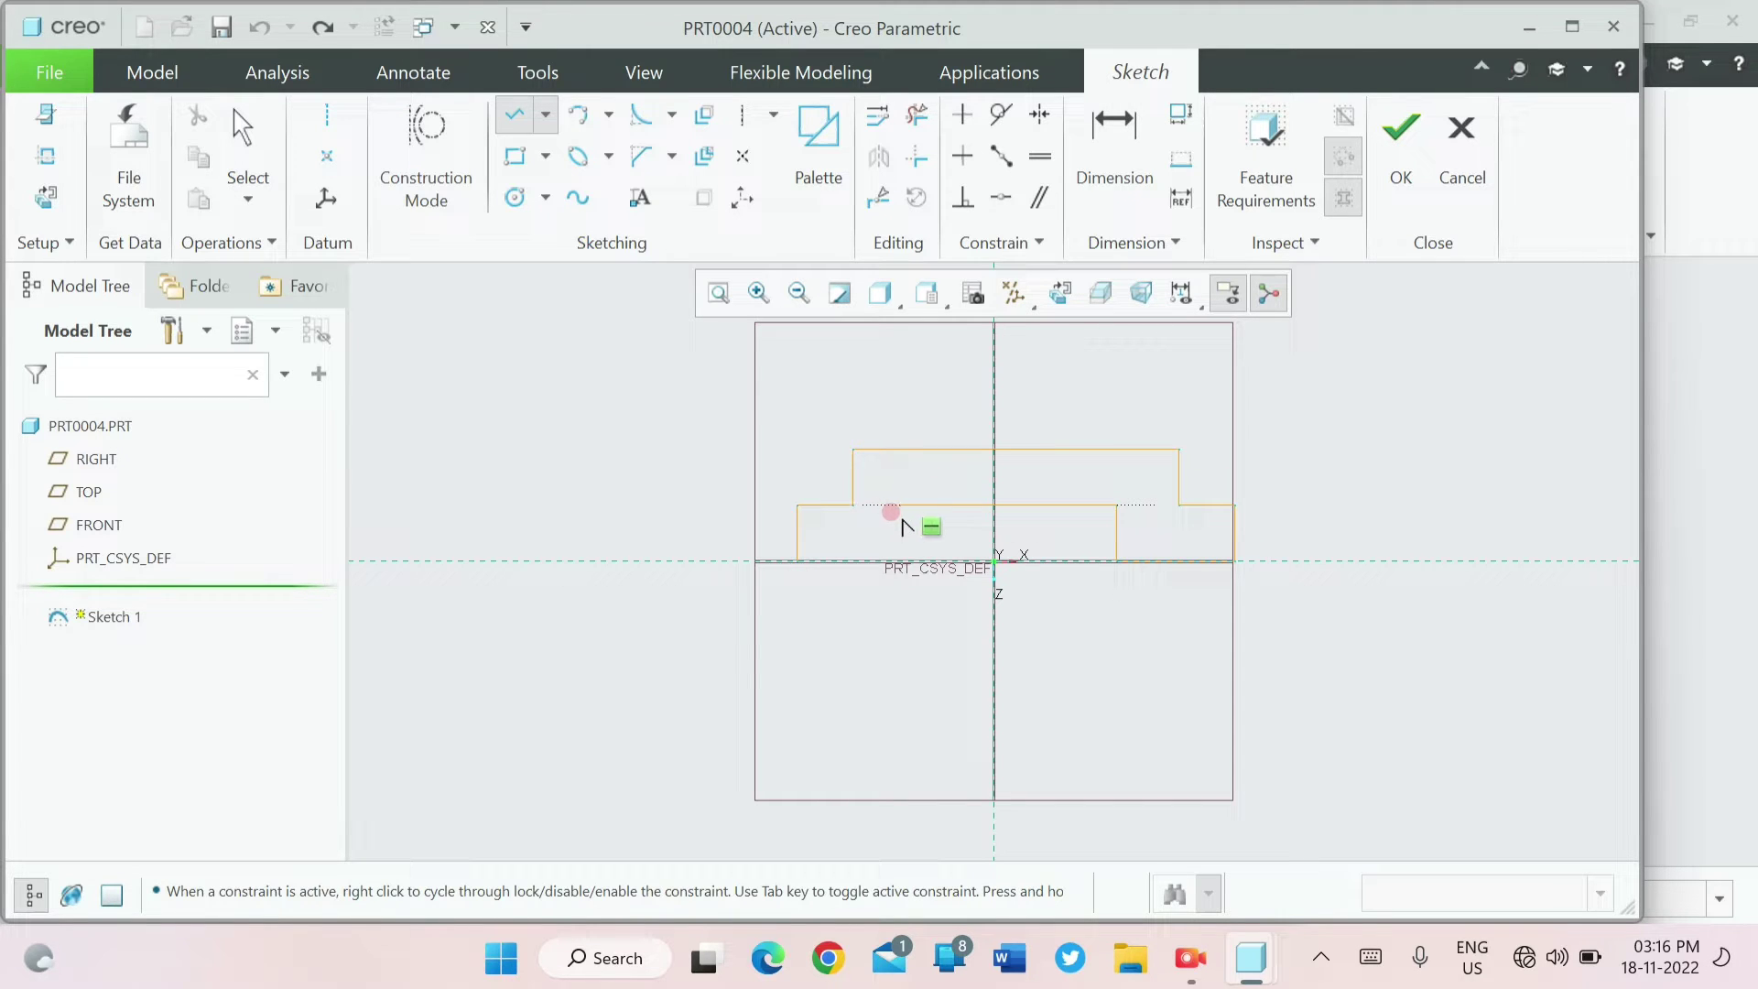
left_click(907, 505)
left_click(907, 560)
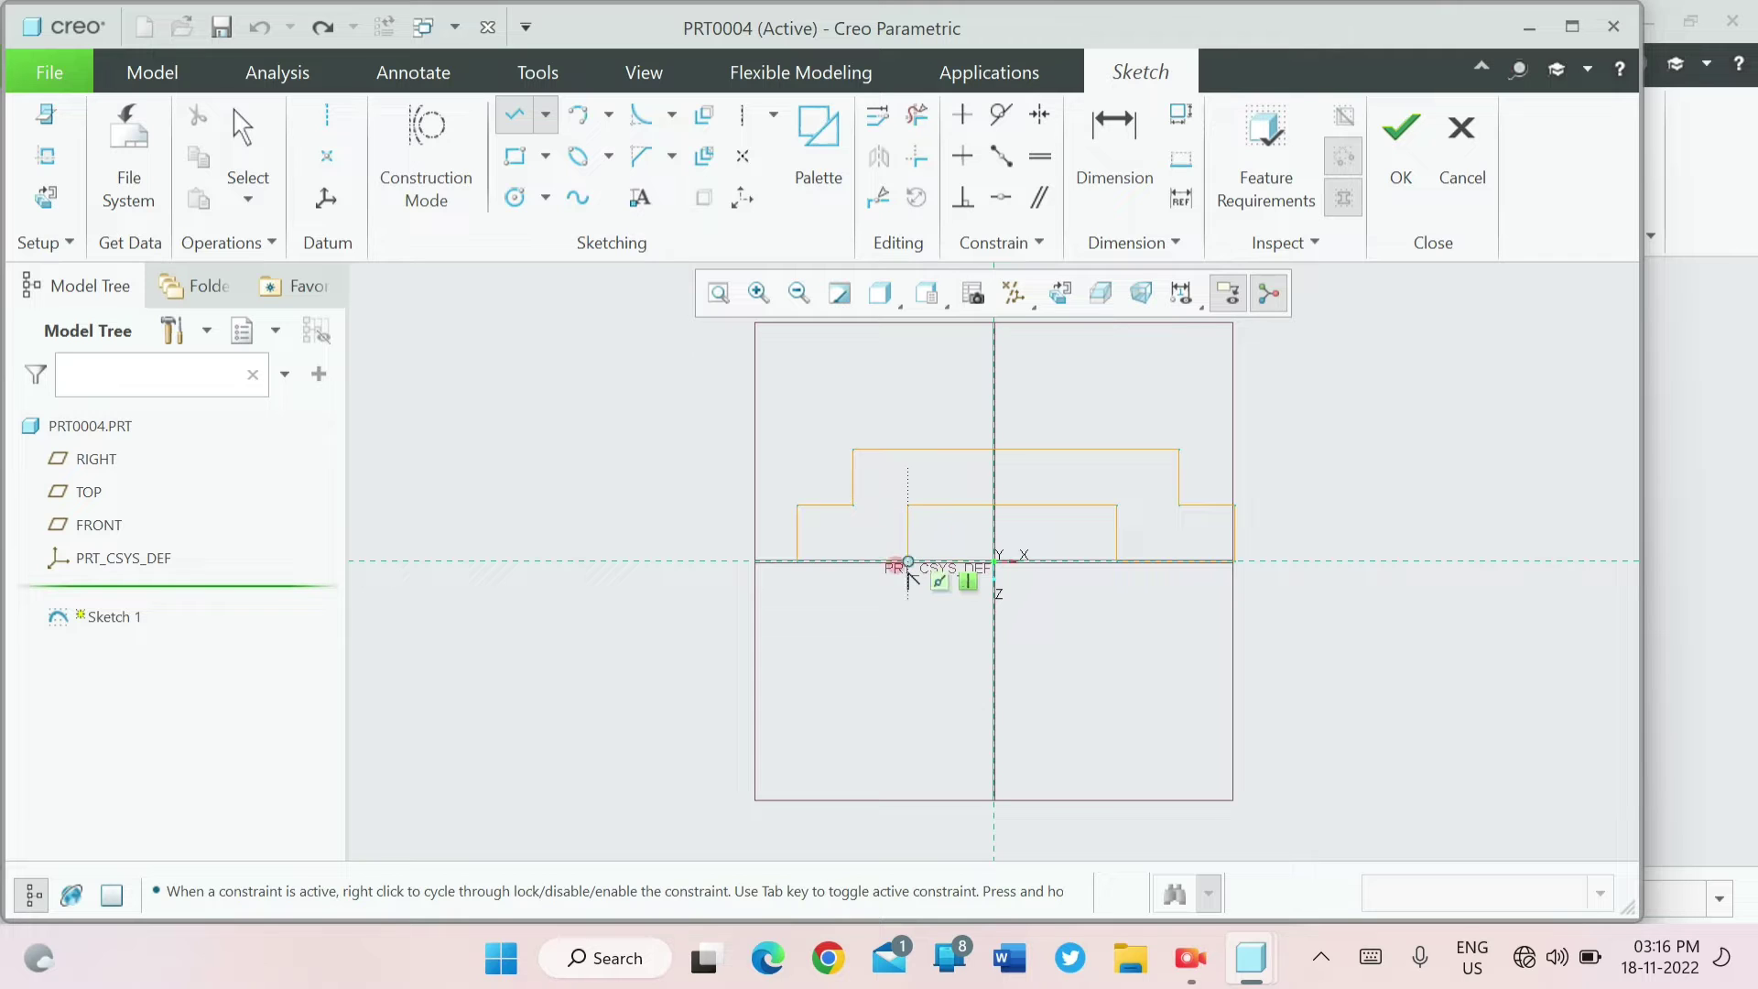
left_click(796, 560)
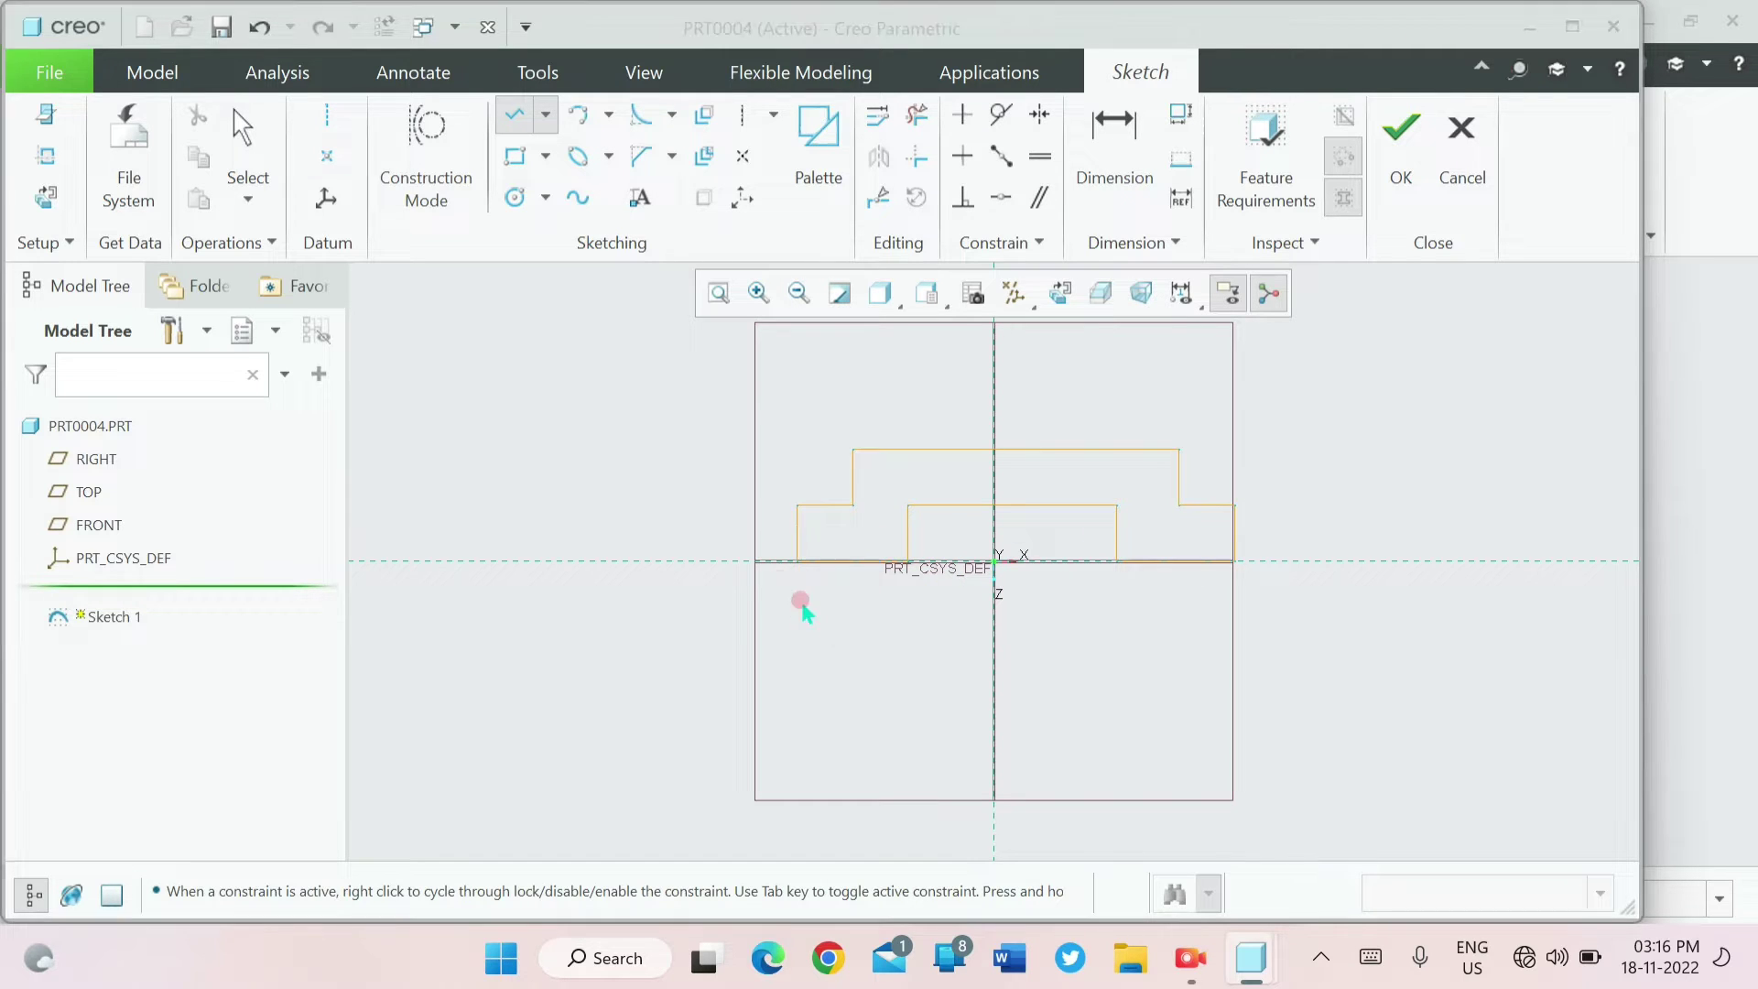
middle_click(801, 606)
middle_click(802, 607)
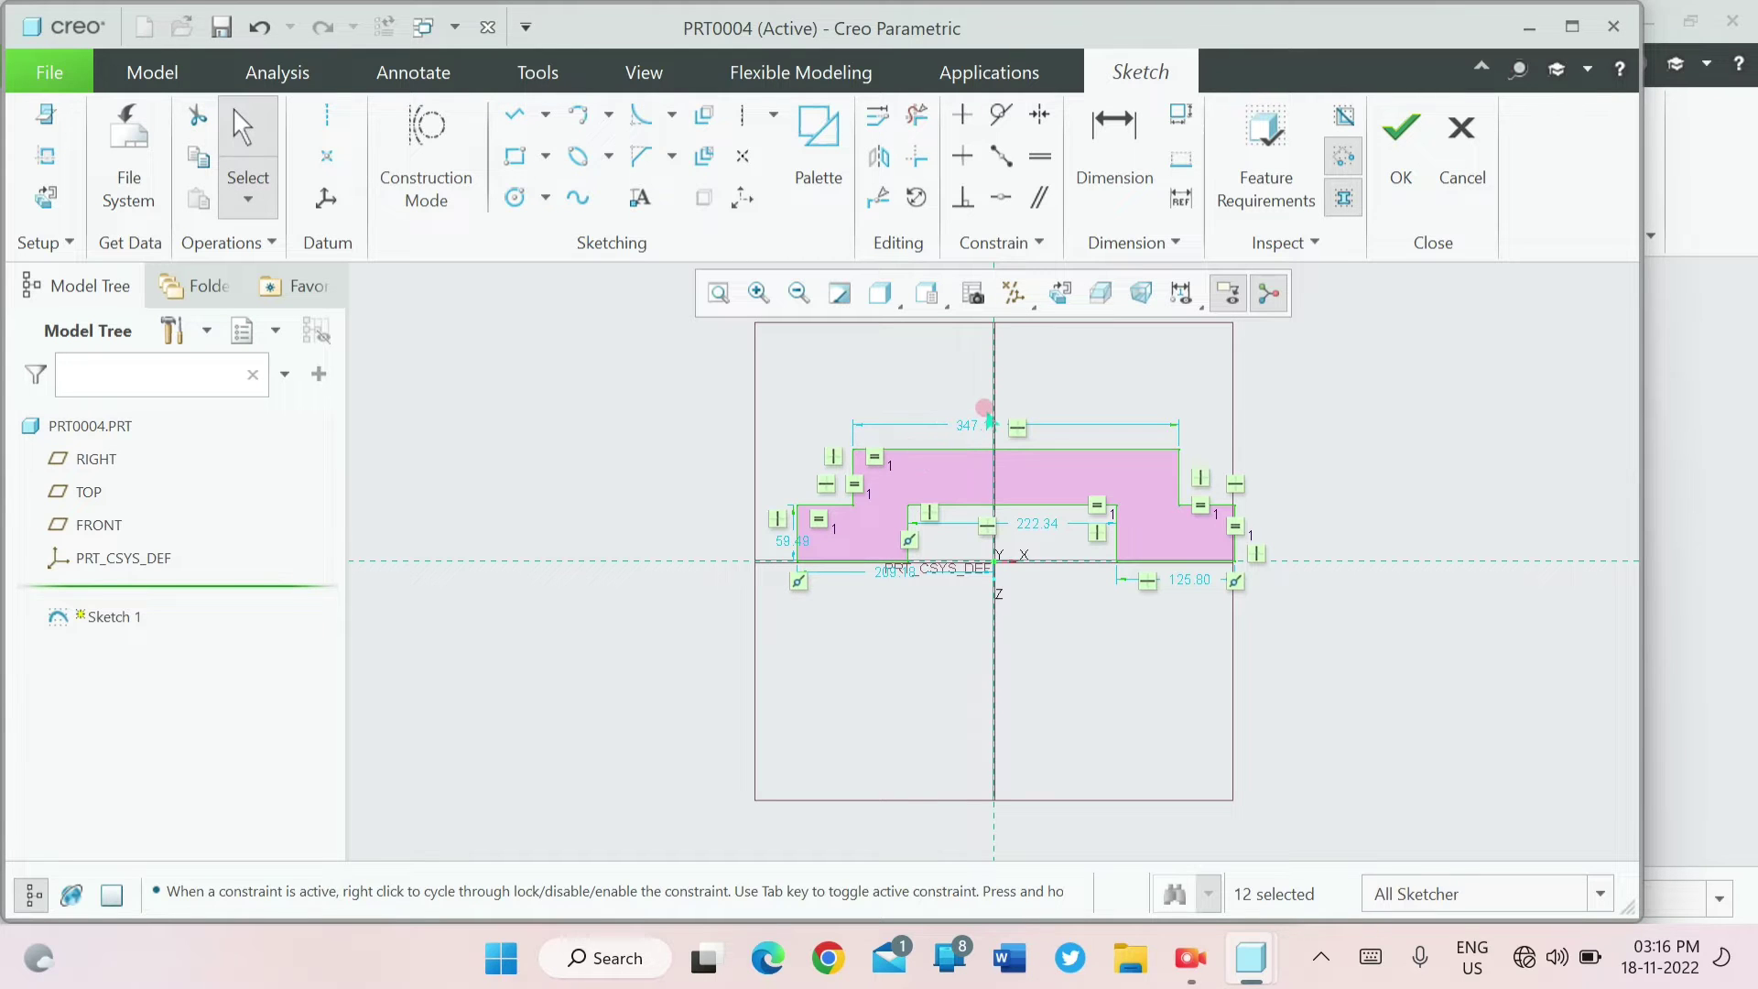
- Set the width of the bottom notch to 52
scroll(952, 573, "up", 3)
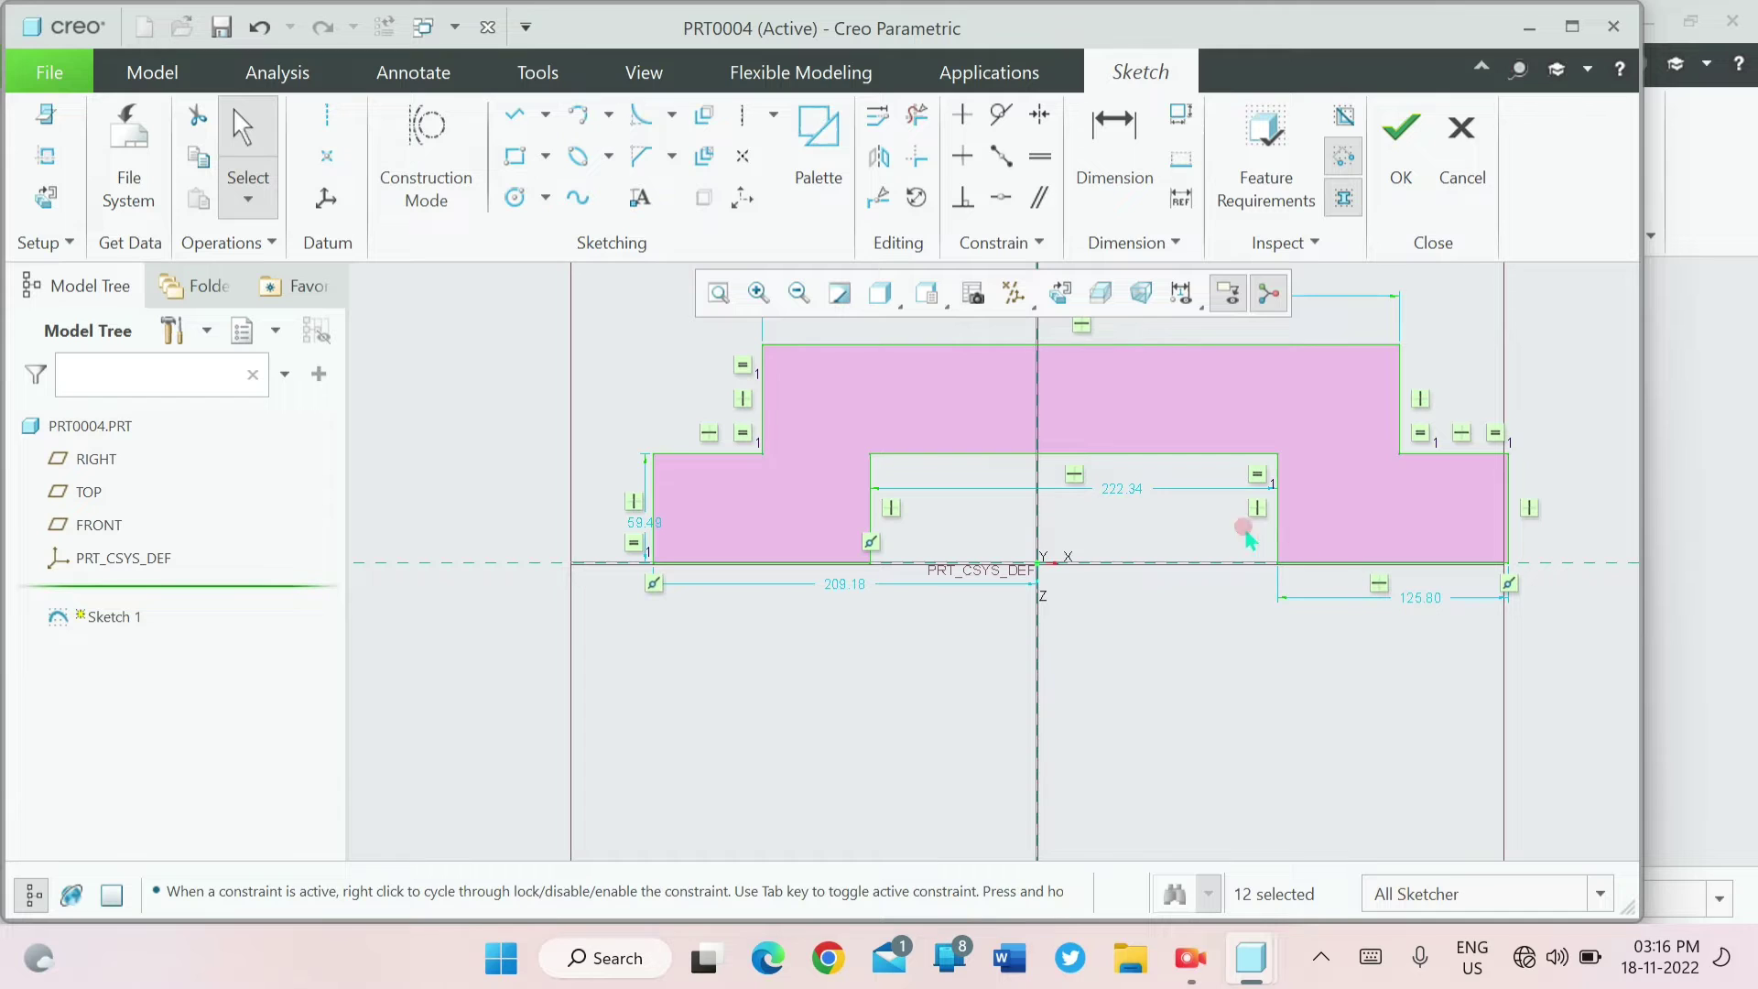
double_click(1108, 488)
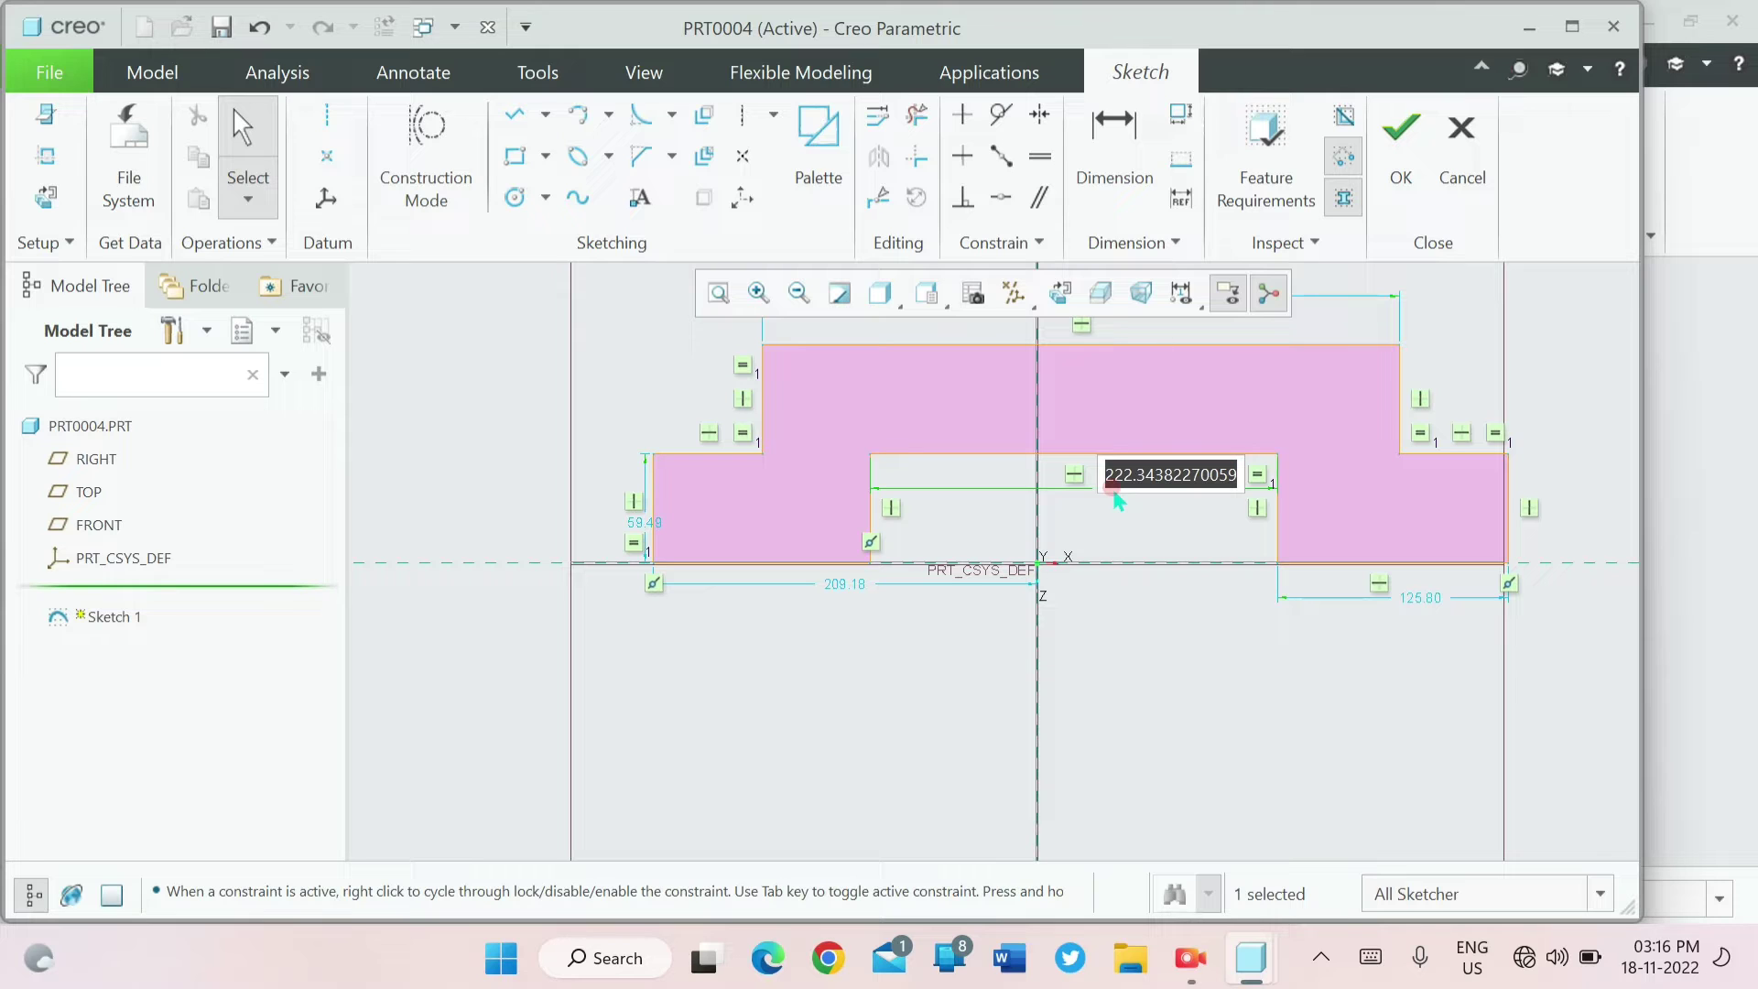
type("52")
key("Return")
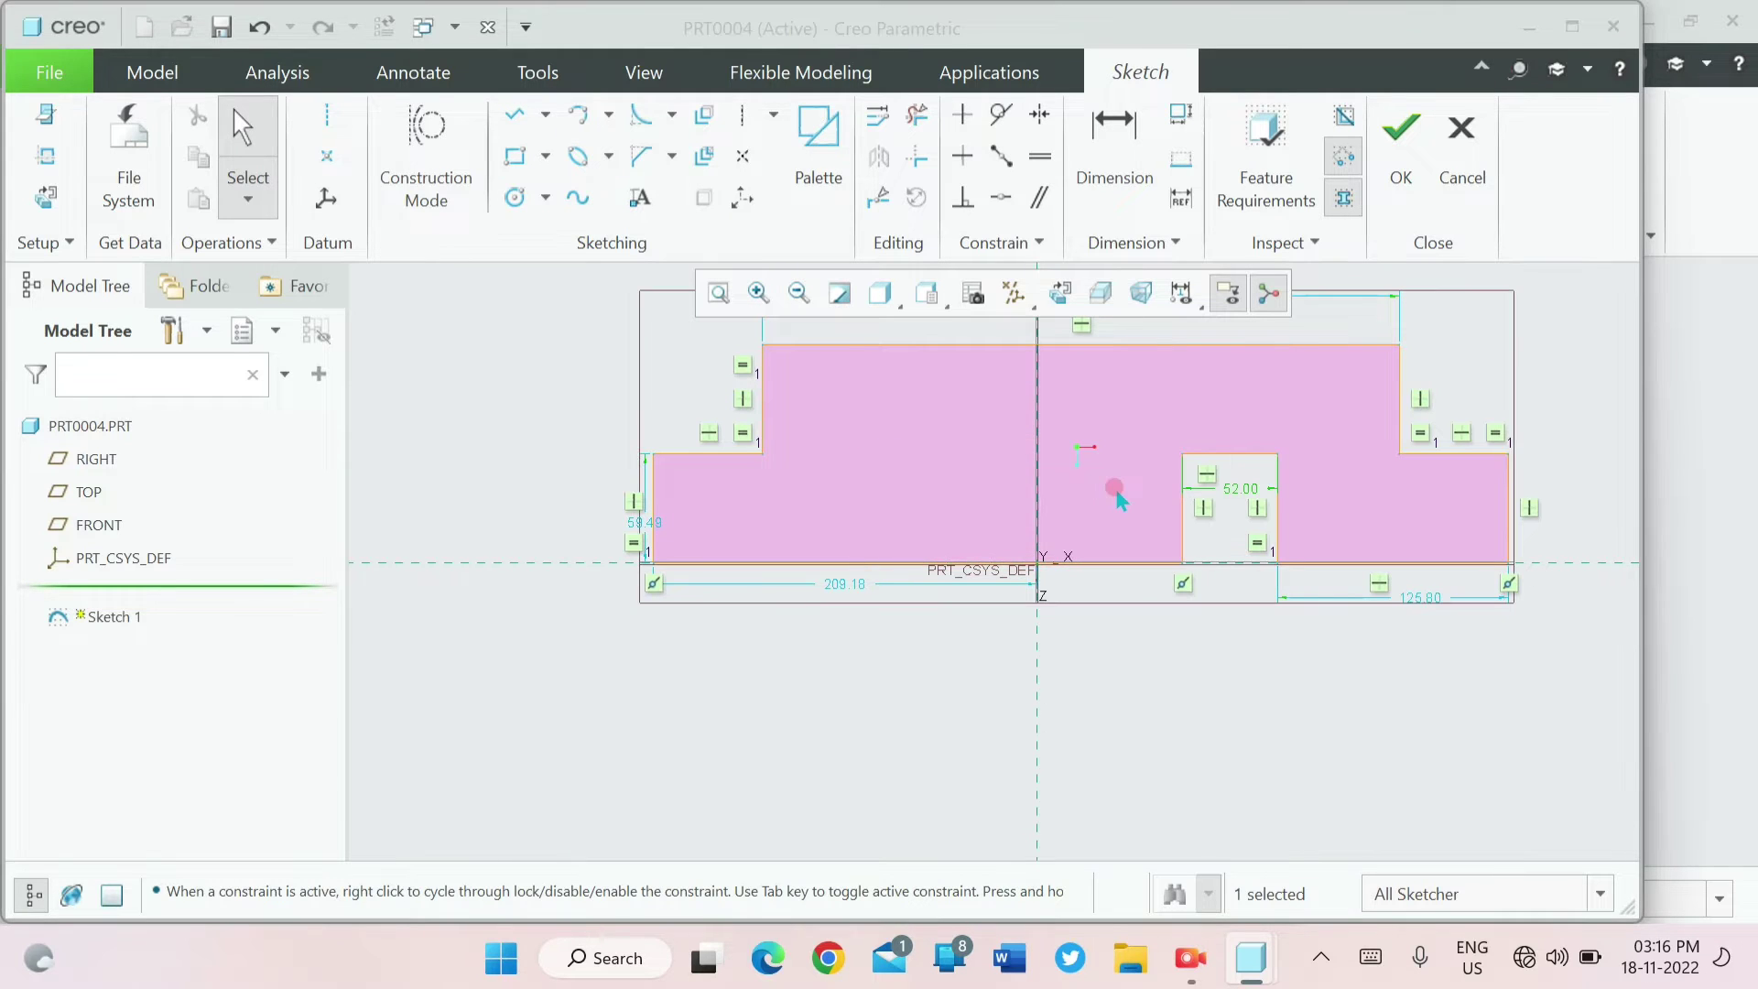
- Try setting the distance from the profile's left edge to the vertical axis to 24
double_click(846, 585)
type("2")
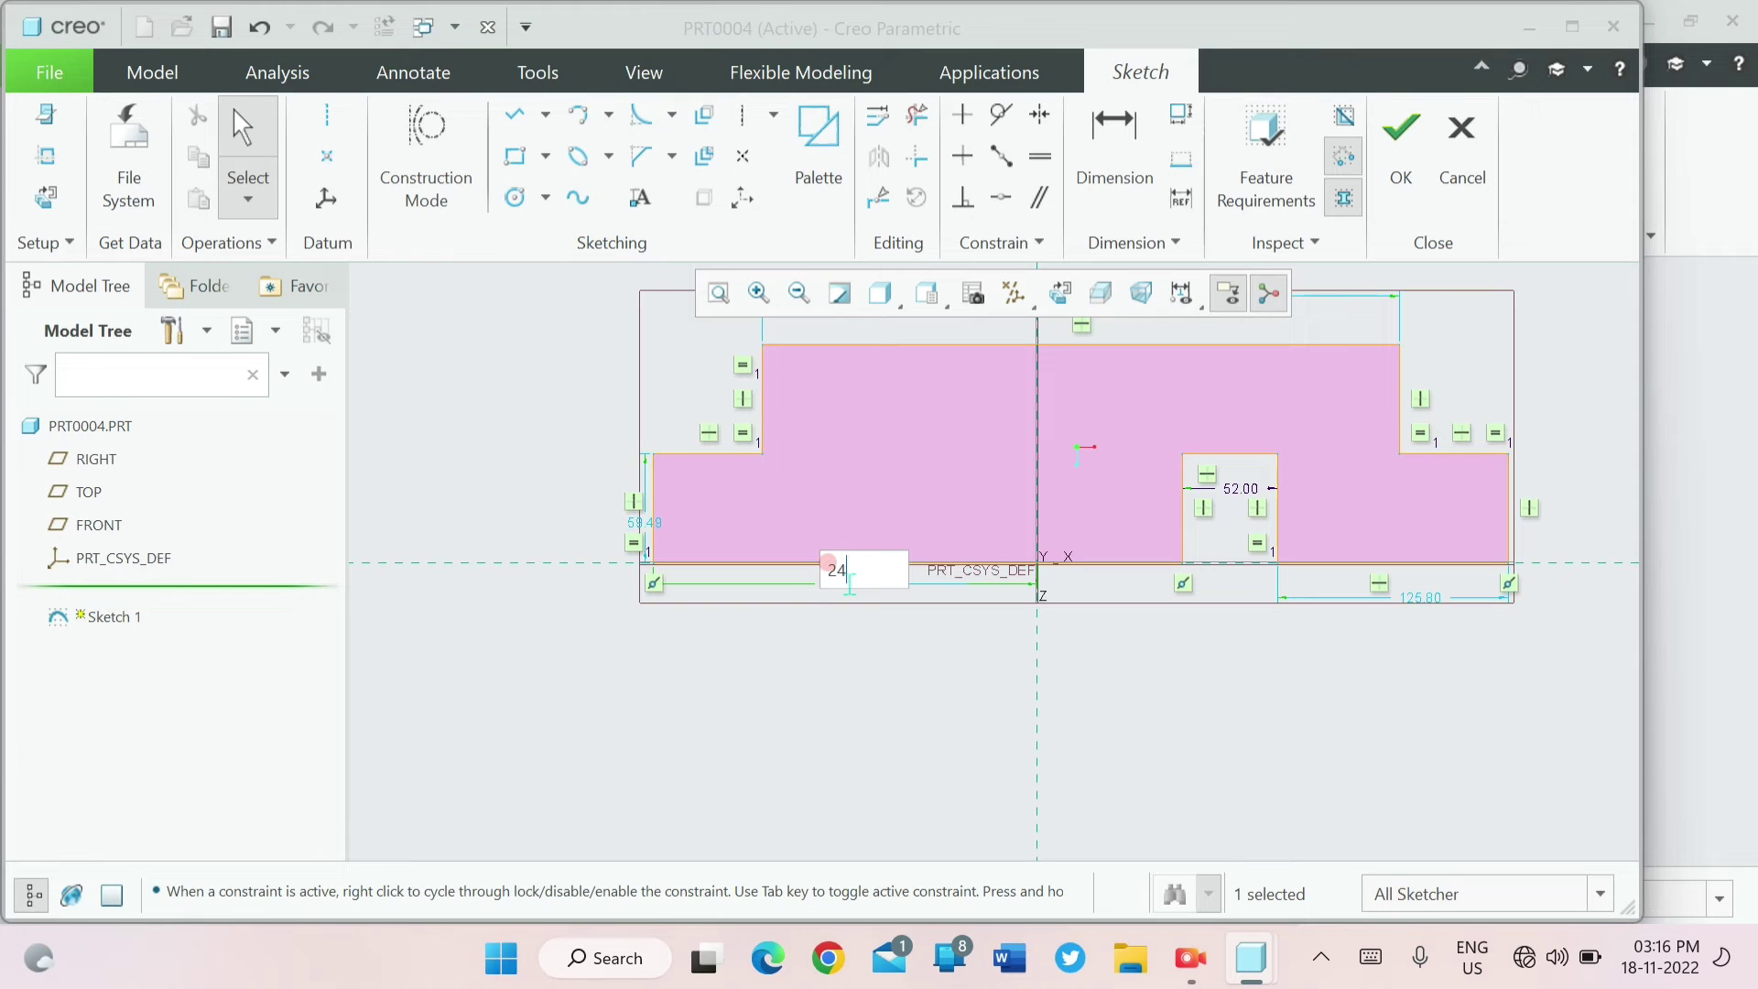
type("4")
key("Return")
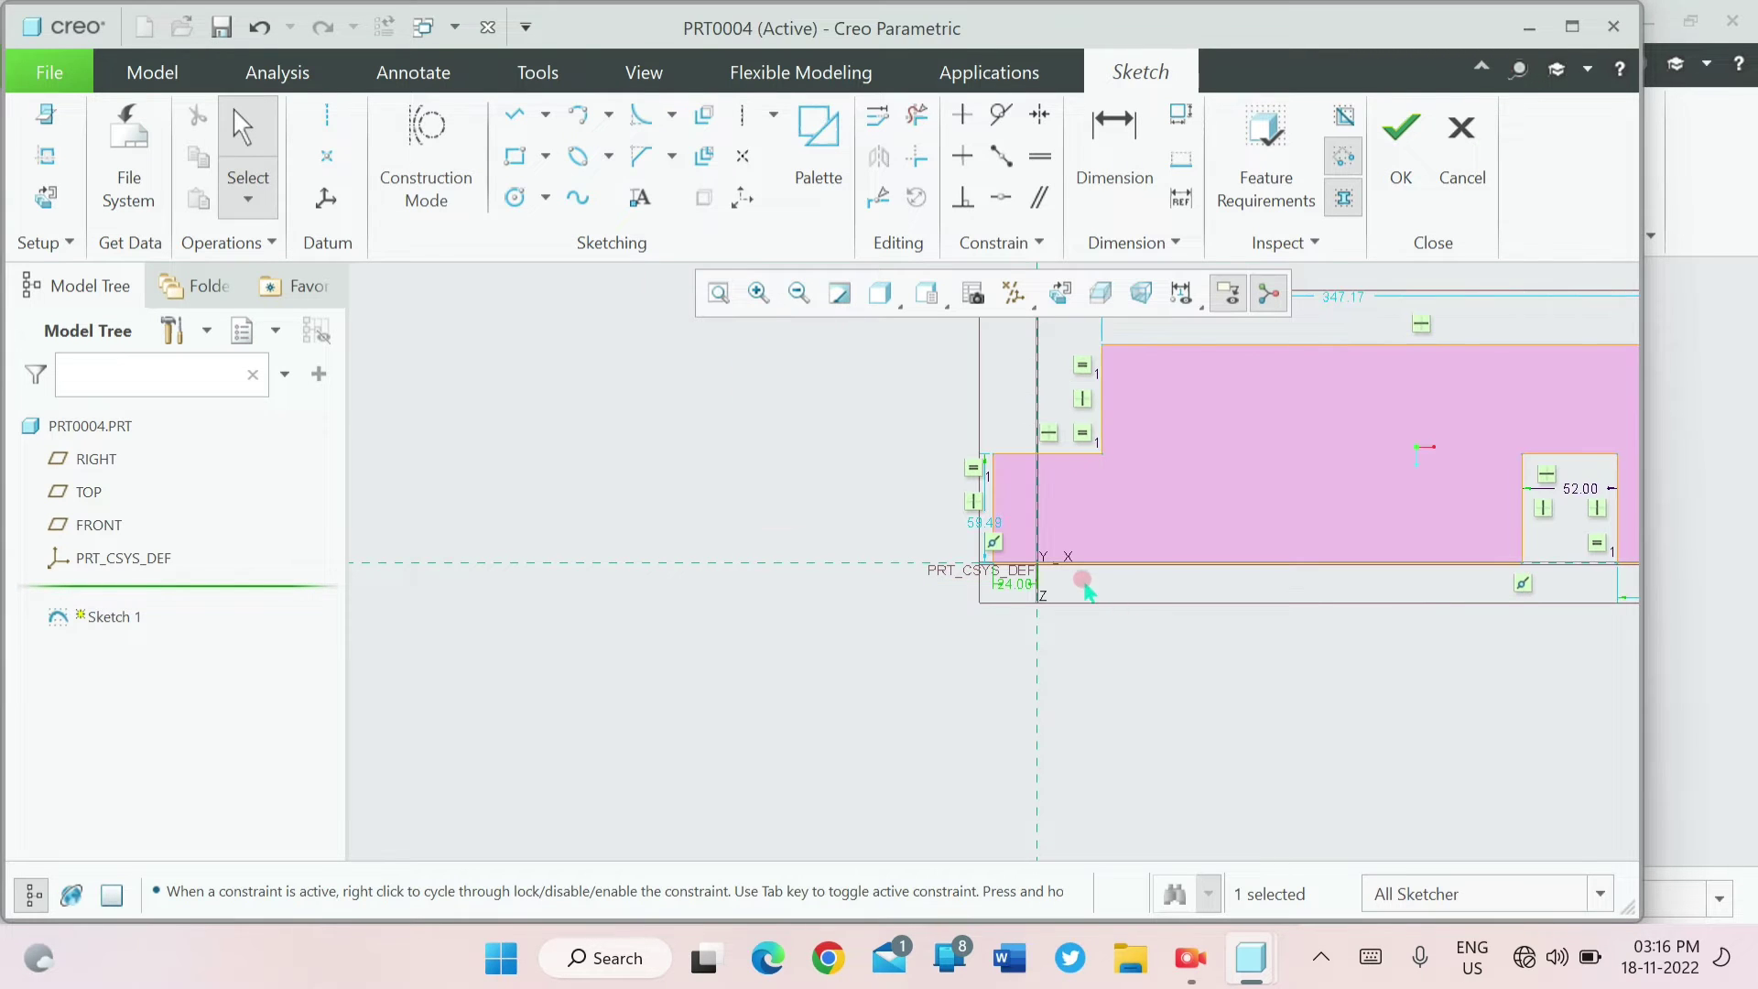
scroll(1083, 590, "up", 3)
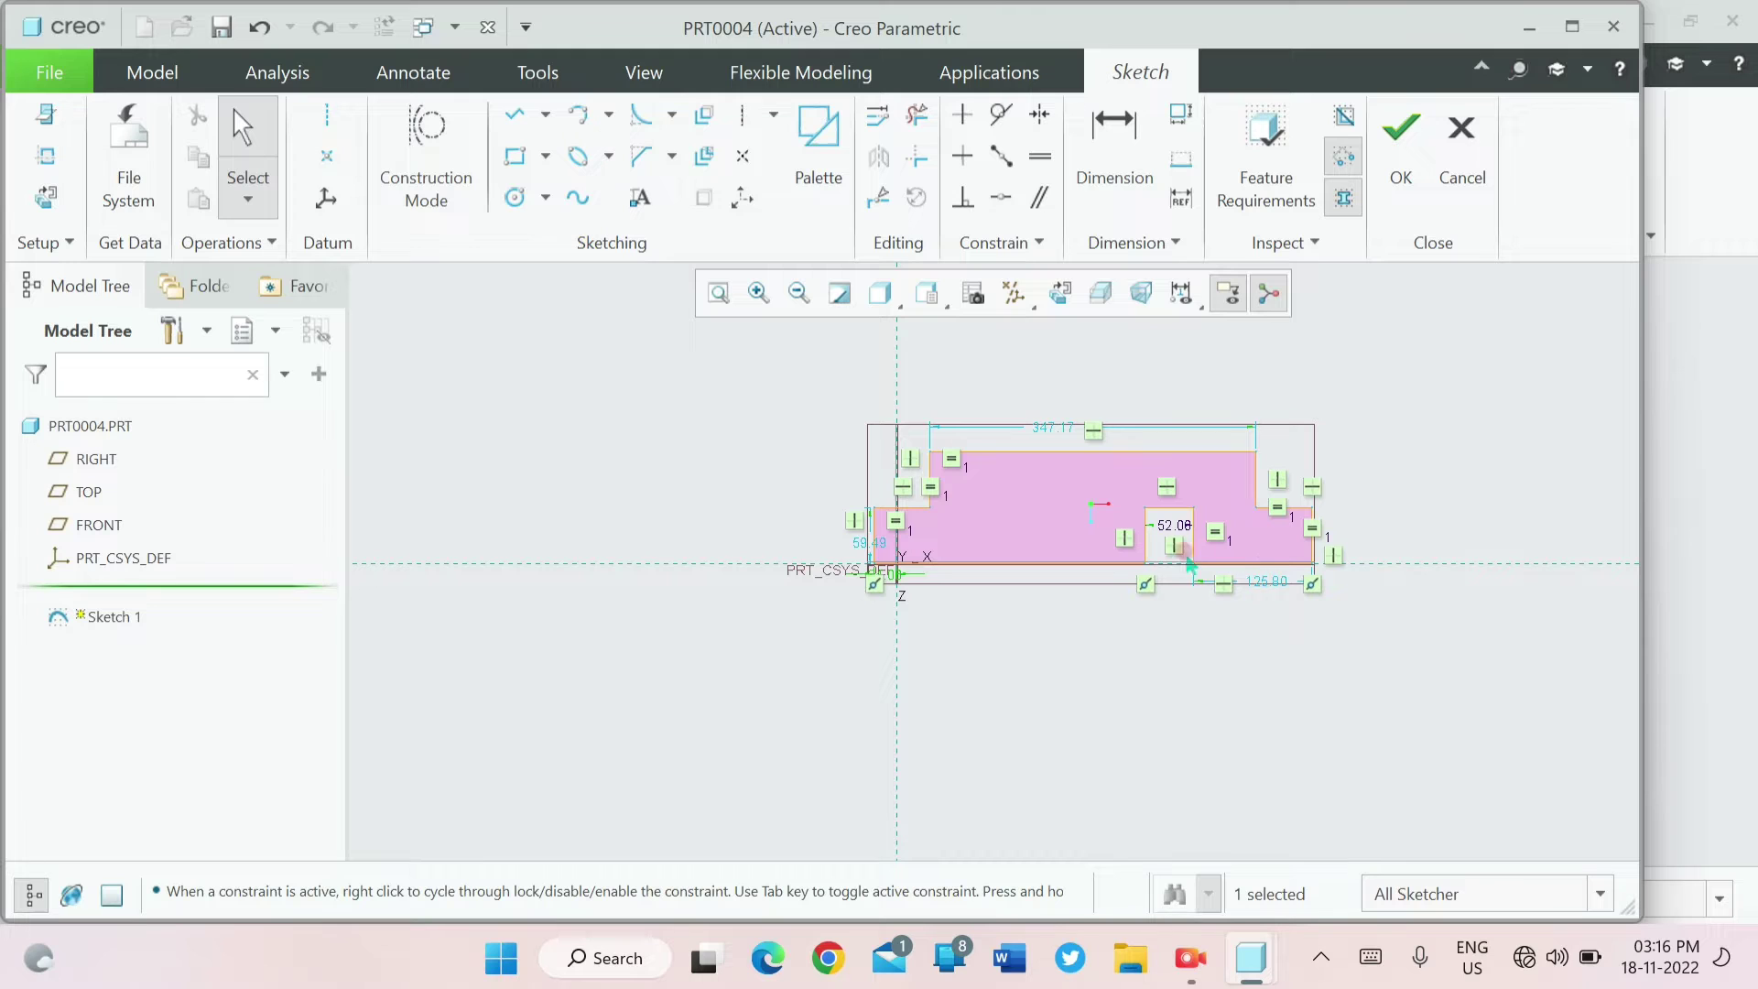
scroll(990, 600, "down", 1)
scroll(932, 577, "up", 1)
scroll(879, 575, "down", 4)
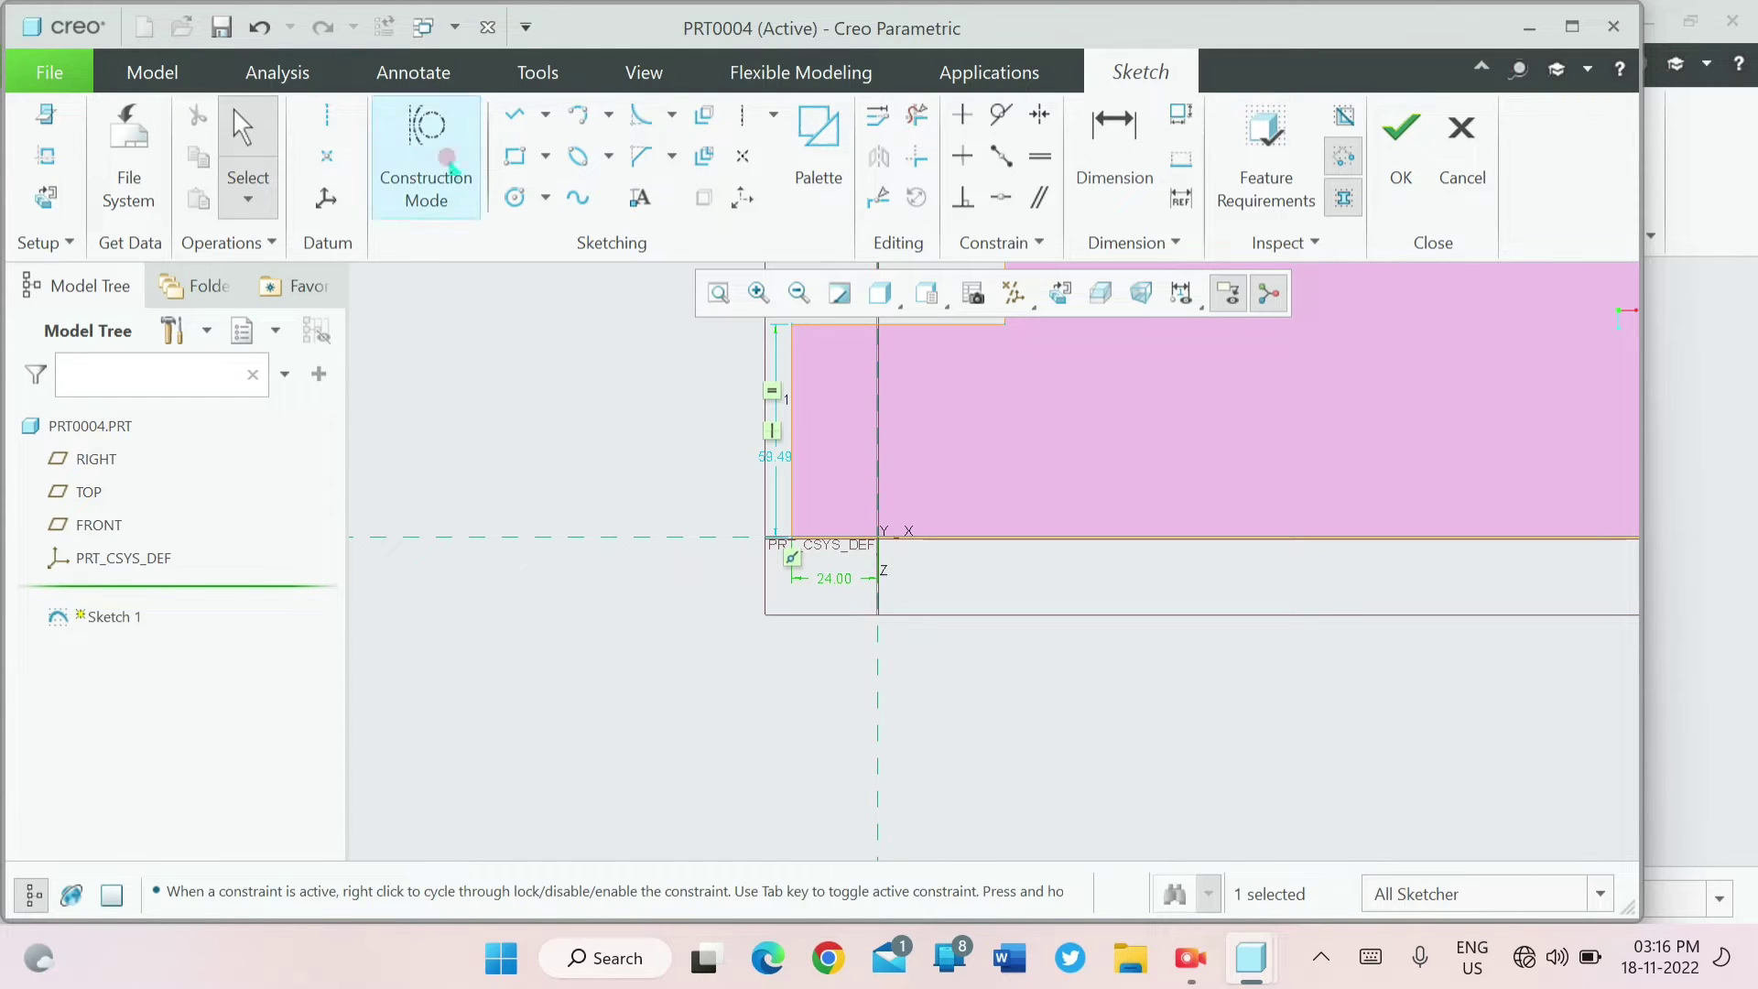
- Undo the last change to the distance between the profile's left edge and the vertical axis
left_click(220, 26)
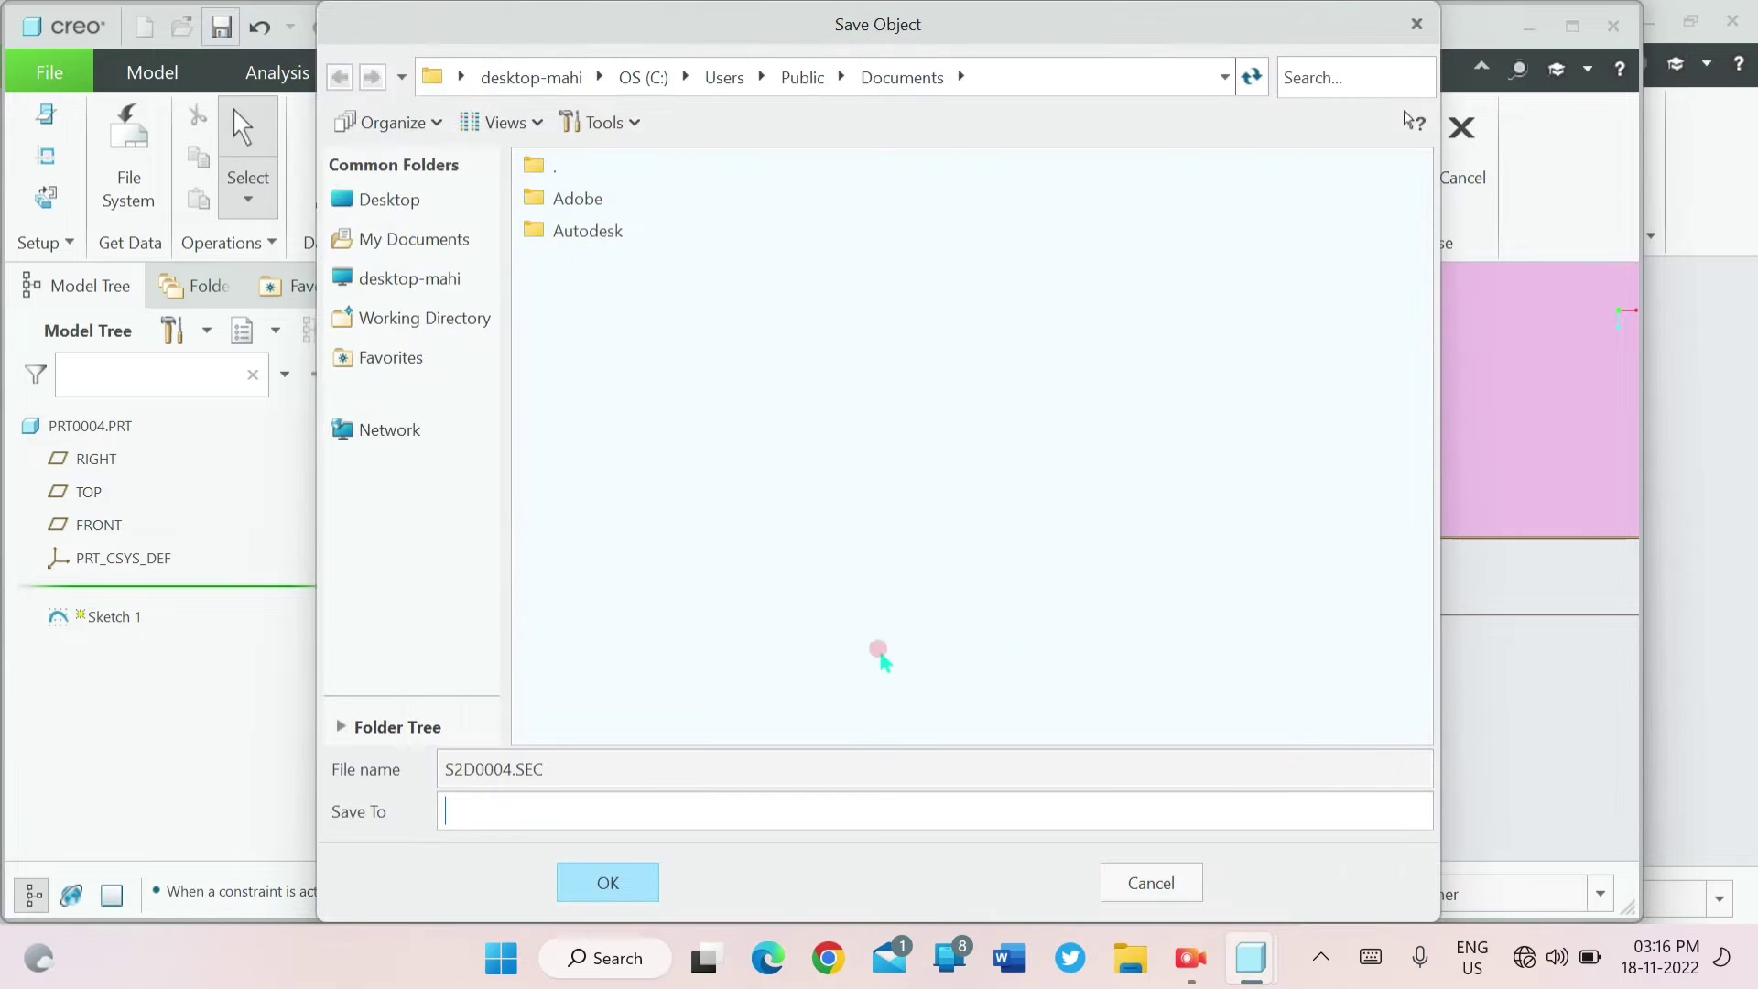
left_click(1417, 23)
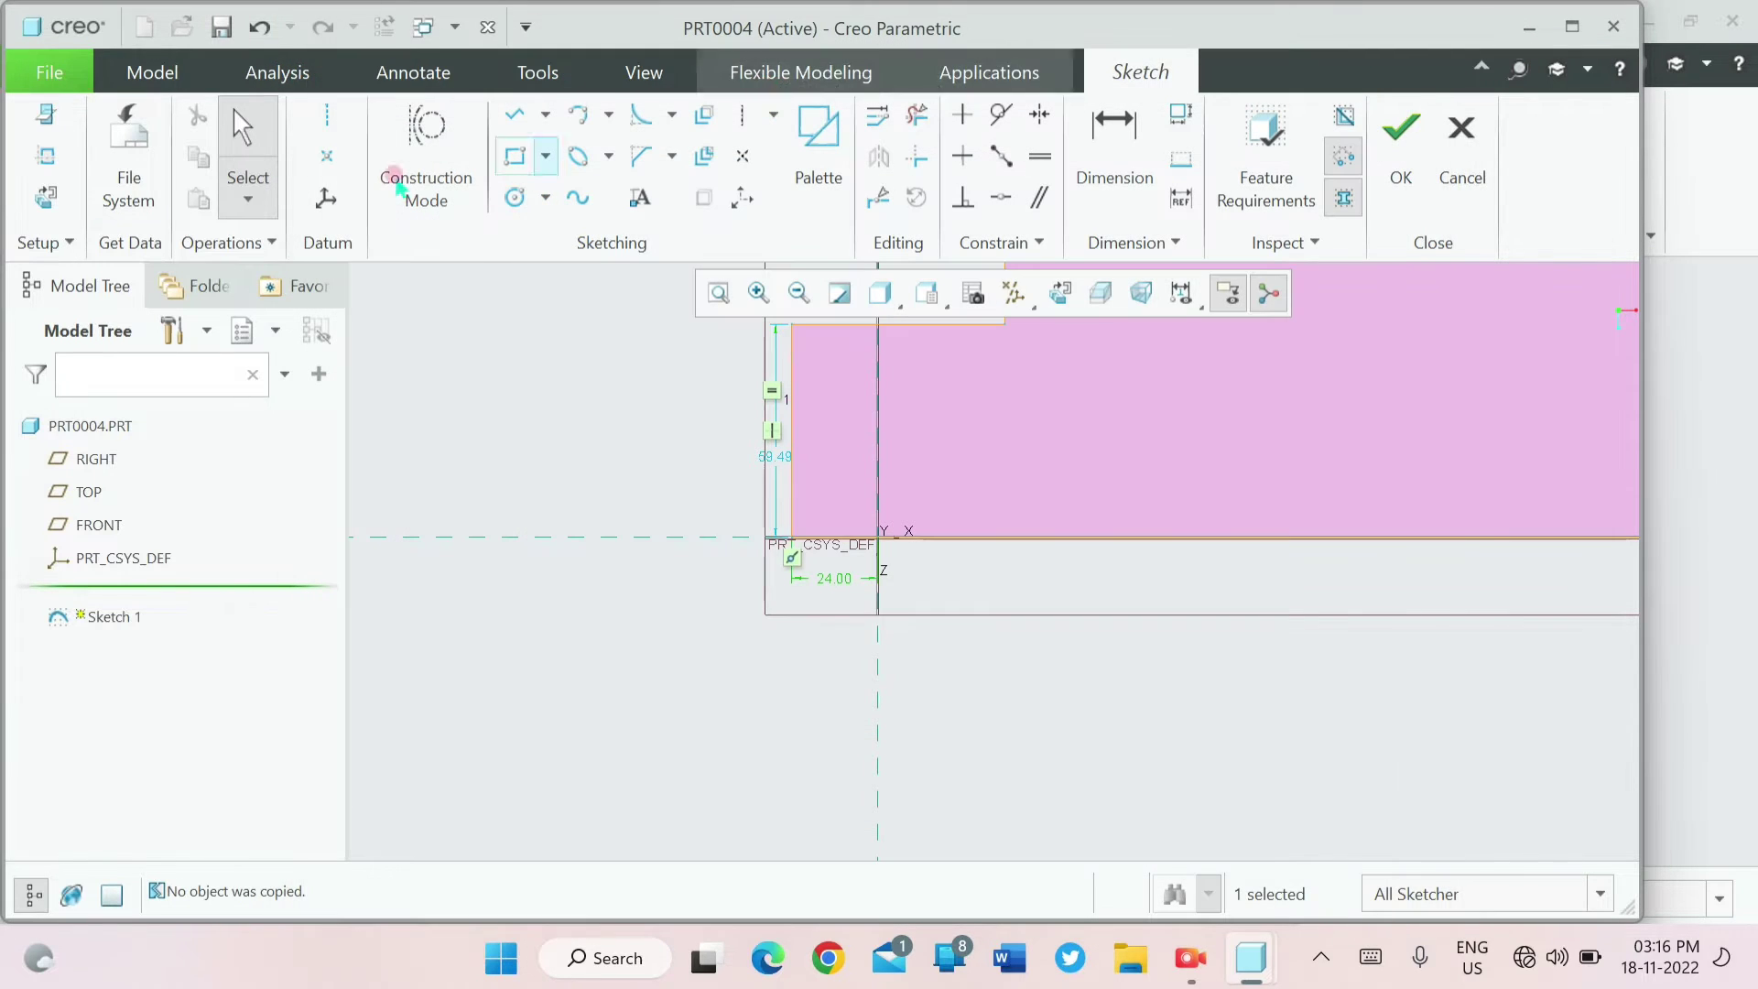
left_click(257, 28)
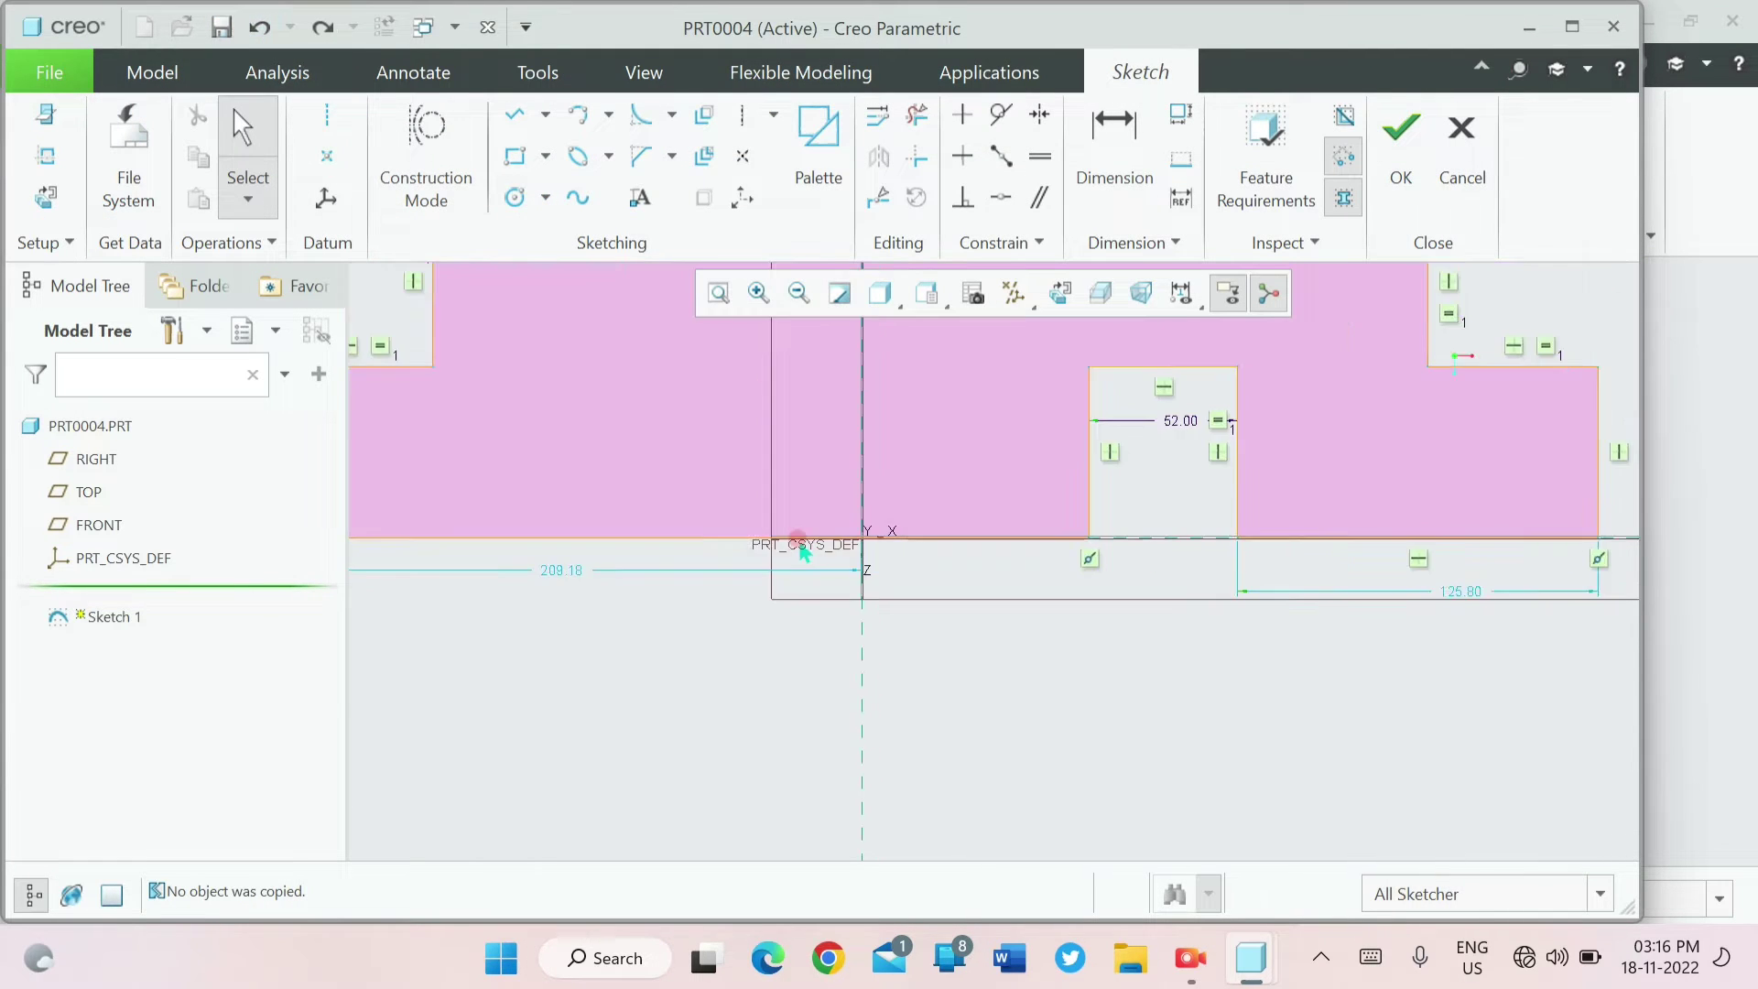
- Dimension the bottom edge between the profile's lower-left corner and the notch's lower-left corner, entering 24
scroll(802, 549, "up", 1)
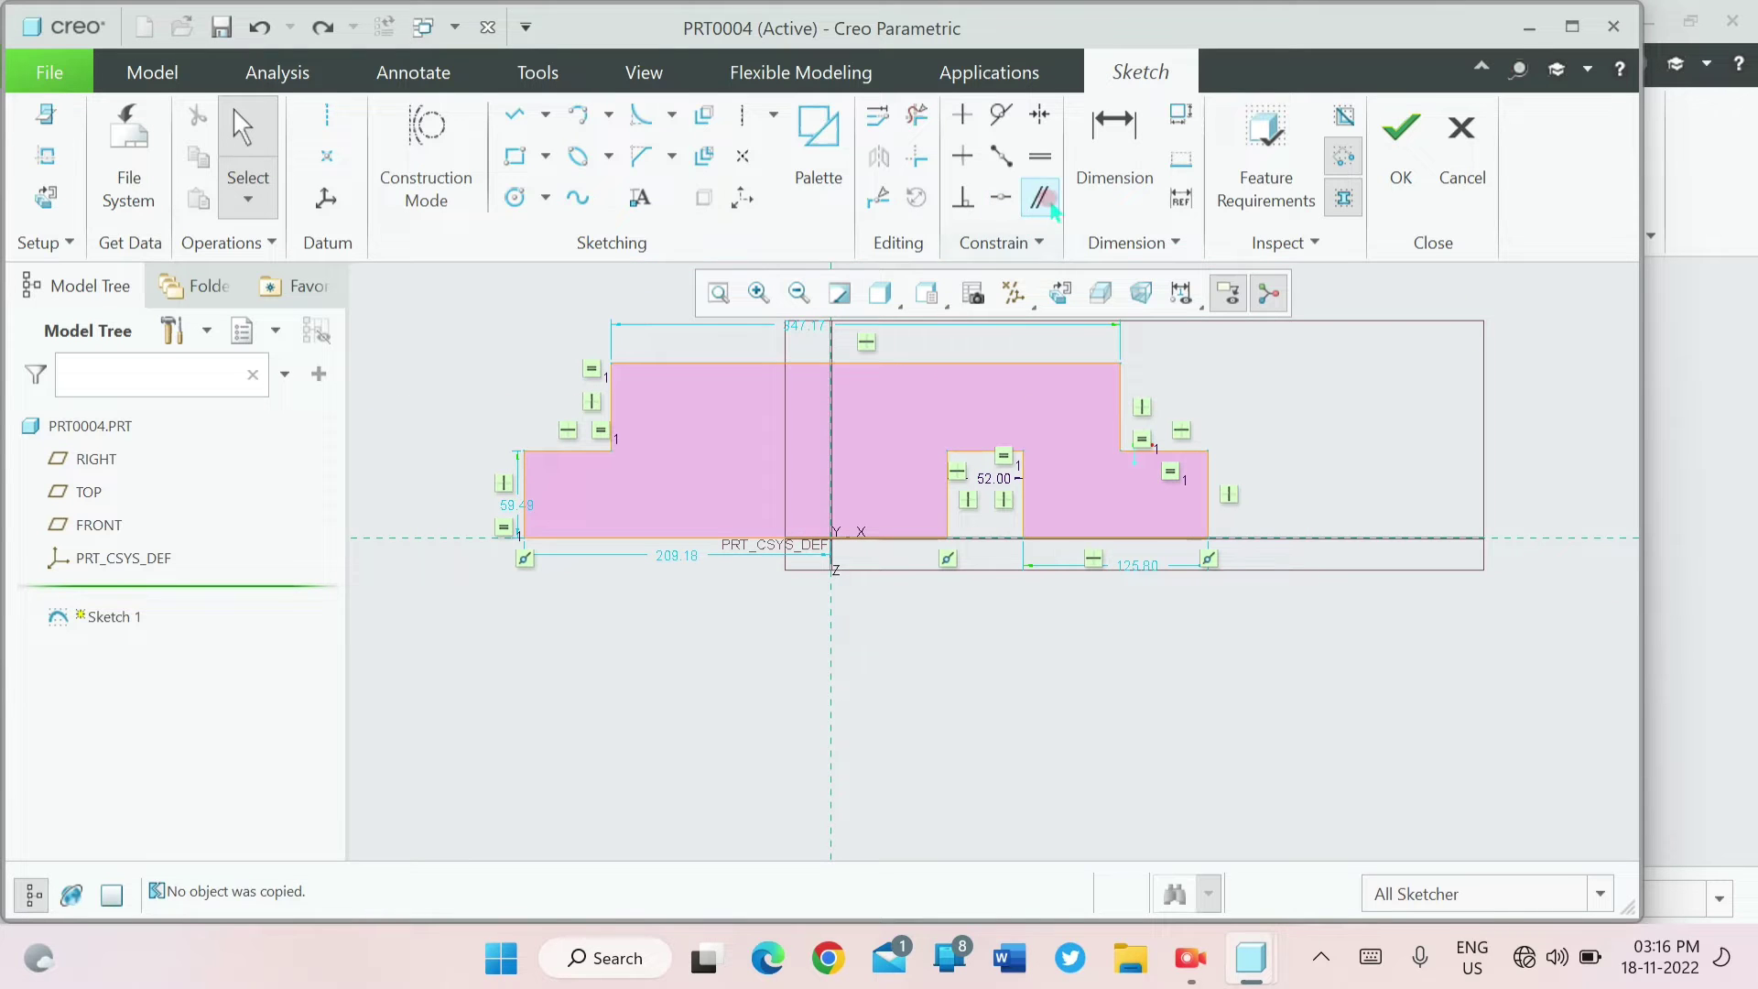
left_click(1114, 151)
left_click(535, 545)
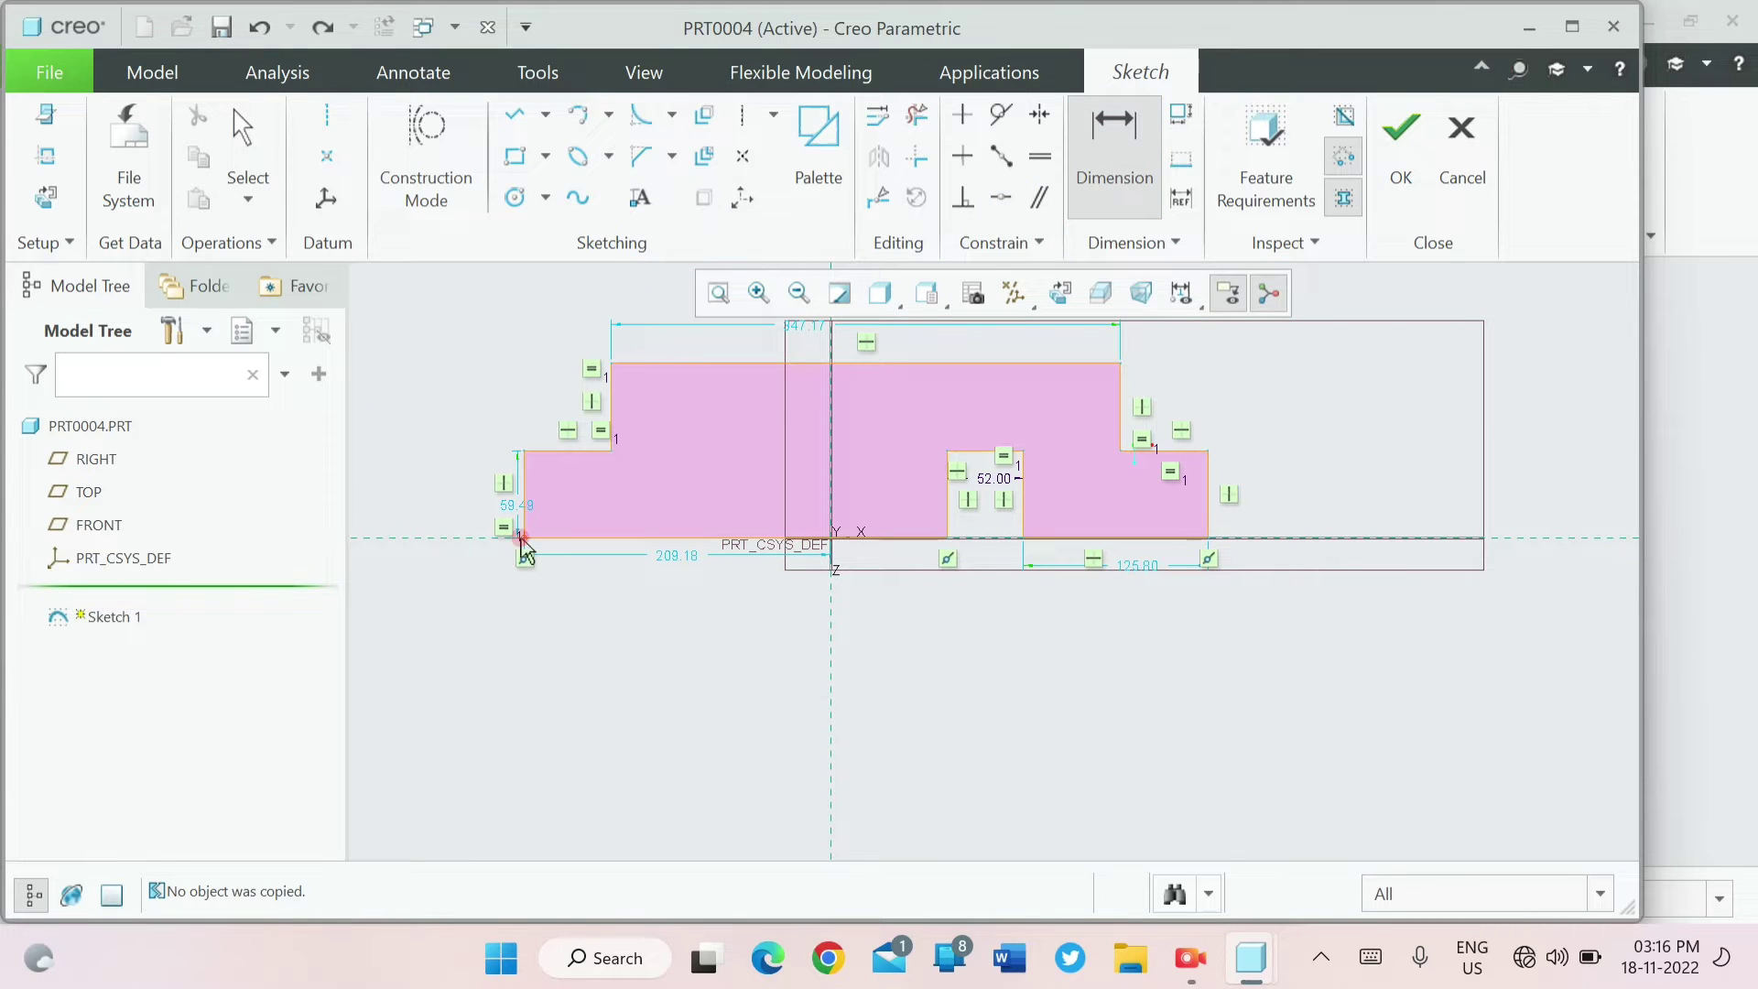
left_click(952, 551)
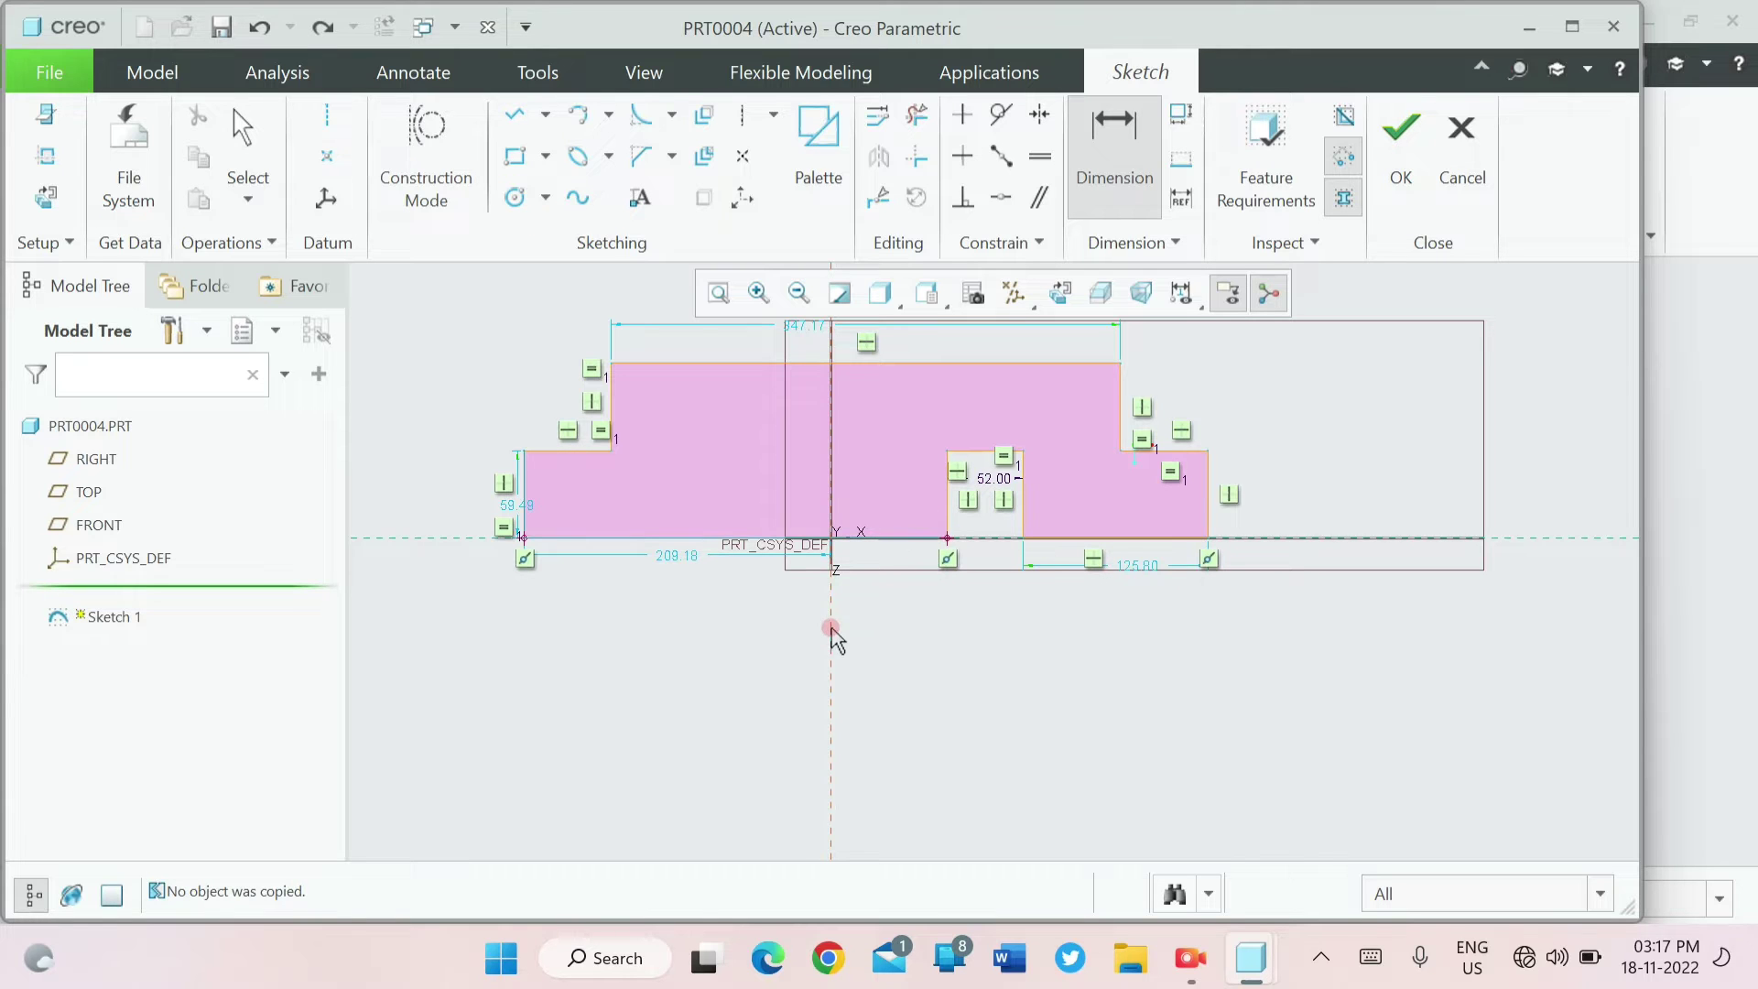
middle_click(808, 607)
type("24")
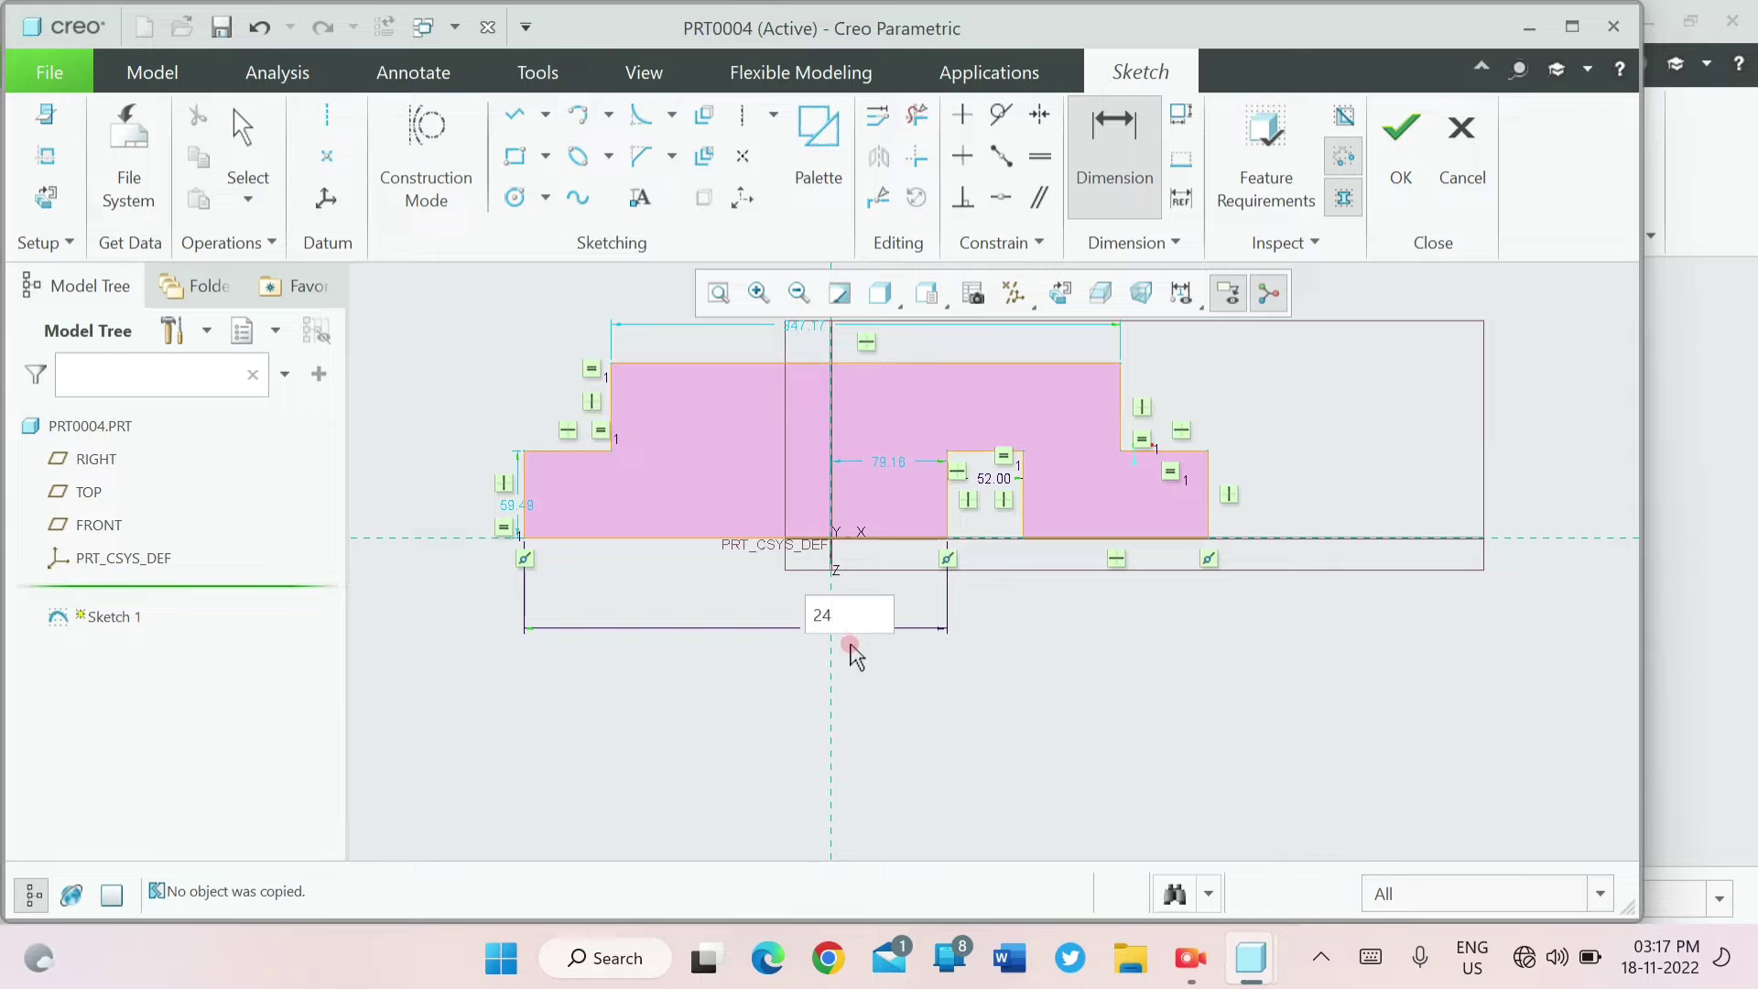
key("Return")
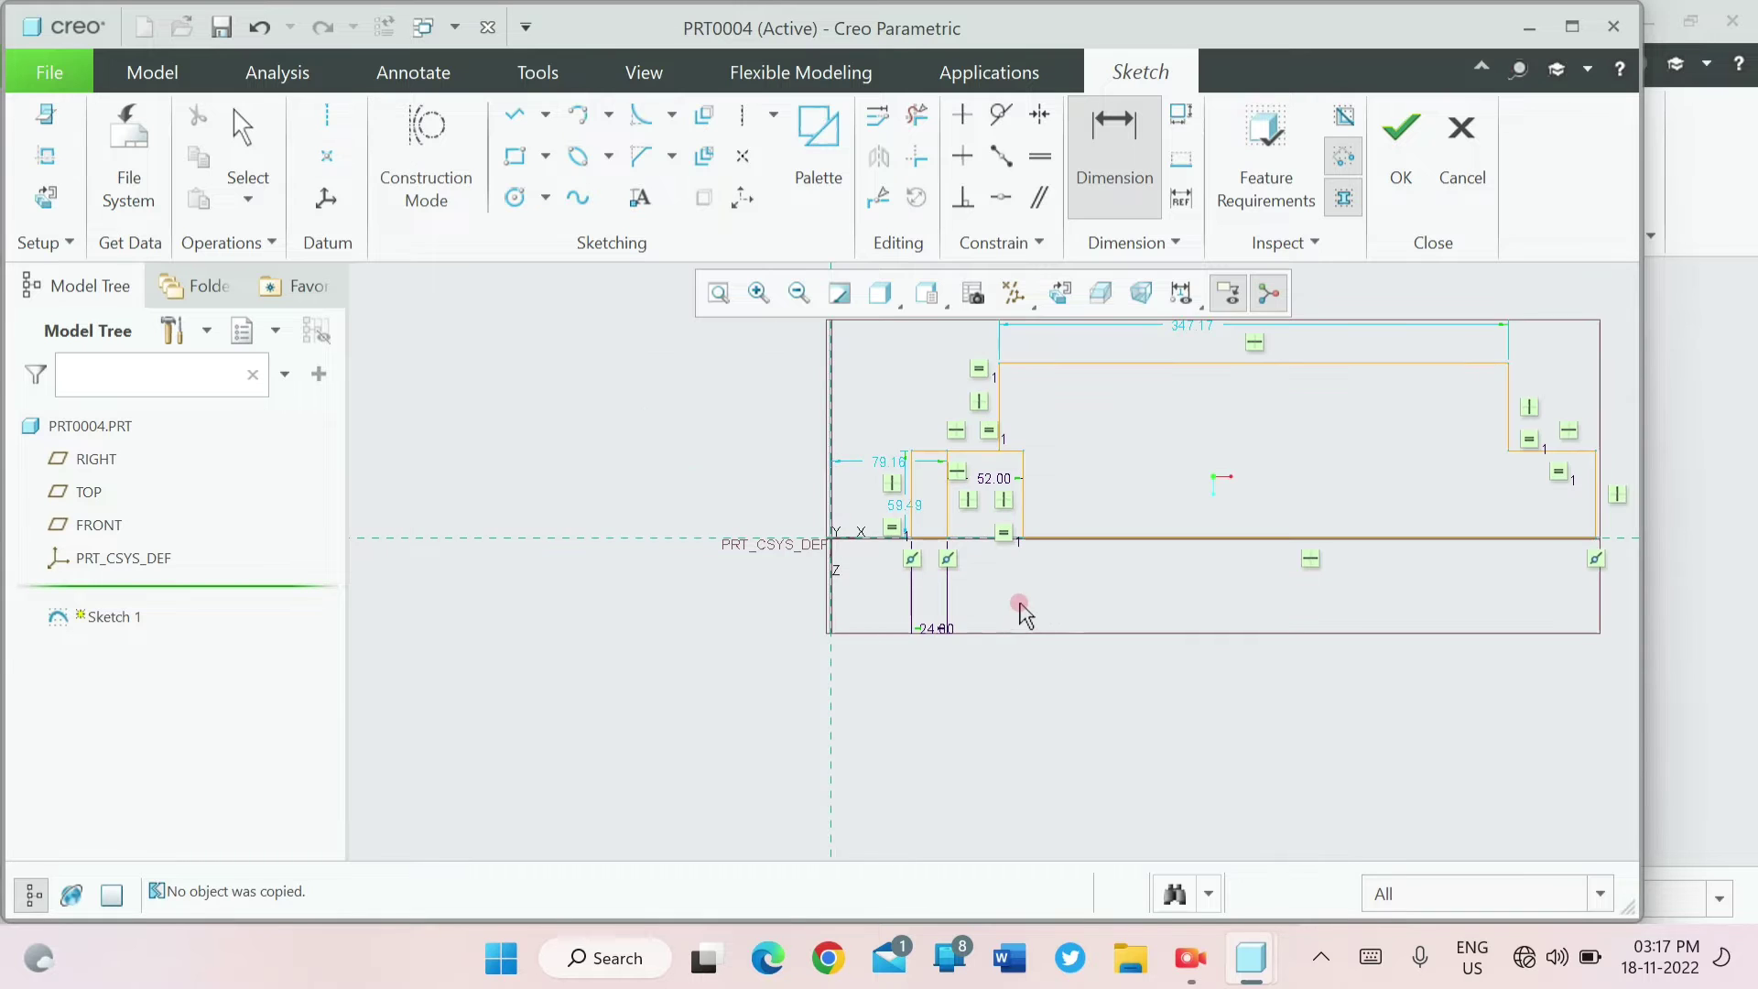
- Undo the last value entered for the left bottom-edge dimension
scroll(1013, 604, "down", 3)
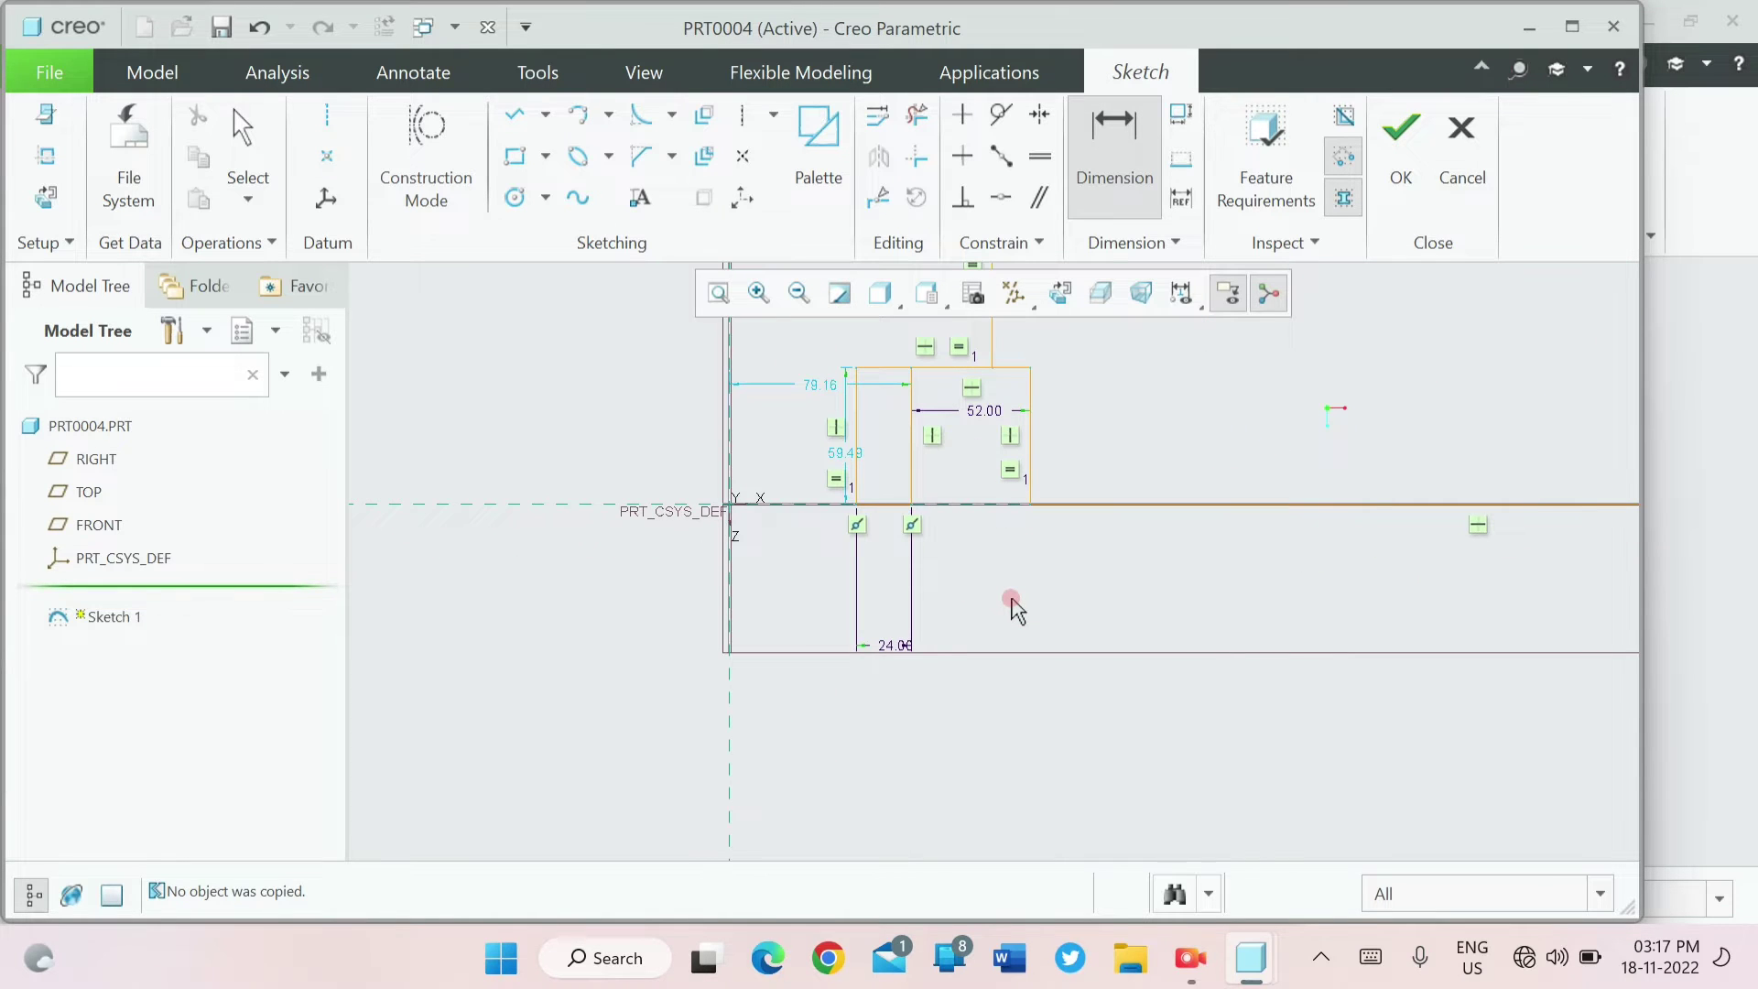
scroll(1012, 604, "up", 4)
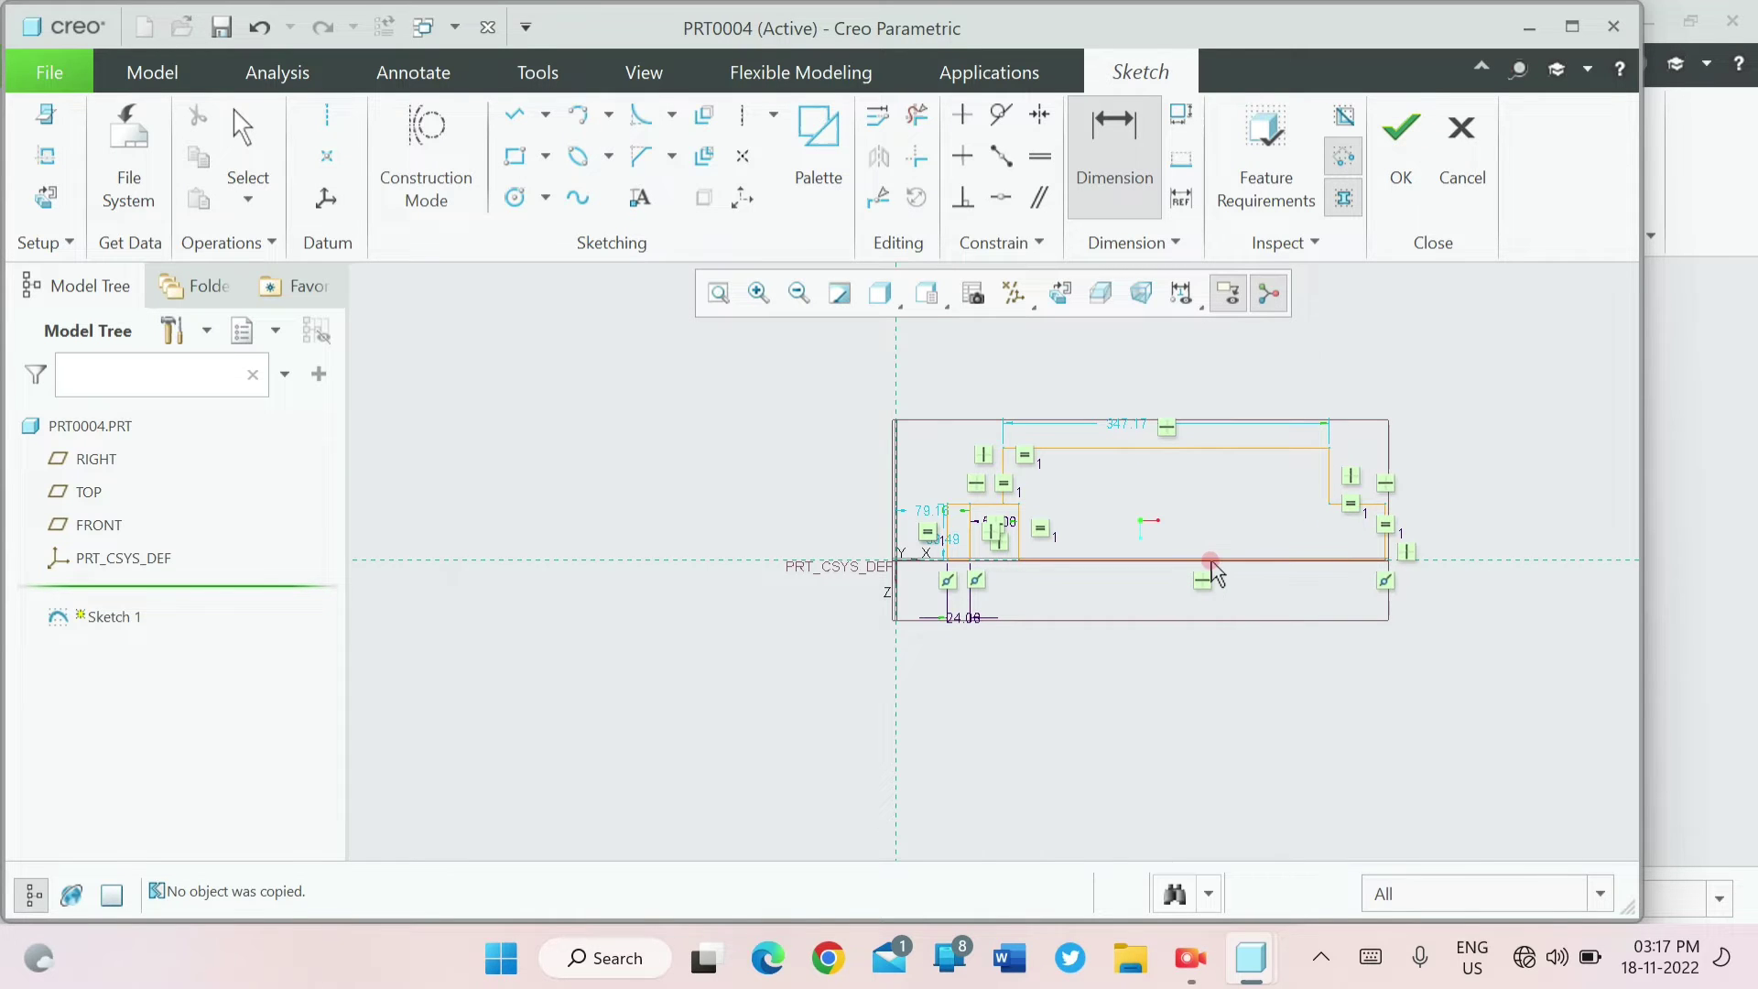
scroll(932, 527, "down", 6)
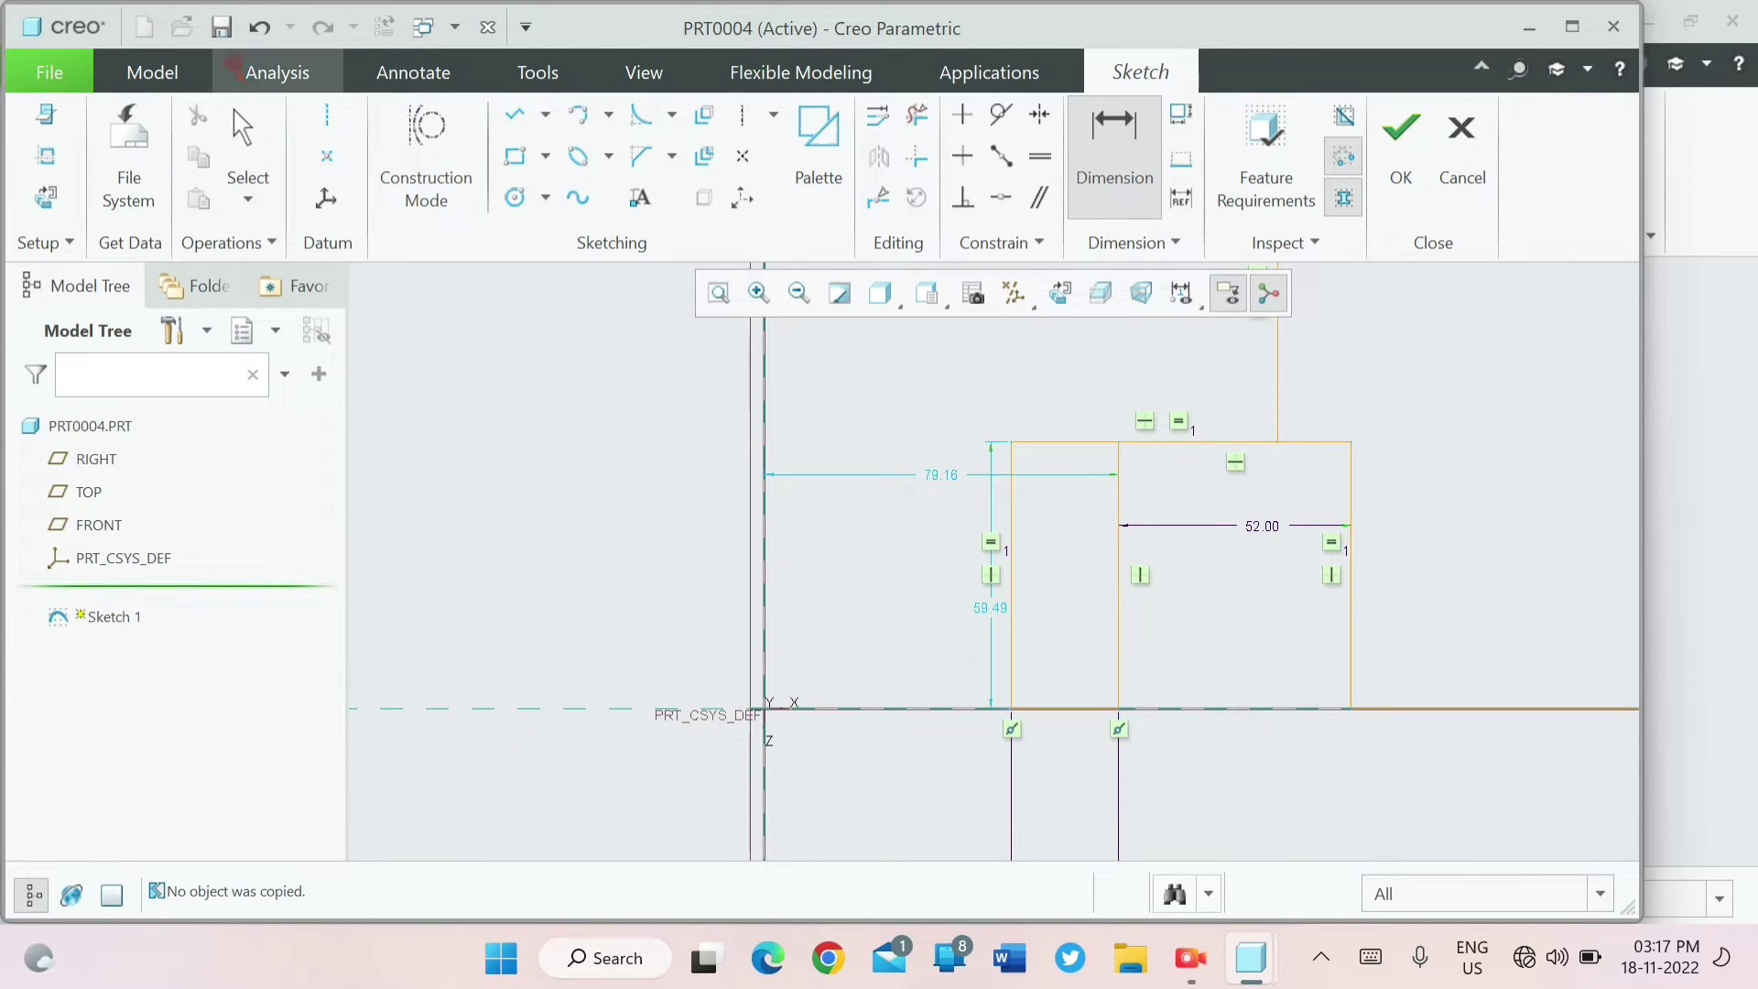
left_click(257, 25)
- Set the height of the profile's lower-left step to 12
scroll(982, 637, "up", 5)
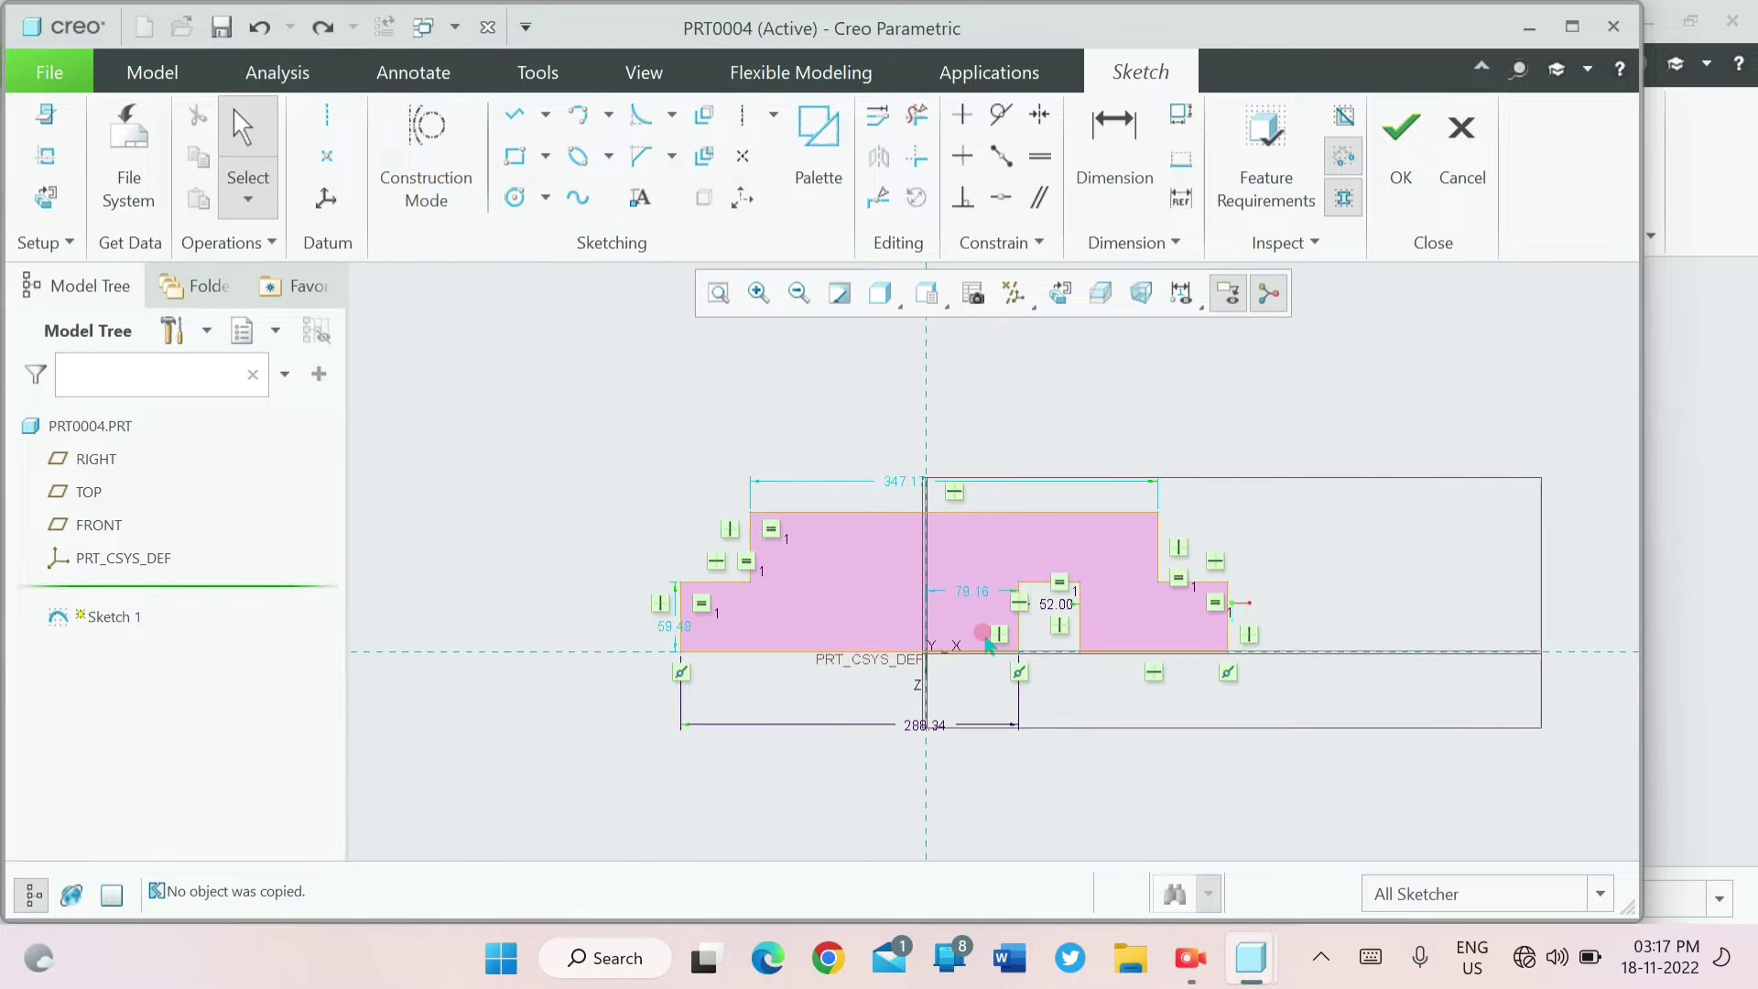
scroll(986, 643, "down", 1)
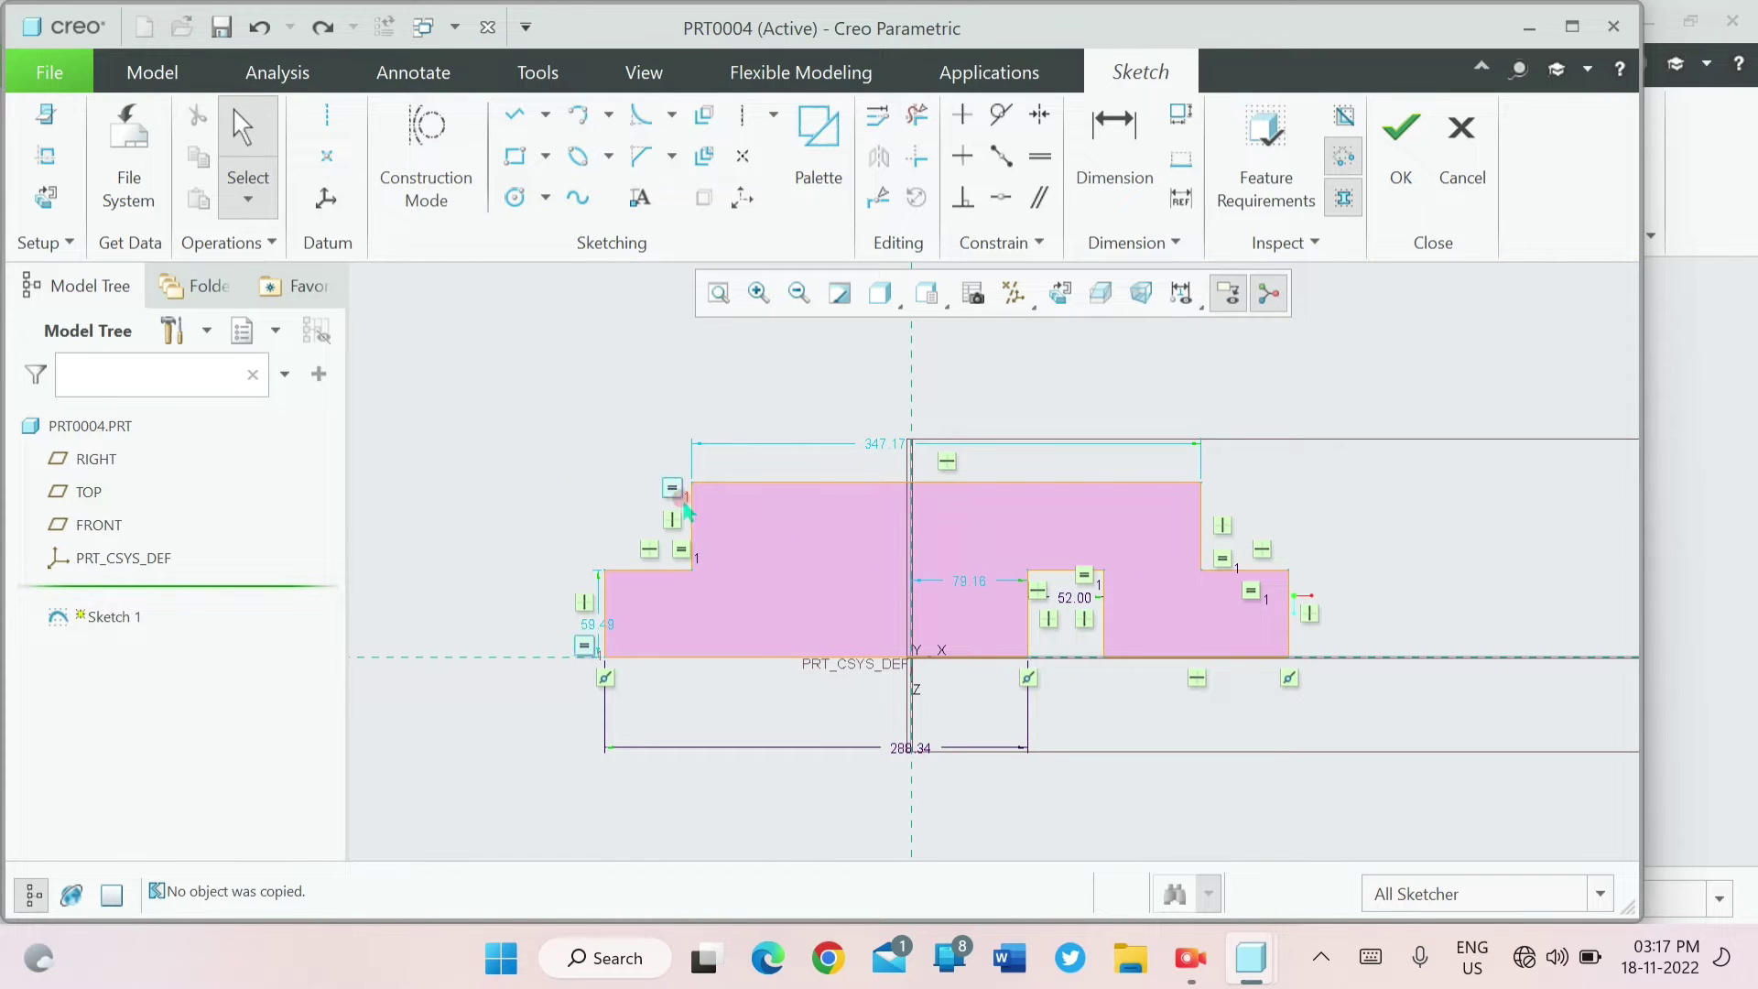
left_click(590, 642)
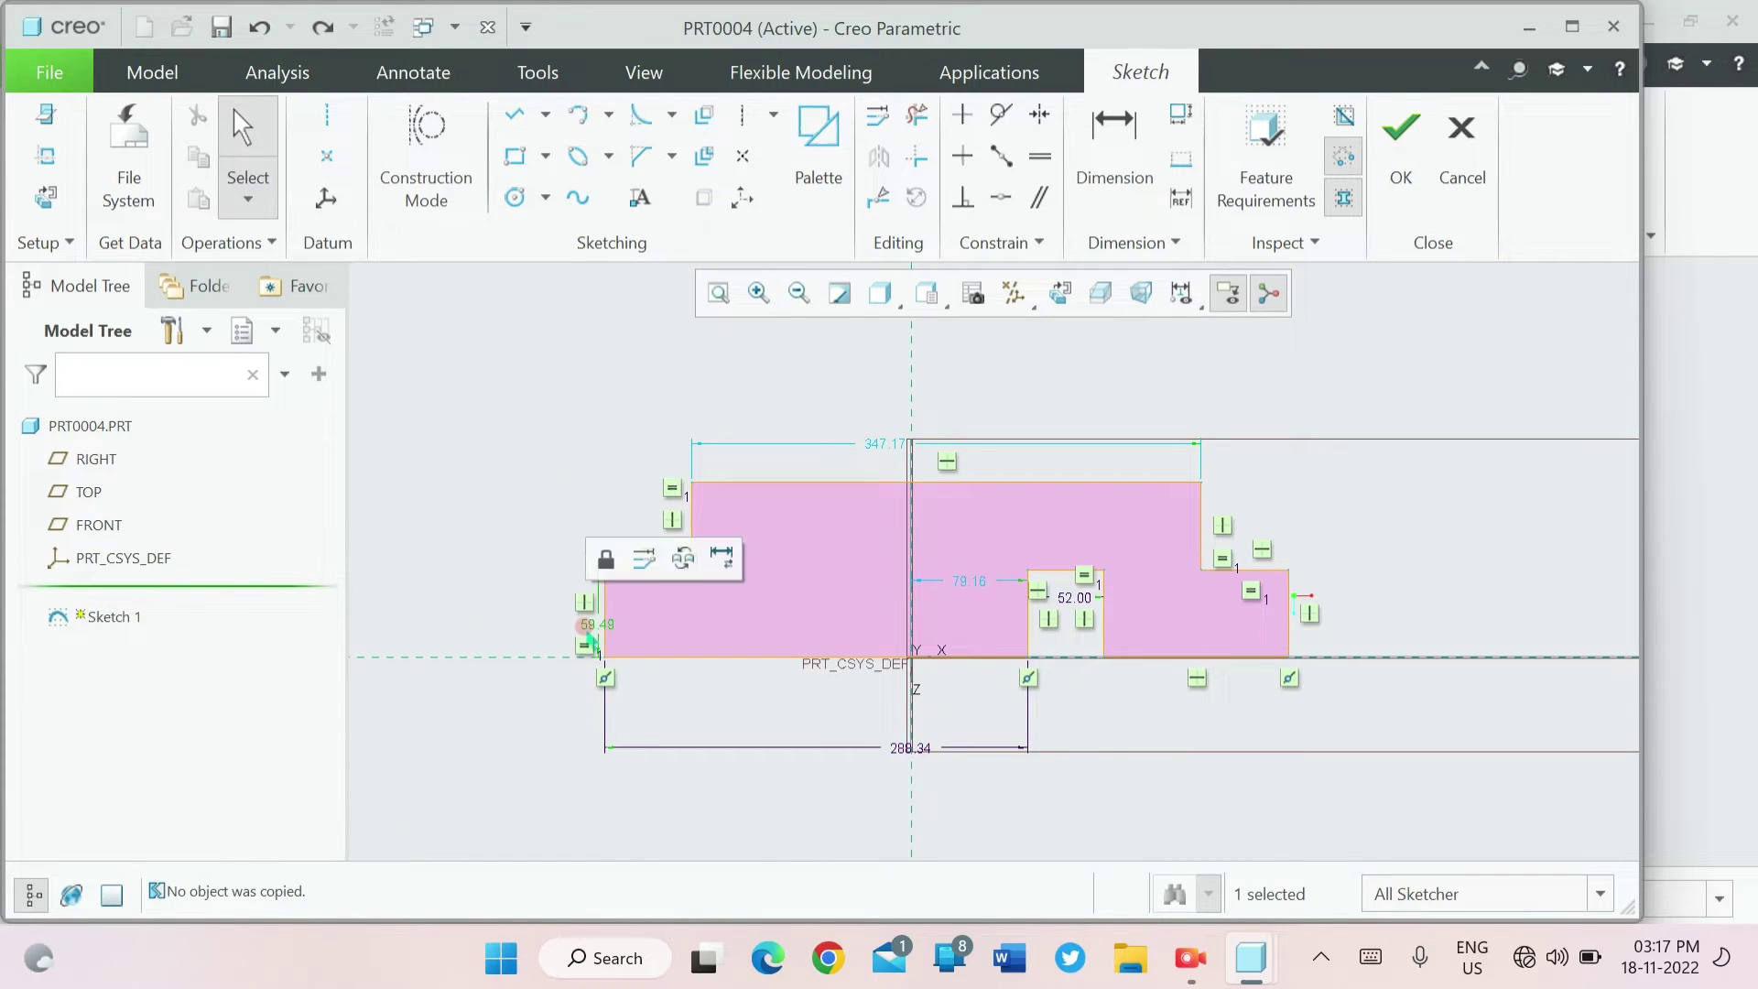
double_click(595, 632)
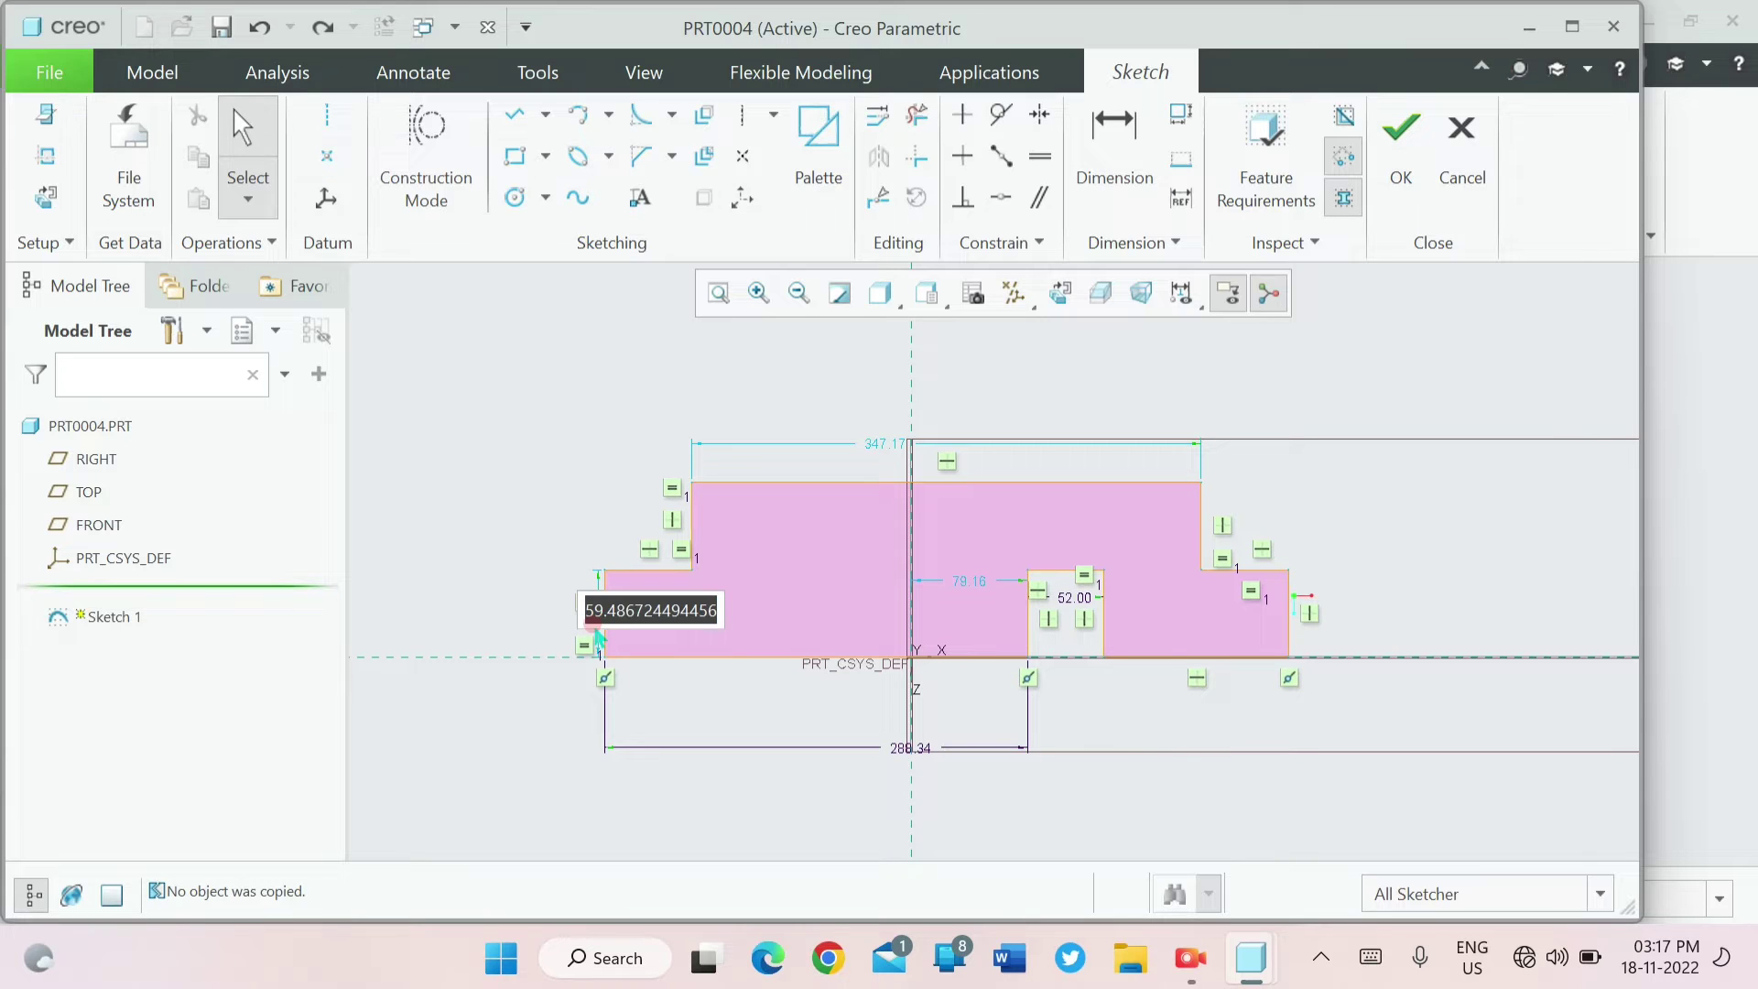
type("12")
key("Return")
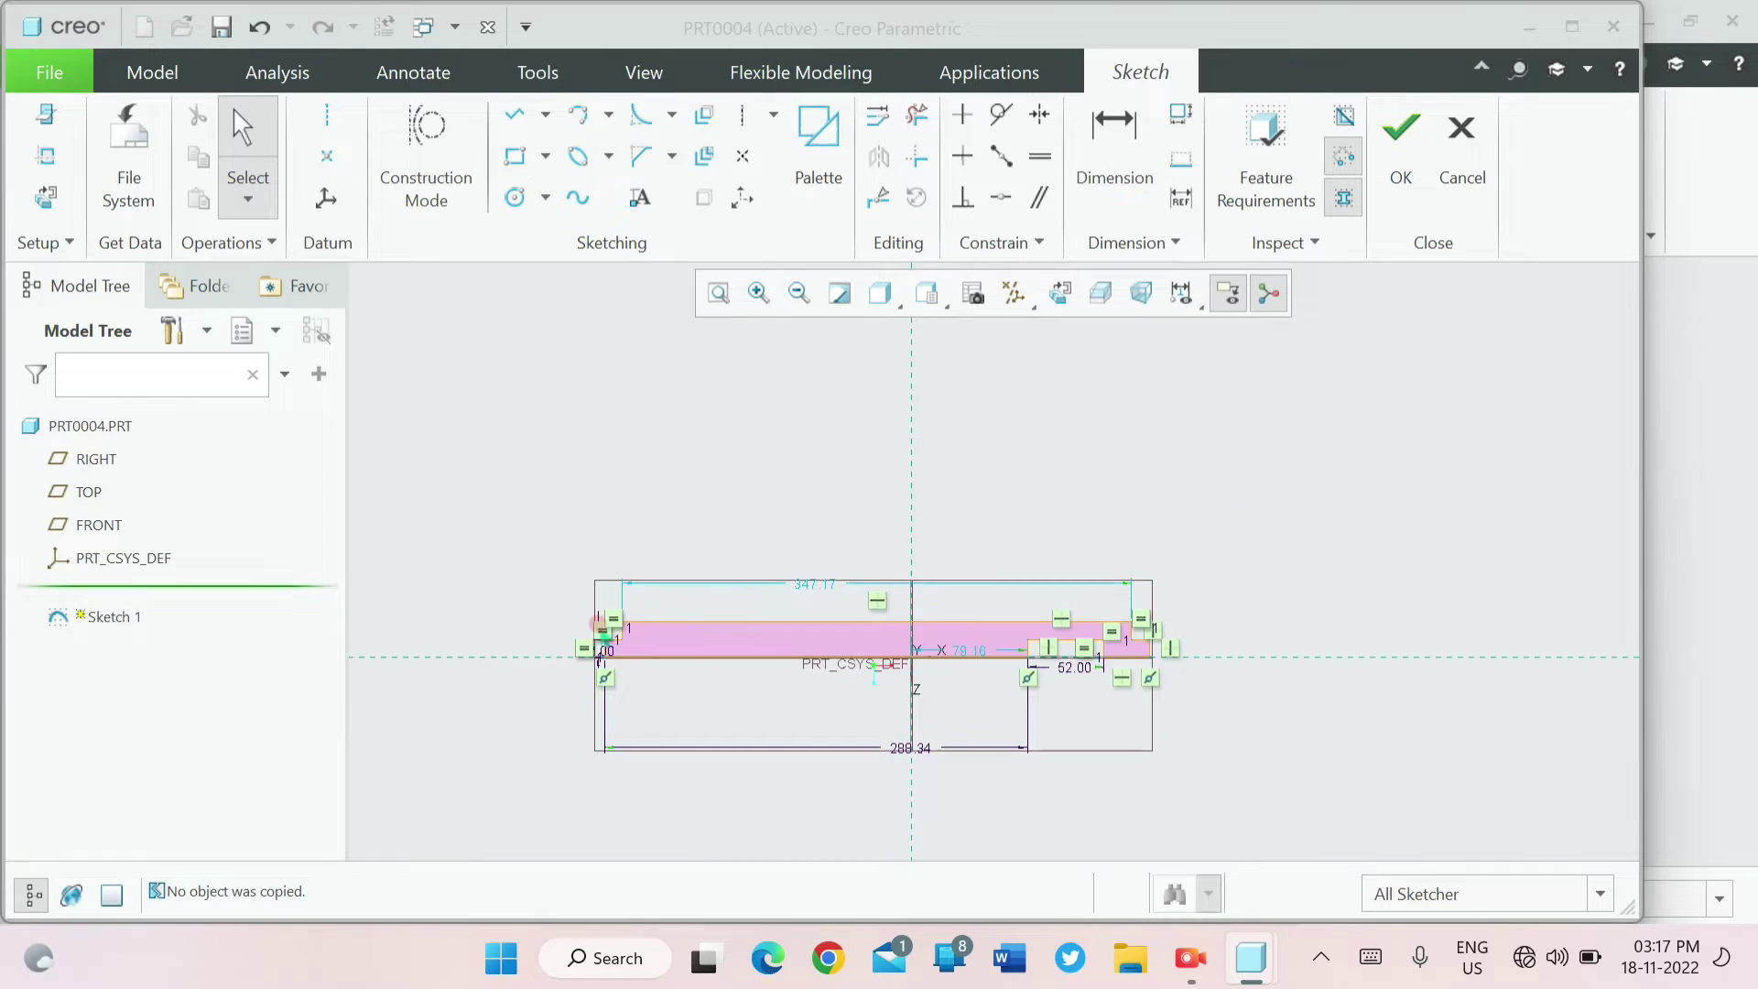
scroll(632, 636, "down", 2)
scroll(641, 637, "up", 5)
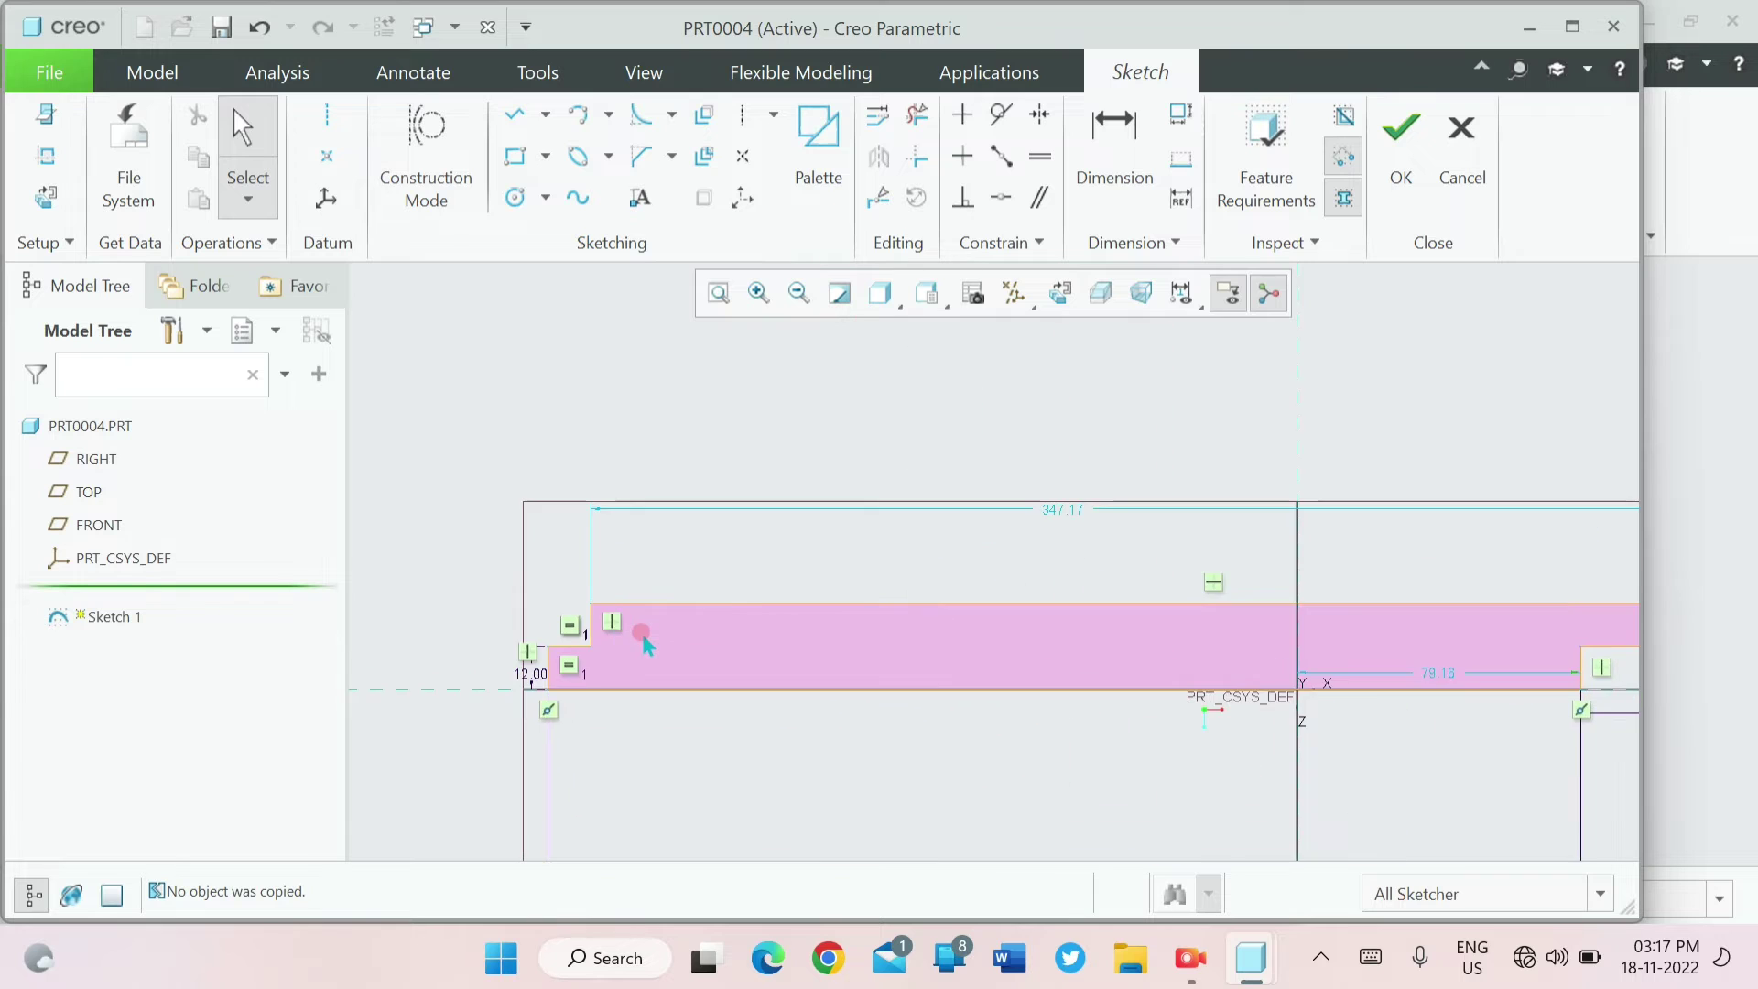
scroll(735, 608, "down", 2)
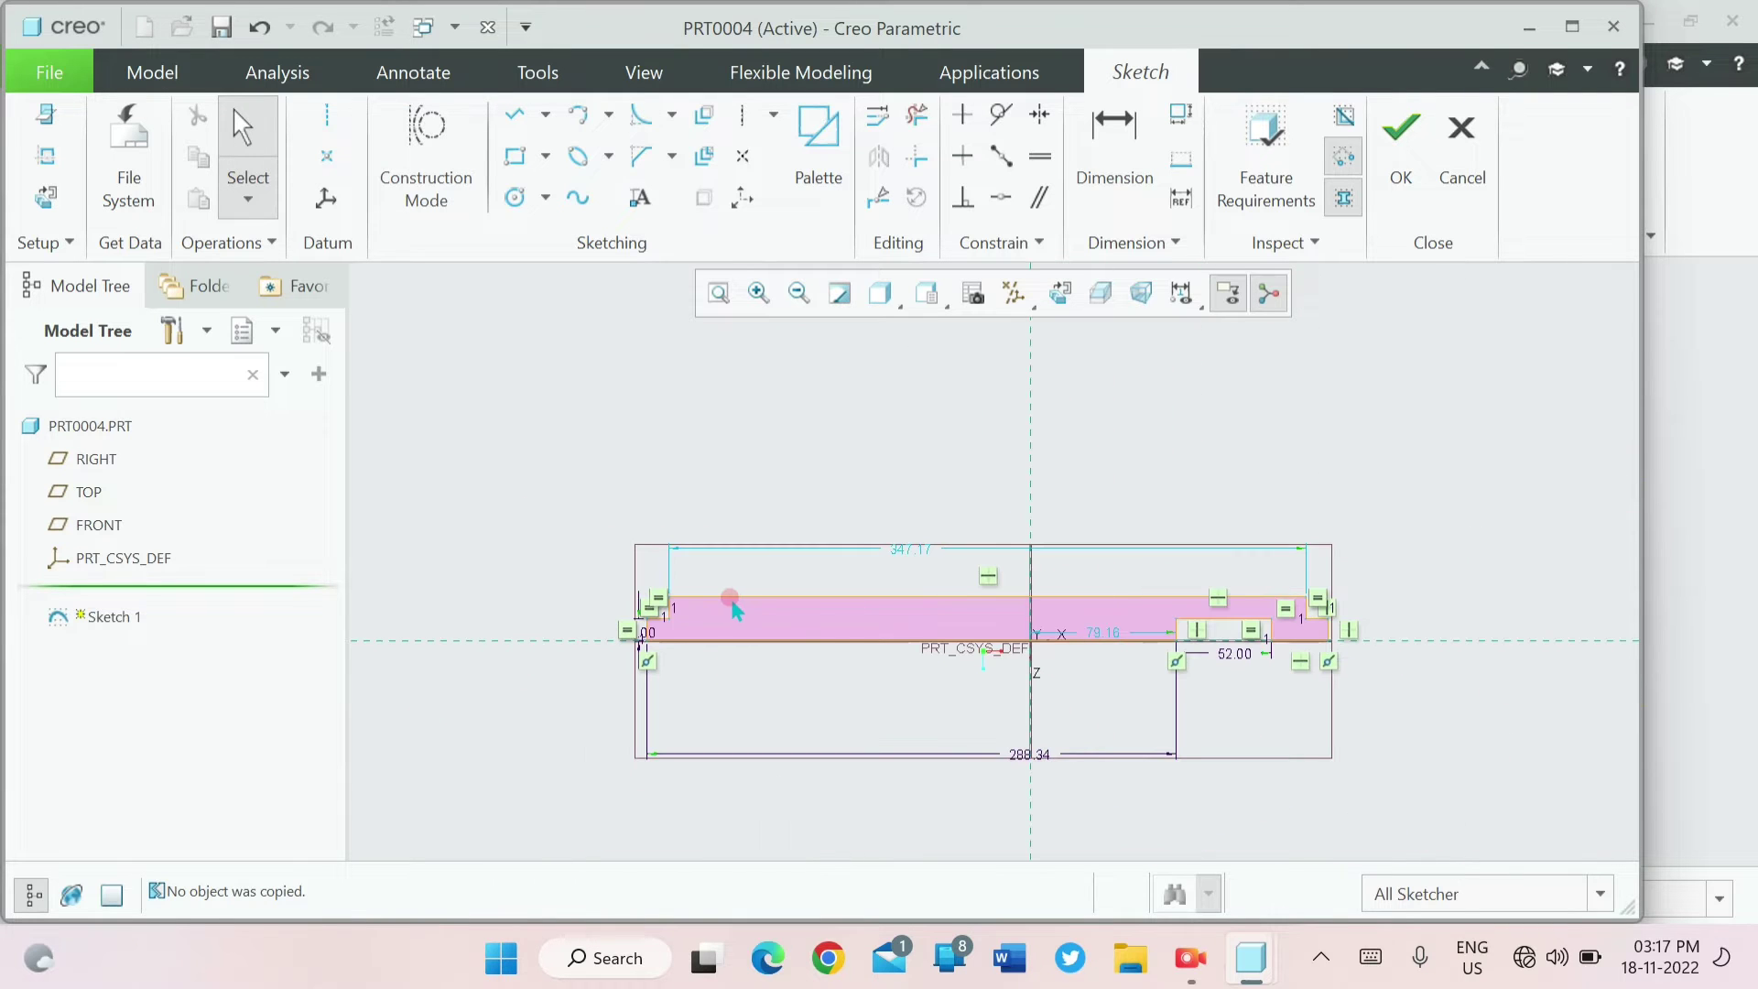
- Set the left bottom-edge length between the outer corner and the notch to 24
double_click(1025, 761)
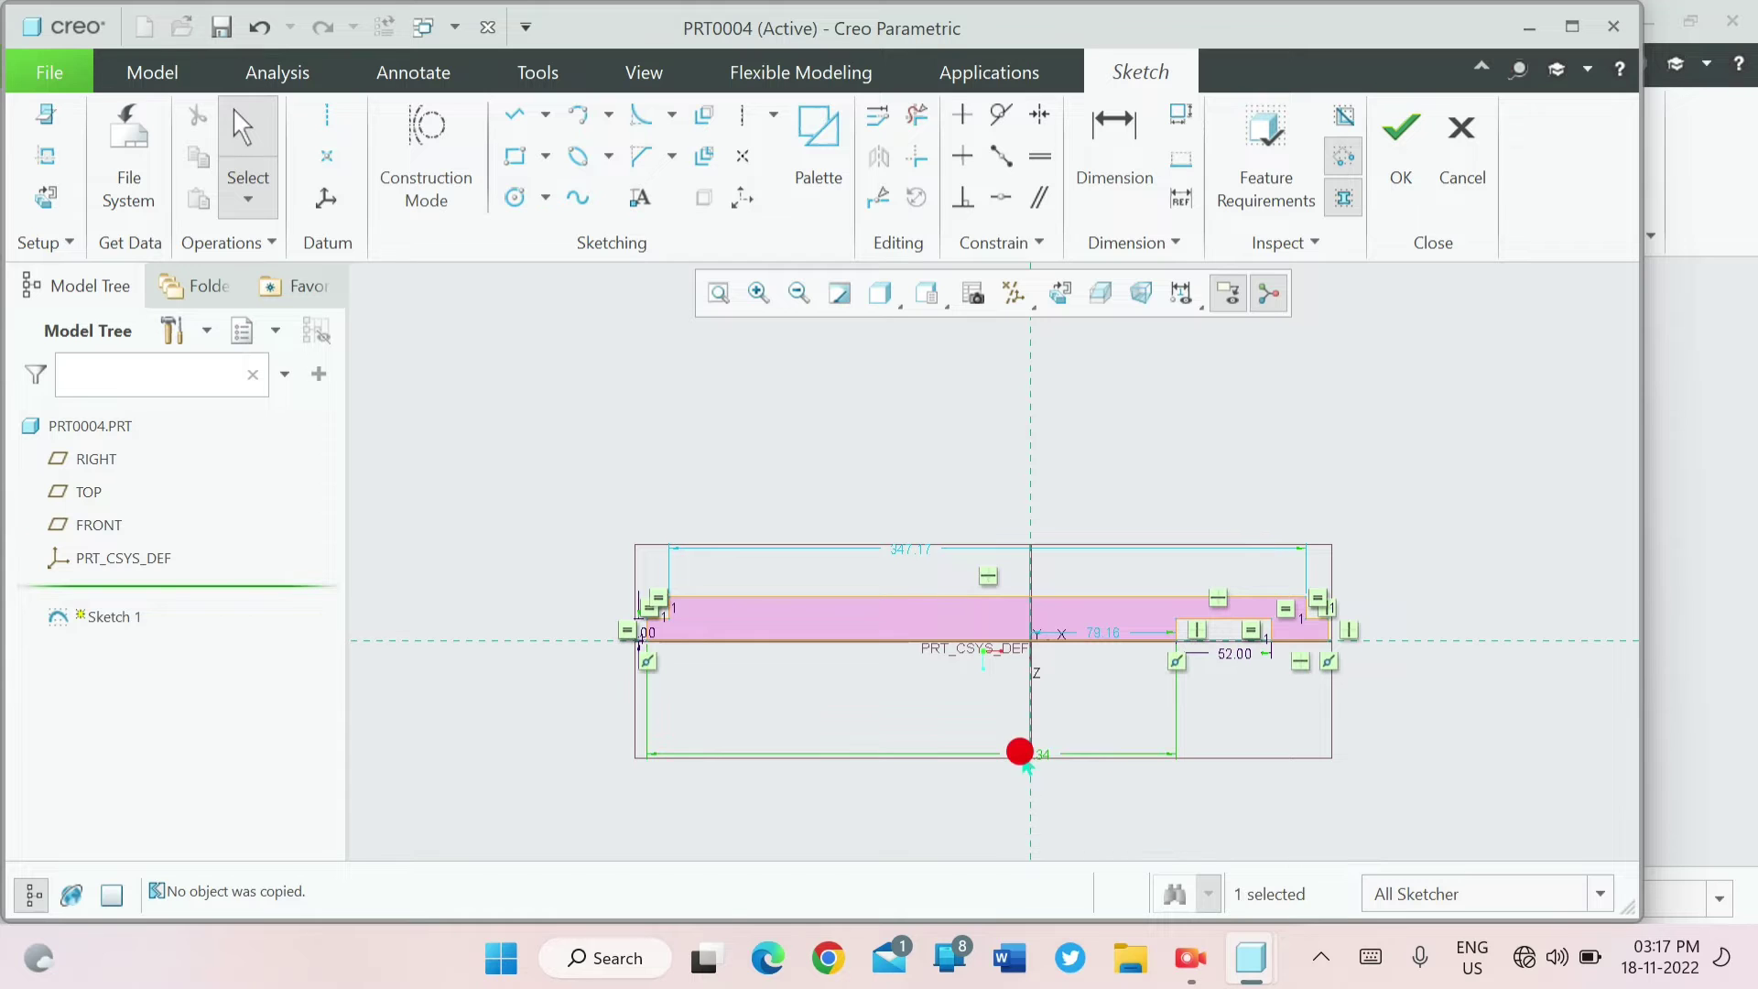
type("24")
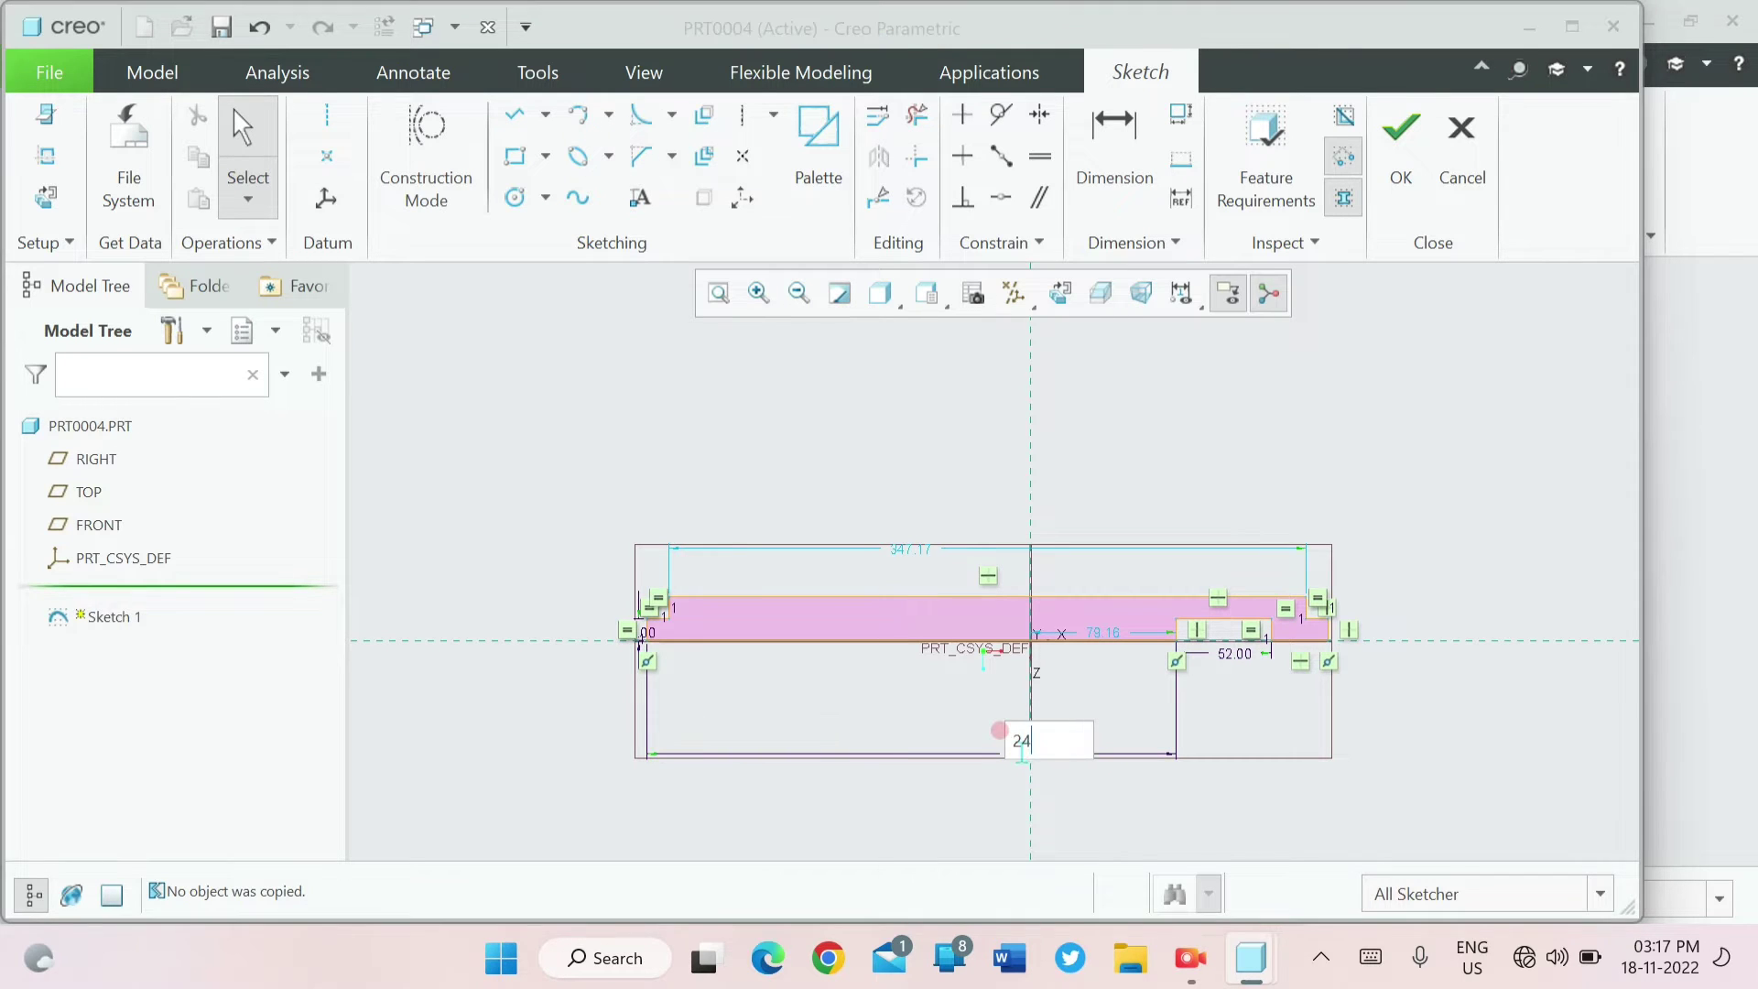
key("Return")
scroll(1200, 678, "up", 3)
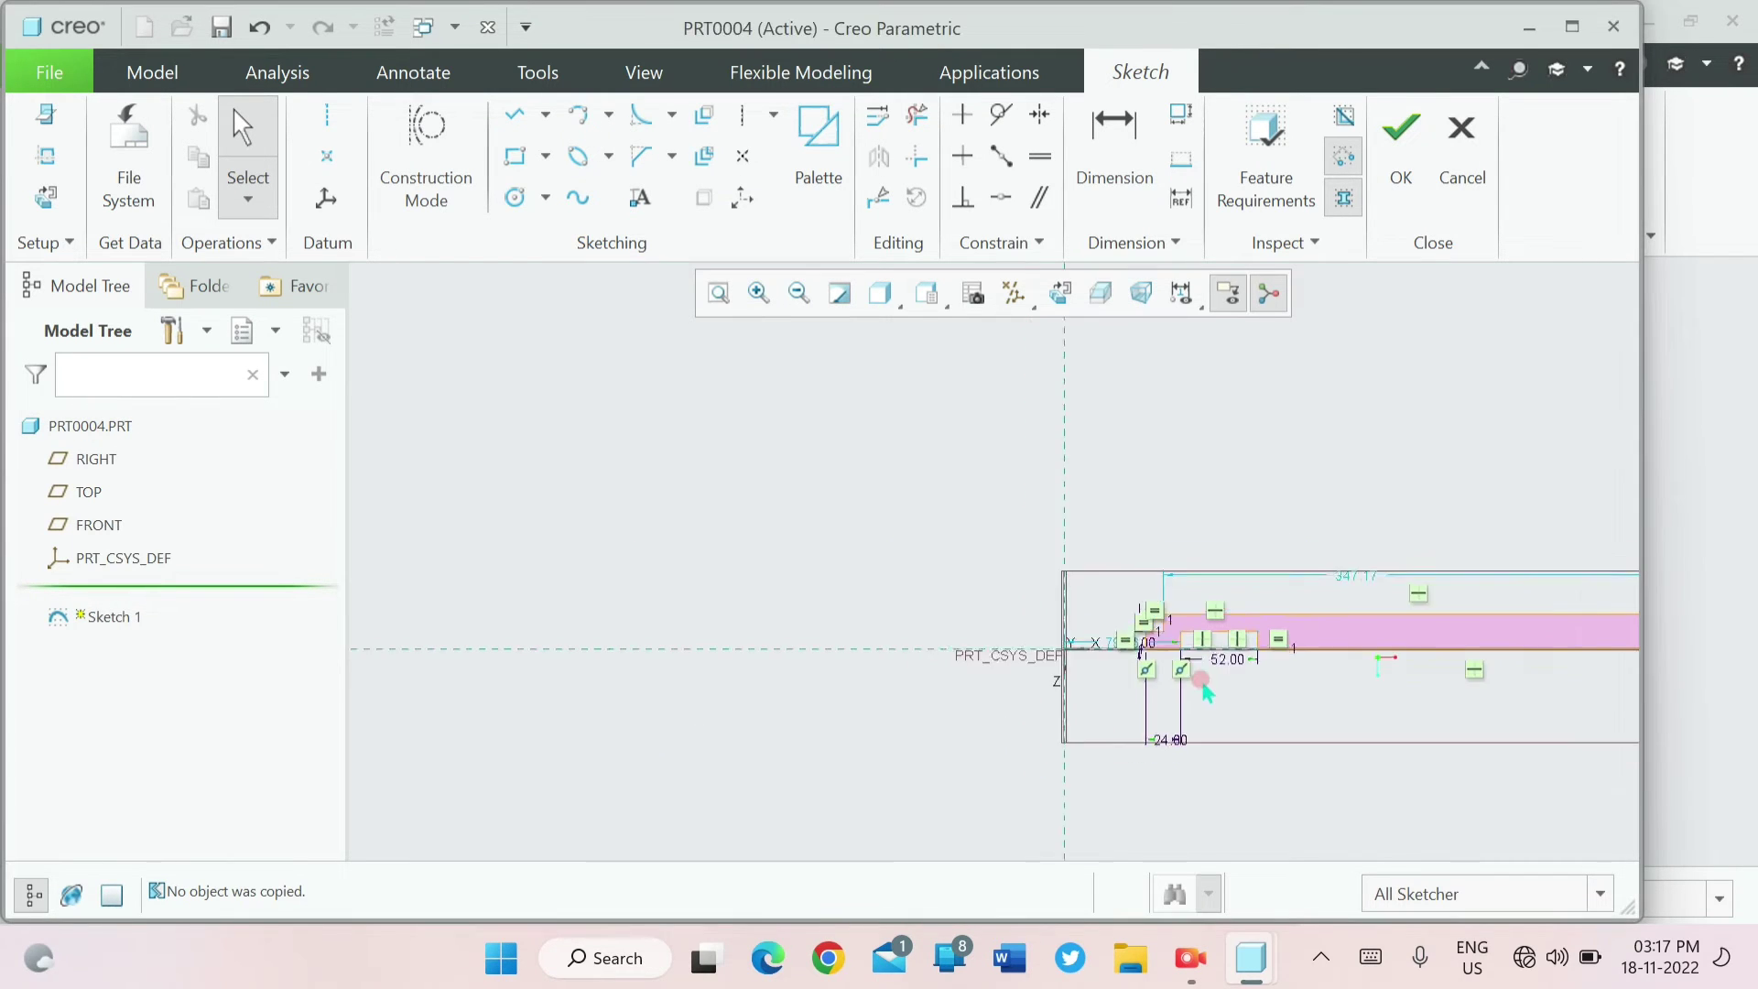
- Dimension the bottom edge between the notch's lower-right corner and the profile's lower-right corner, setting it to 24
scroll(1373, 667, "down", 3)
scroll(1368, 665, "down", 2)
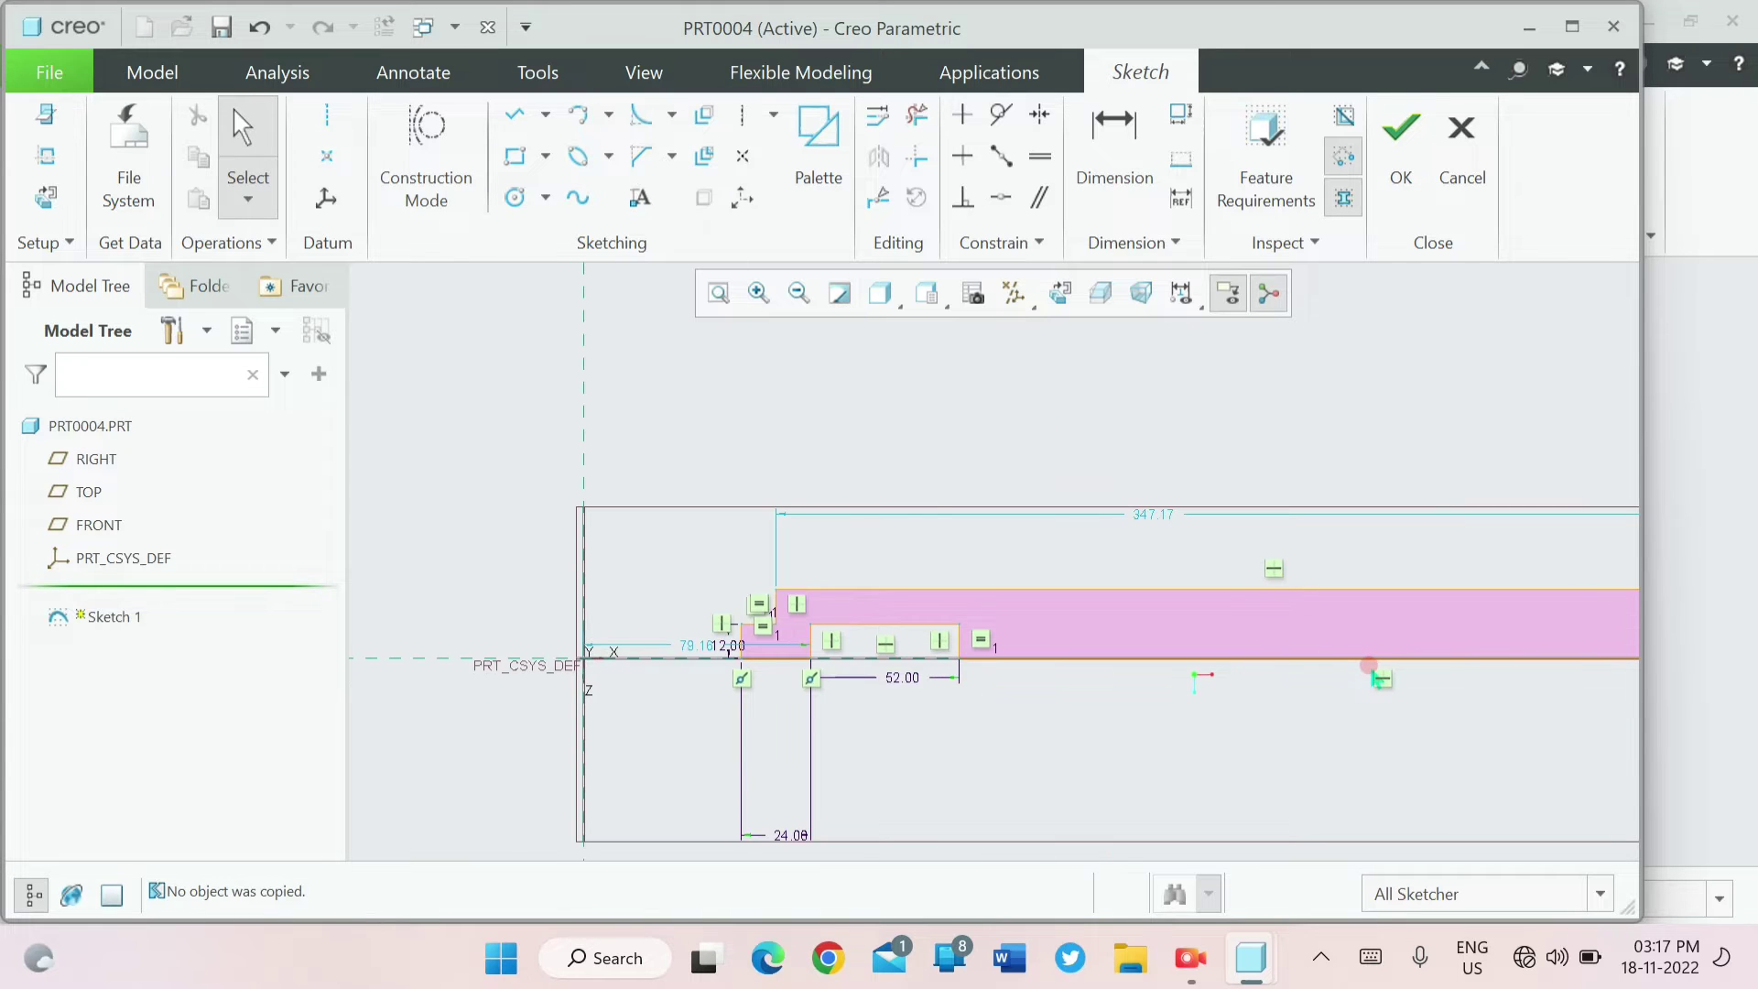
scroll(1240, 690, "up", 5)
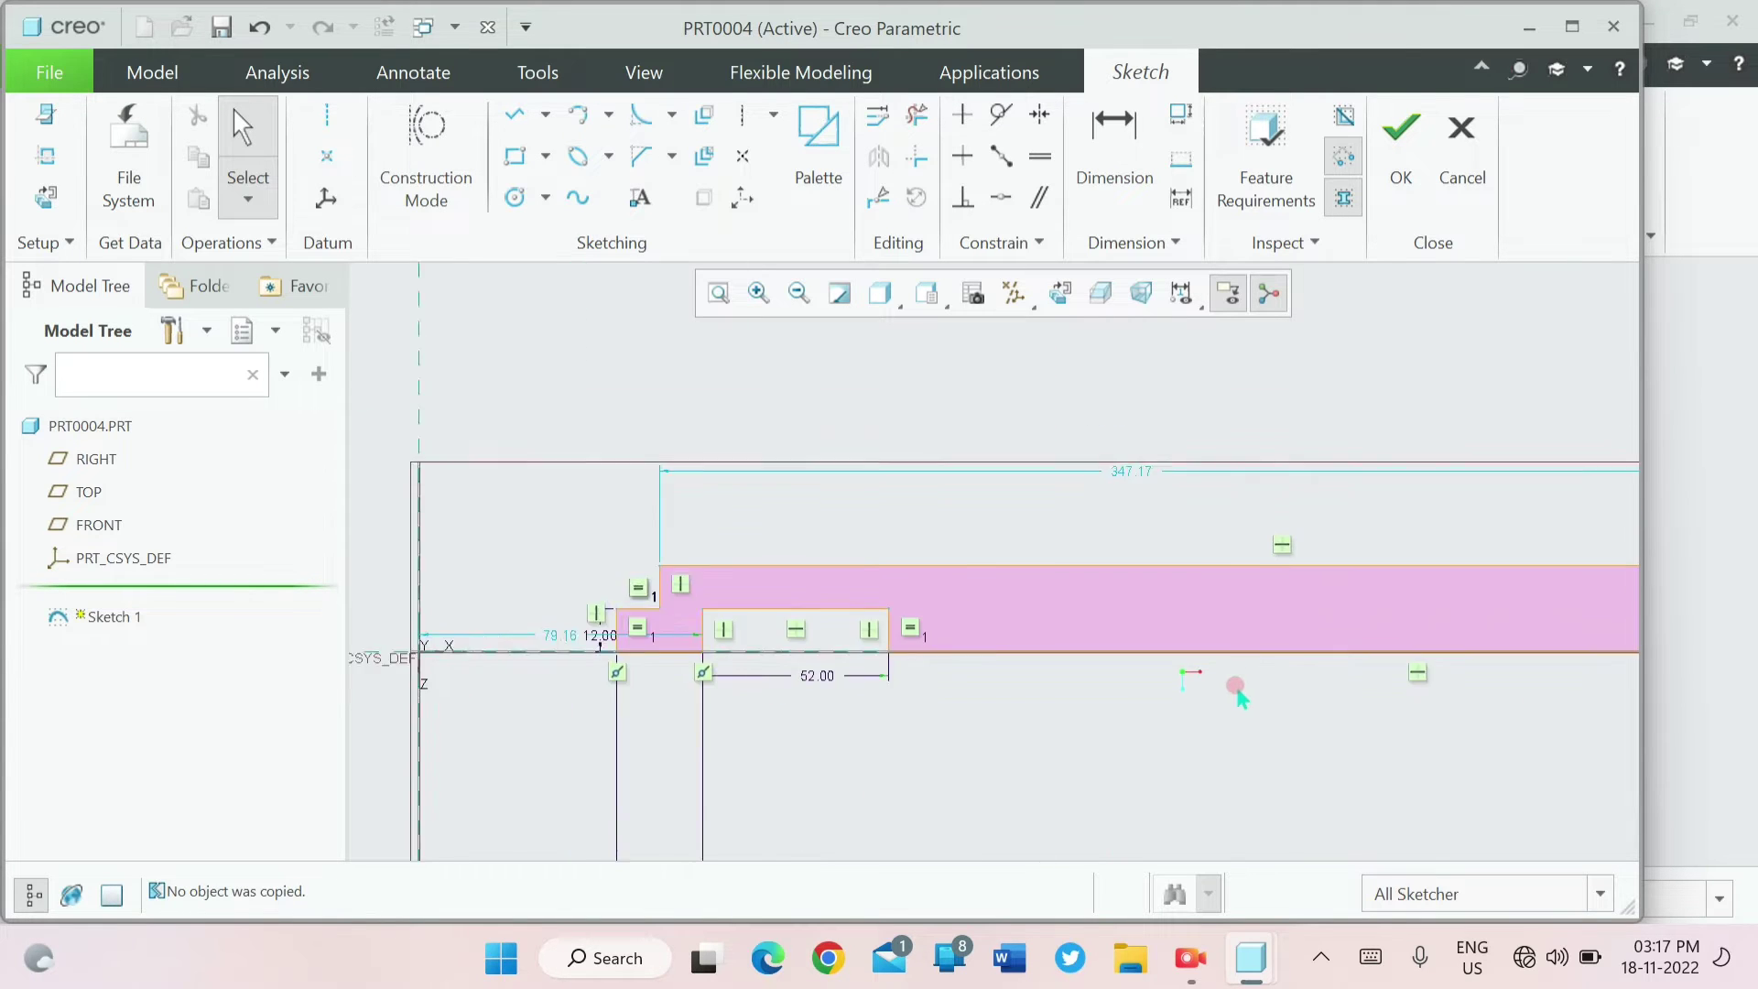
left_click(1115, 147)
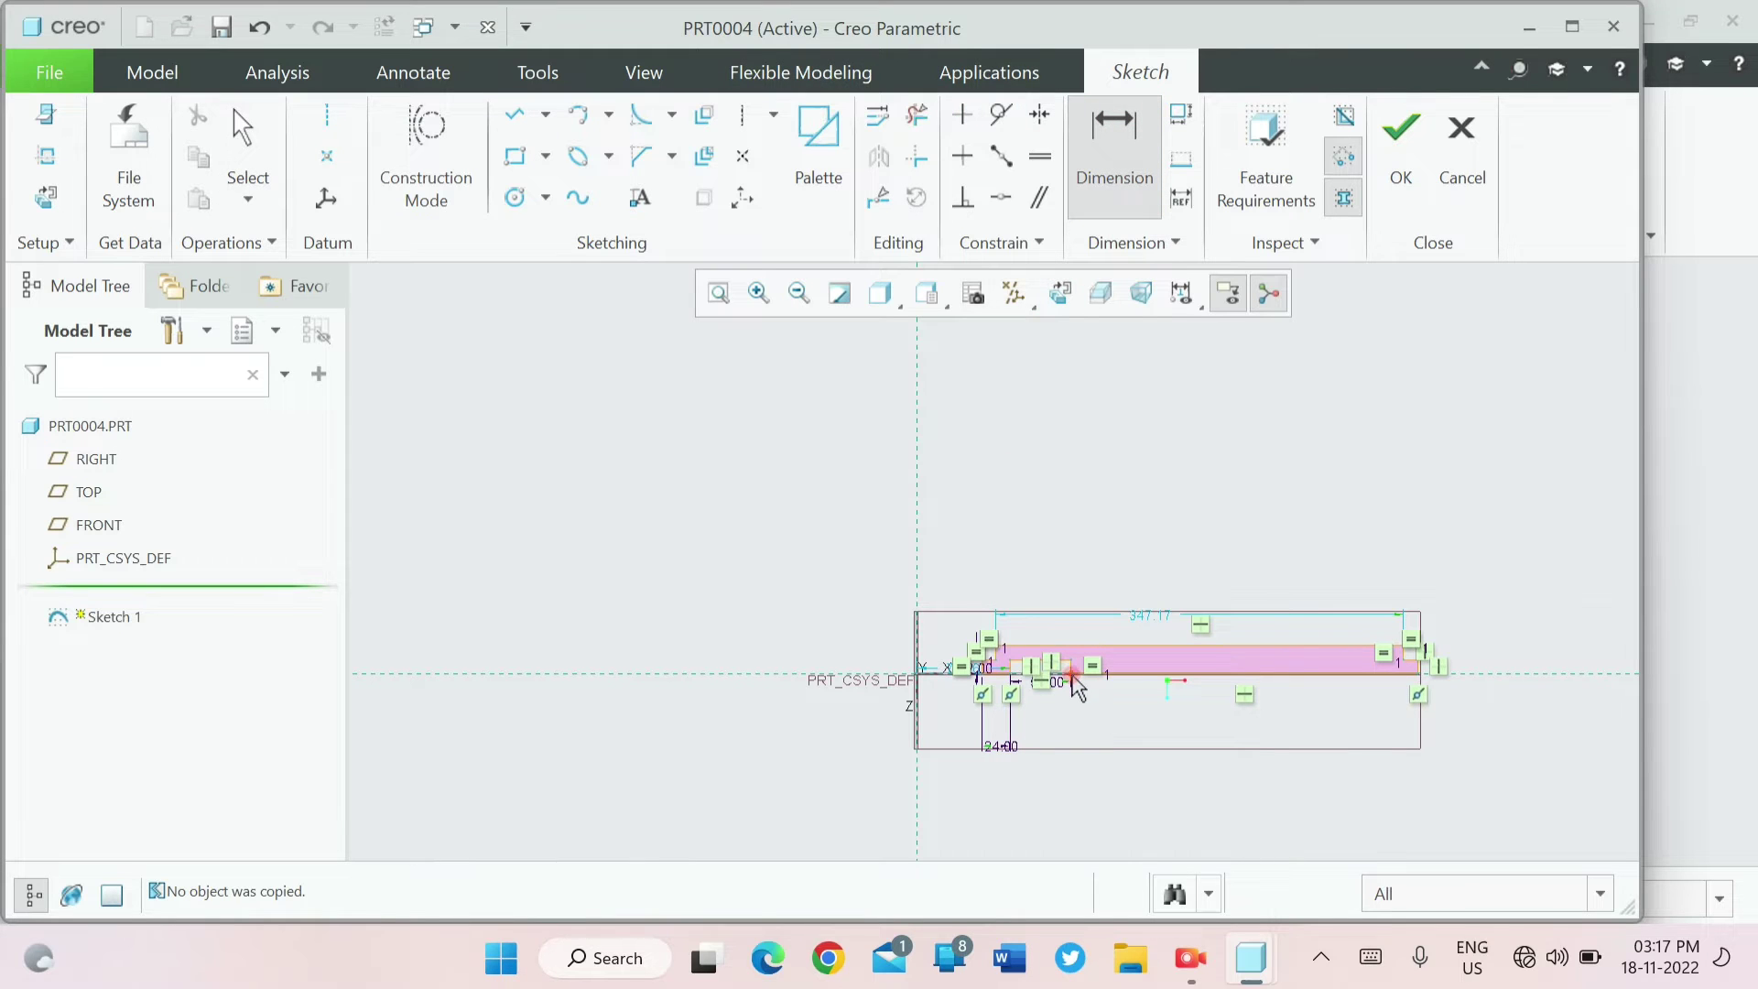
left_click(1419, 675)
middle_click(1220, 751)
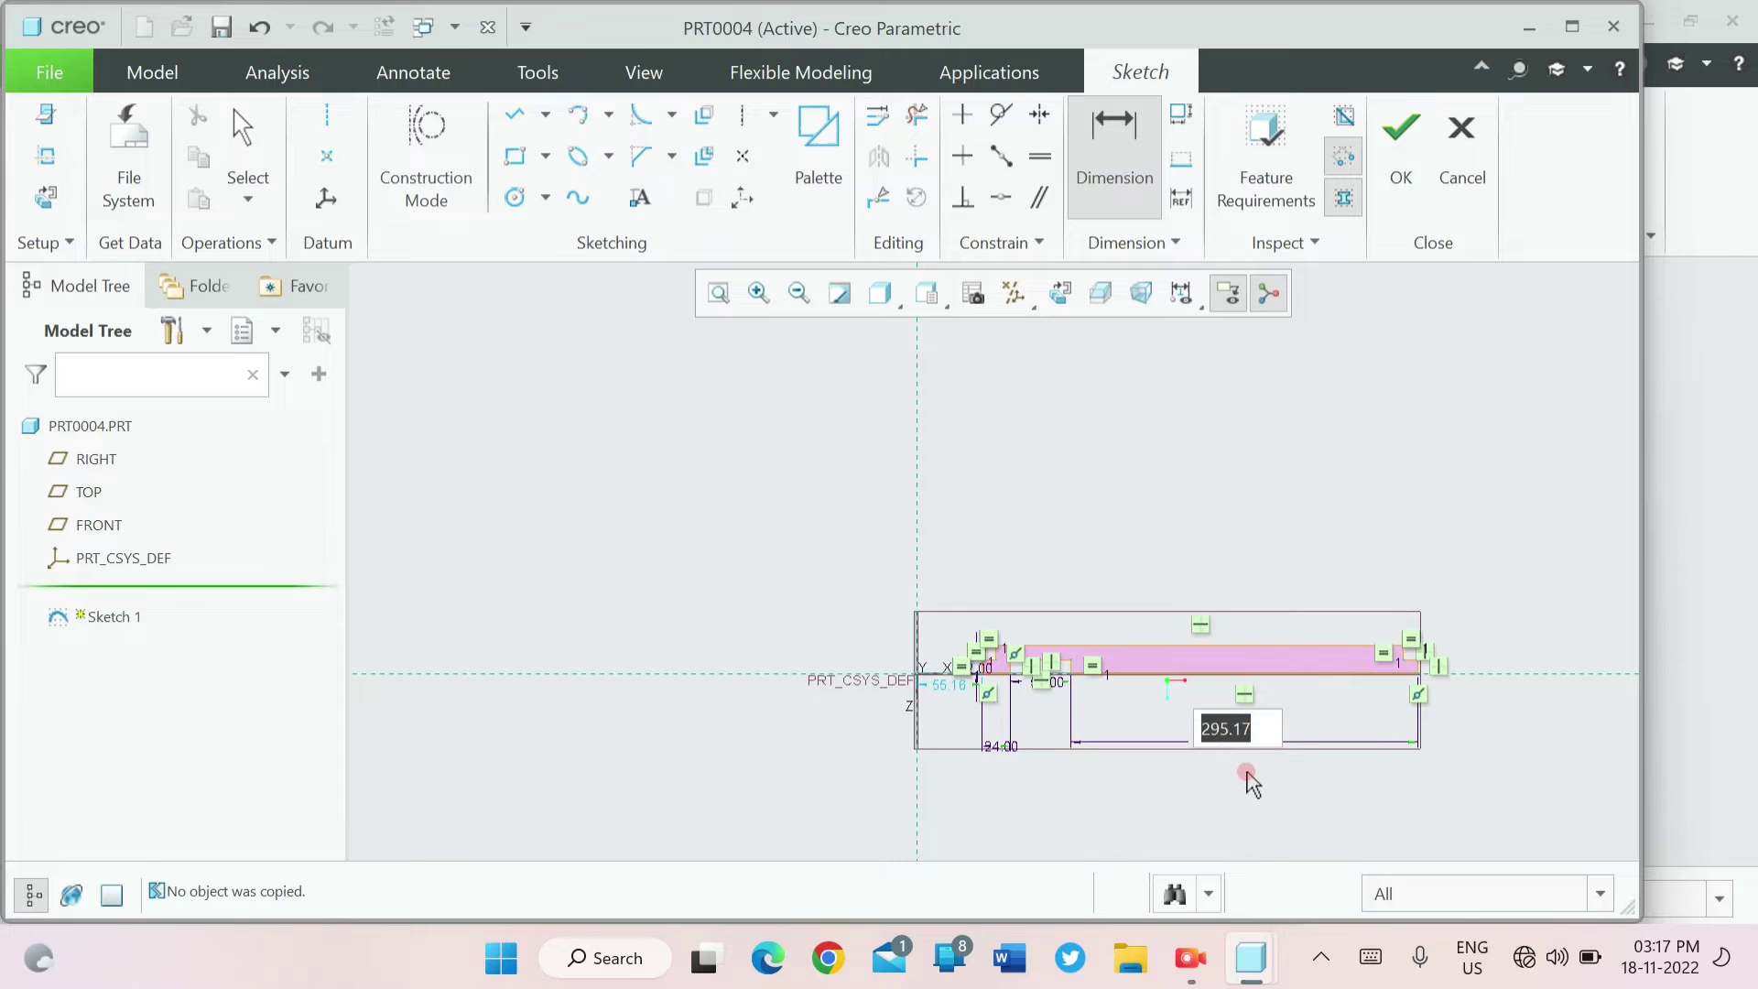
key("BackSpace")
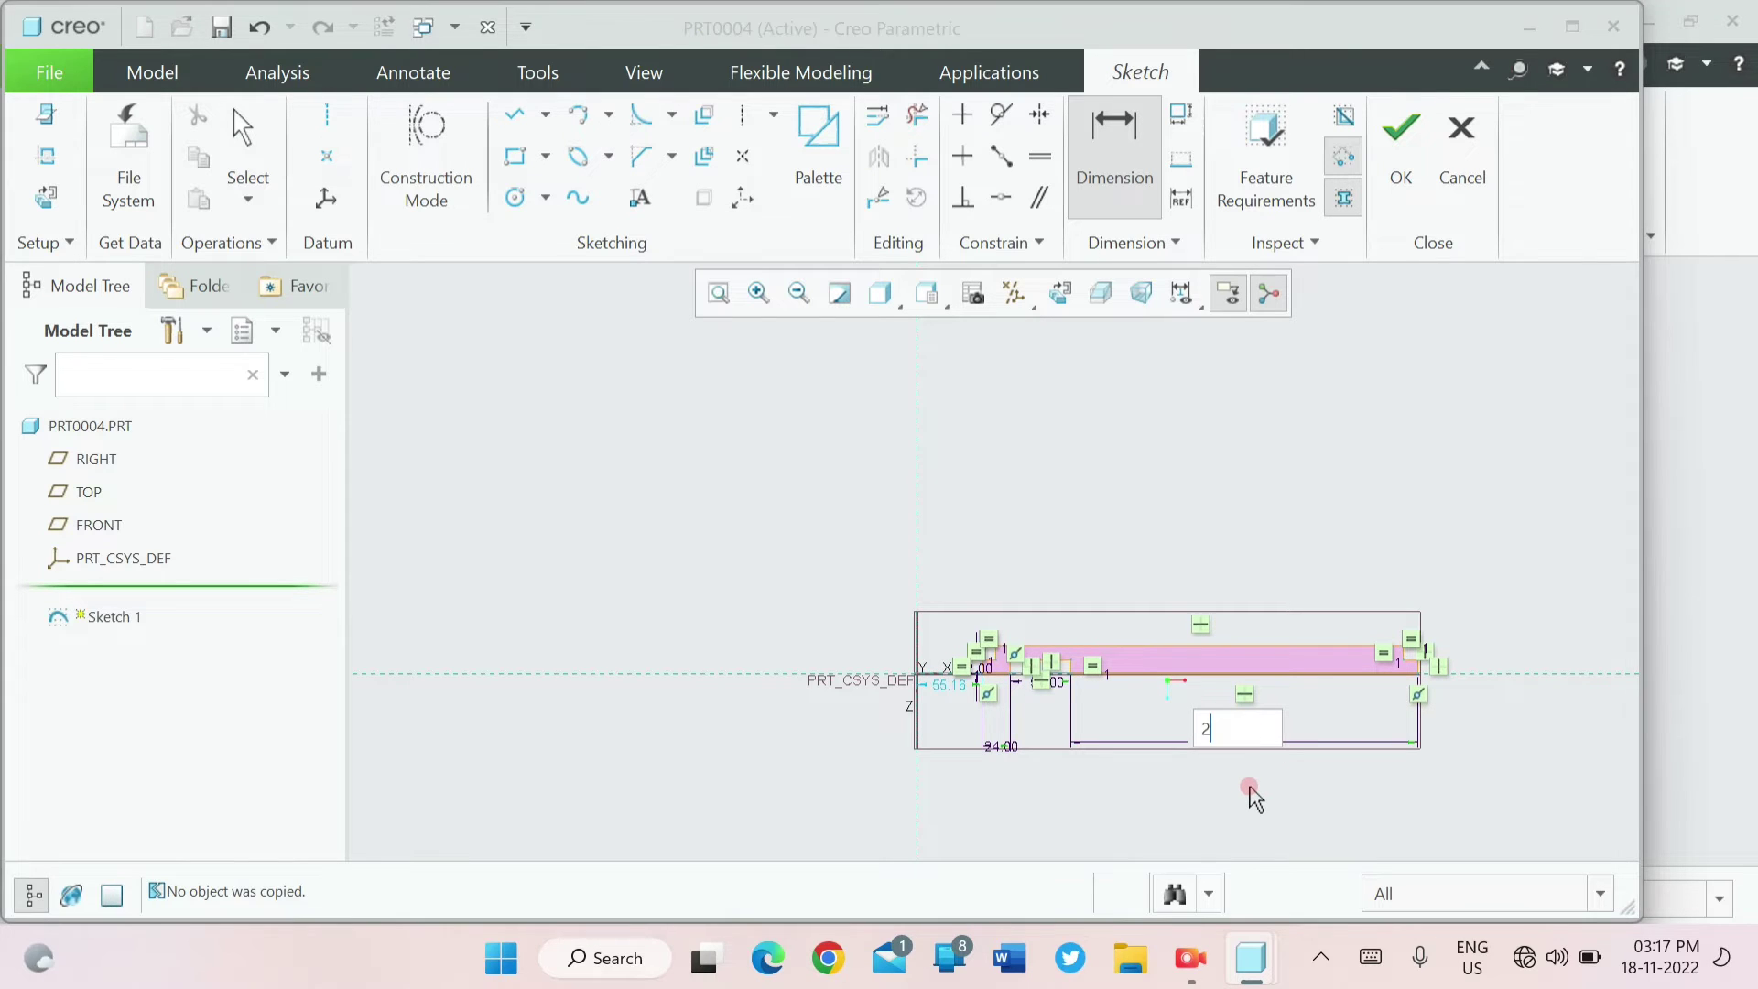
type("24")
key("Return")
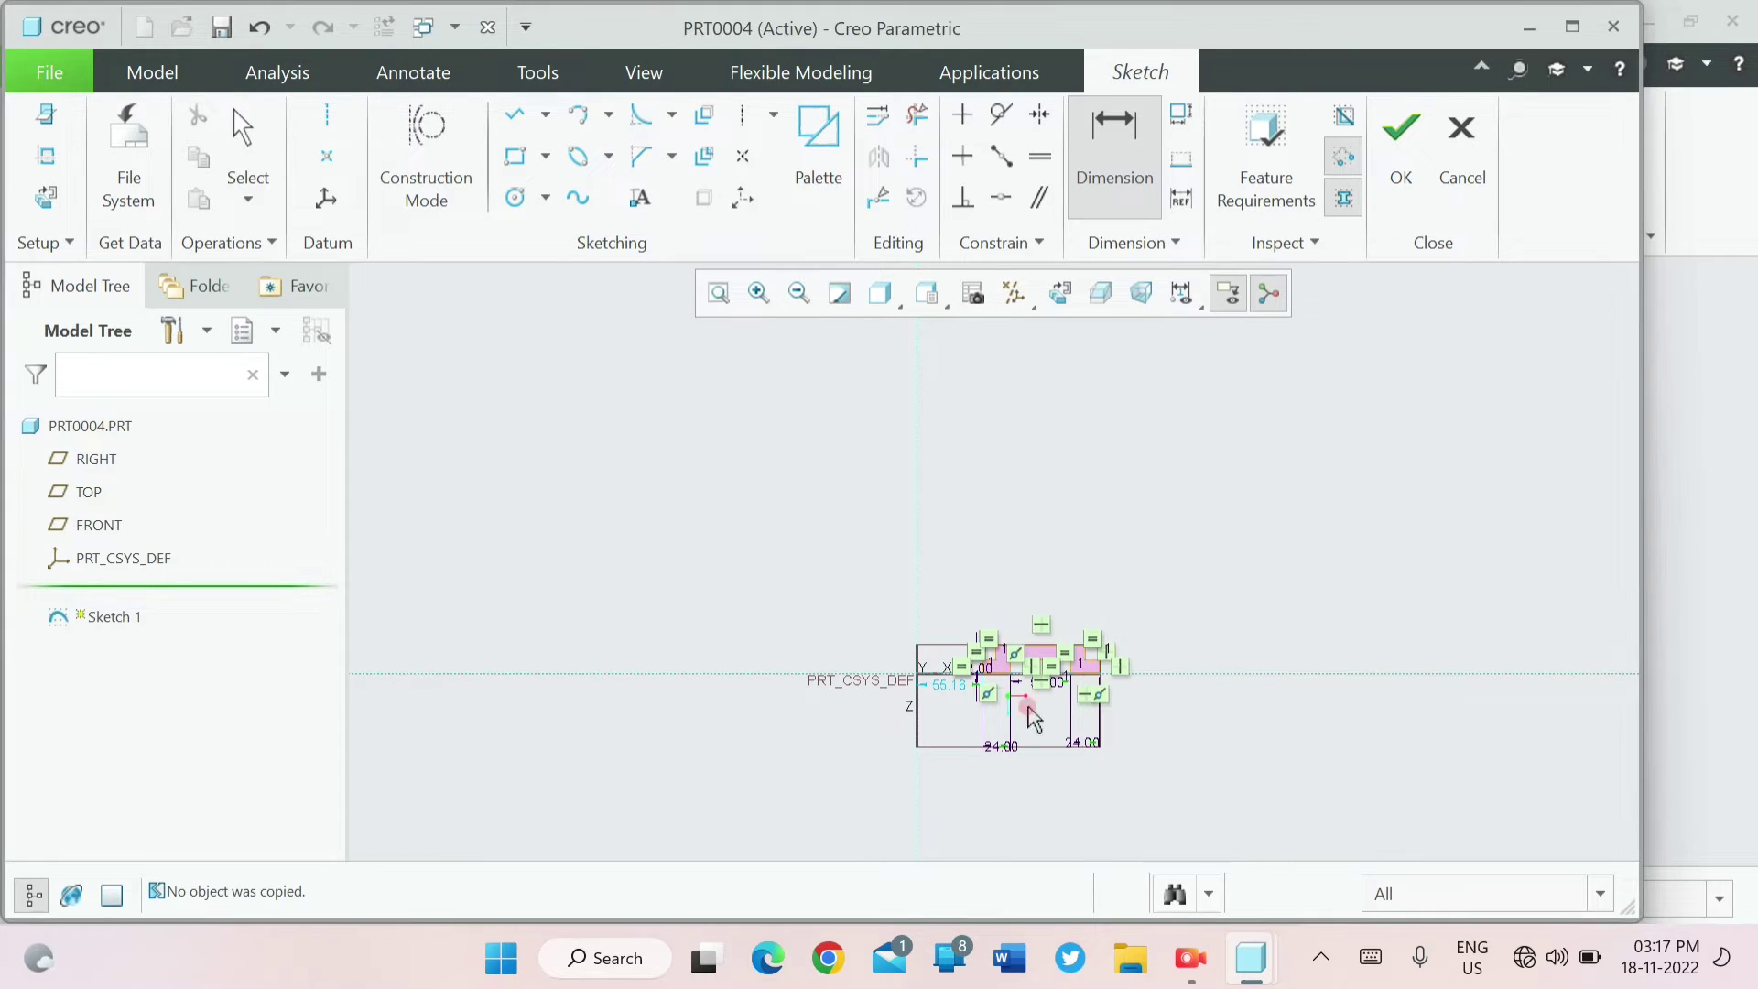
- Finish the stepped profile sketch and return to the part model
scroll(1044, 682, "up", 5)
scroll(1282, 632, "up", 2)
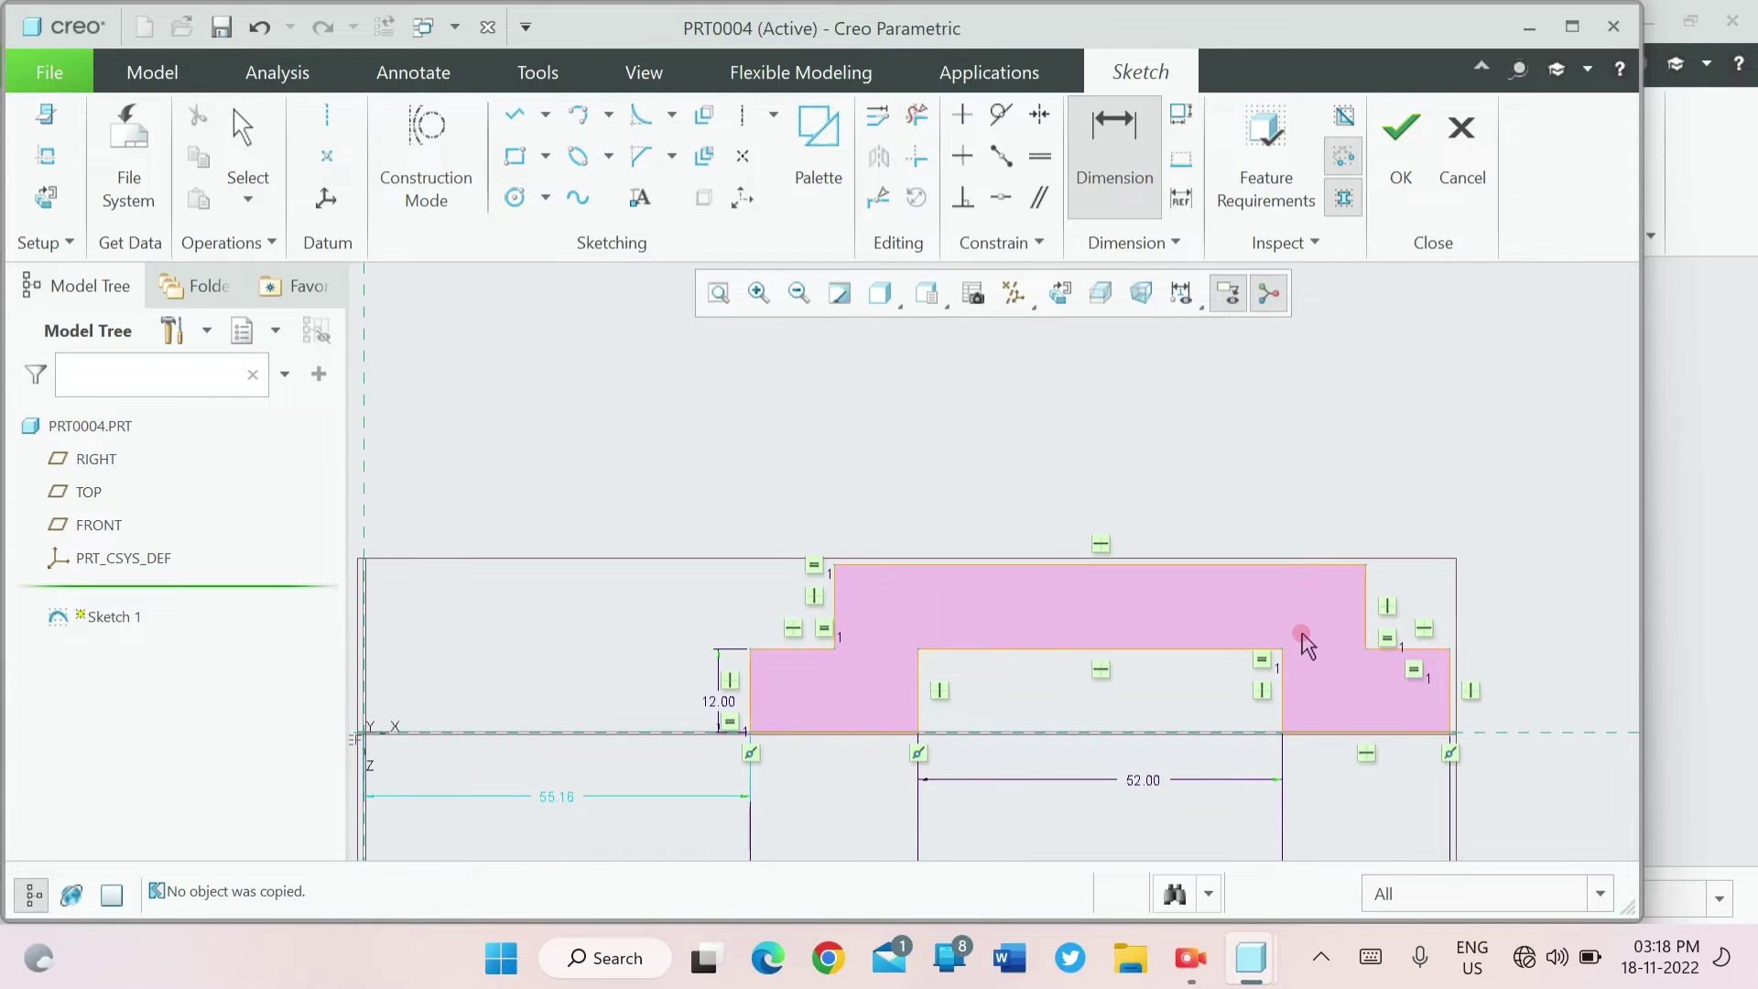
scroll(1309, 607, "down", 2)
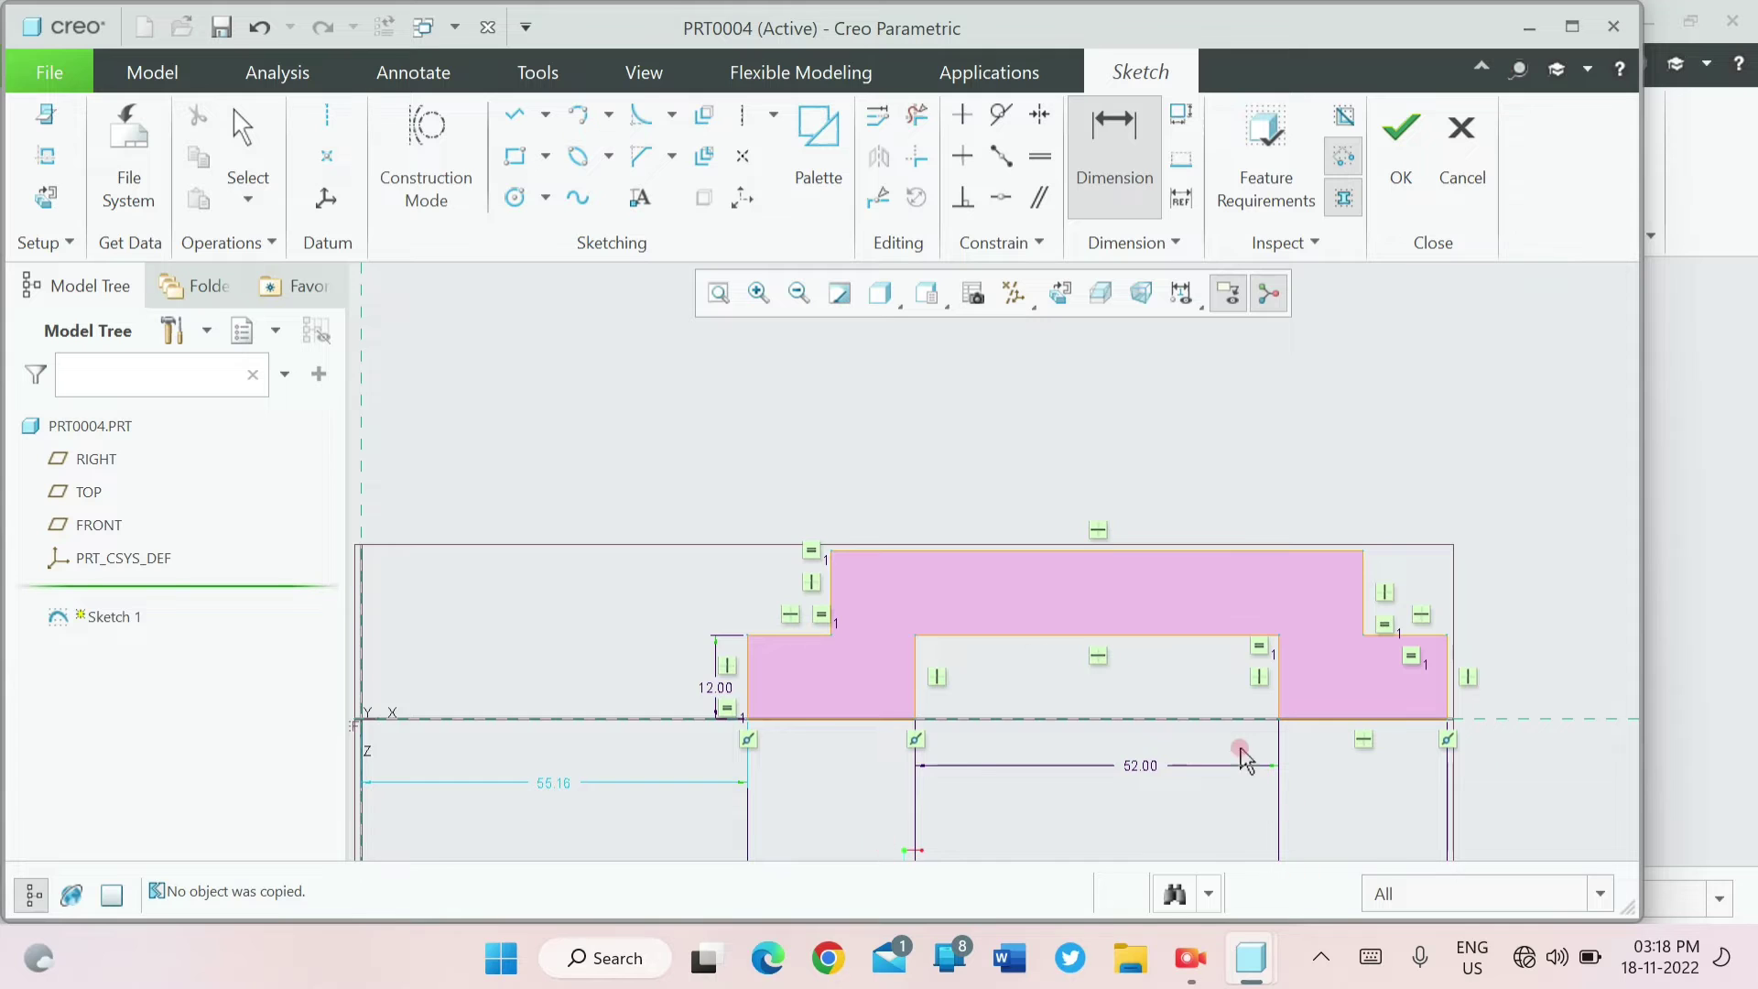
scroll(1199, 678, "down", 1)
left_click(1406, 163)
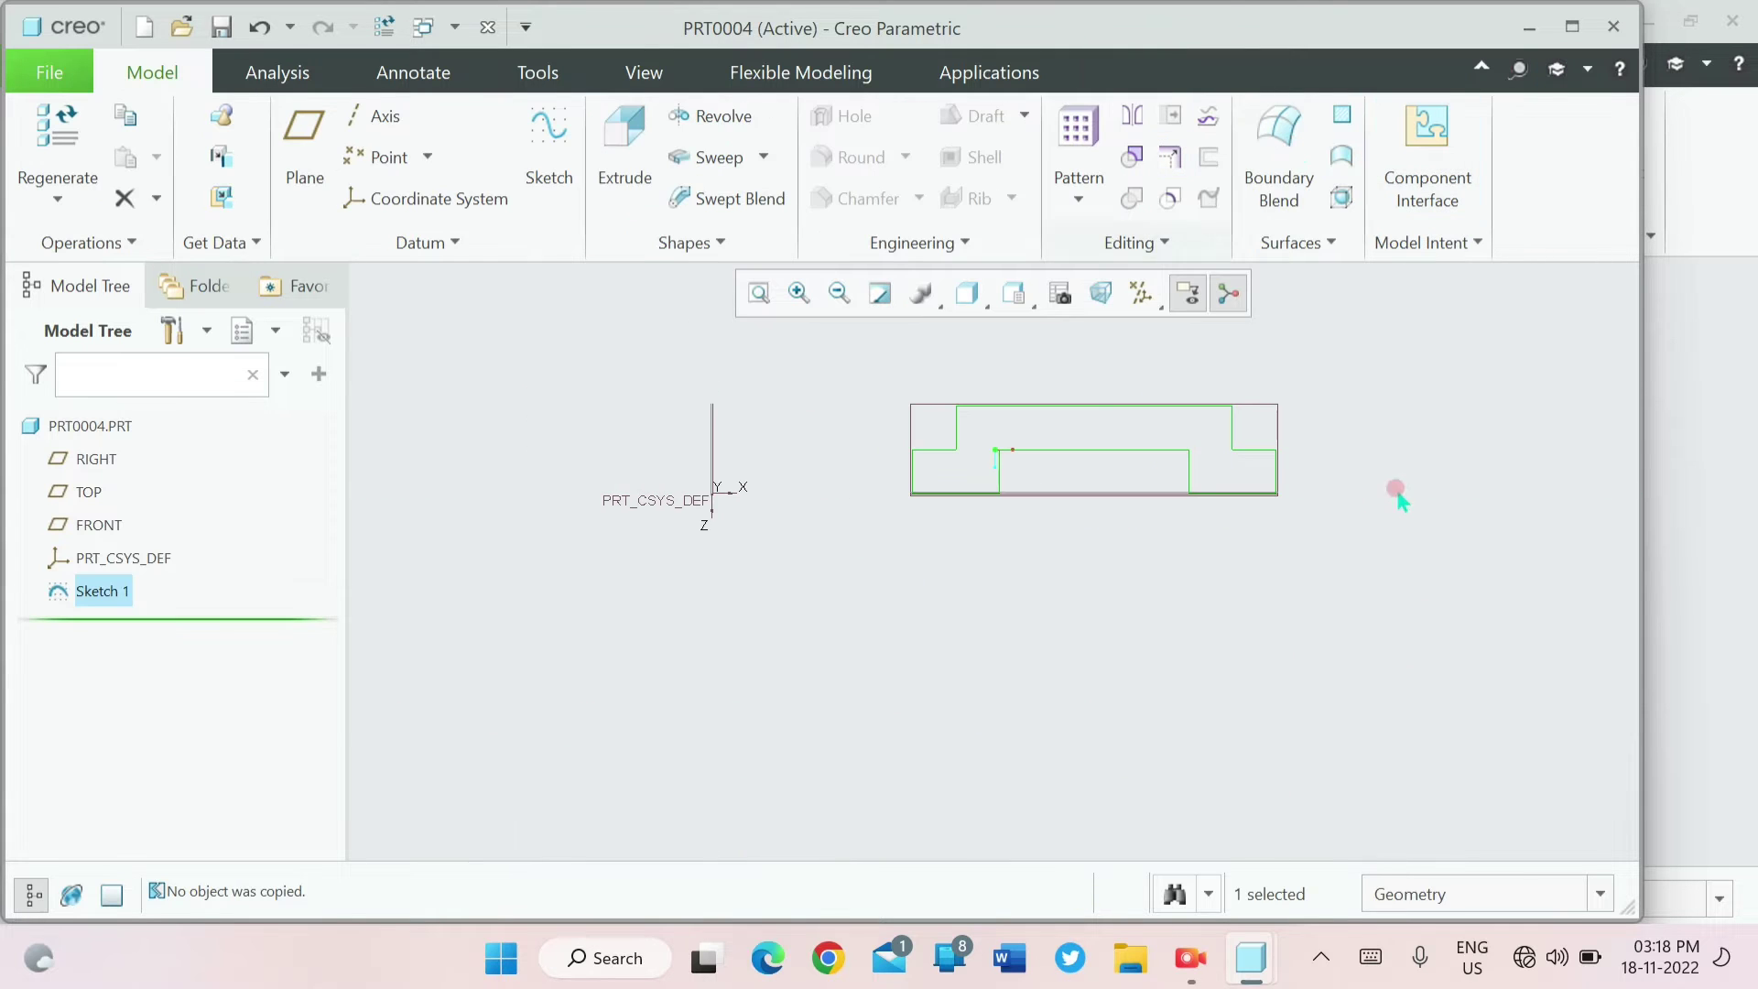
- Extrude the stepped profile as a solid to a depth of 160
left_click(625, 147)
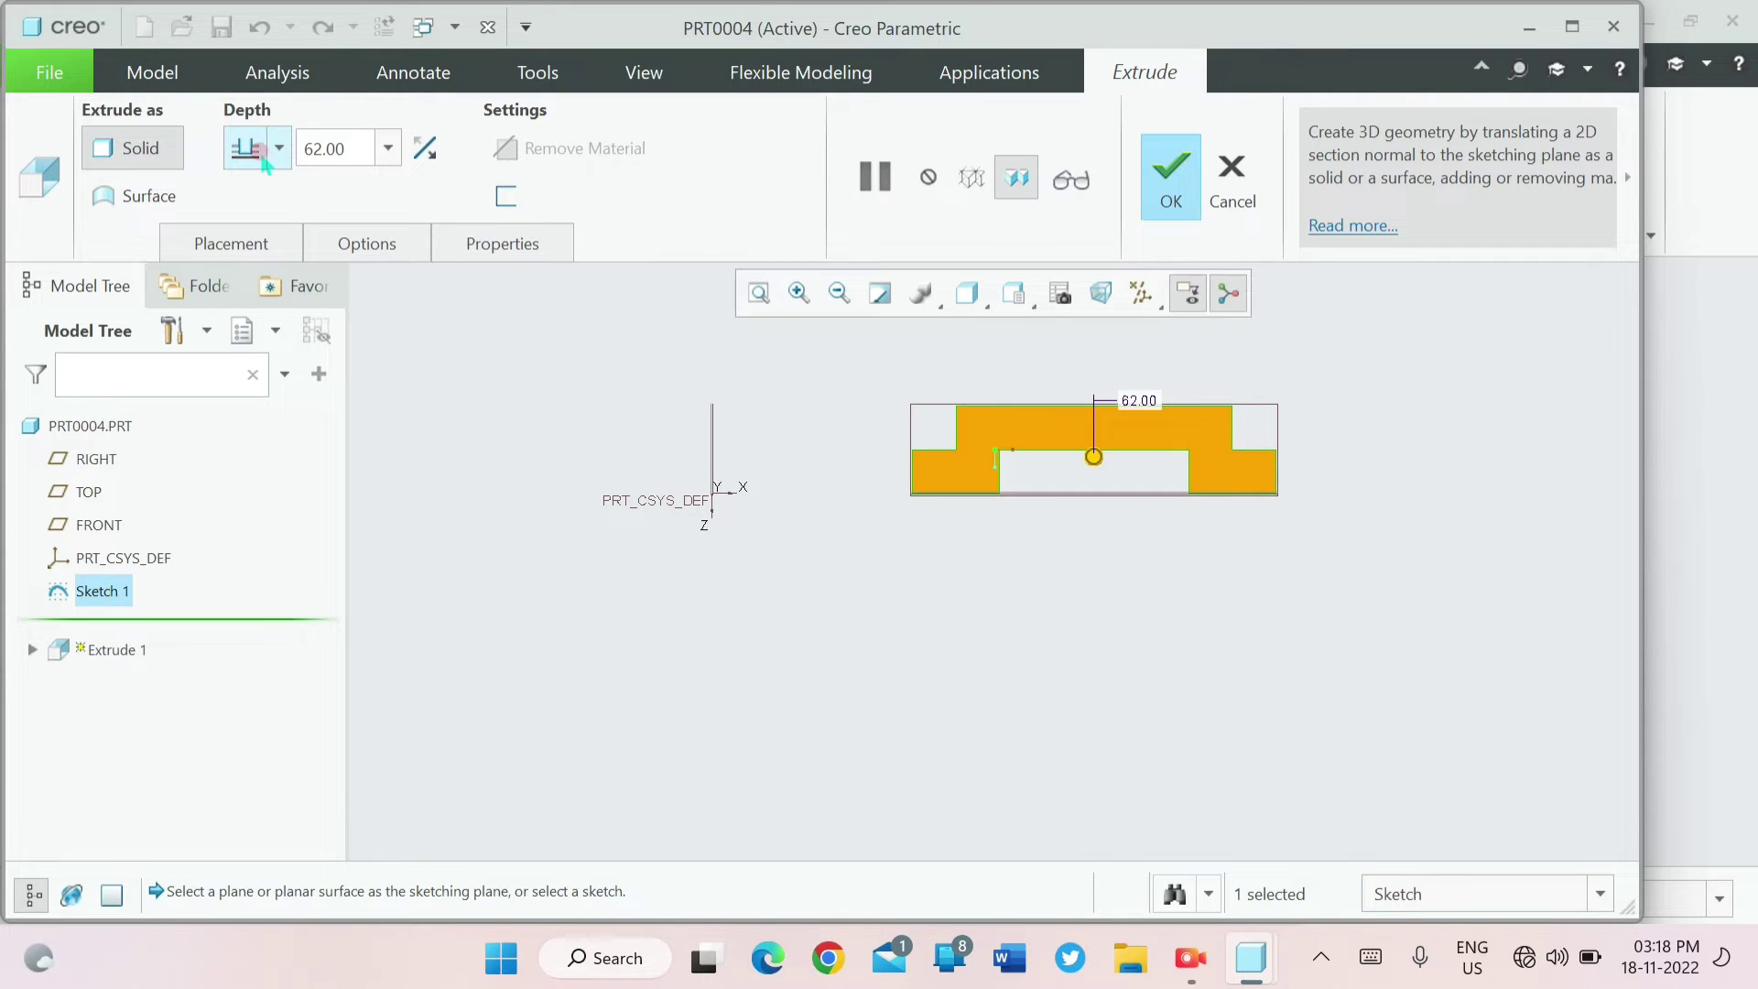
left_click(358, 145)
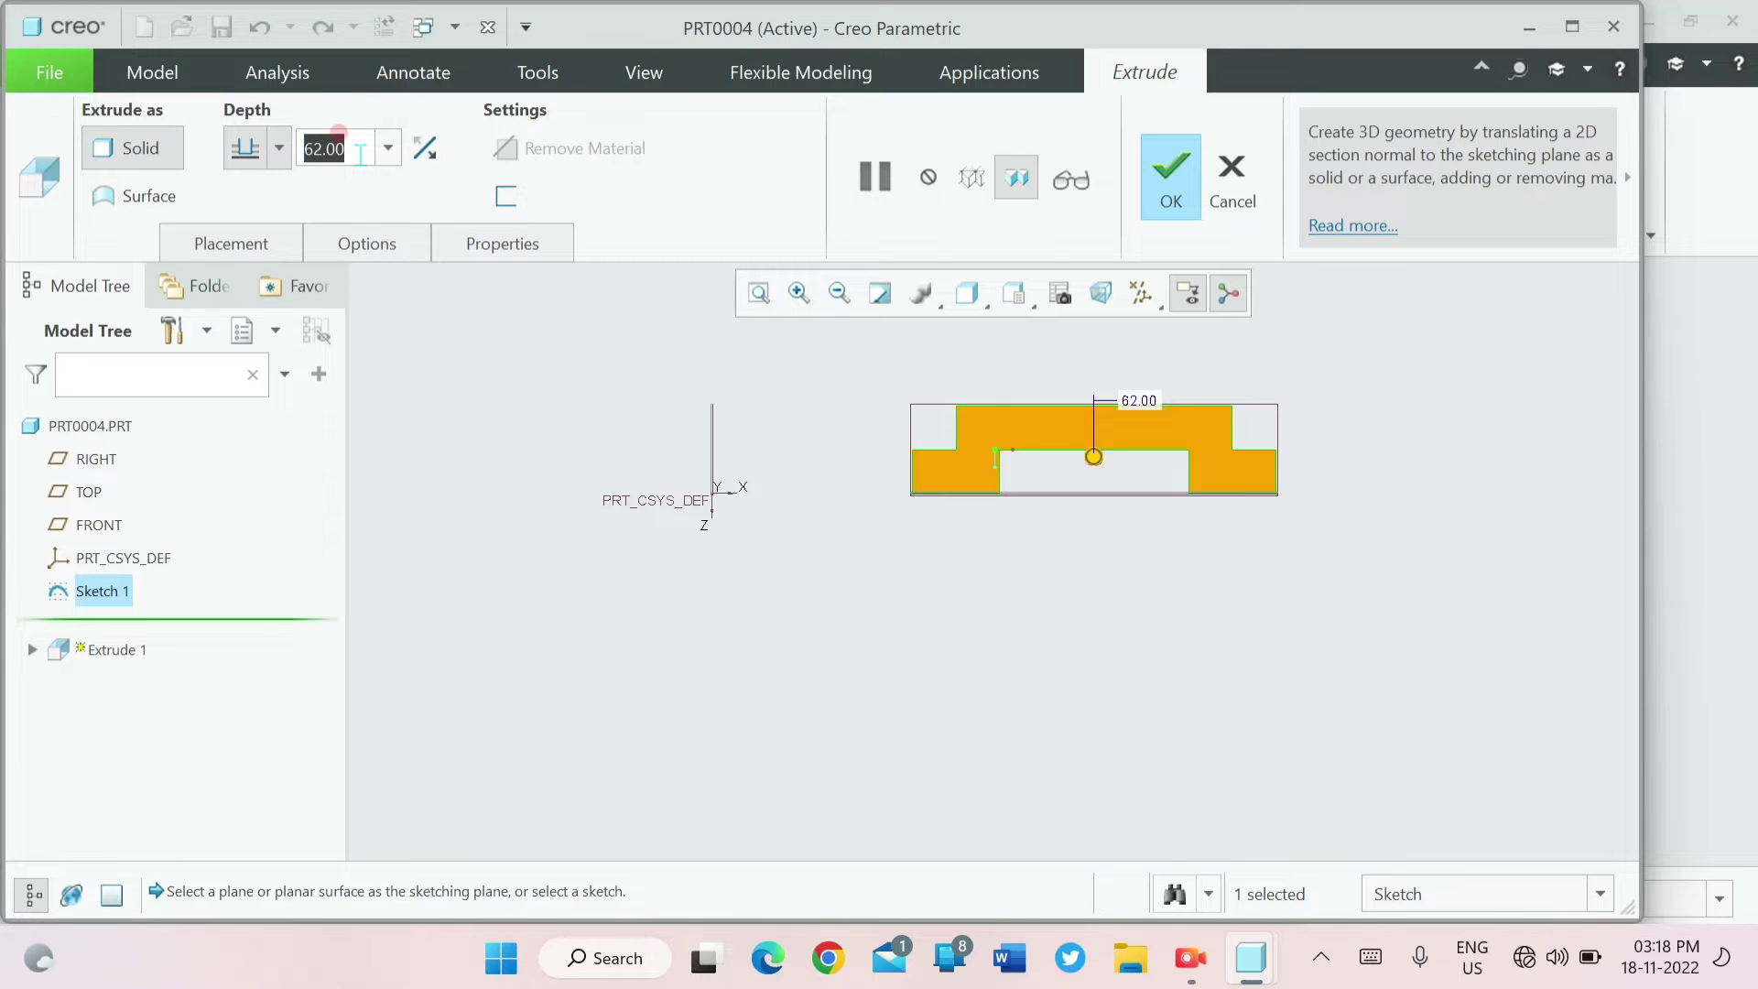
type("160")
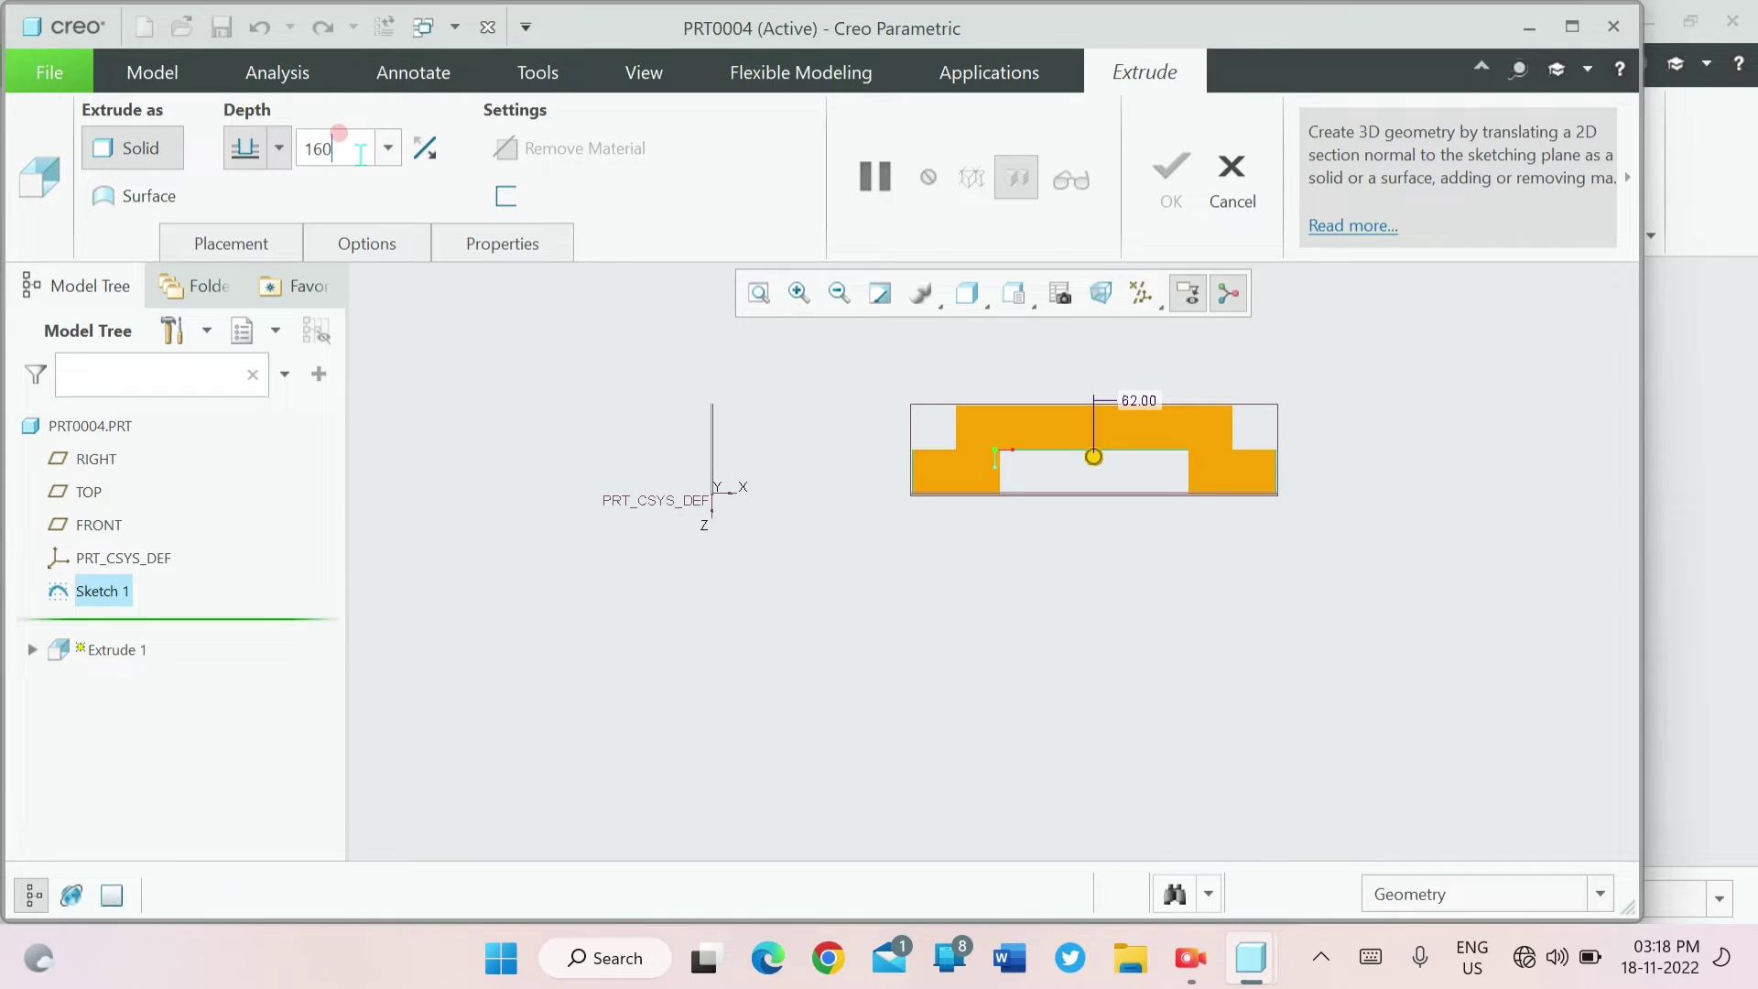
key("Return")
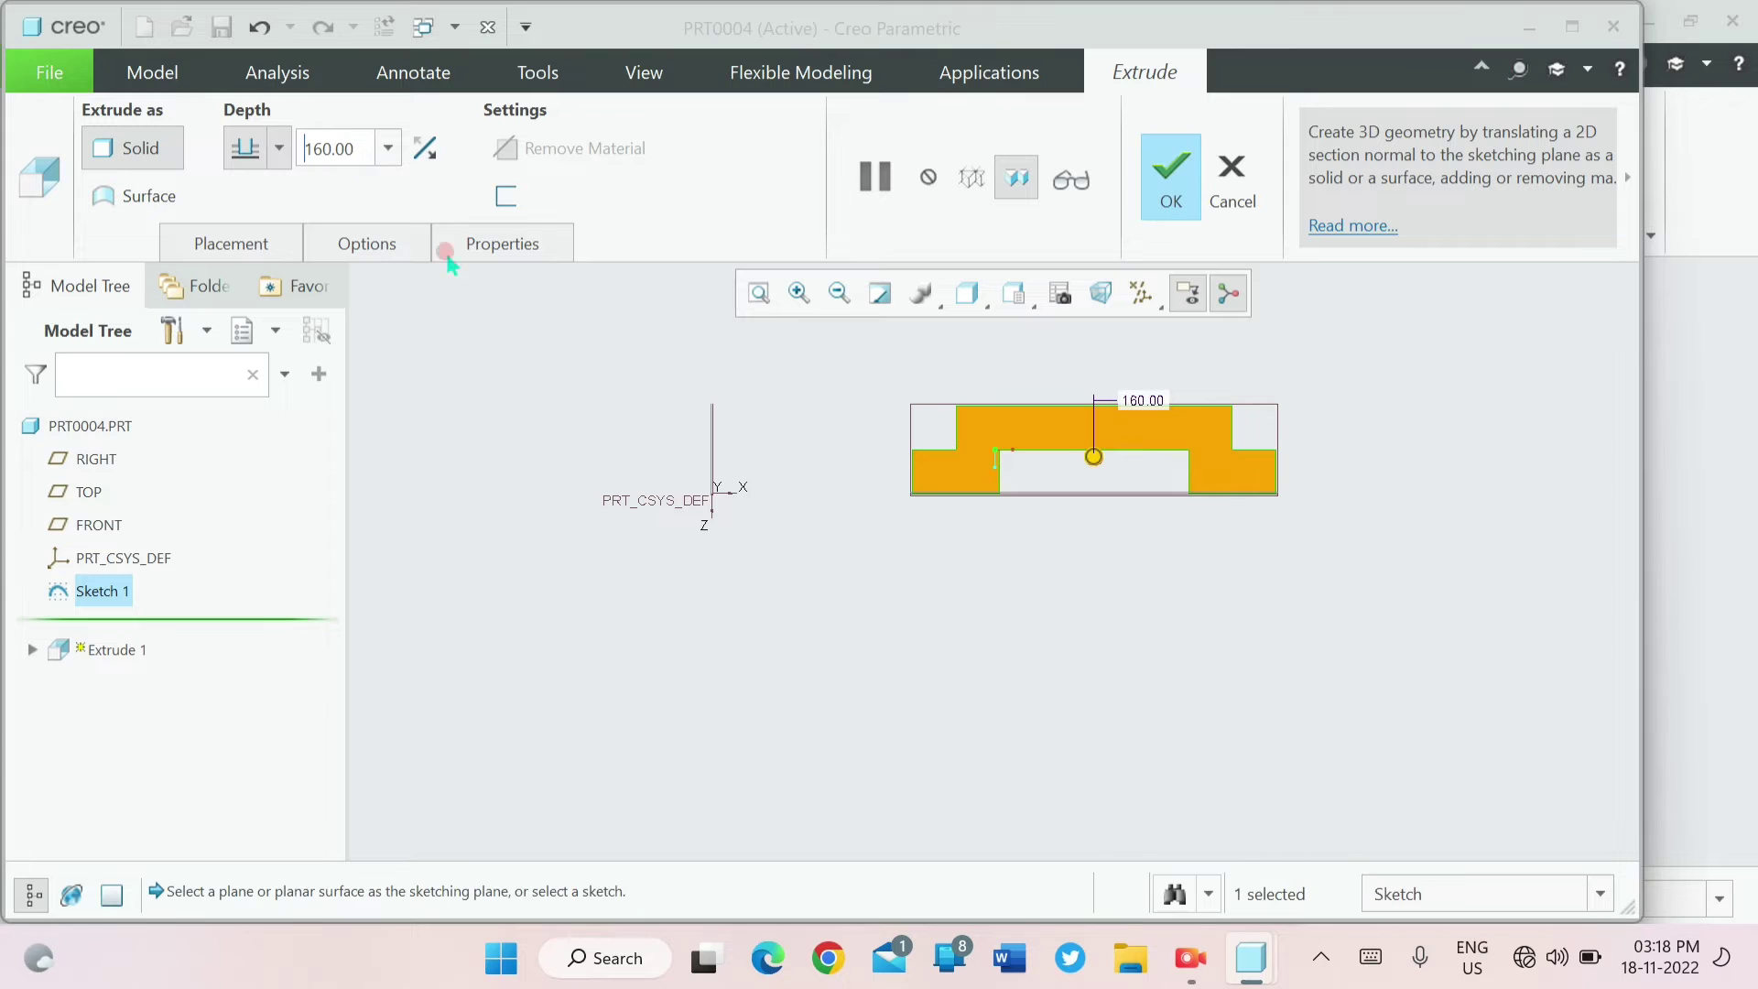
middle_click_drag(907, 502, 852, 540)
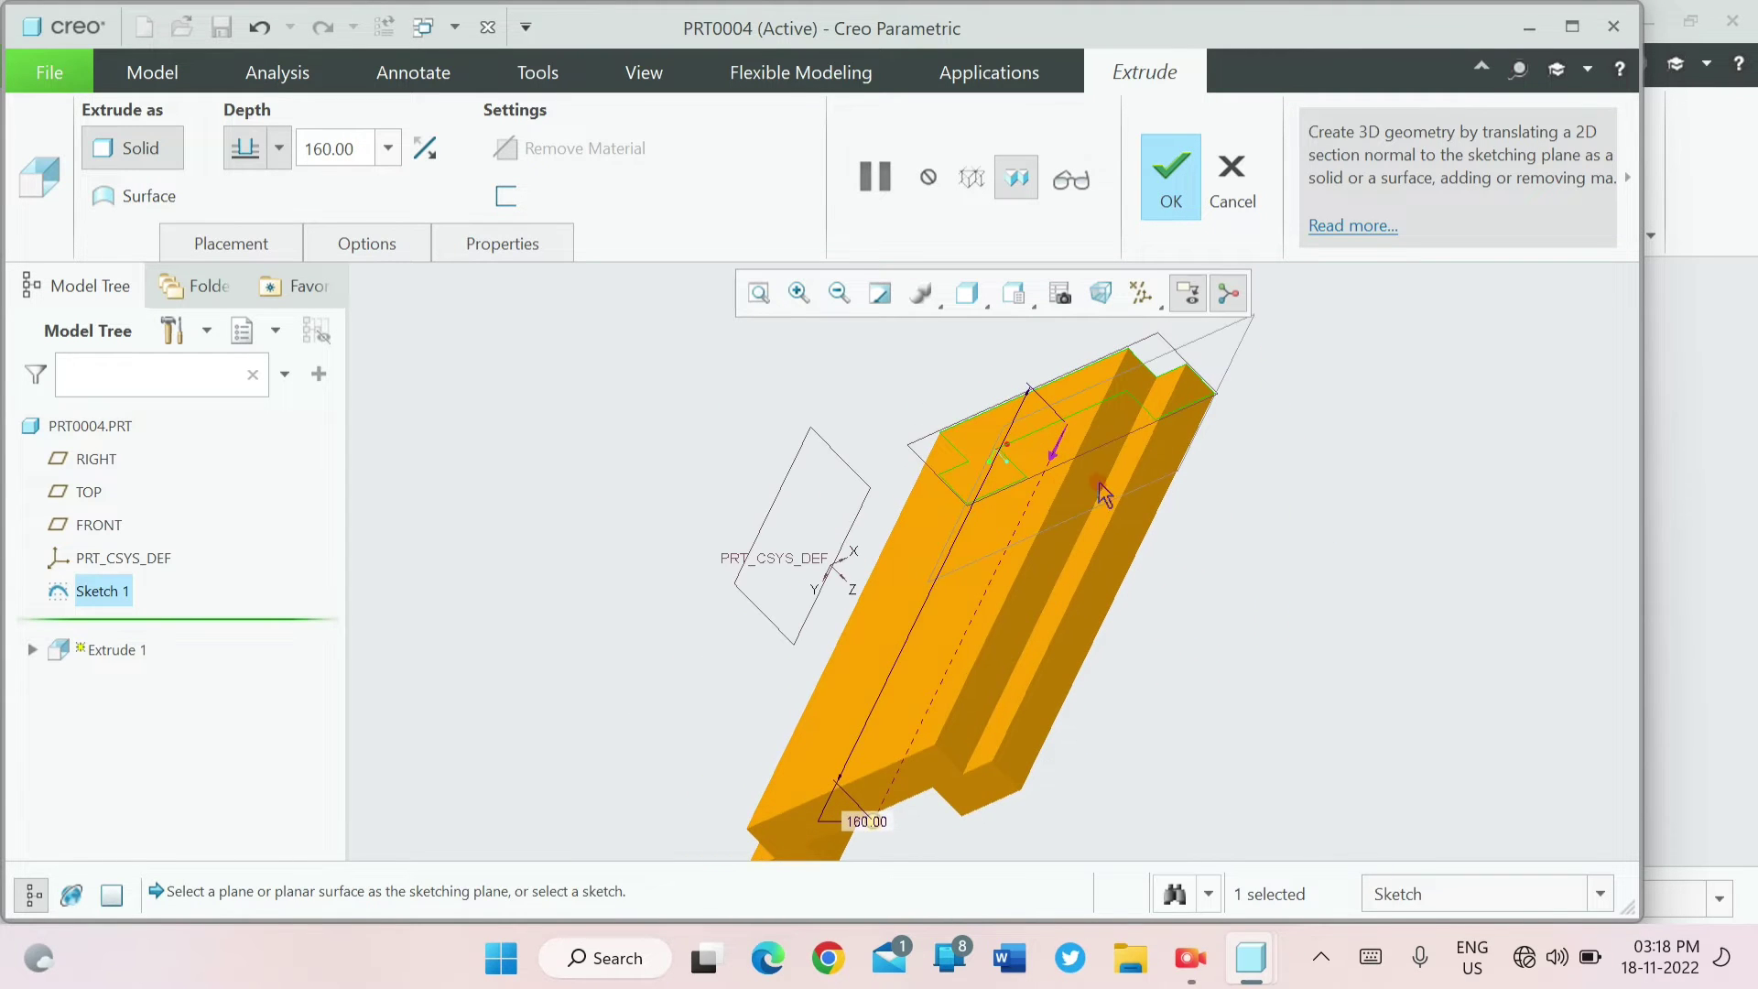
left_click(1150, 196)
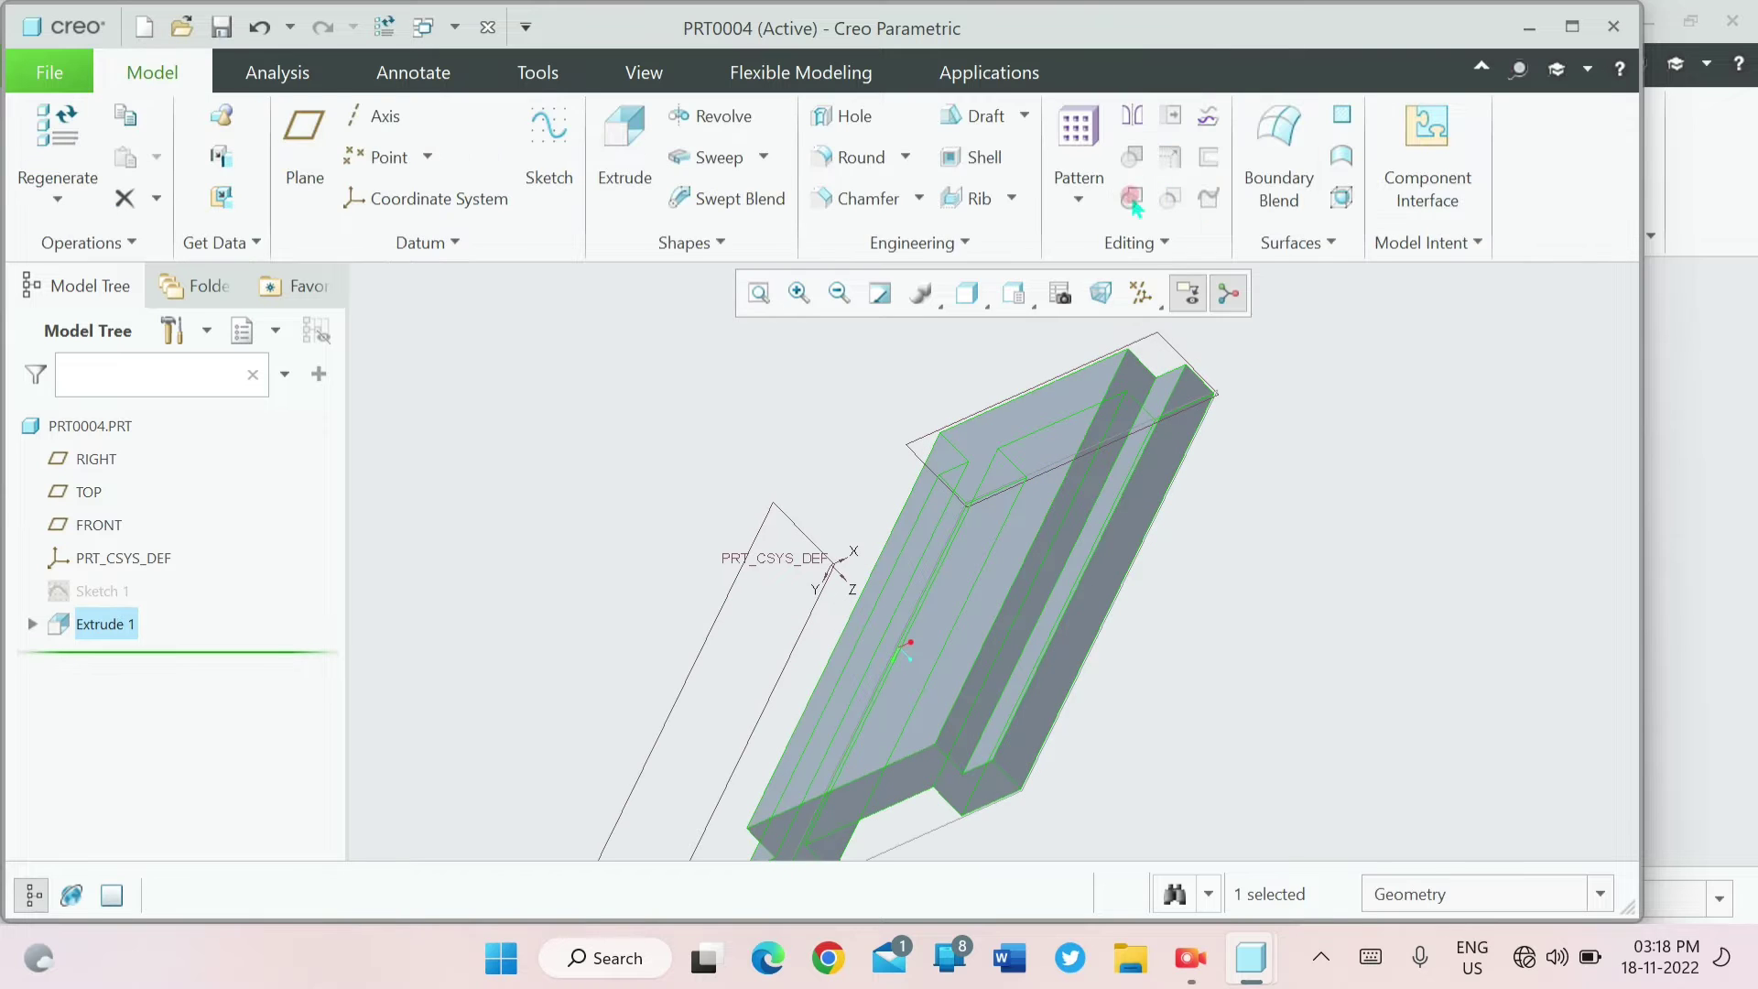
- Start a new sketch on the TOP datum plane and orient the view parallel to the sketch plane
left_click(542, 144)
middle_click_drag(911, 392, 778, 595)
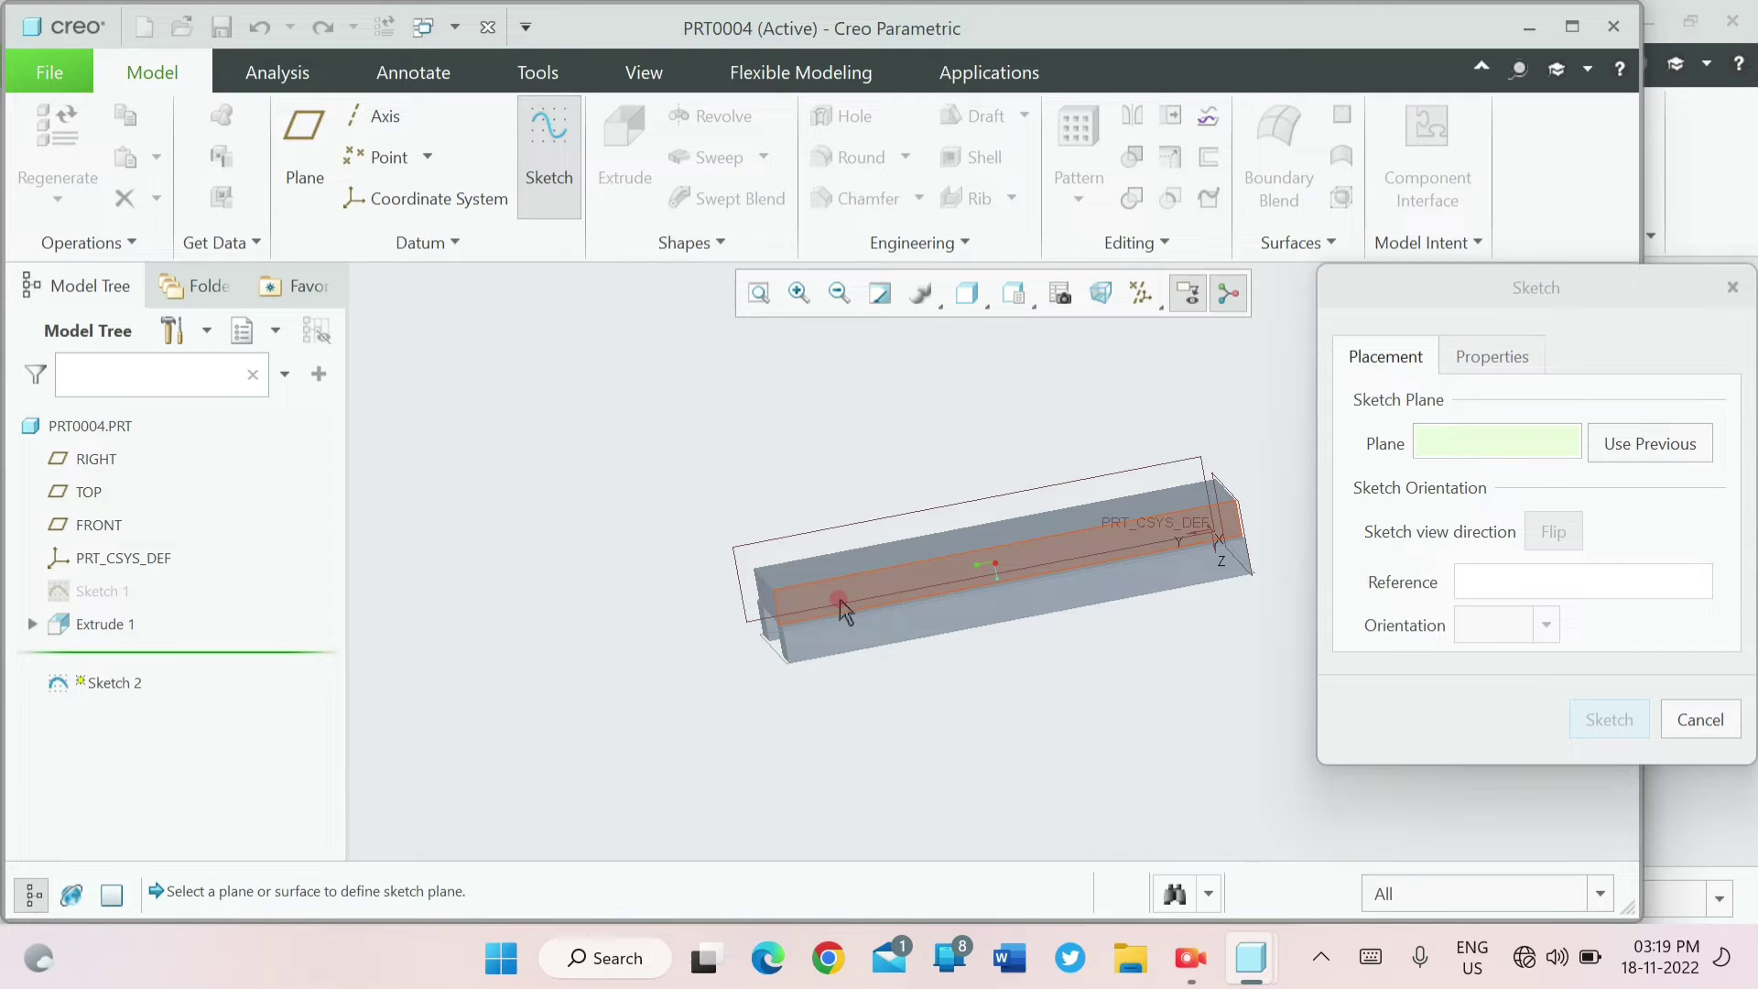
left_click(738, 588)
left_click(1609, 723)
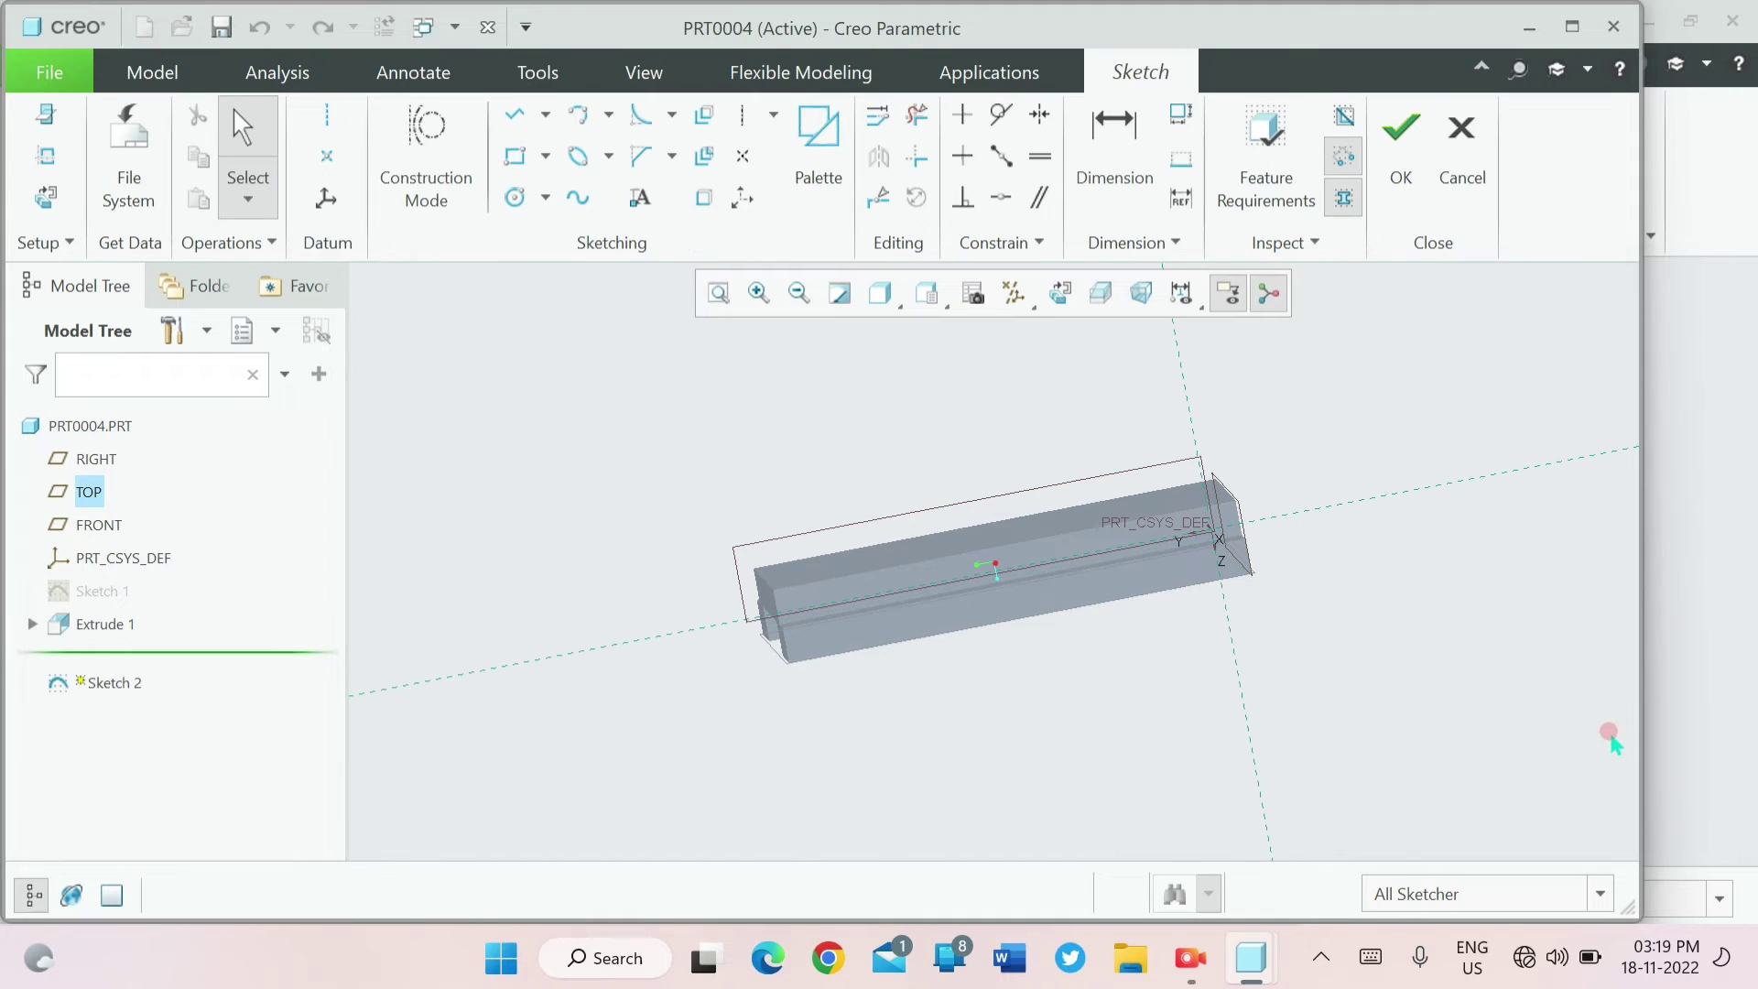
left_click(1044, 279)
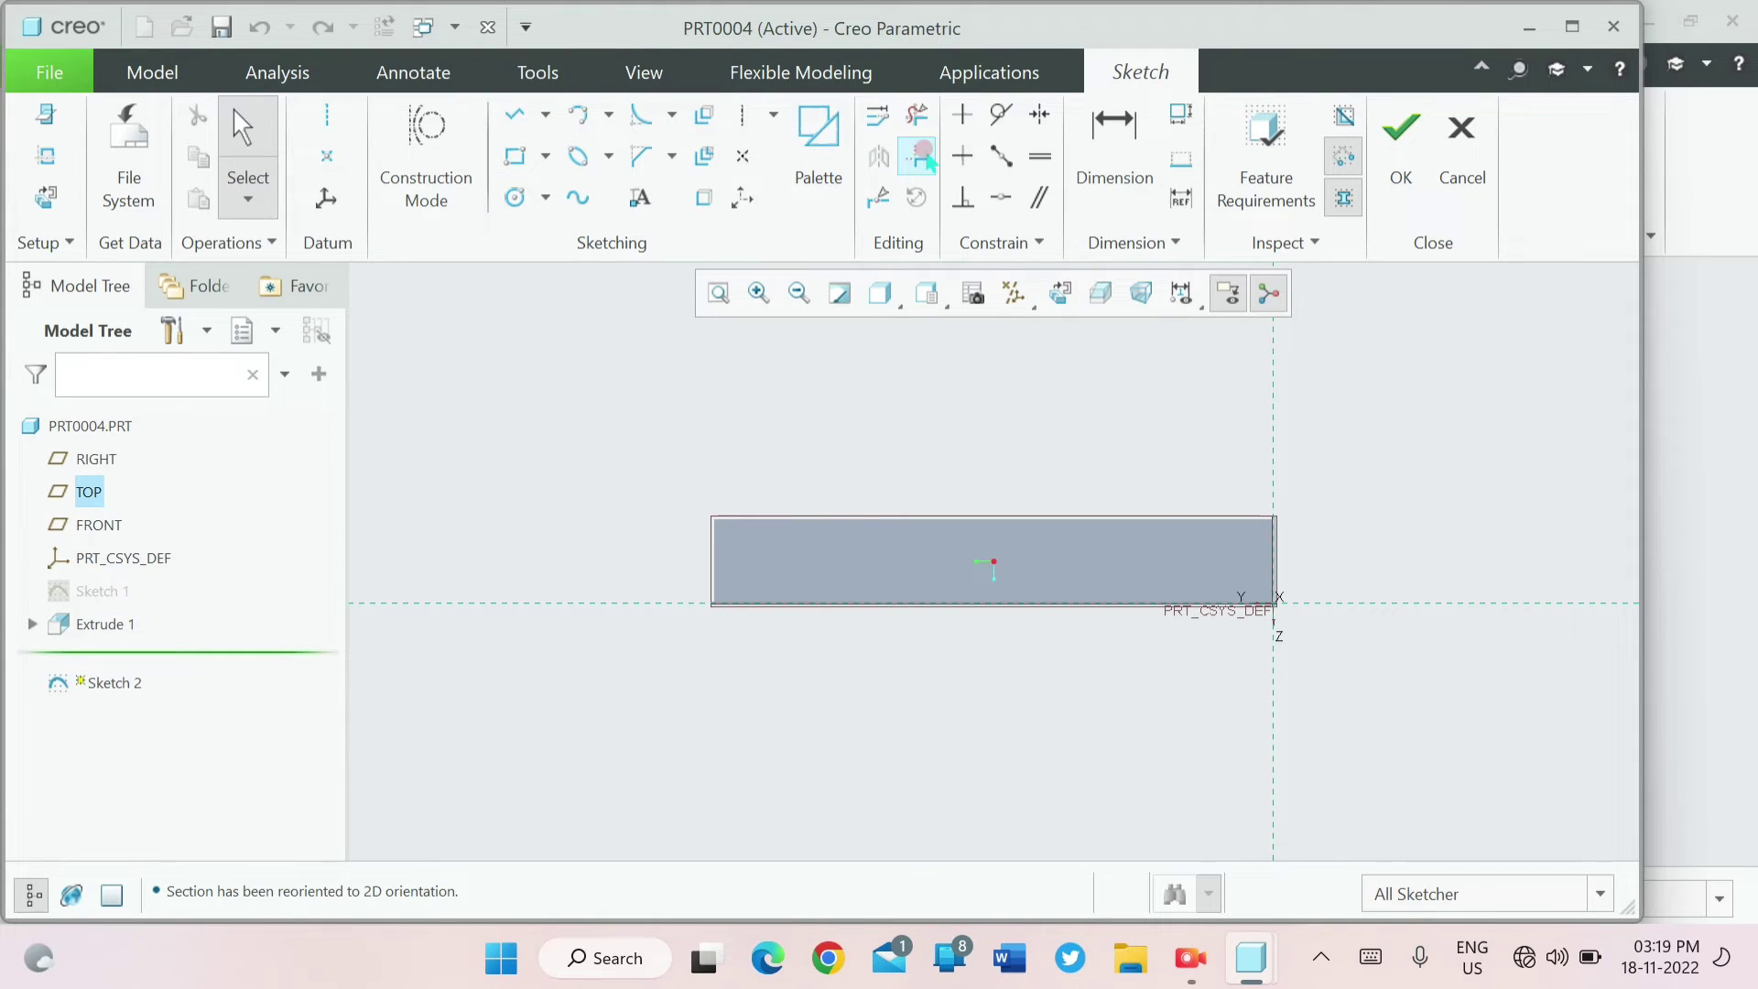
- Sketch an open U-shaped line chain on the body's upper edge from its right end, about 62 wide with sides about 45 and 48 high
left_click(515, 113)
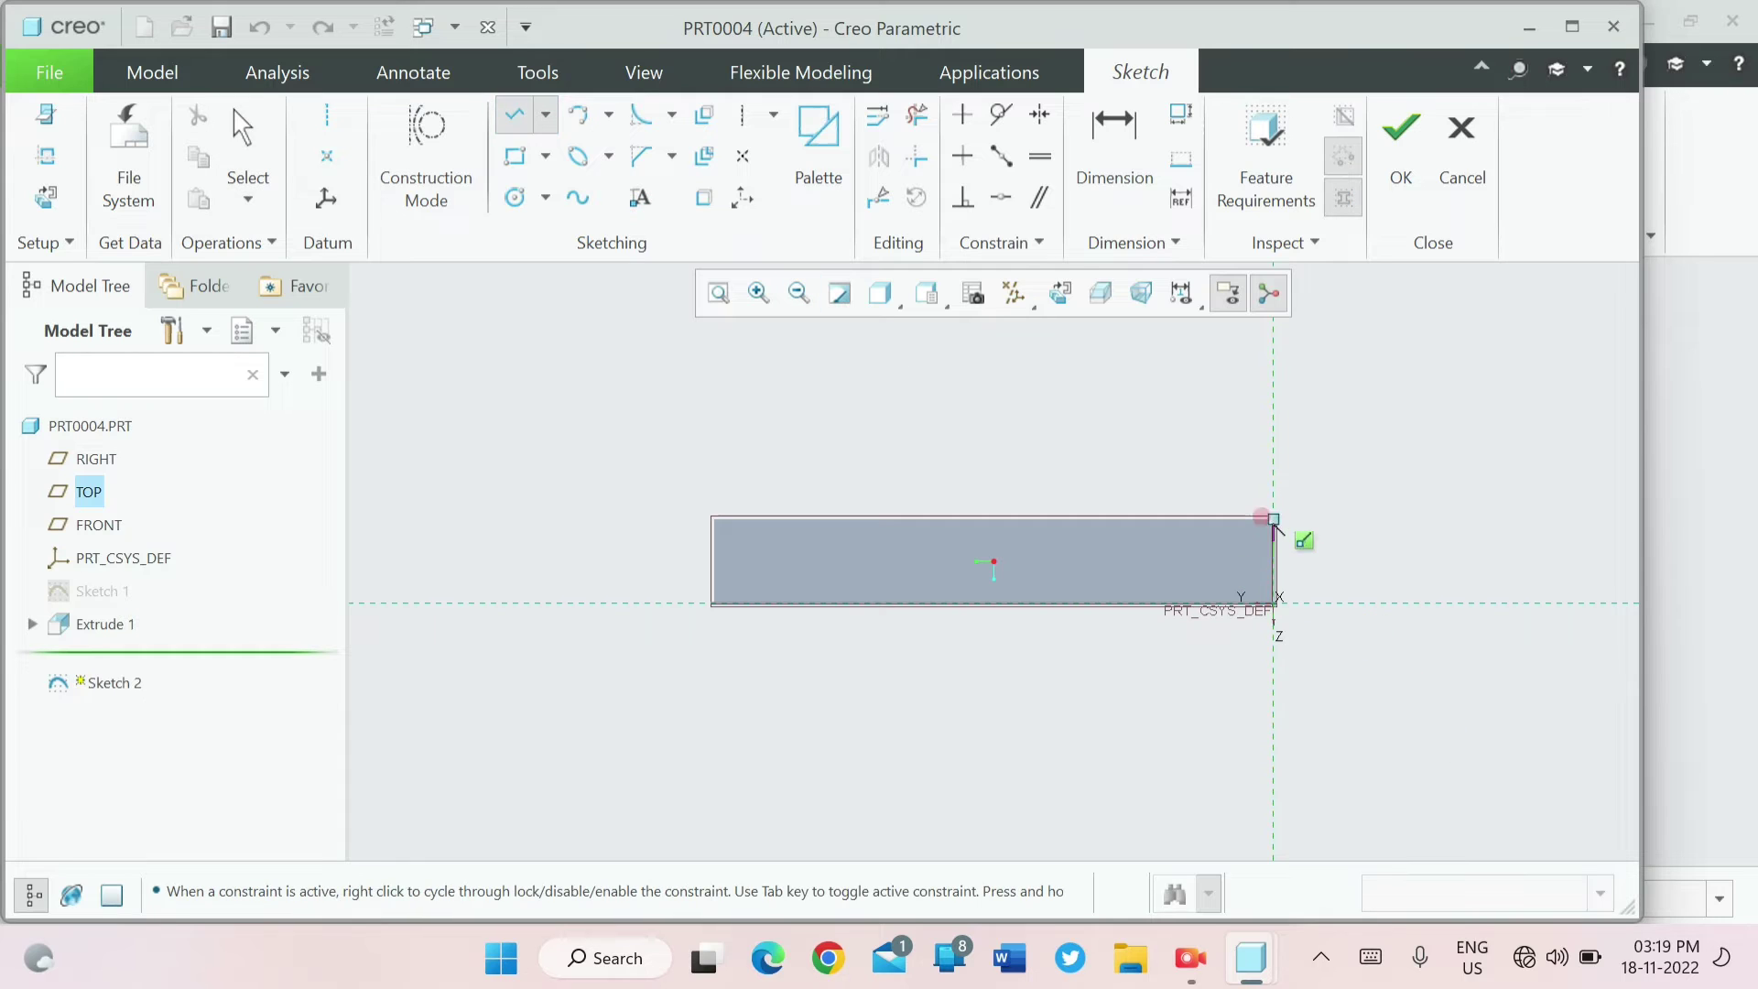
left_click(1273, 366)
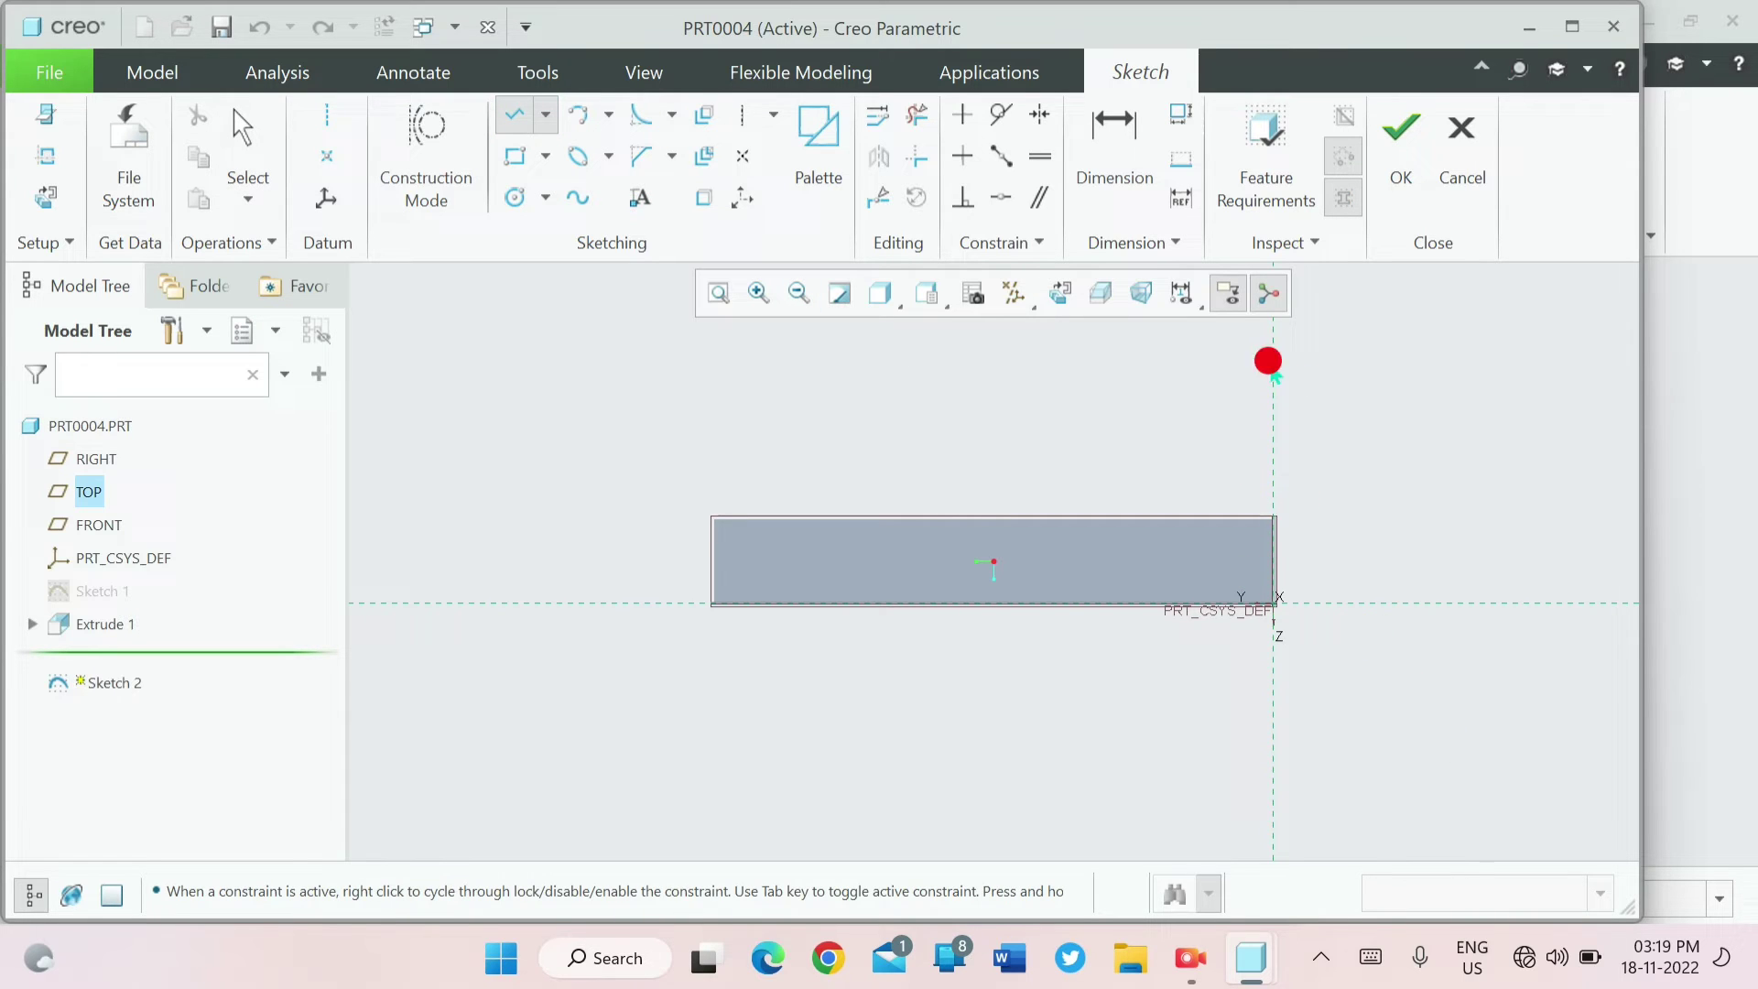
left_click(1272, 519)
left_click(1055, 520)
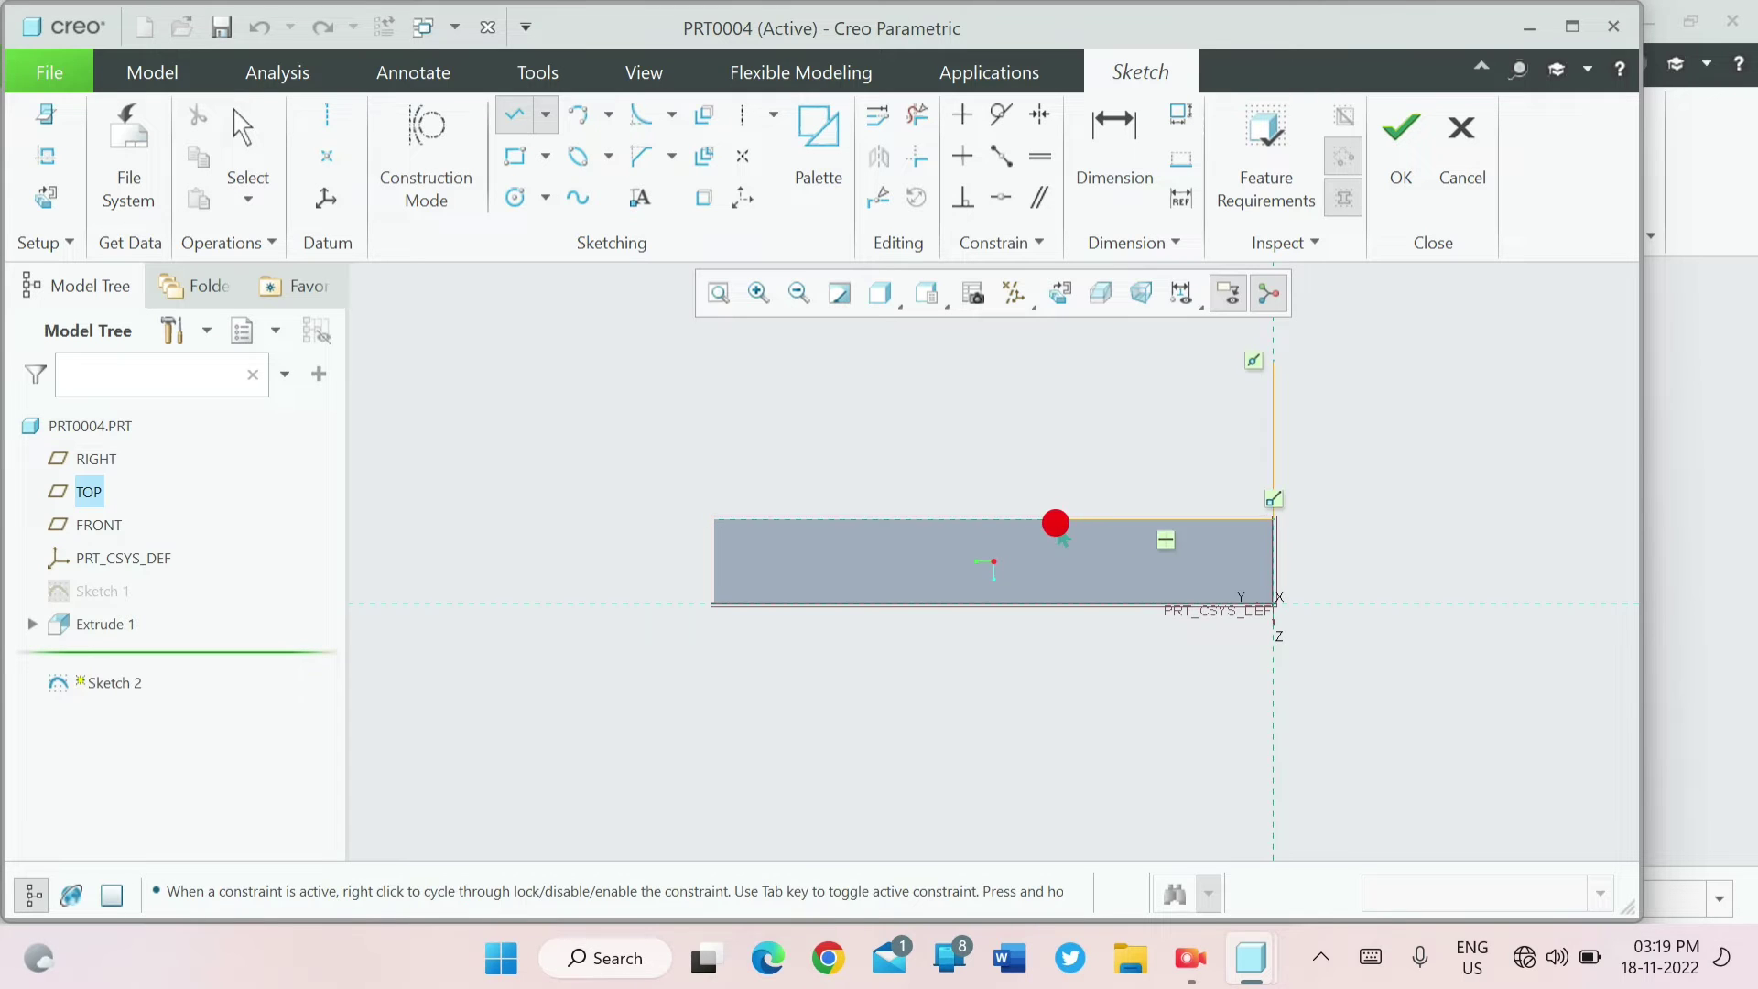
left_click(1054, 351)
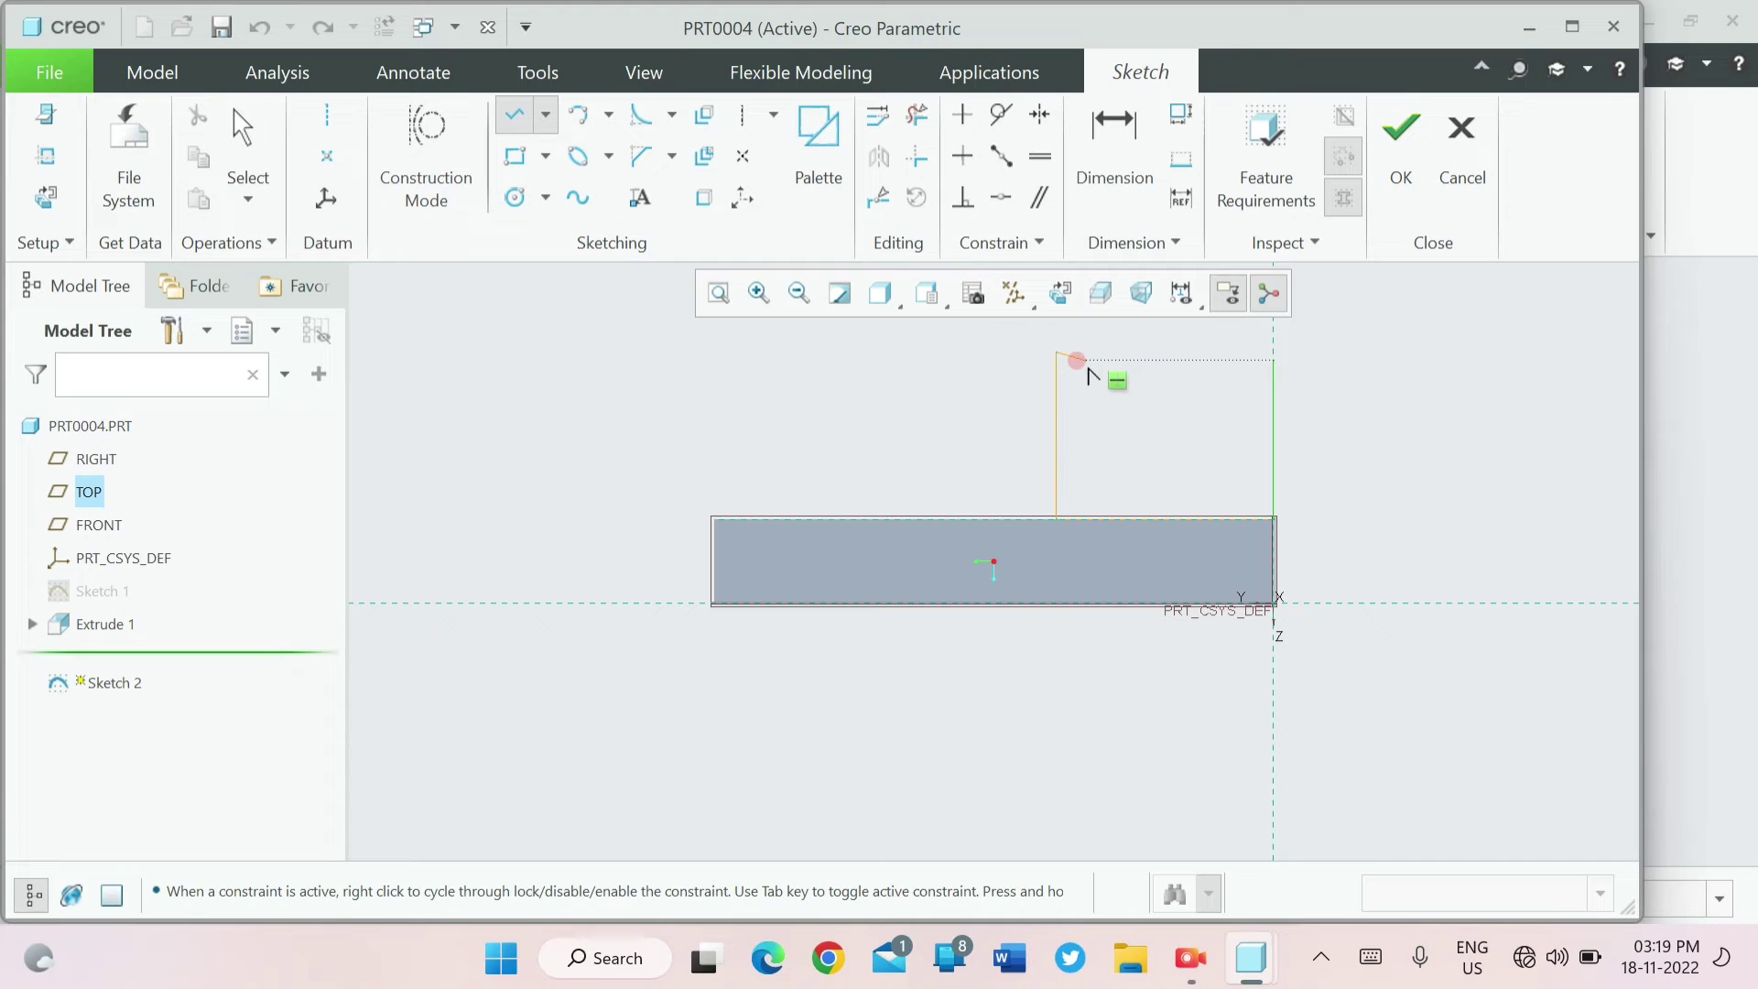
middle_click(1086, 366)
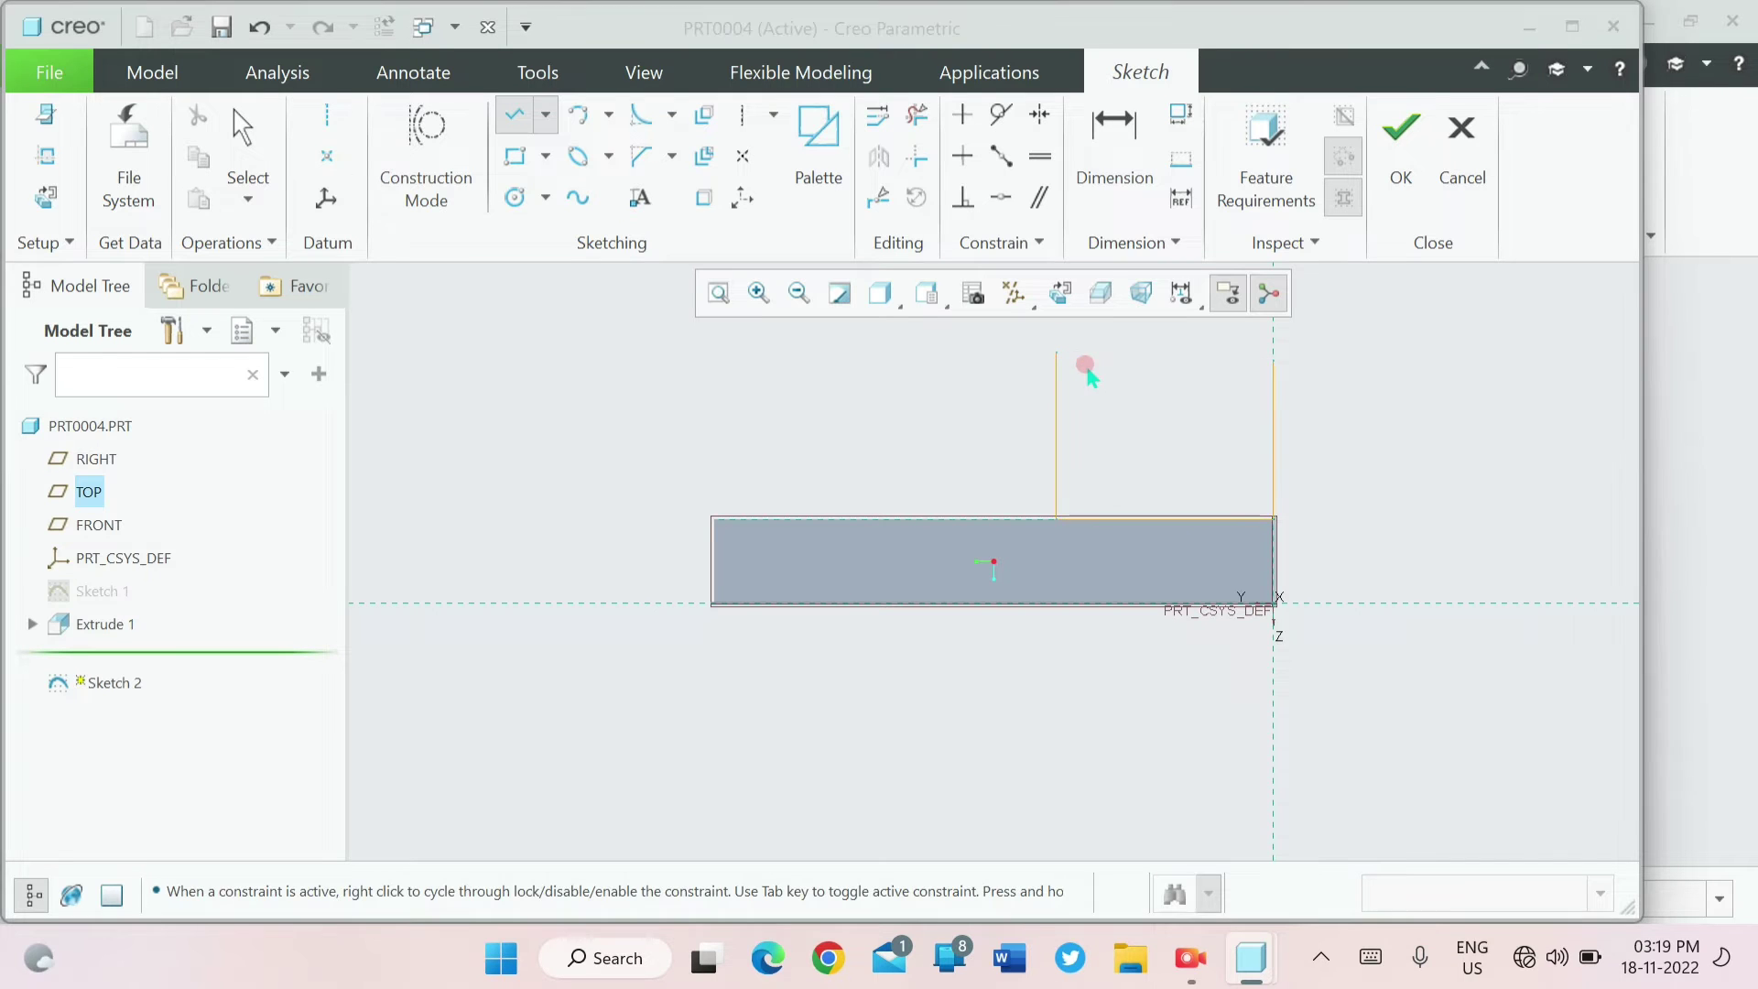
middle_click(1086, 366)
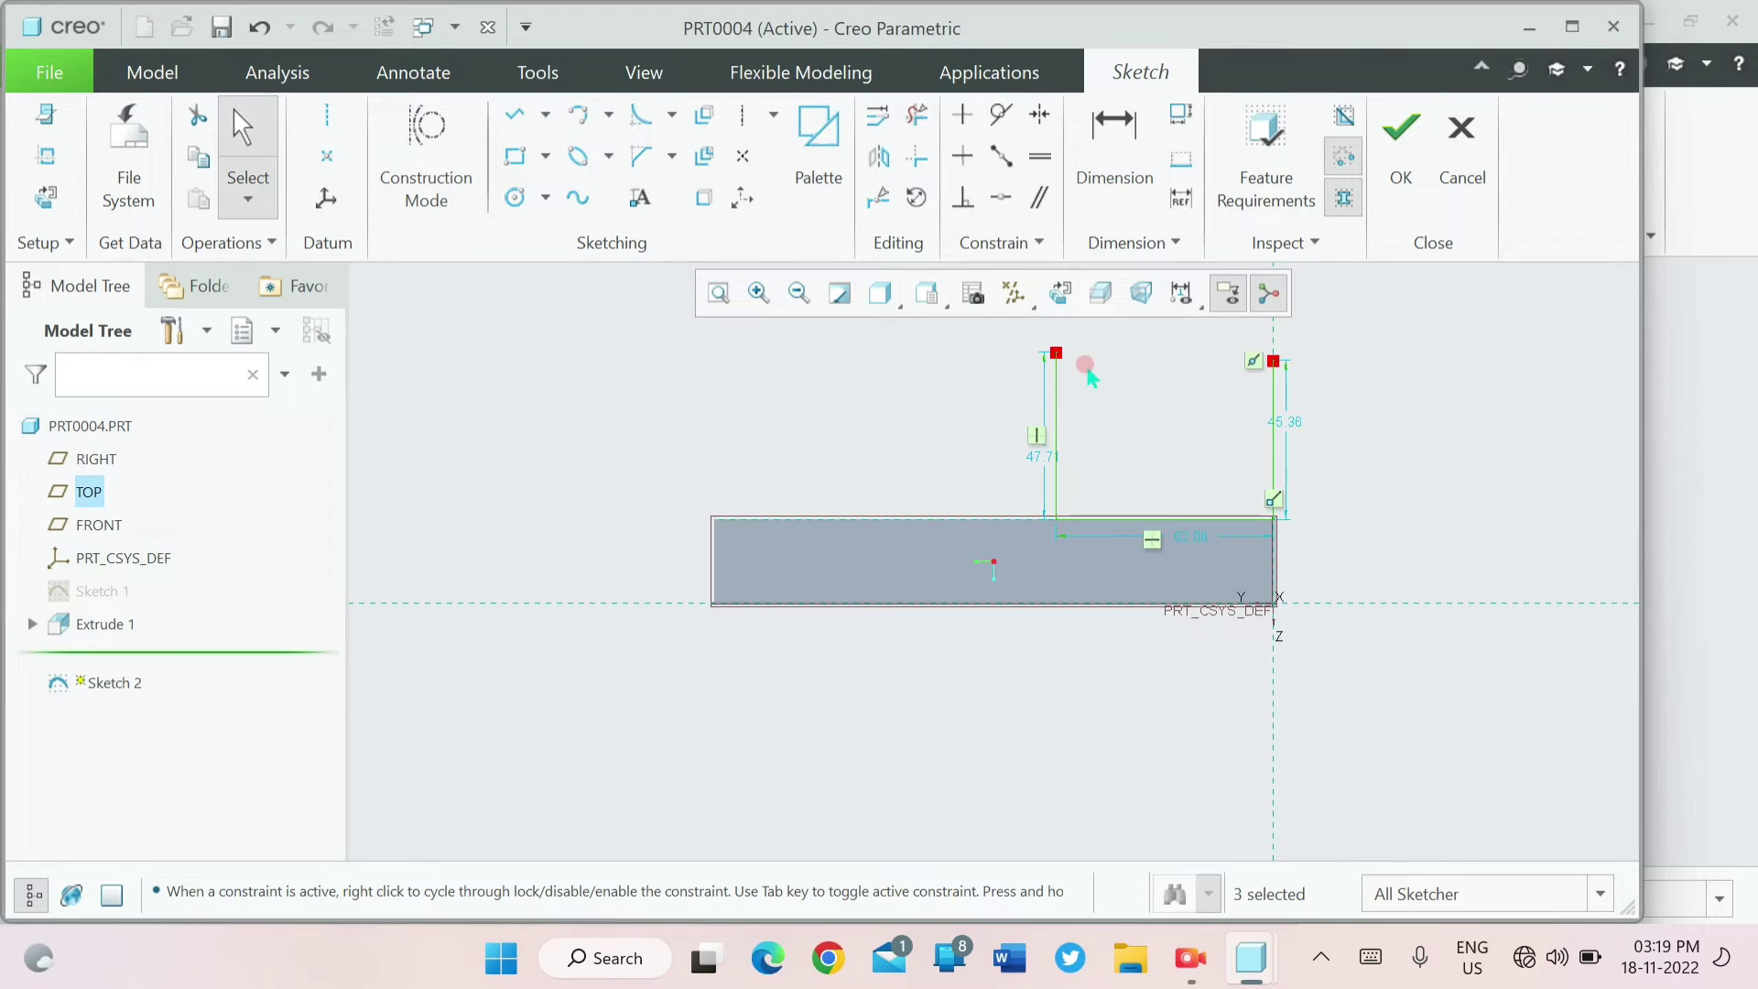
- Set the U-shape's right vertical line to 42 and its horizontal base line to 60
double_click(1289, 423)
type("42")
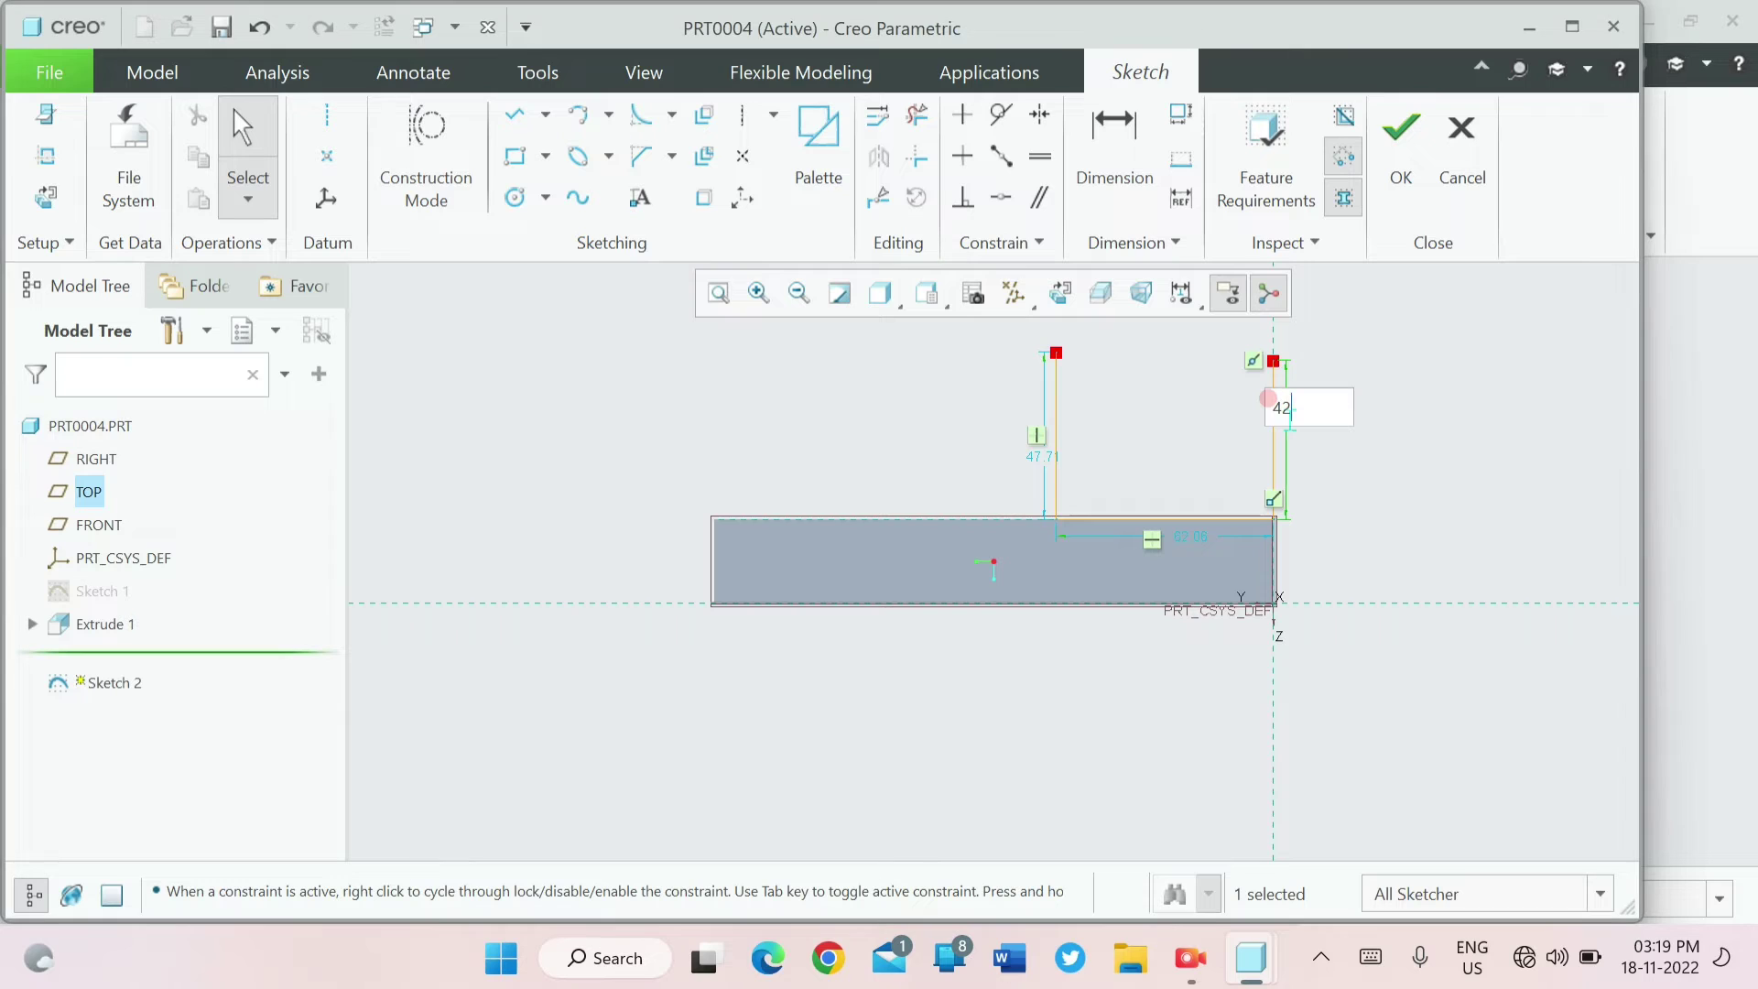
key("Return")
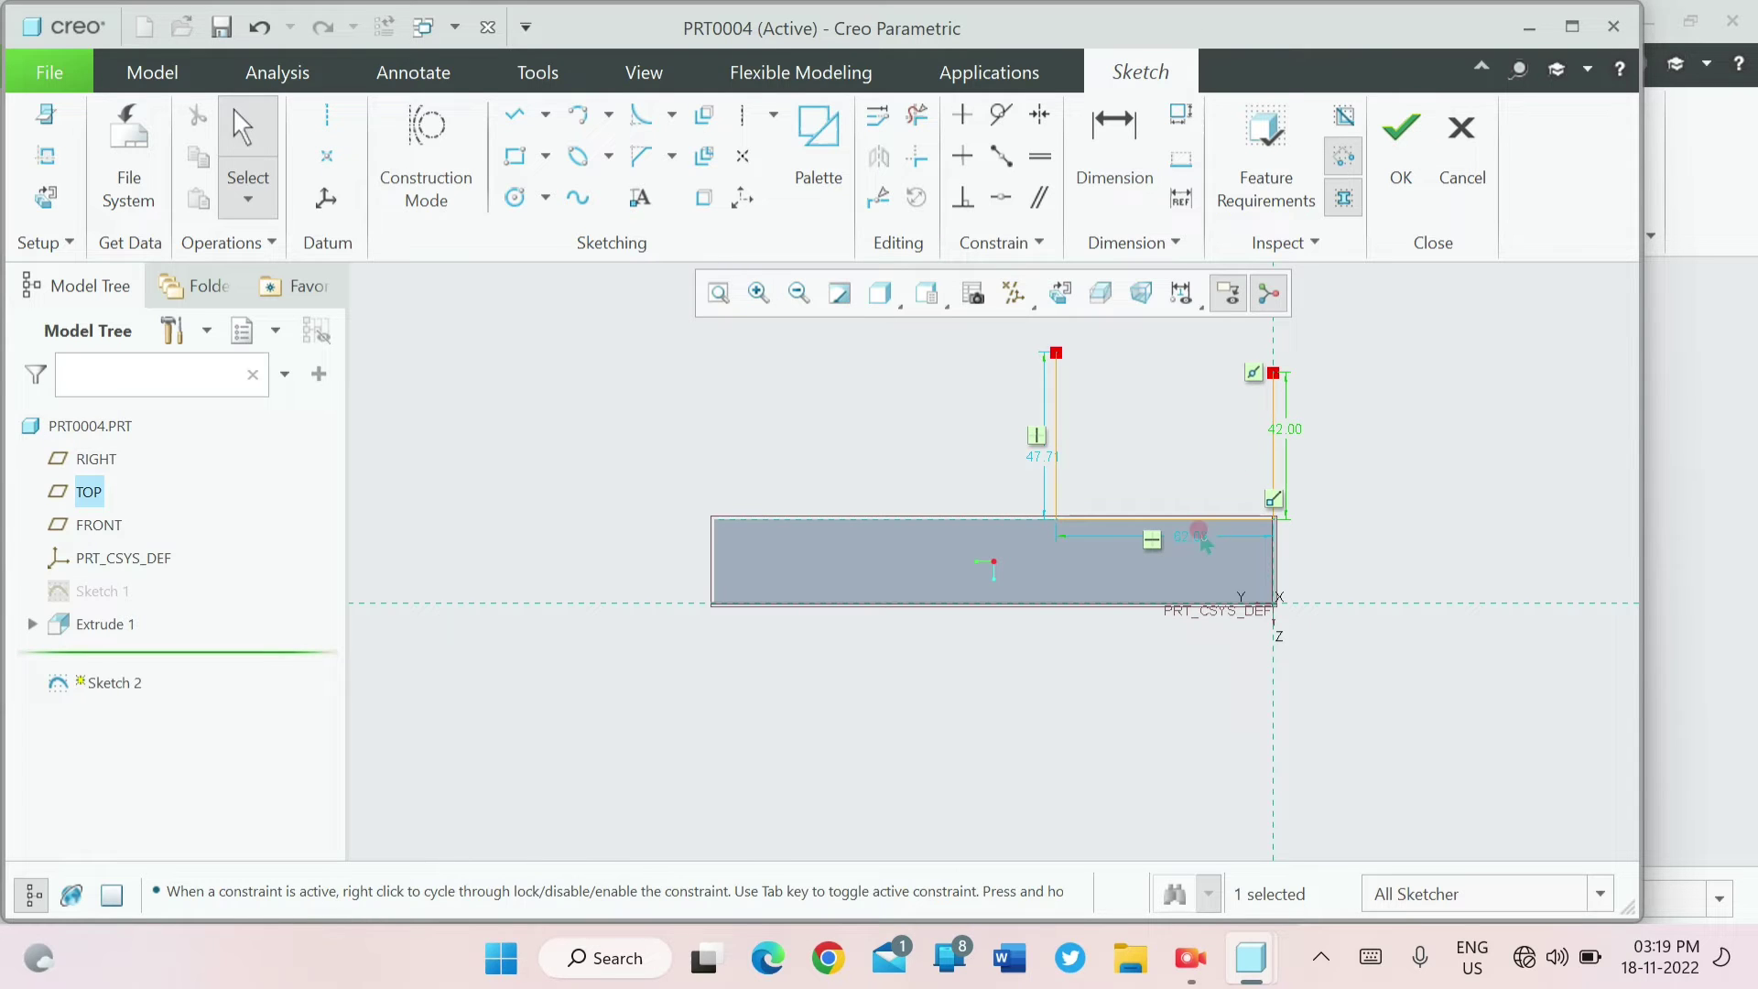
double_click(1193, 537)
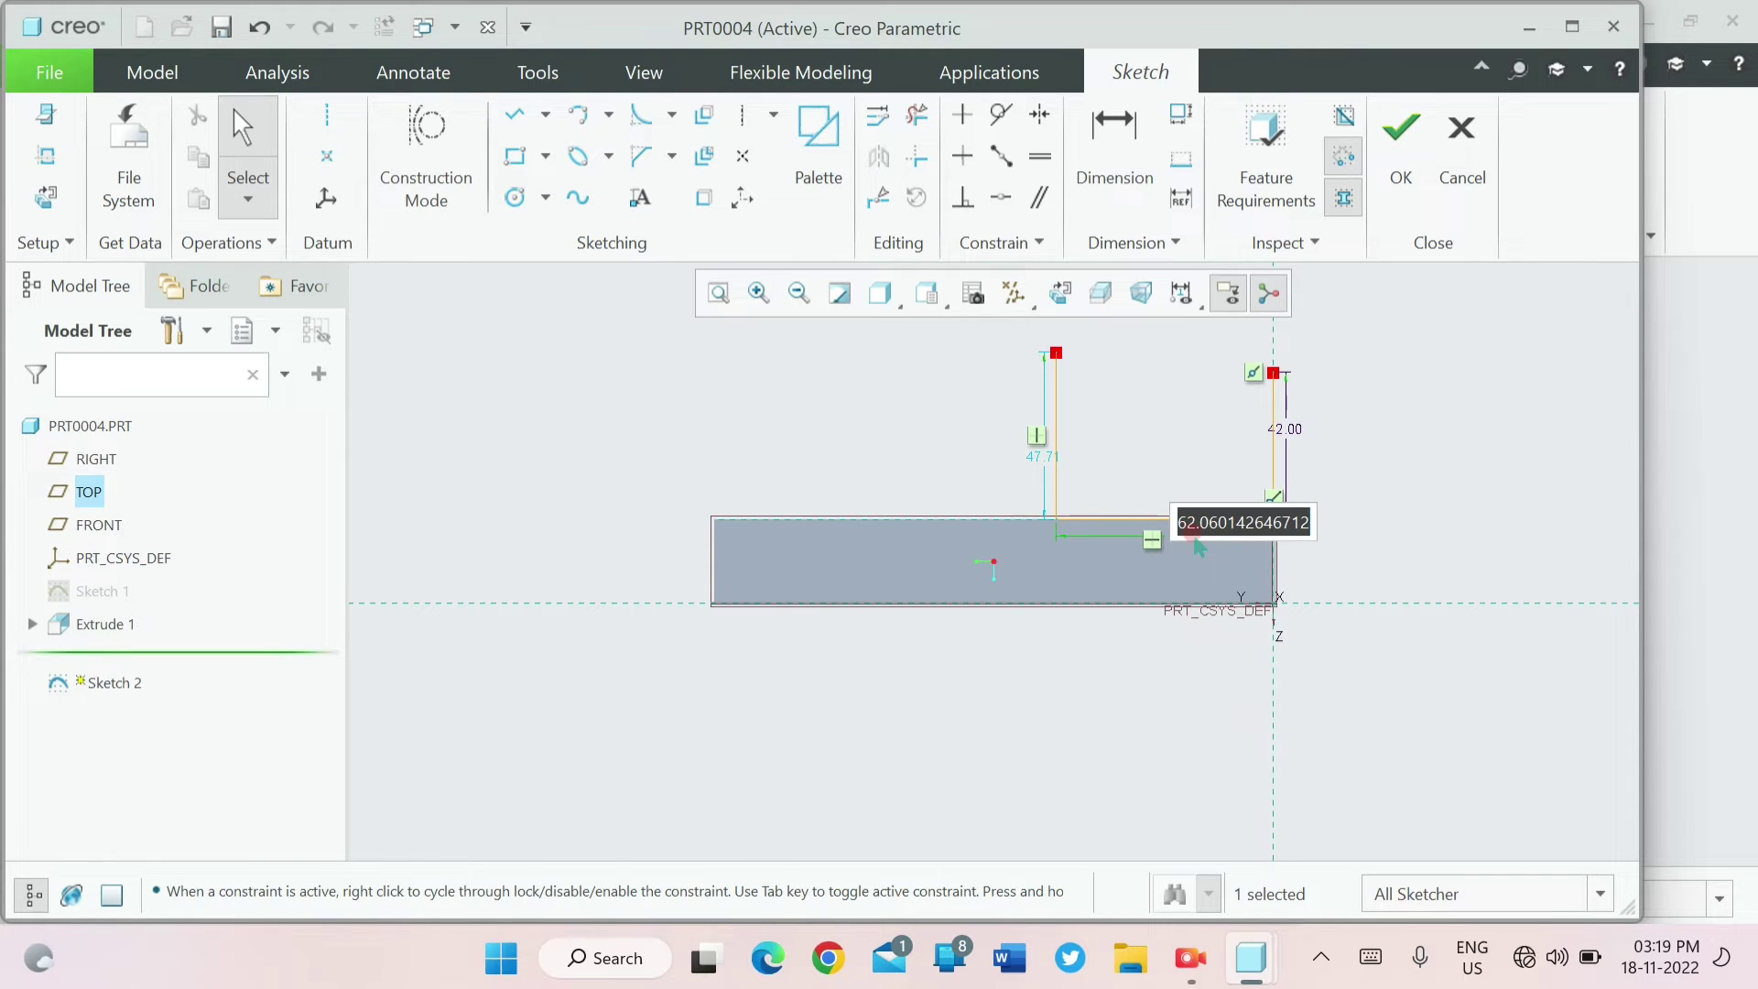
type("60")
key("Return")
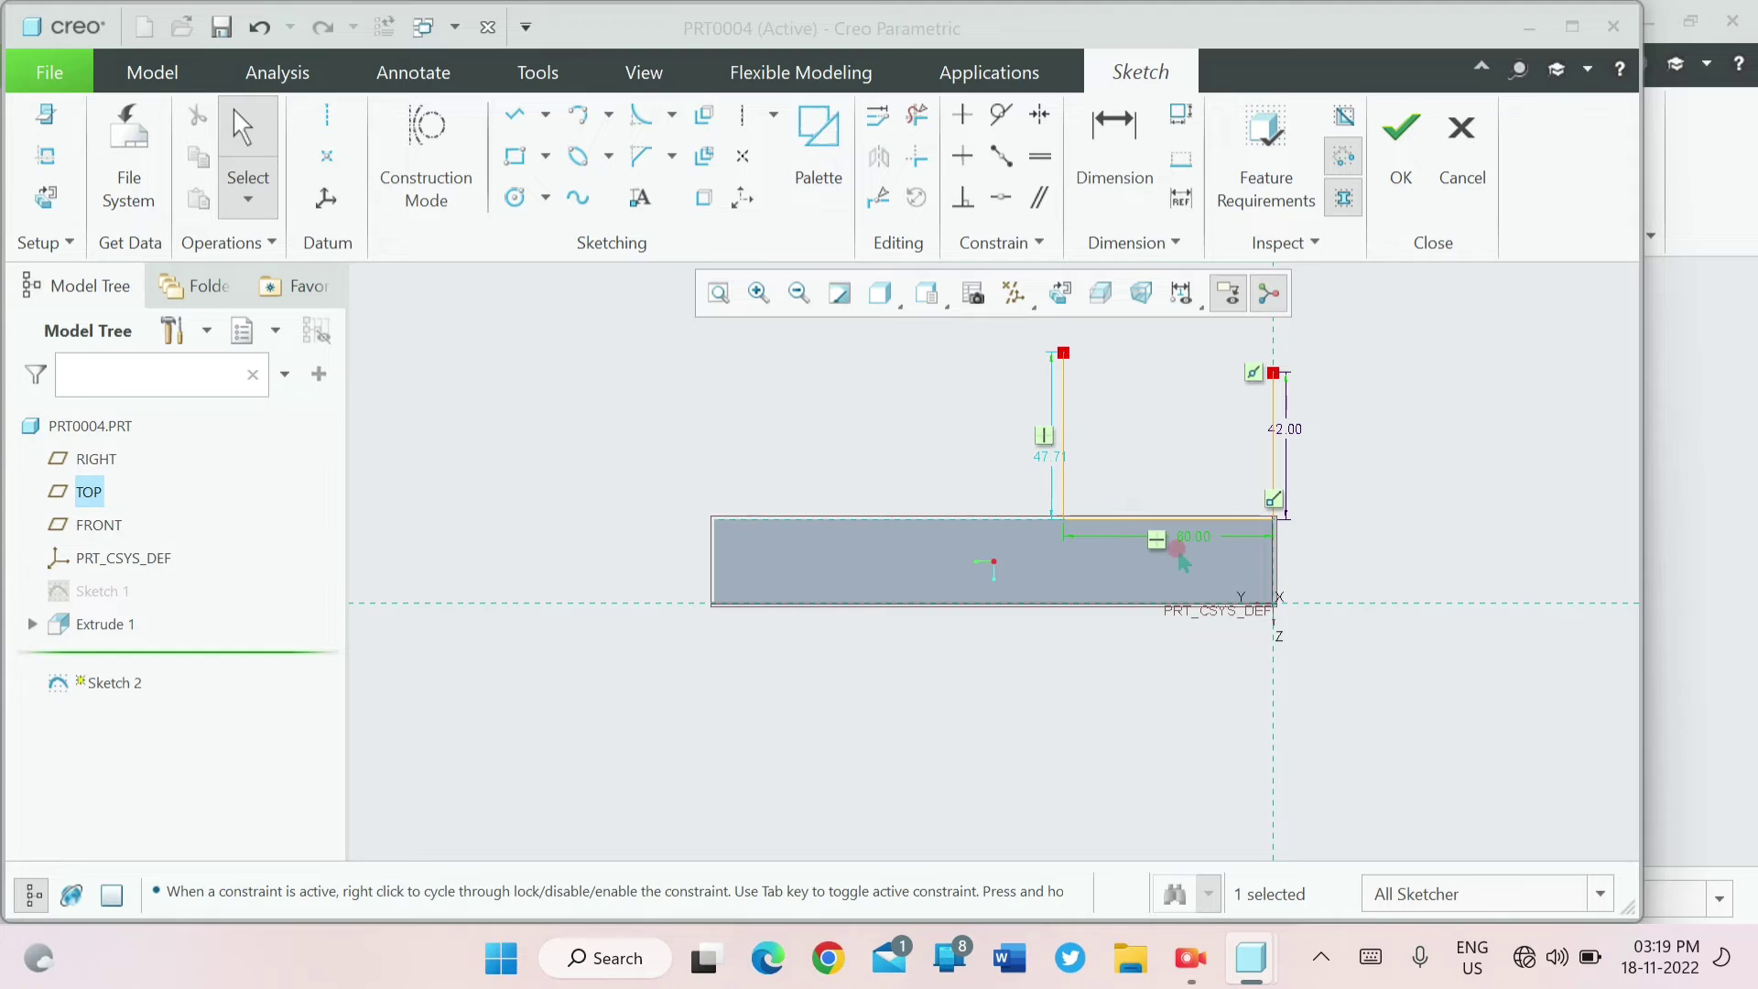
- Set the length of the U-shape's left vertical line to 42
left_click(1050, 461)
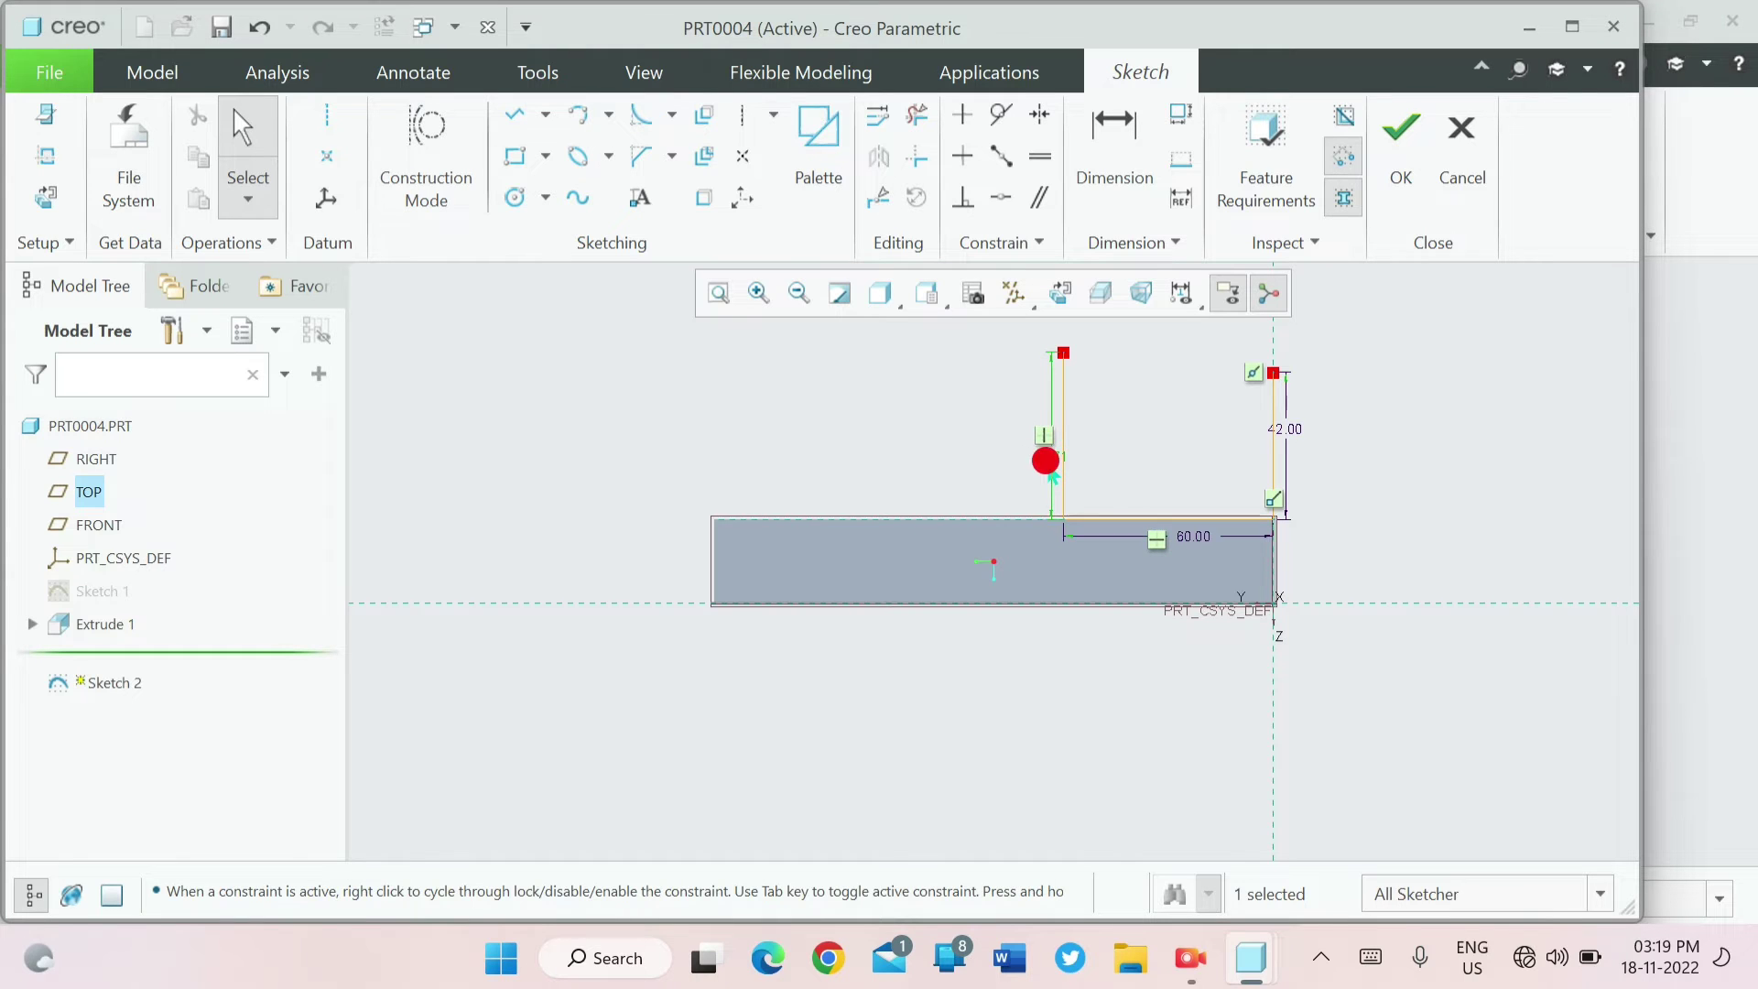
double_click(1048, 456)
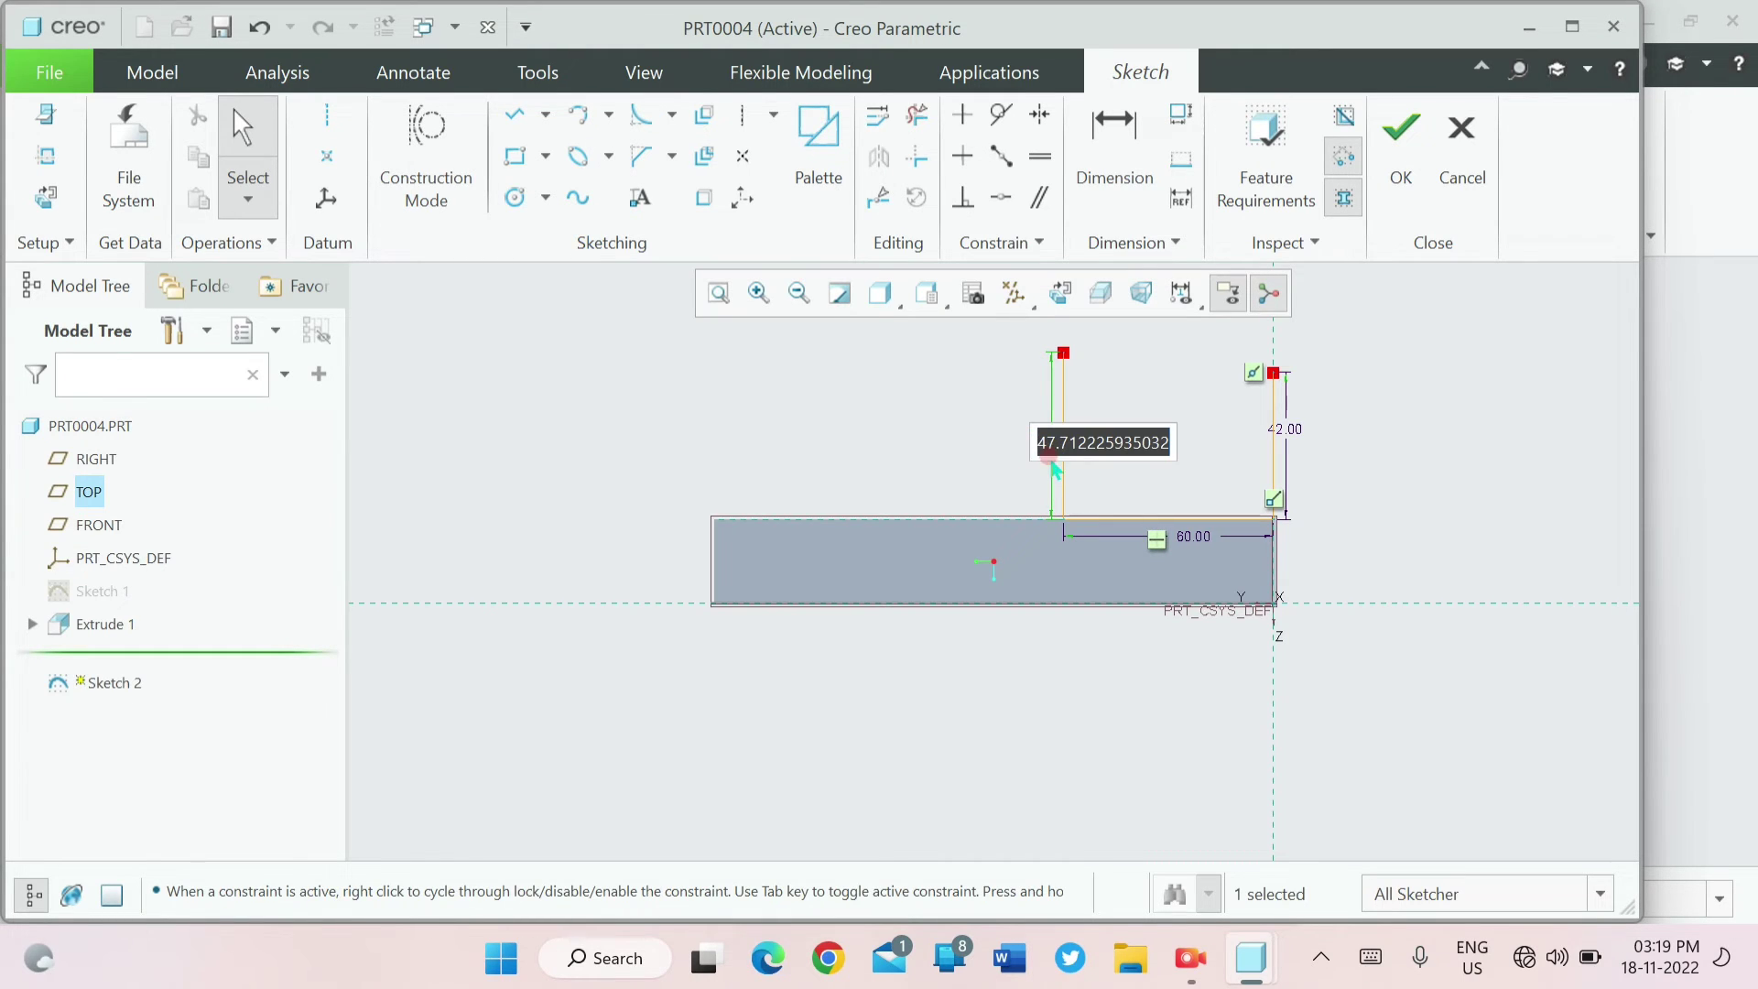
type("42")
left_click(1101, 500)
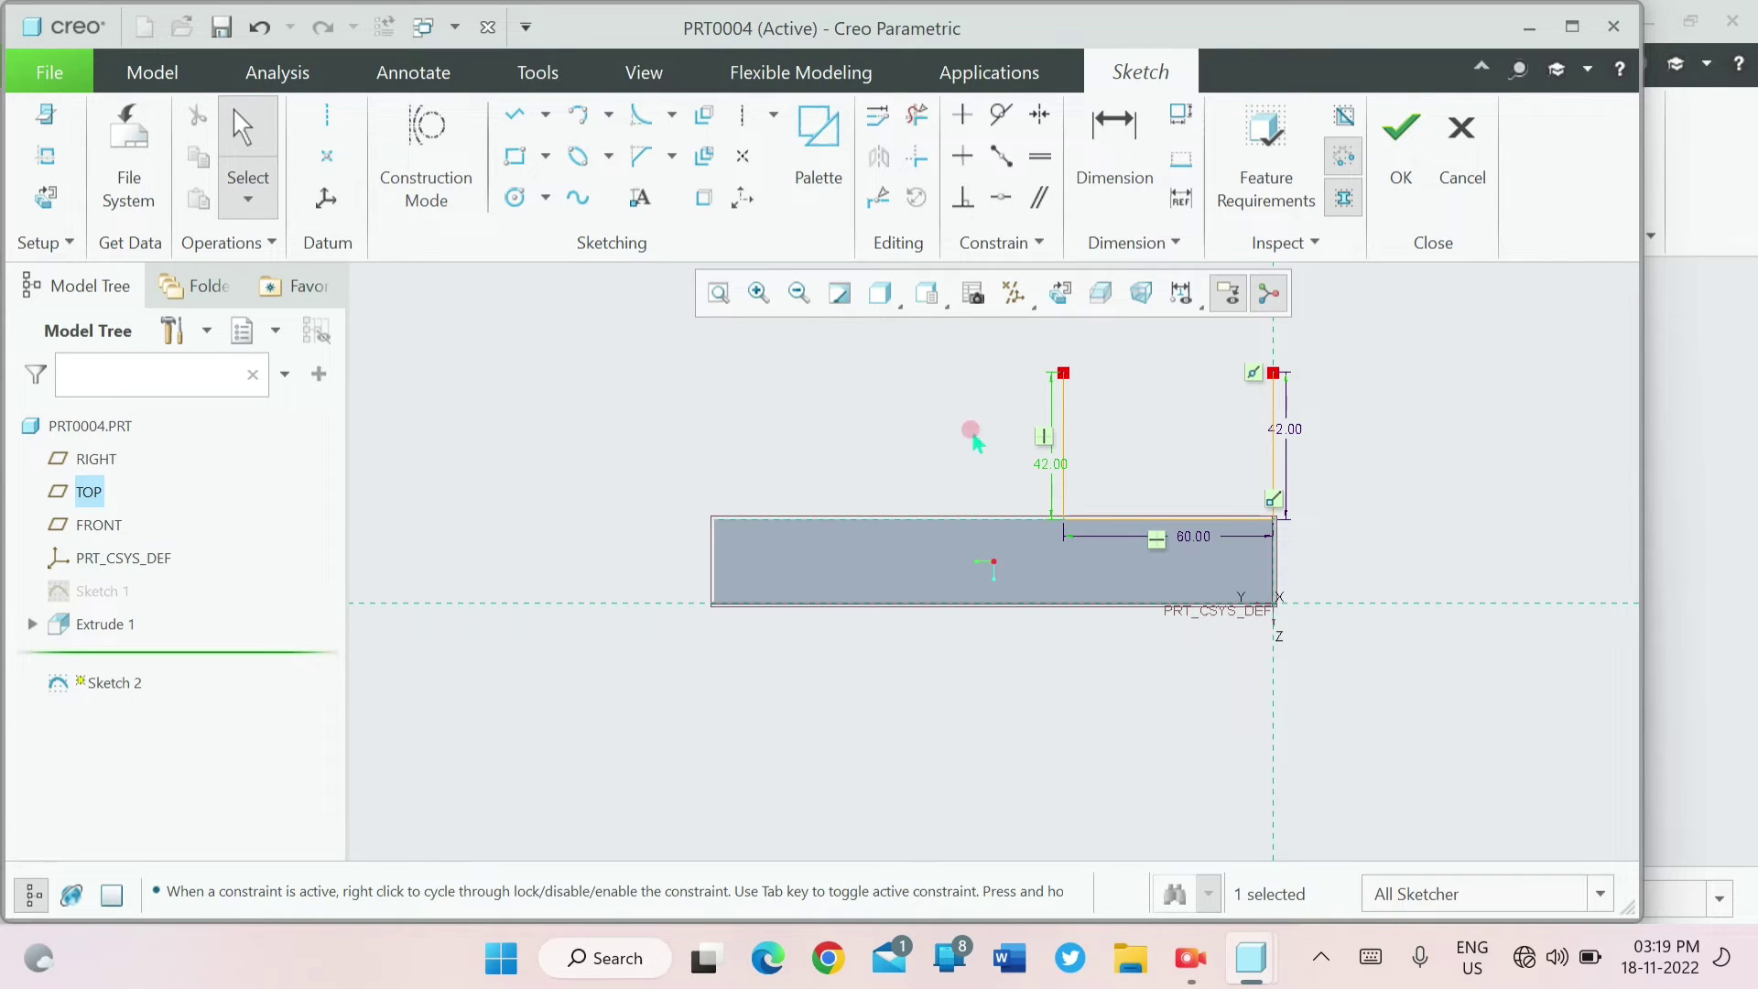
- Sketch a 3 Point circle through the upper ends of both vertical lines, with the third point between them above the base line
left_click(546, 198)
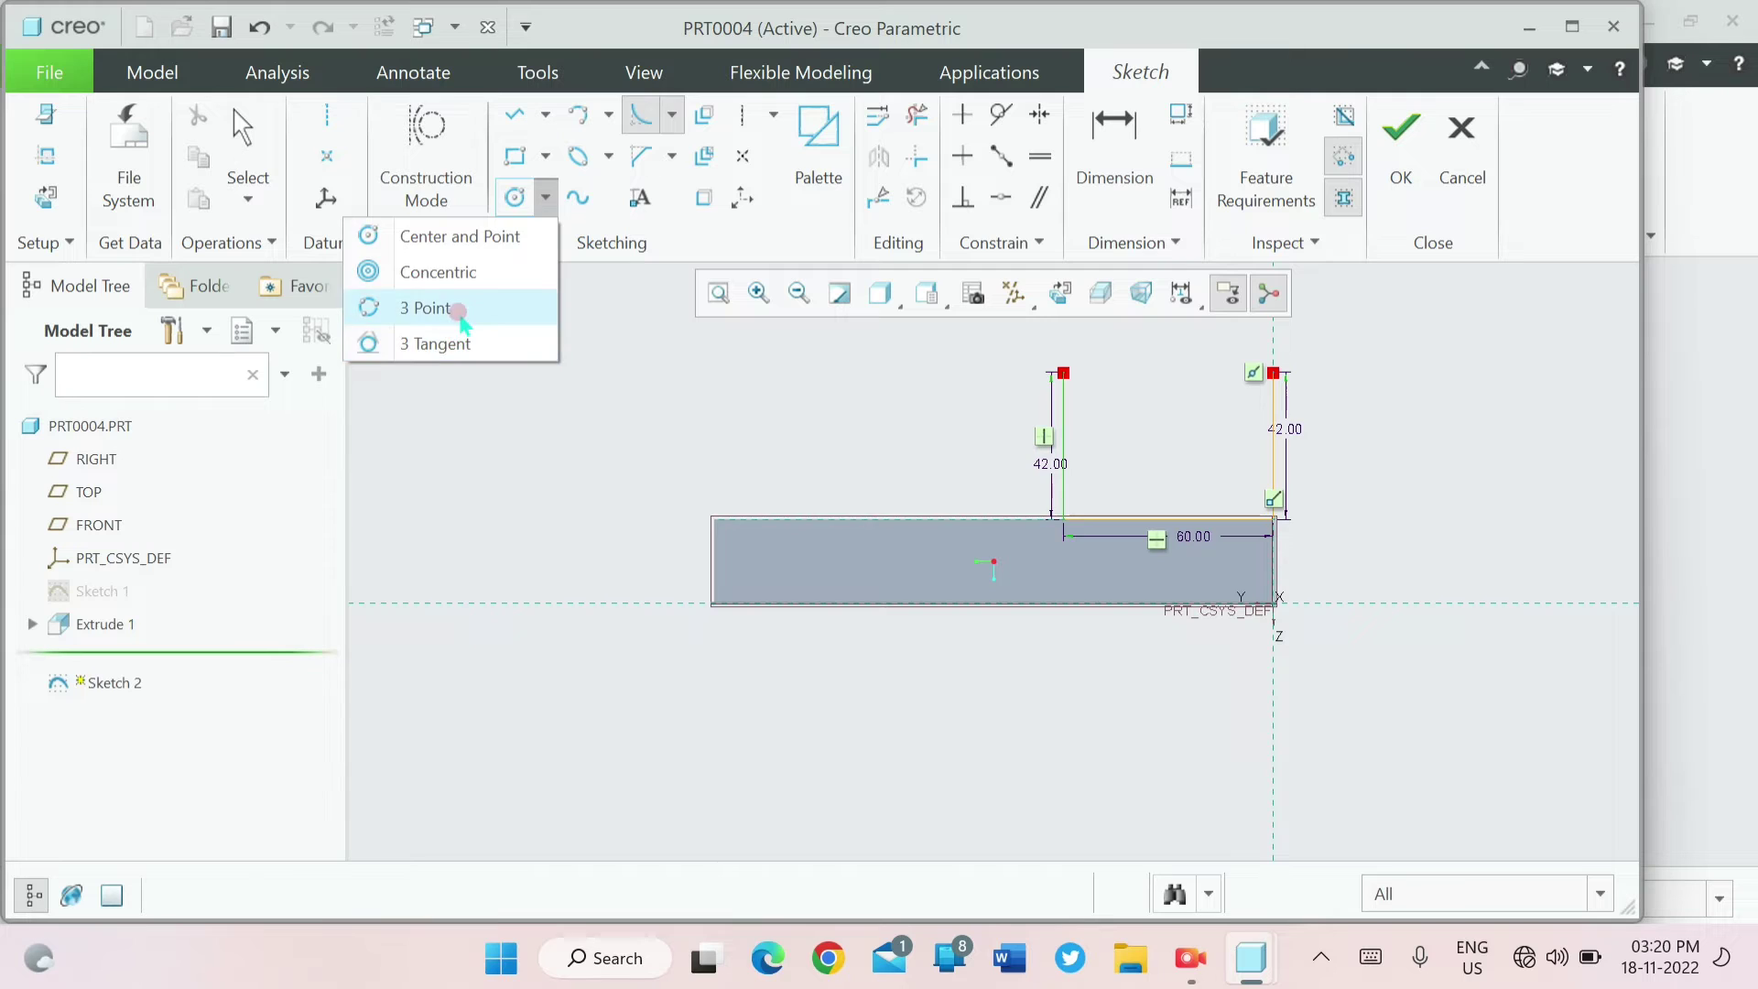
left_click(434, 308)
left_click(1063, 372)
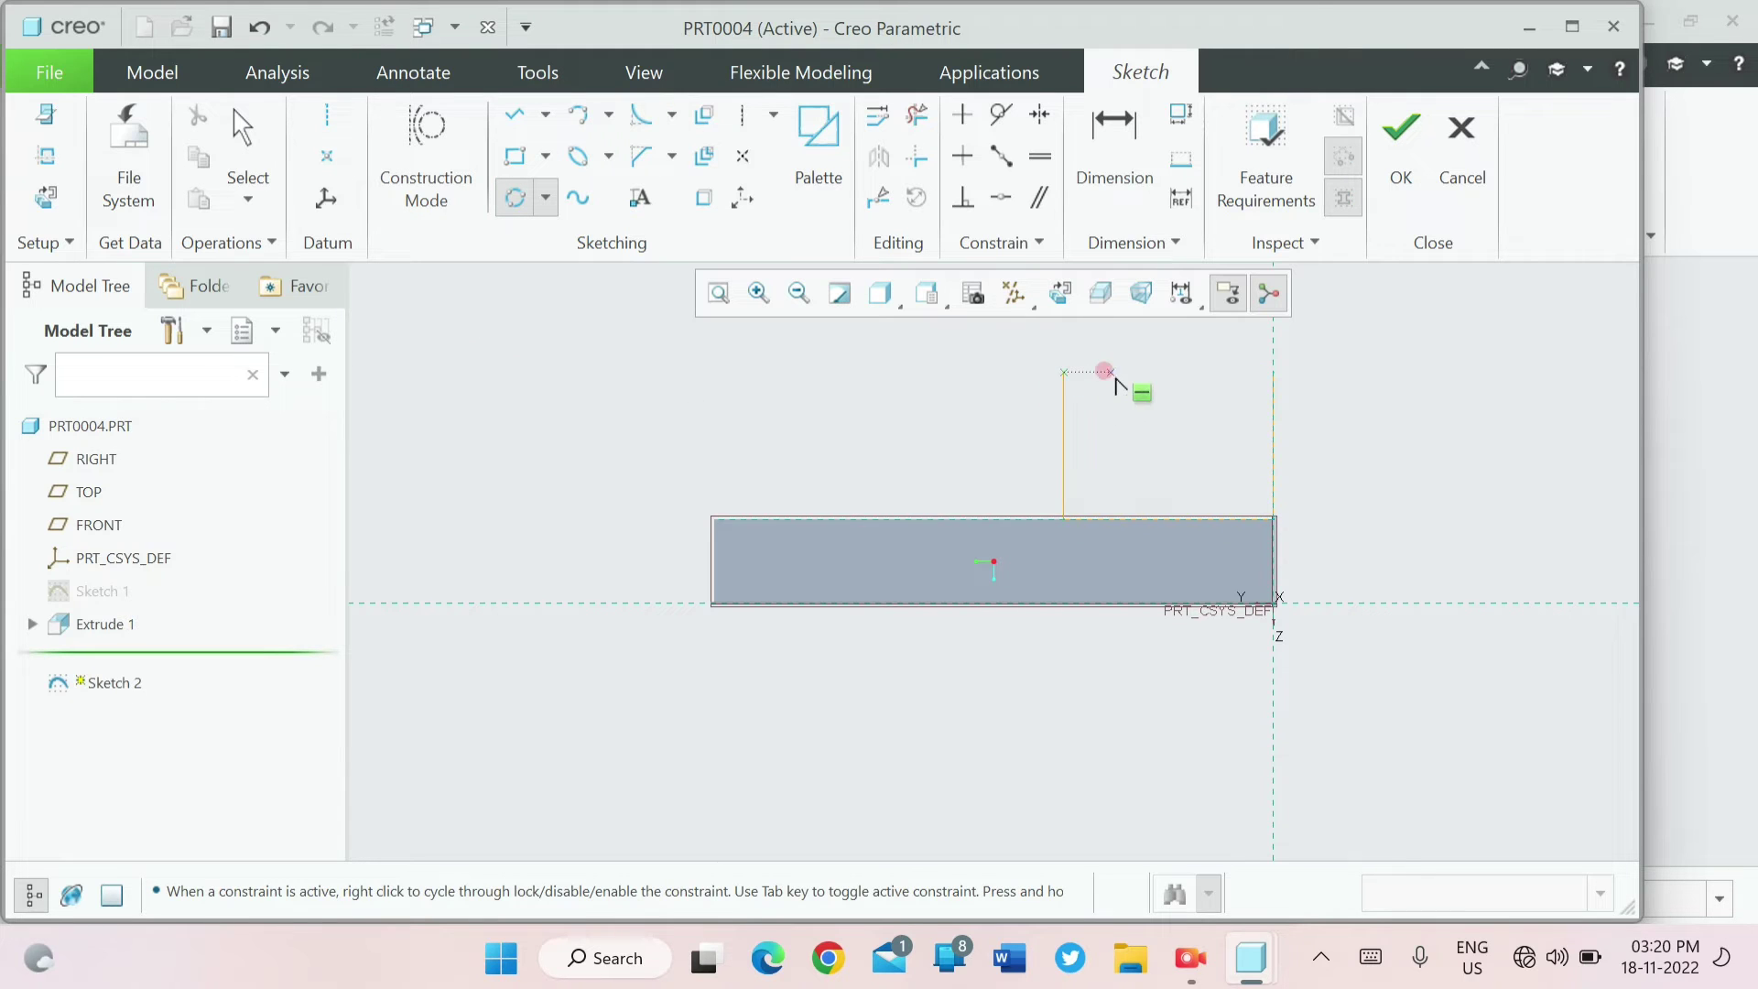
left_click(1273, 373)
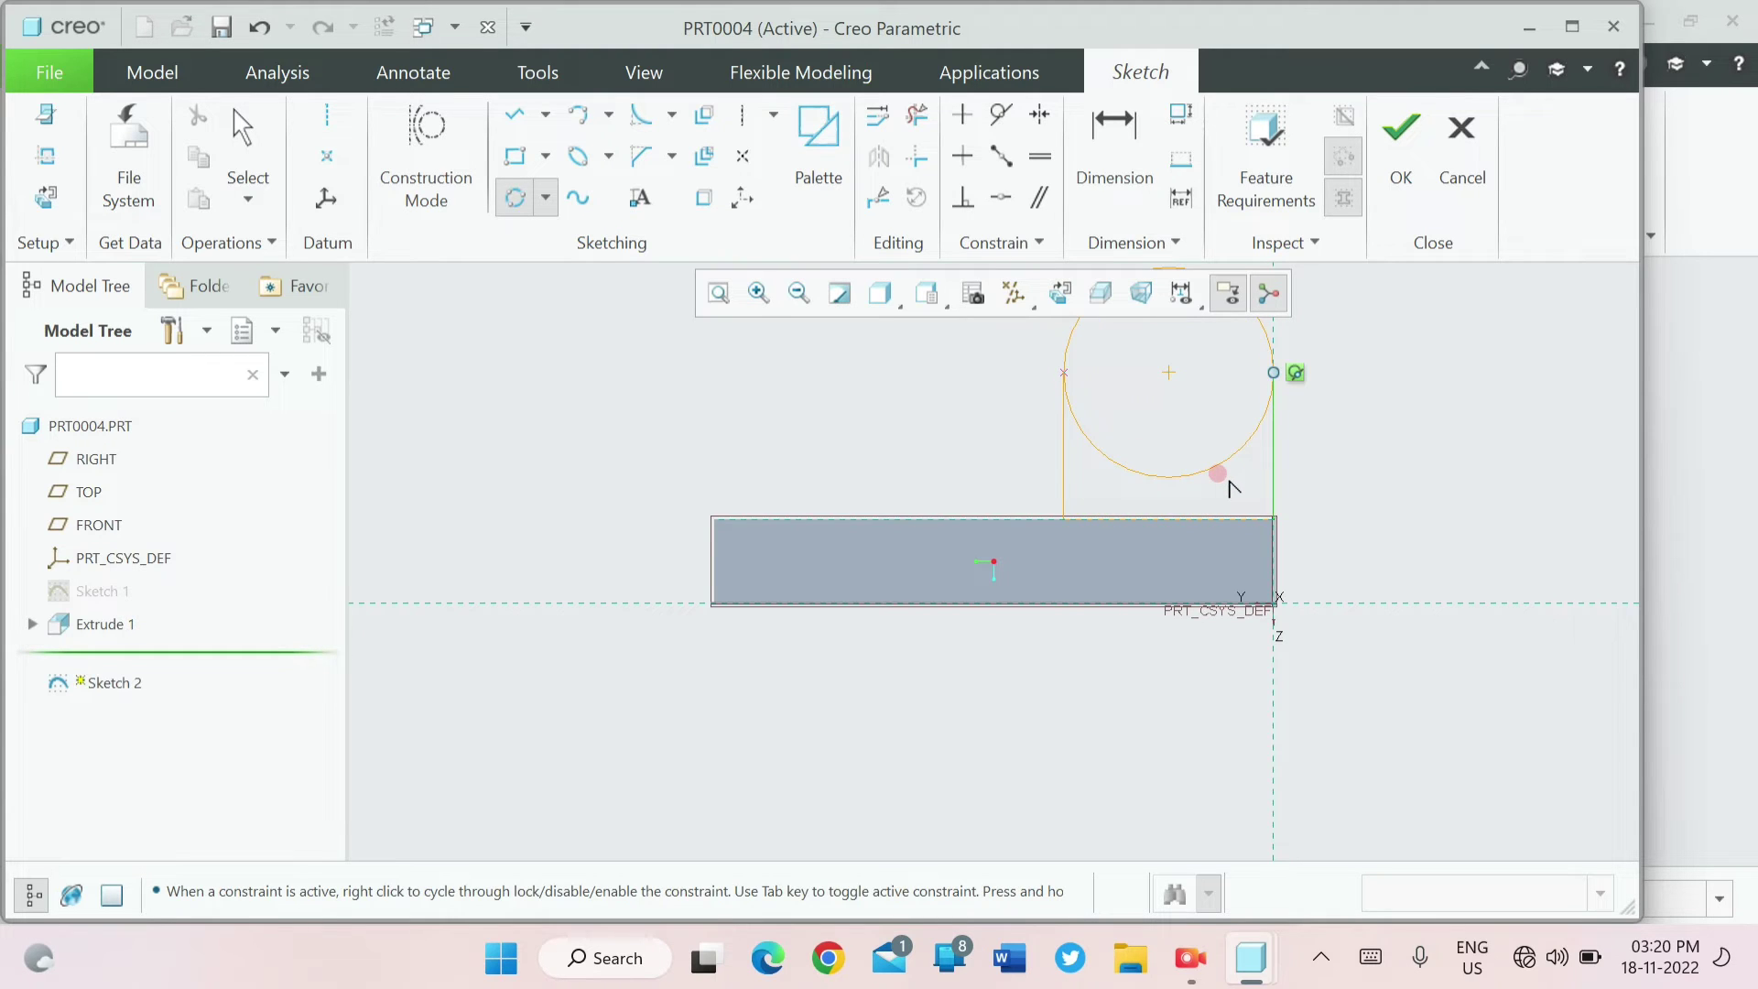
left_click(1229, 485)
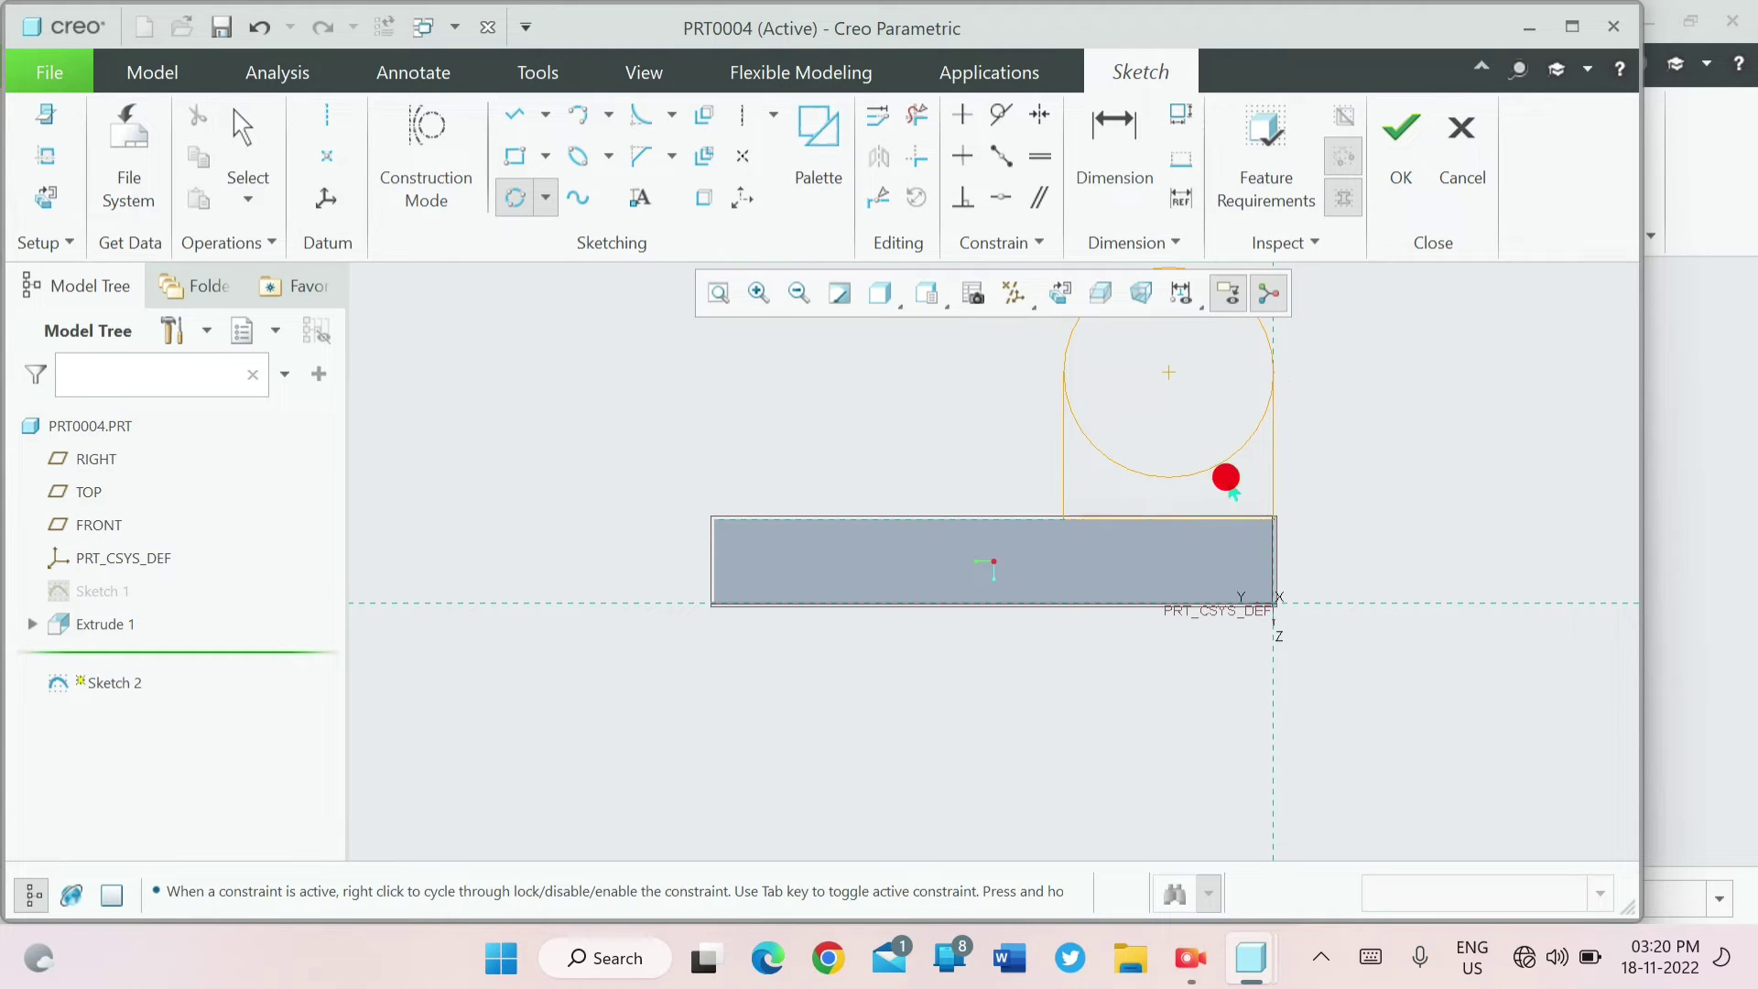
- Trim away the circle's lower portion between the two vertical lines to leave a rounded top on the upright profile
middle_click(1188, 421)
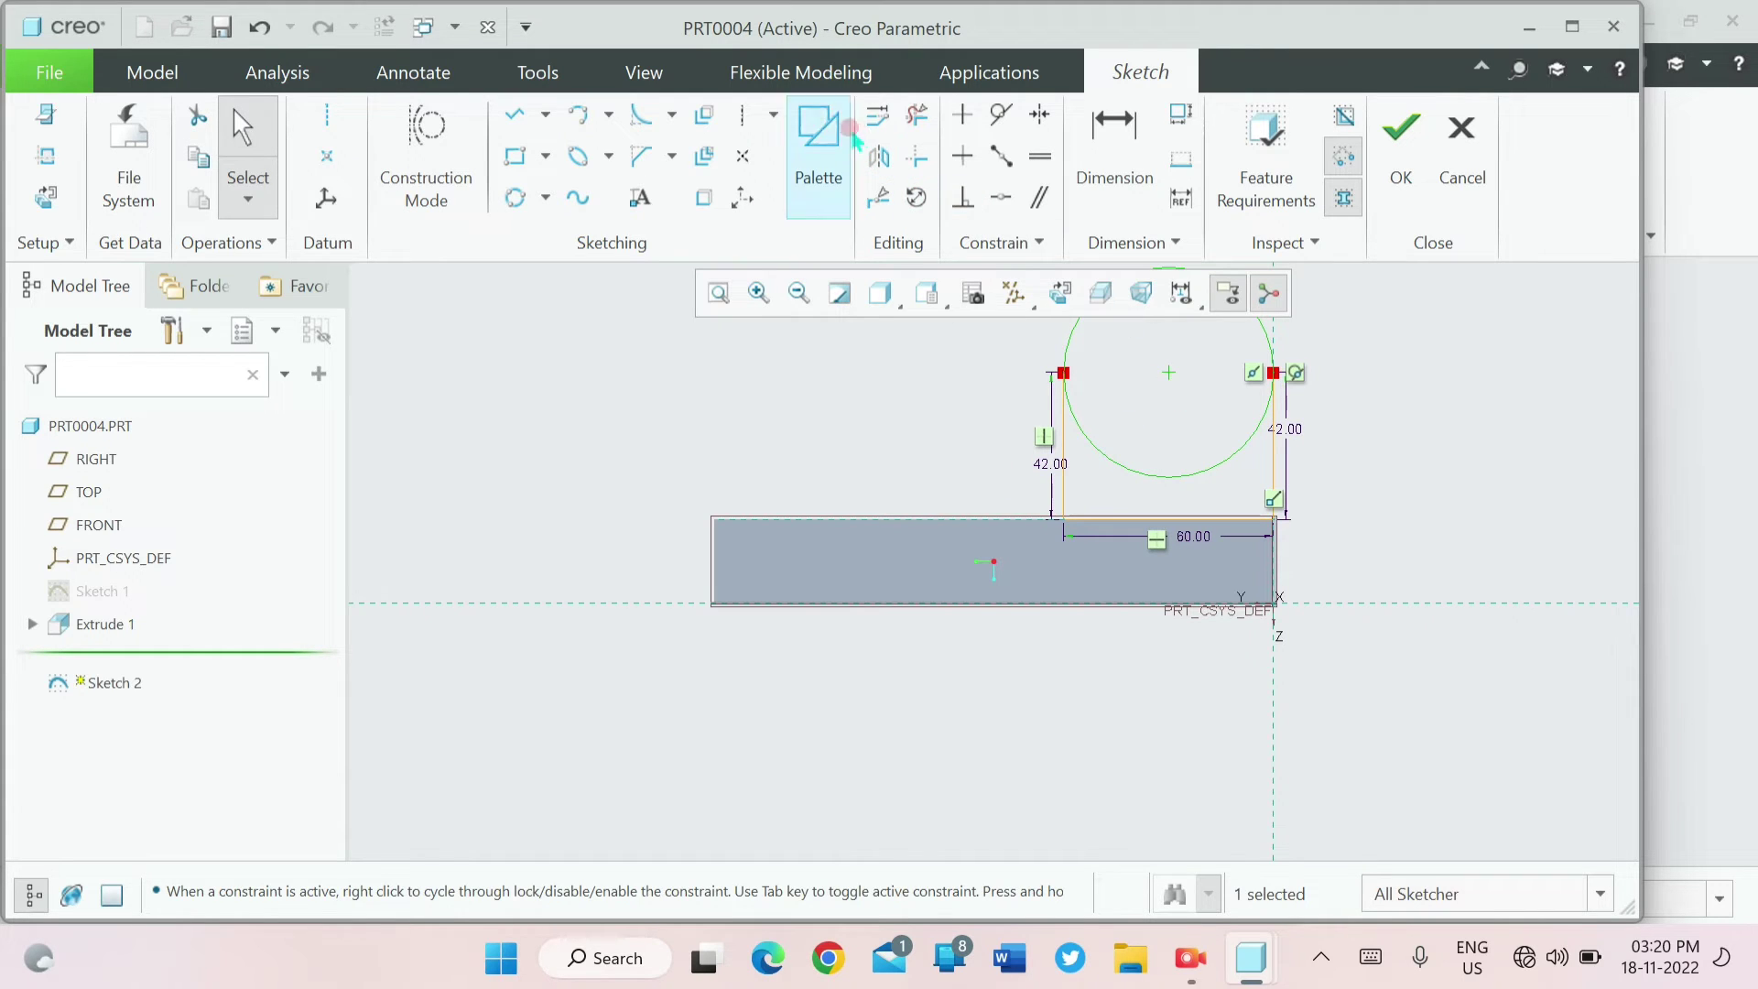
left_click(916, 114)
left_click_drag(1081, 397, 1079, 459)
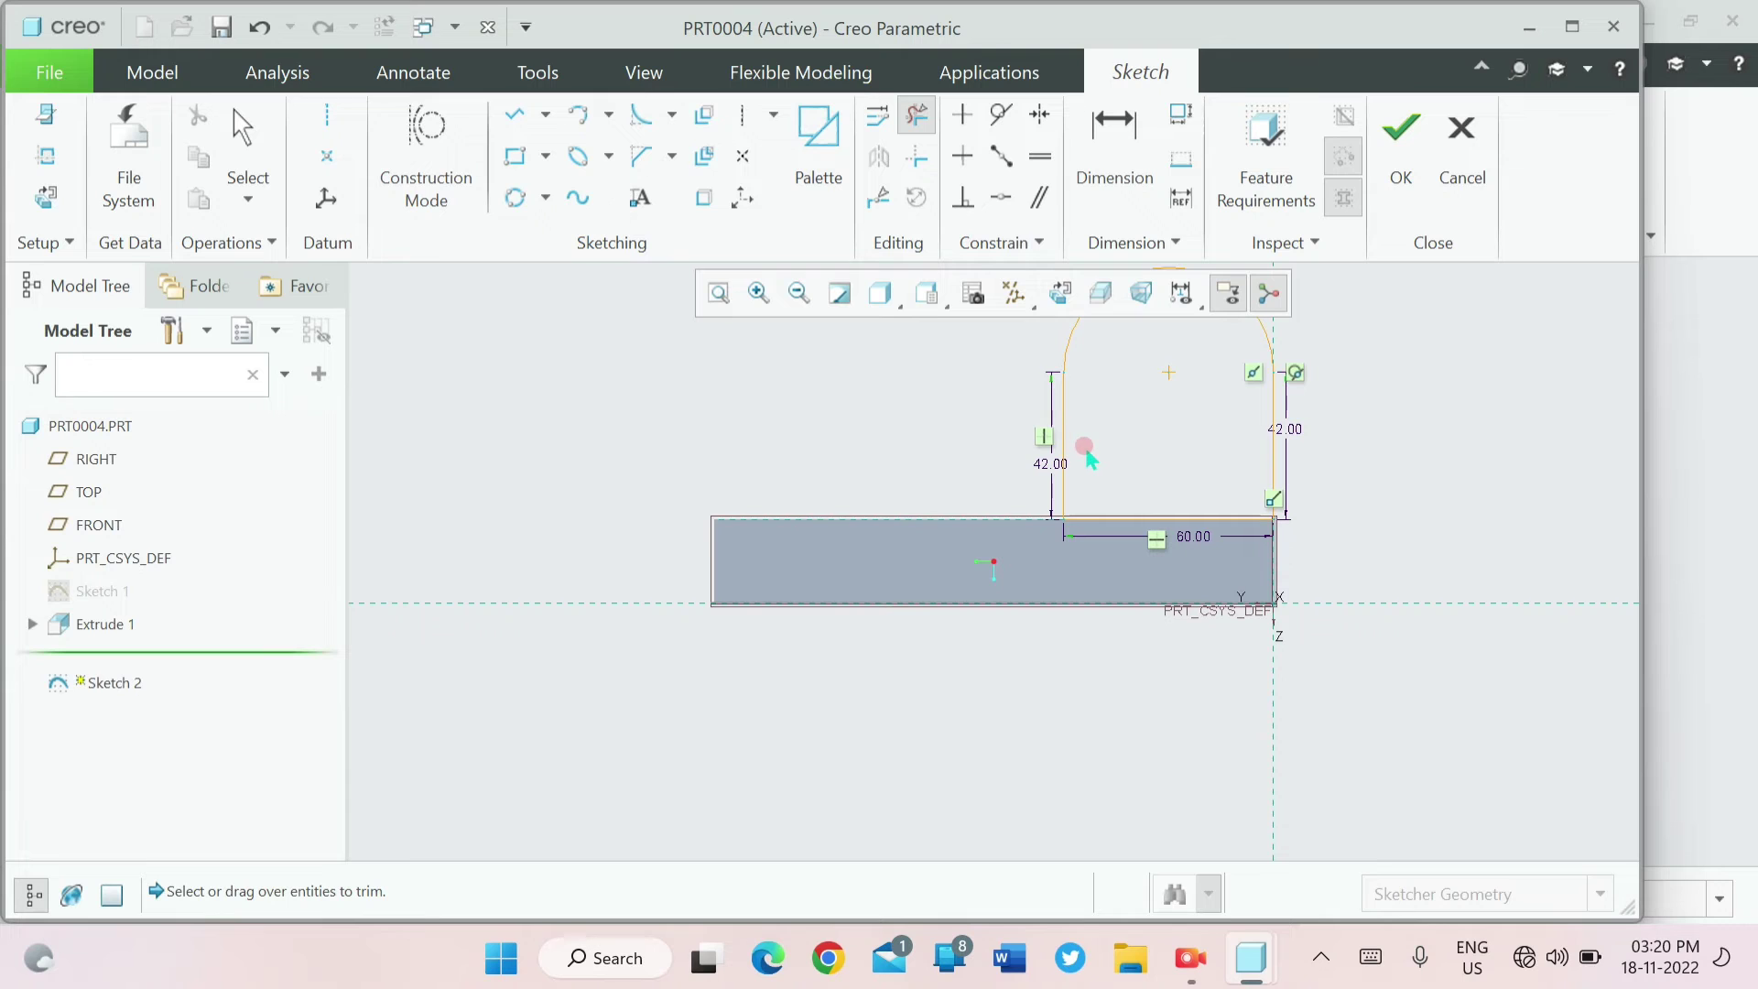
scroll(776, 387, "up", 1)
scroll(757, 423, "down", 2)
scroll(715, 463, "up", 3)
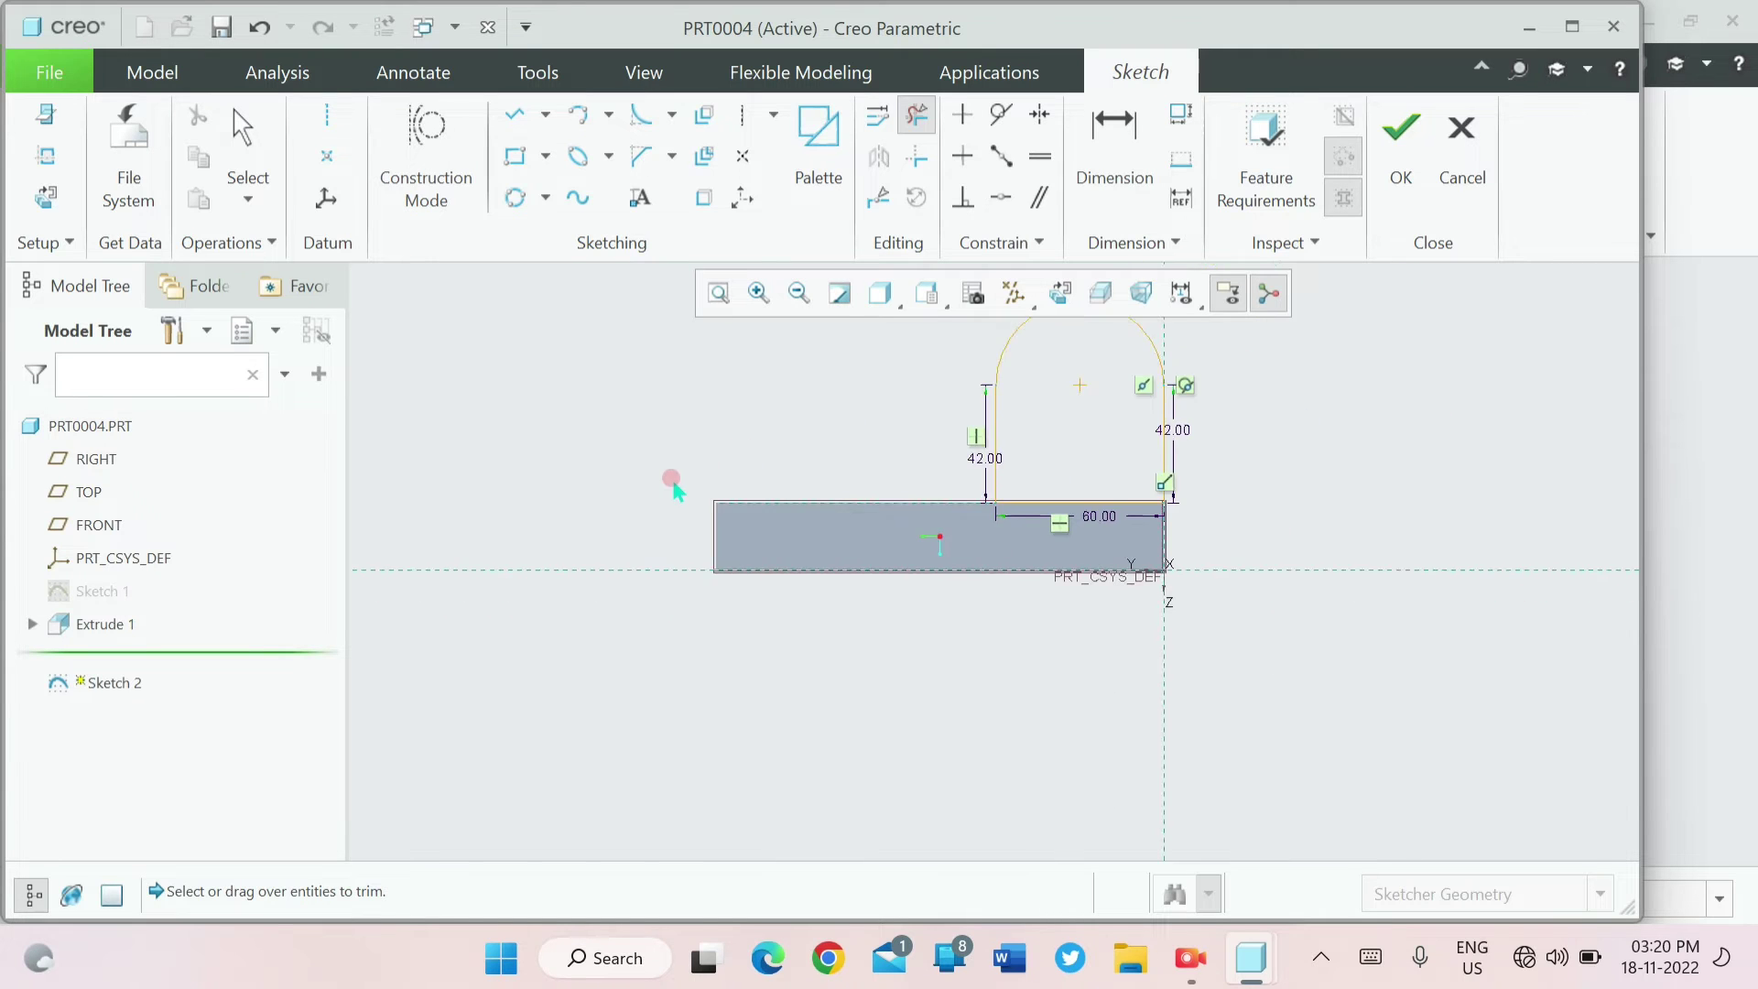
- Sketch a center-point circle about 36 in diameter, concentric with the upright's rounded top
left_click(514, 197)
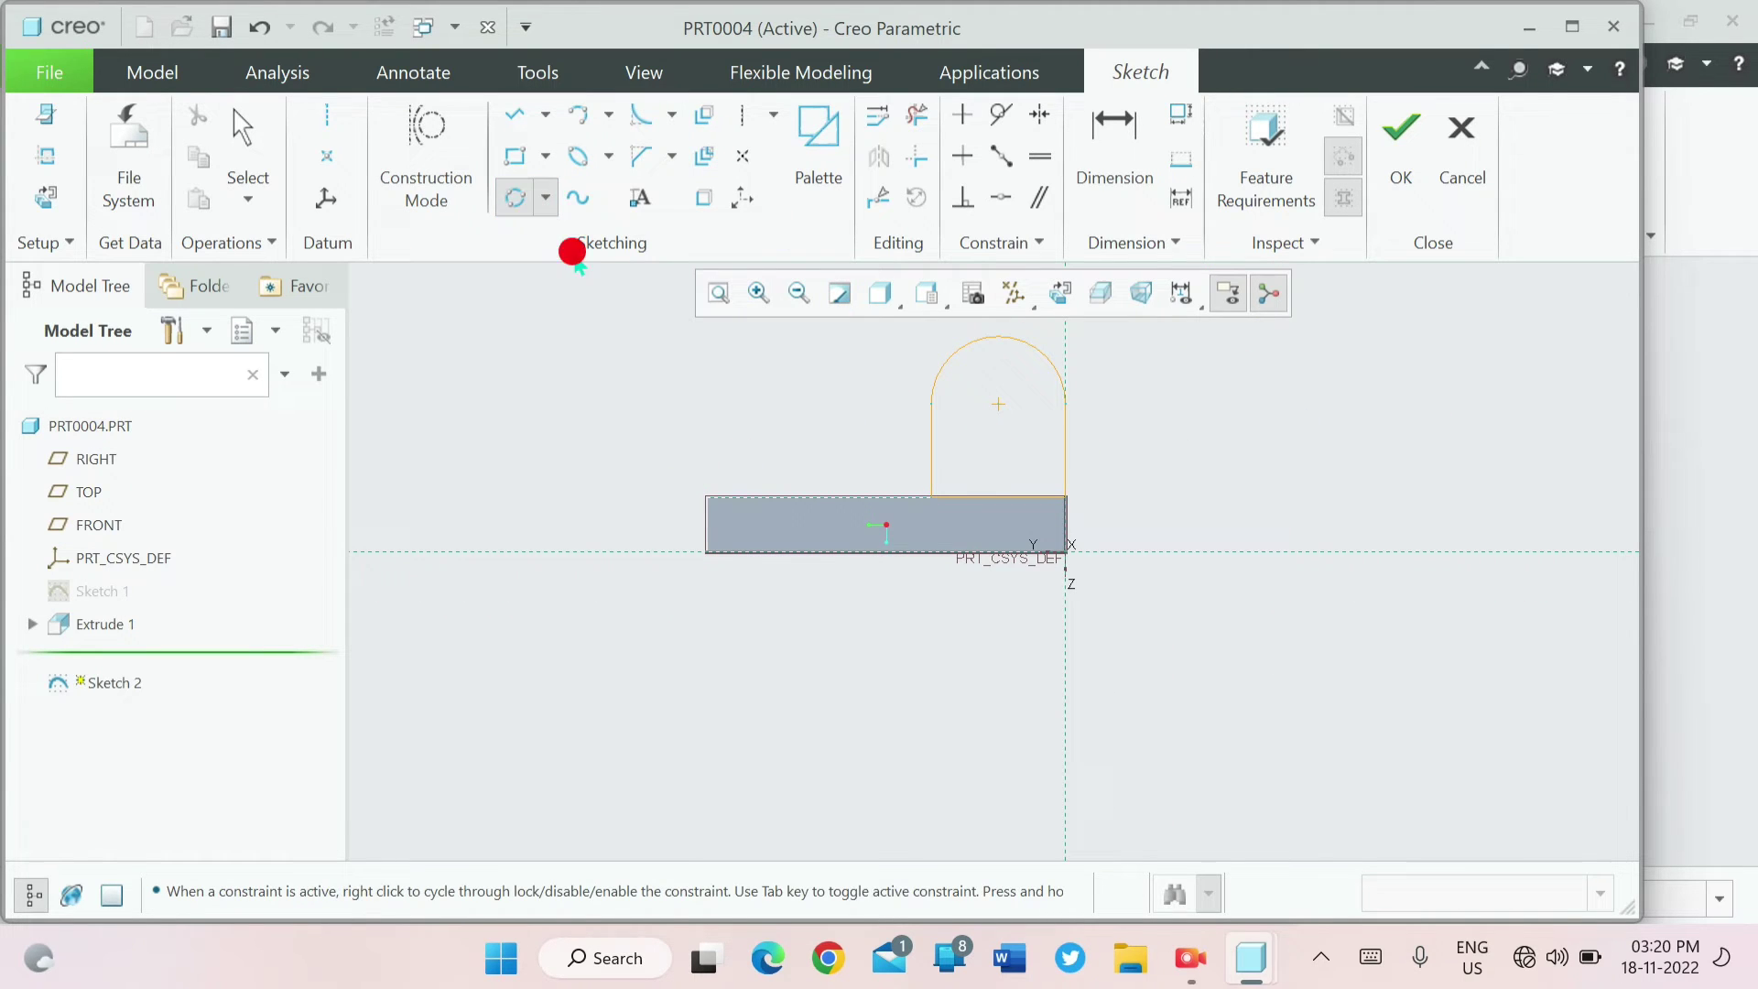
left_click(545, 197)
left_click(507, 240)
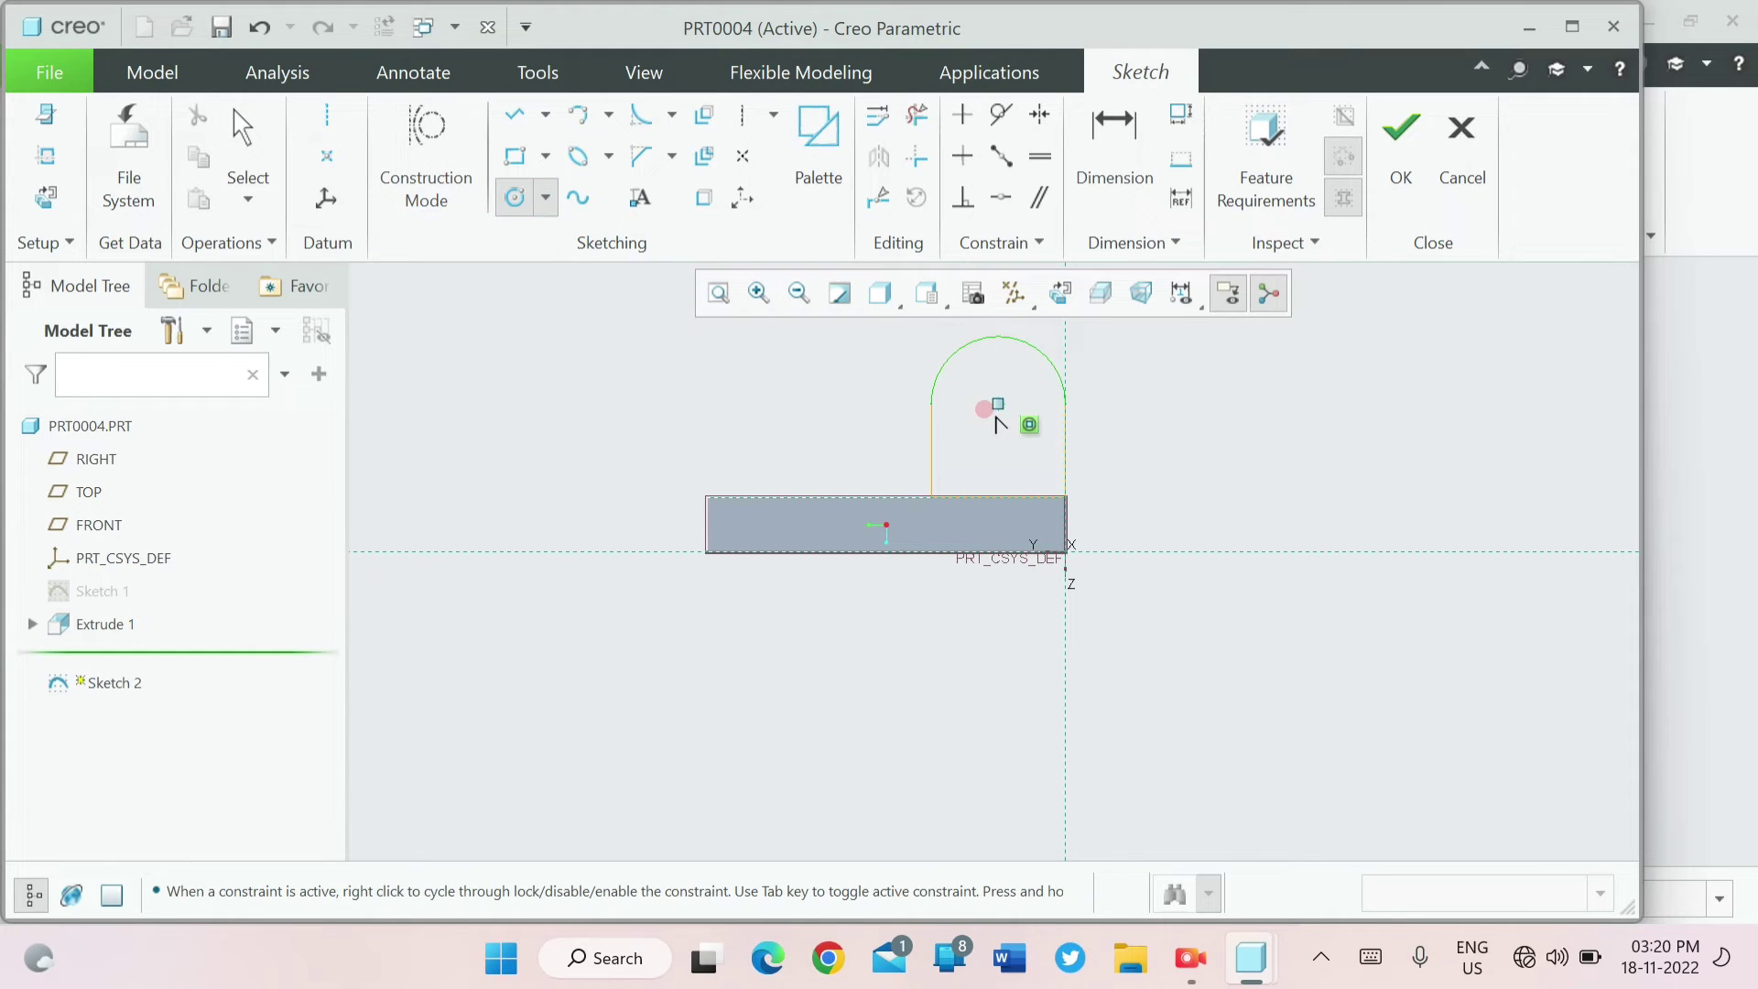
left_click(997, 403)
left_click(1008, 441)
middle_click(854, 379)
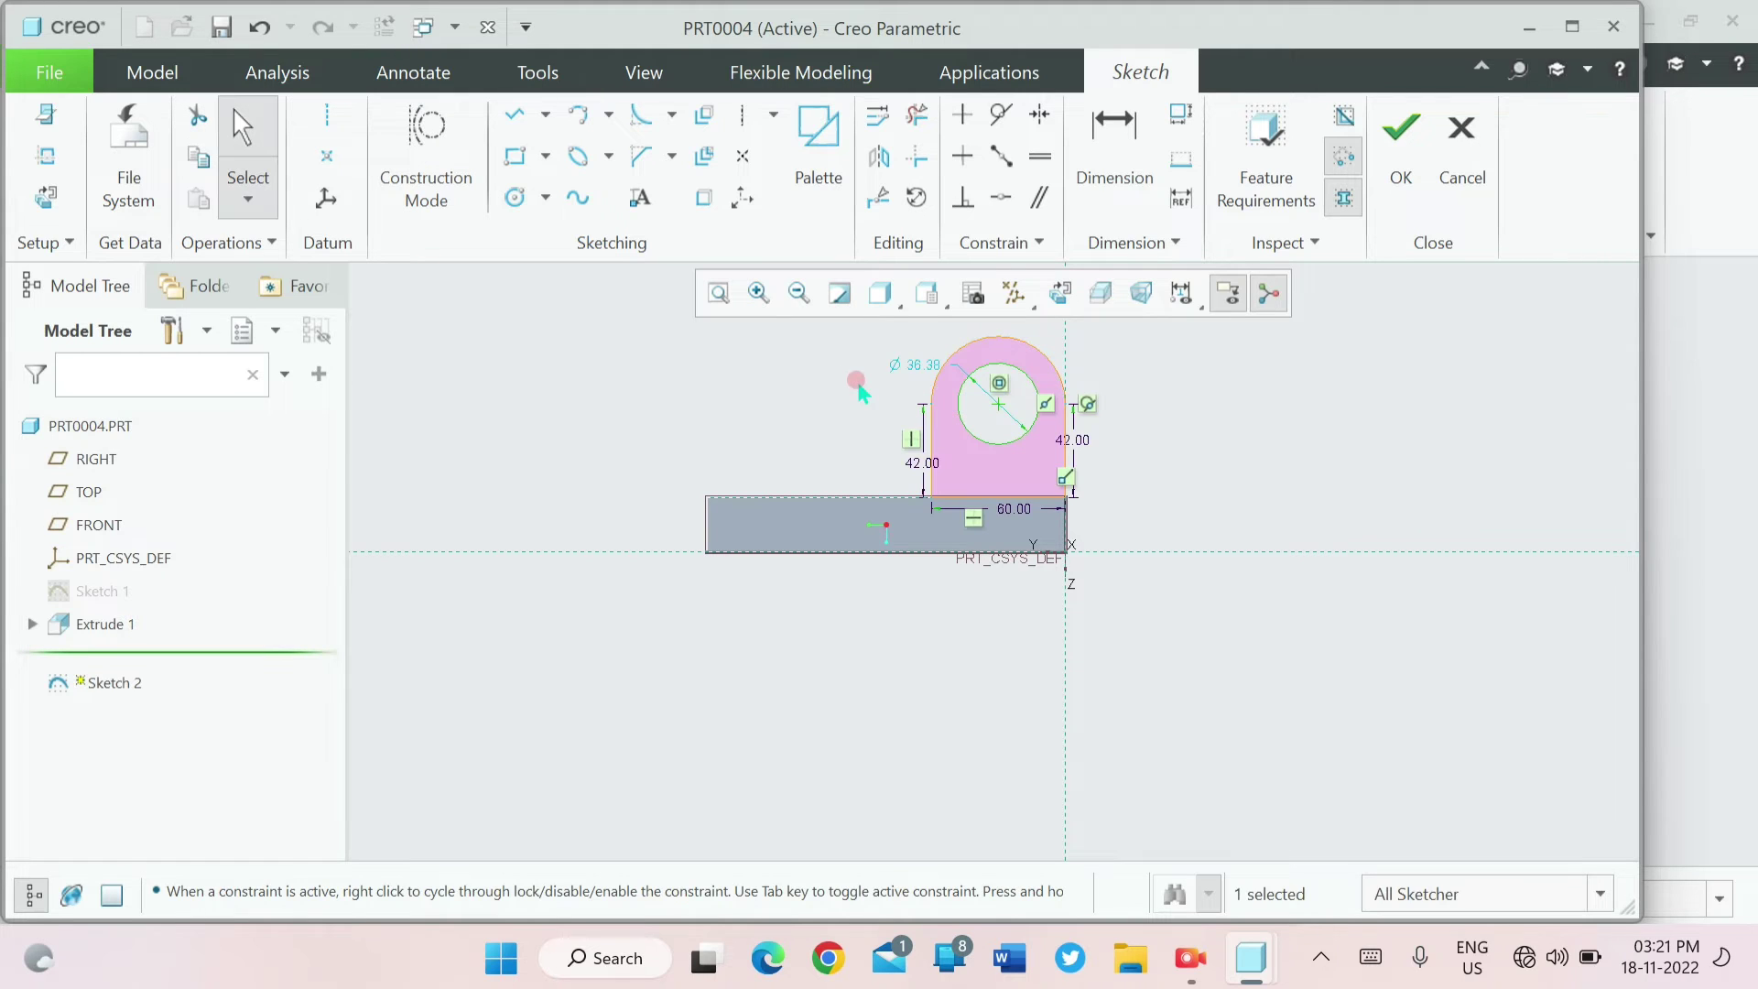
- Set the hole circle's diameter to 30 and finish the upright sketch
double_click(916, 367)
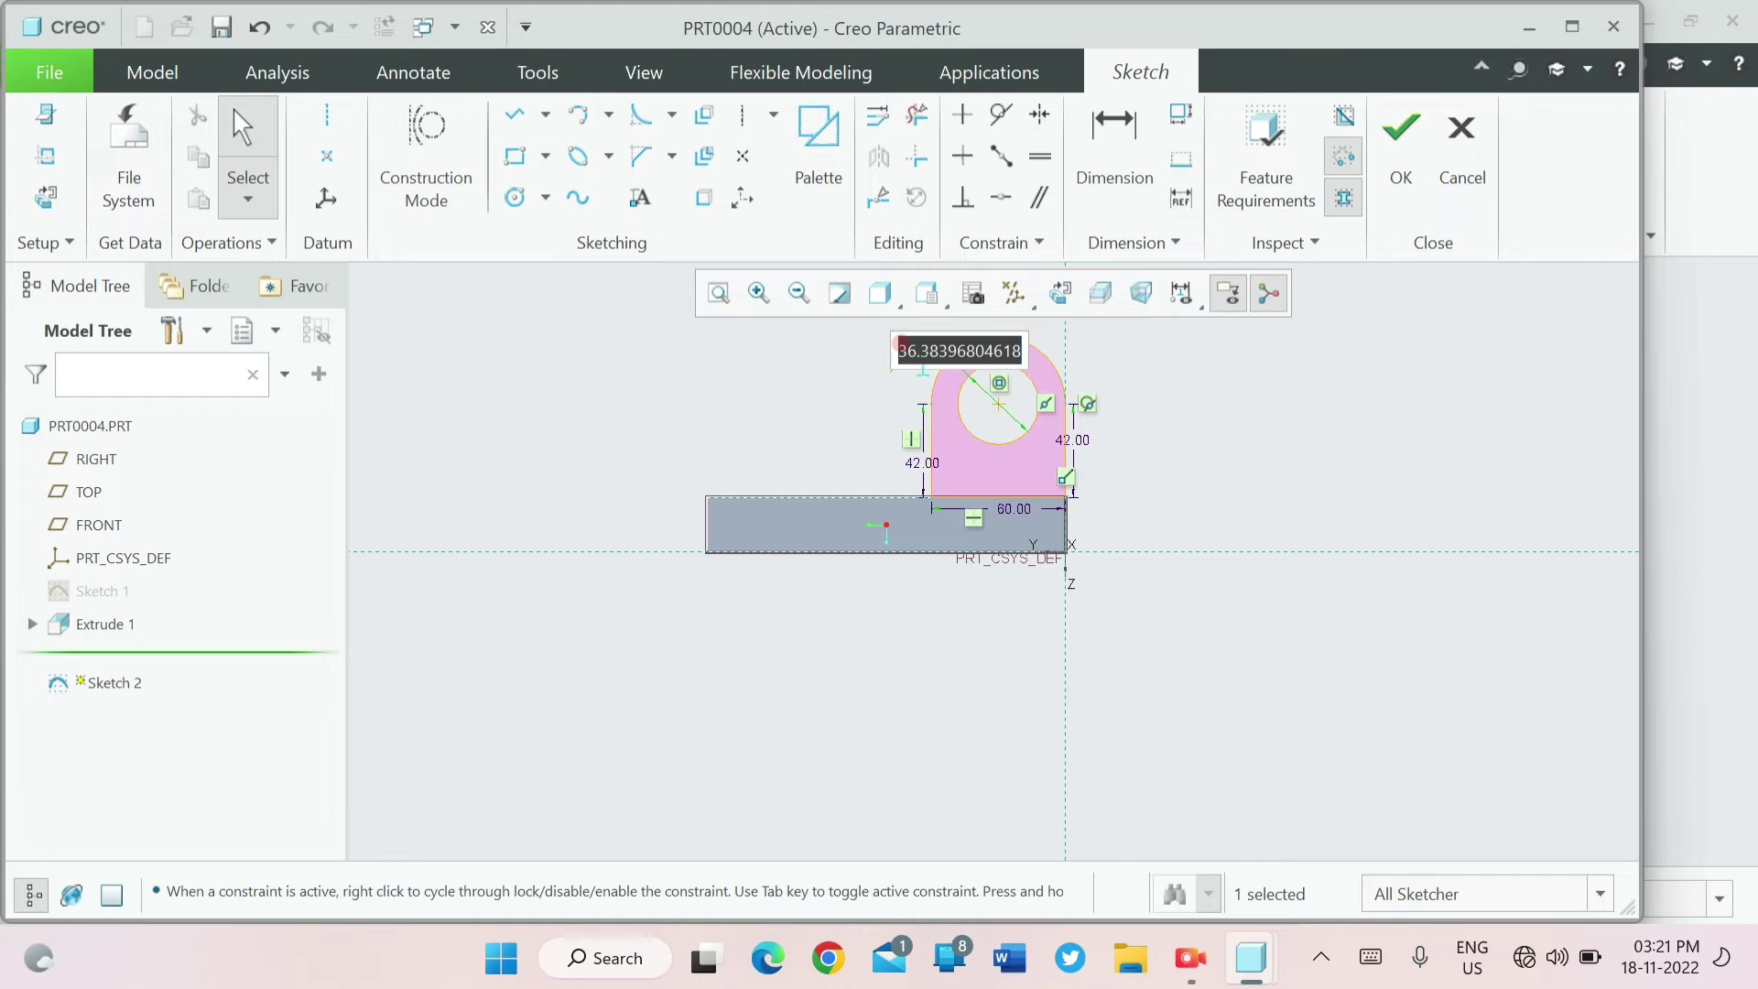
type("30")
key("Return")
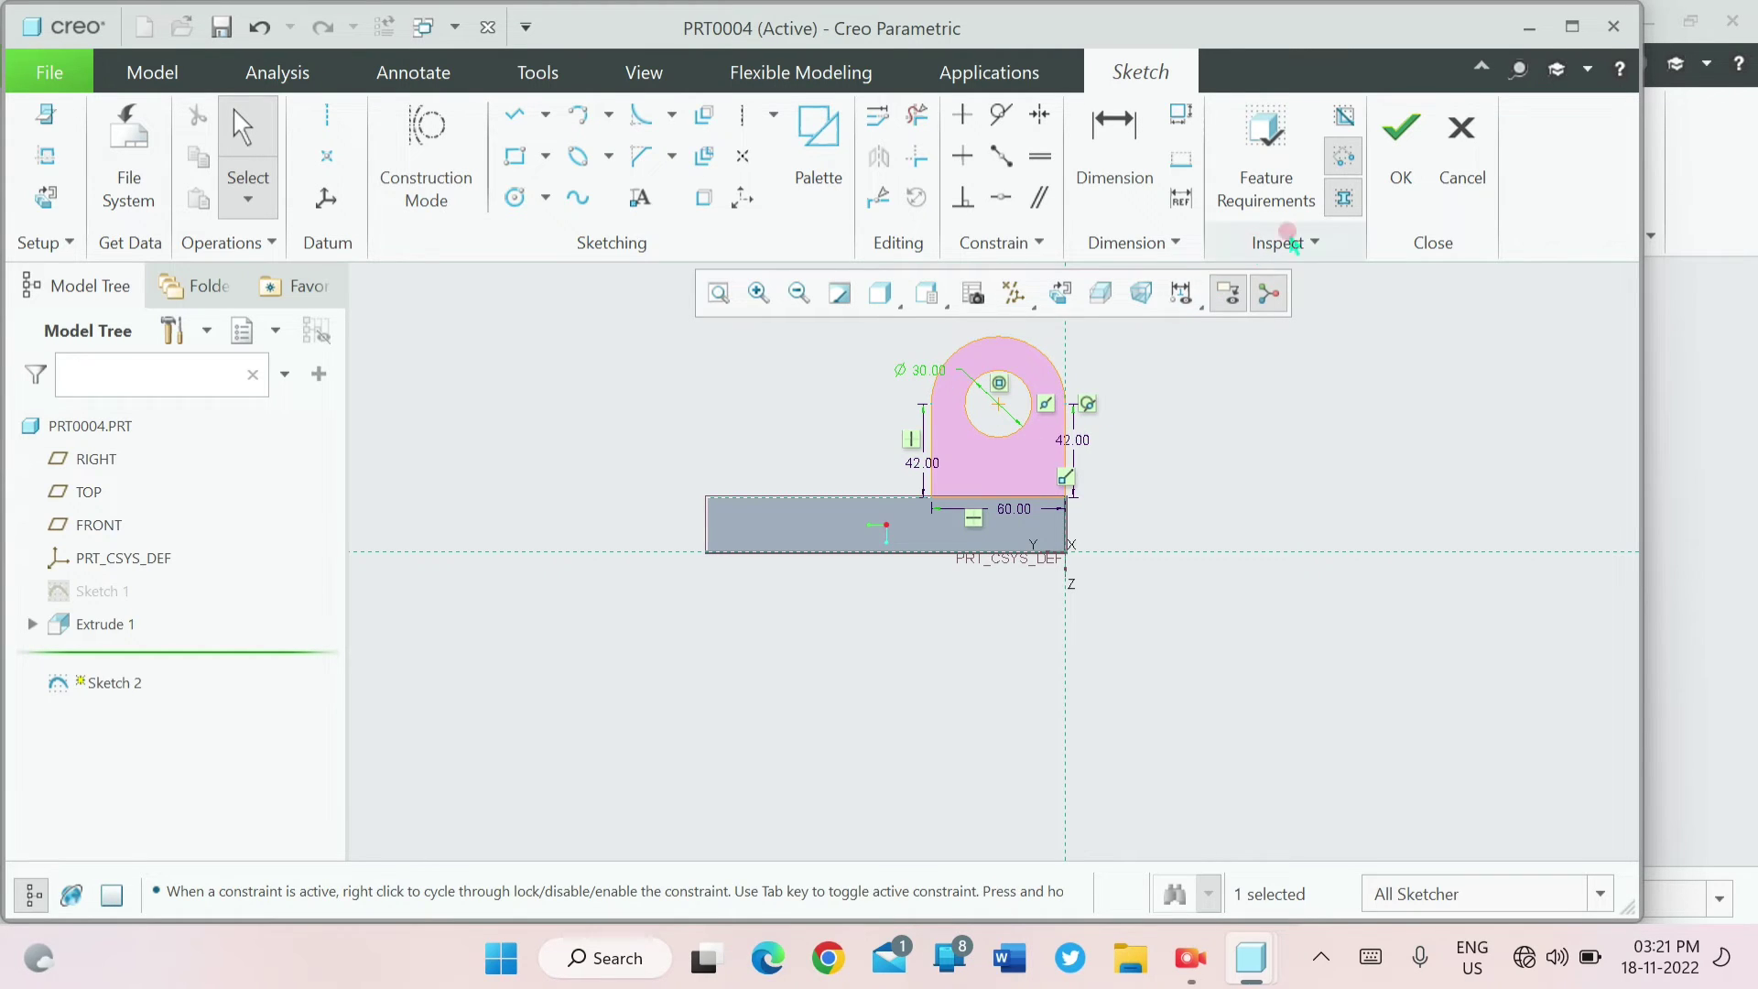
left_click(1403, 160)
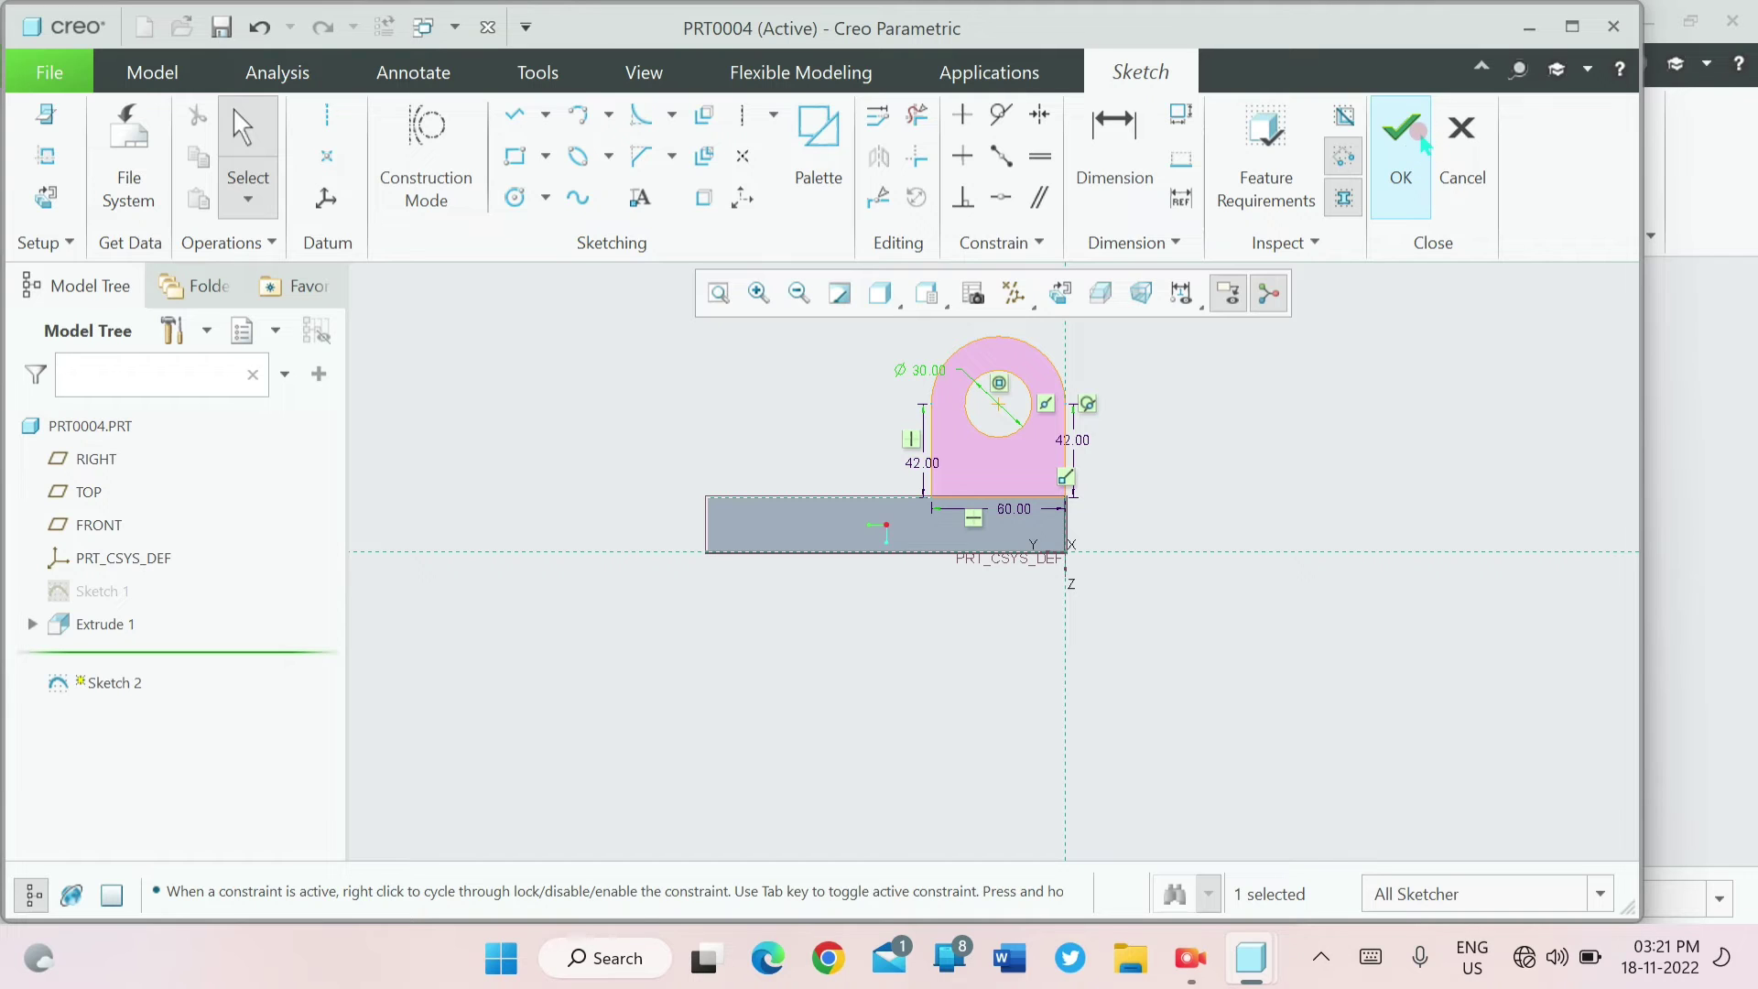
left_click(1420, 139)
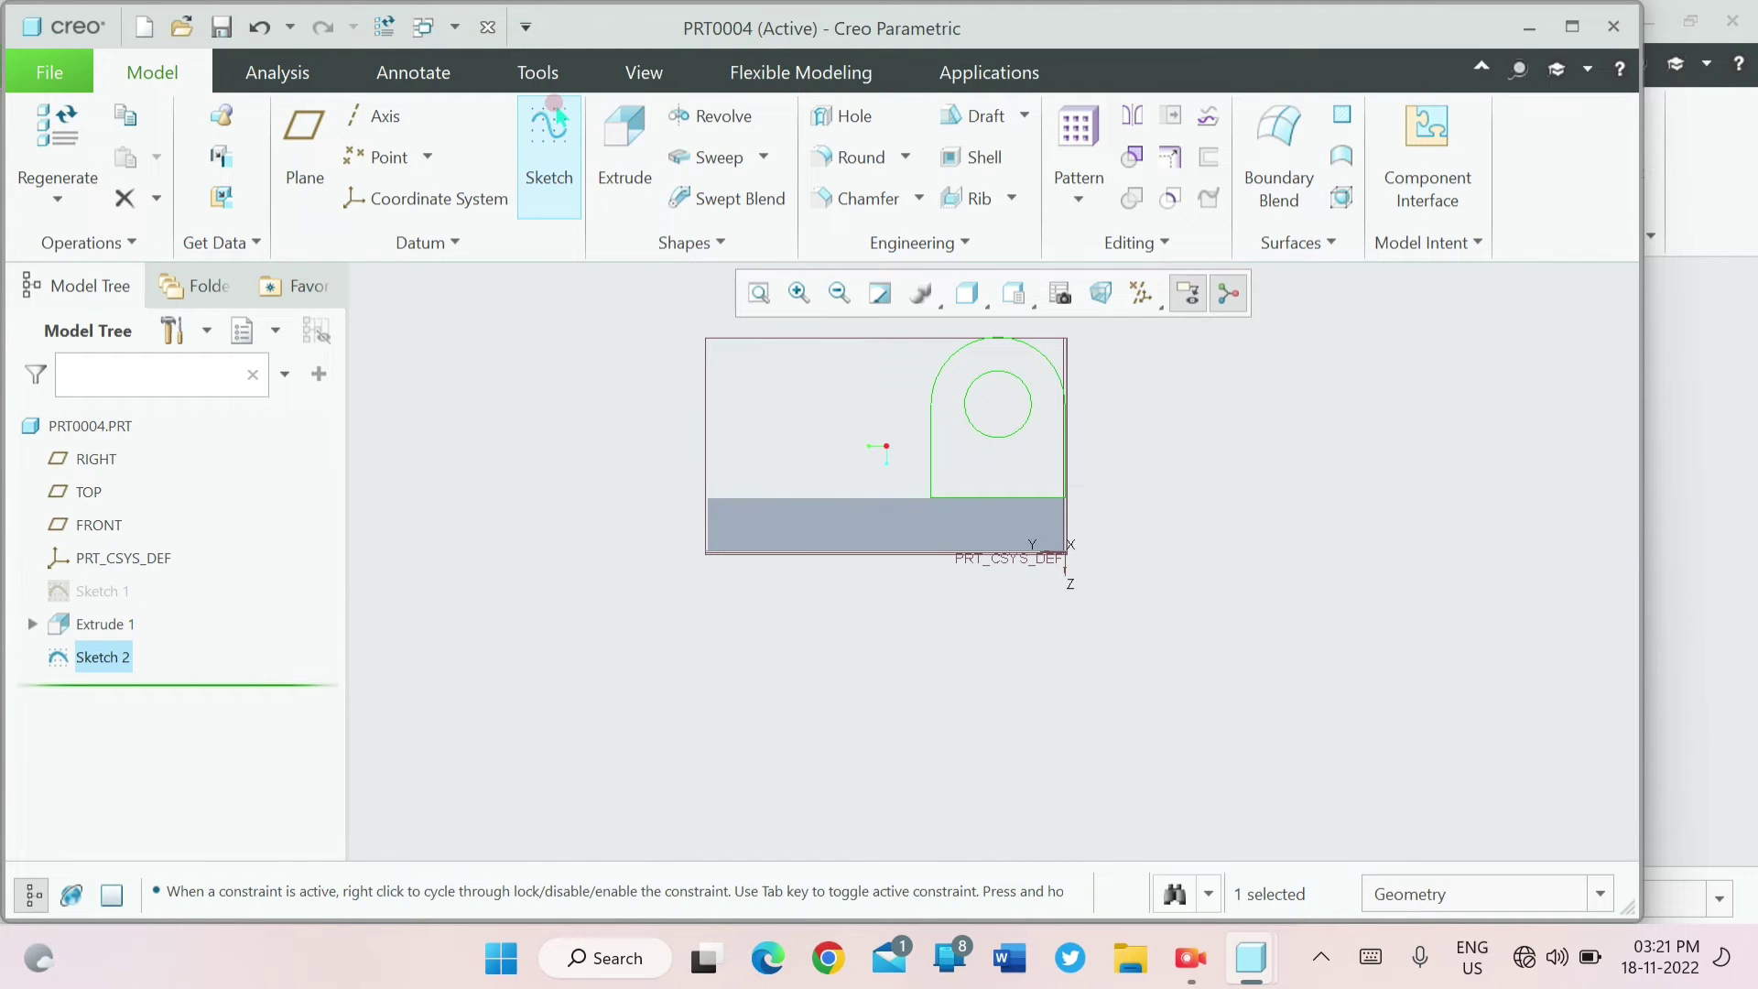
left_click(618, 154)
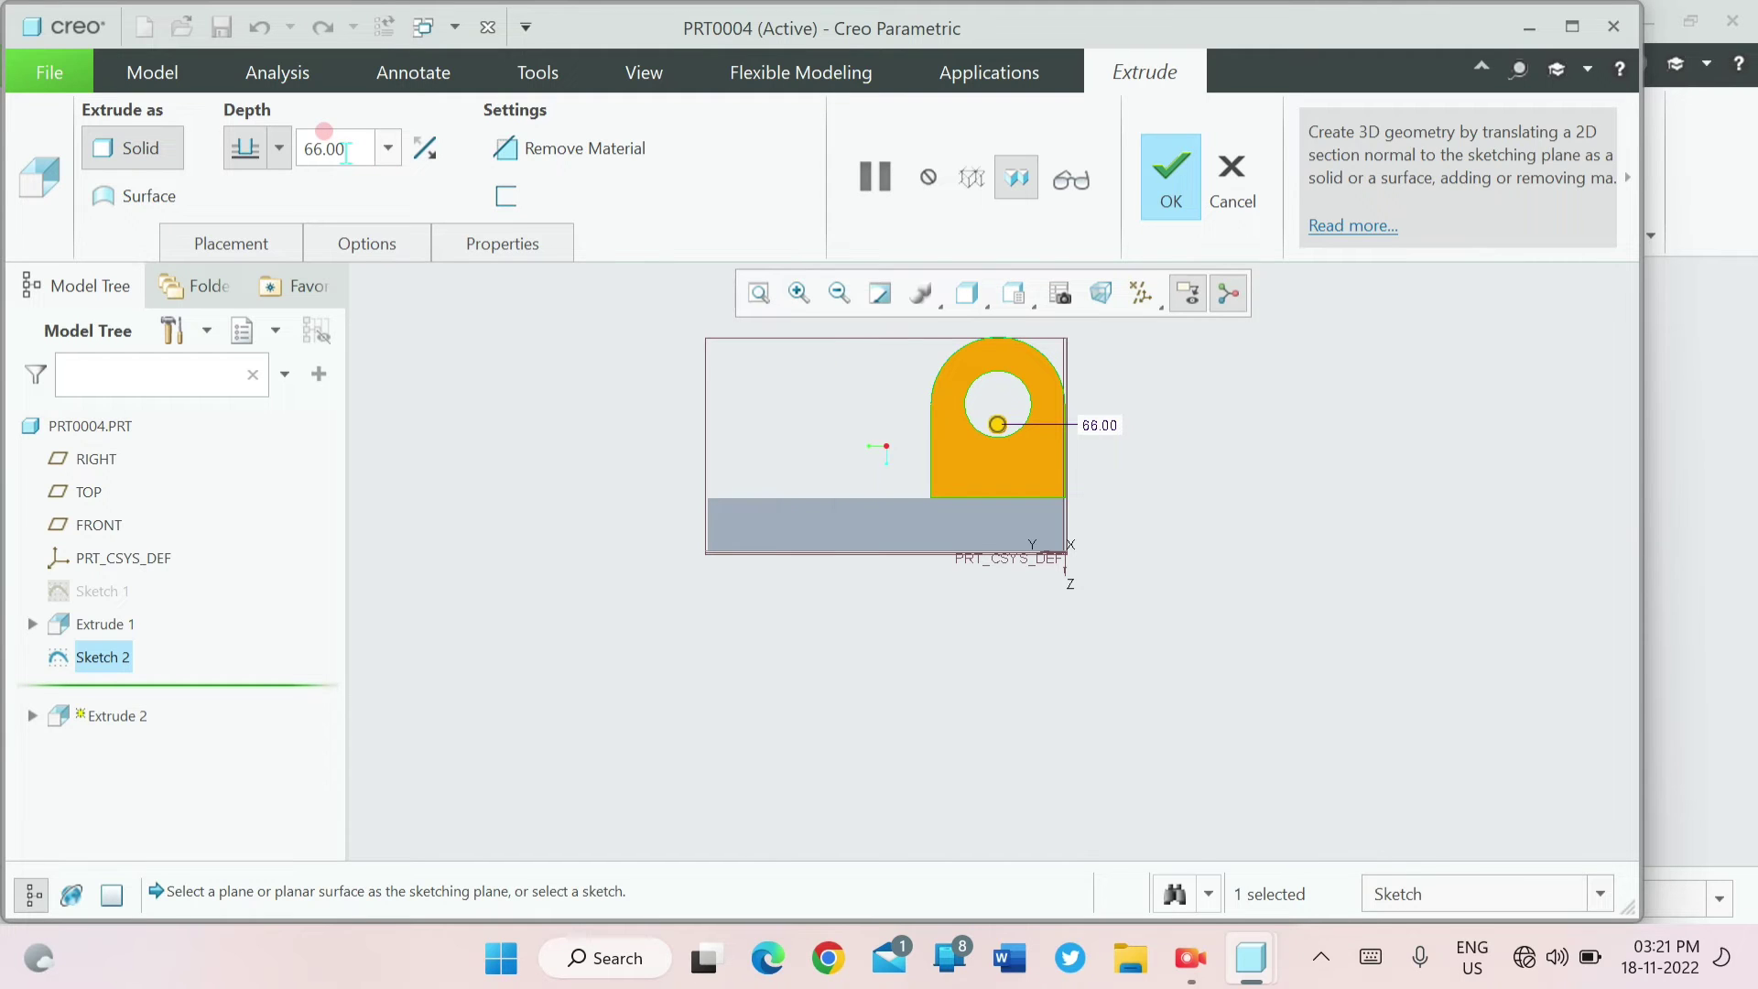
middle_click_drag(614, 421, 824, 451)
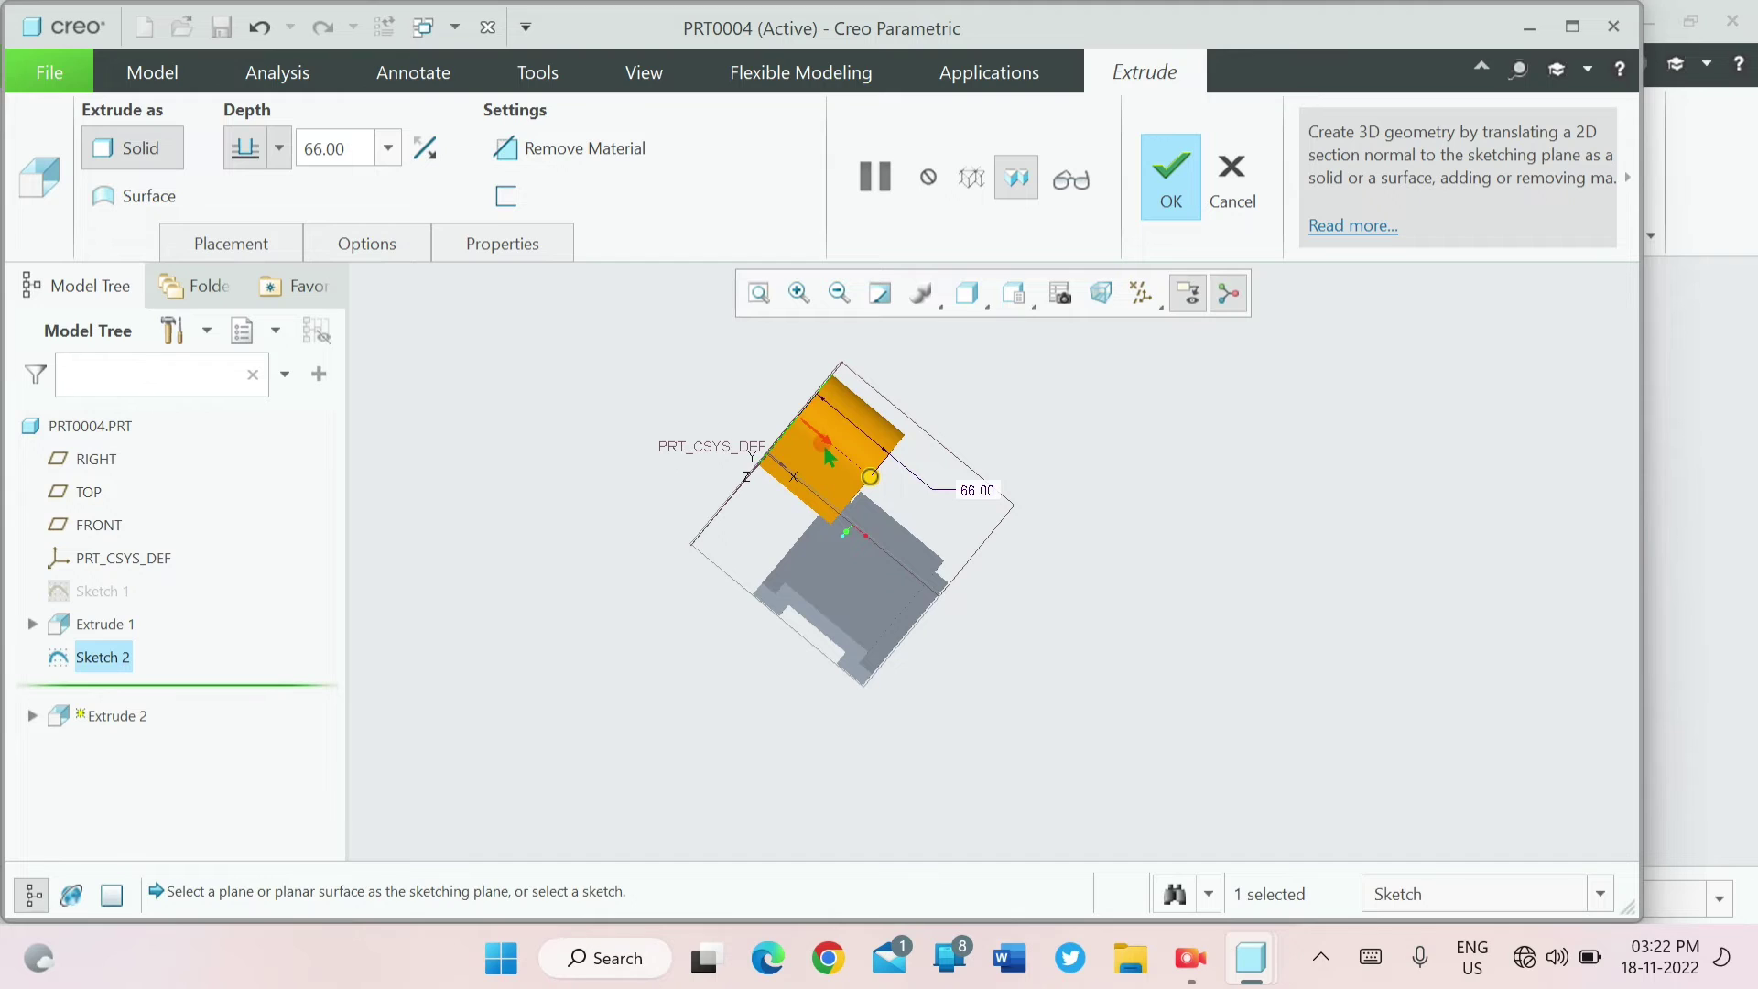
left_click(824, 448)
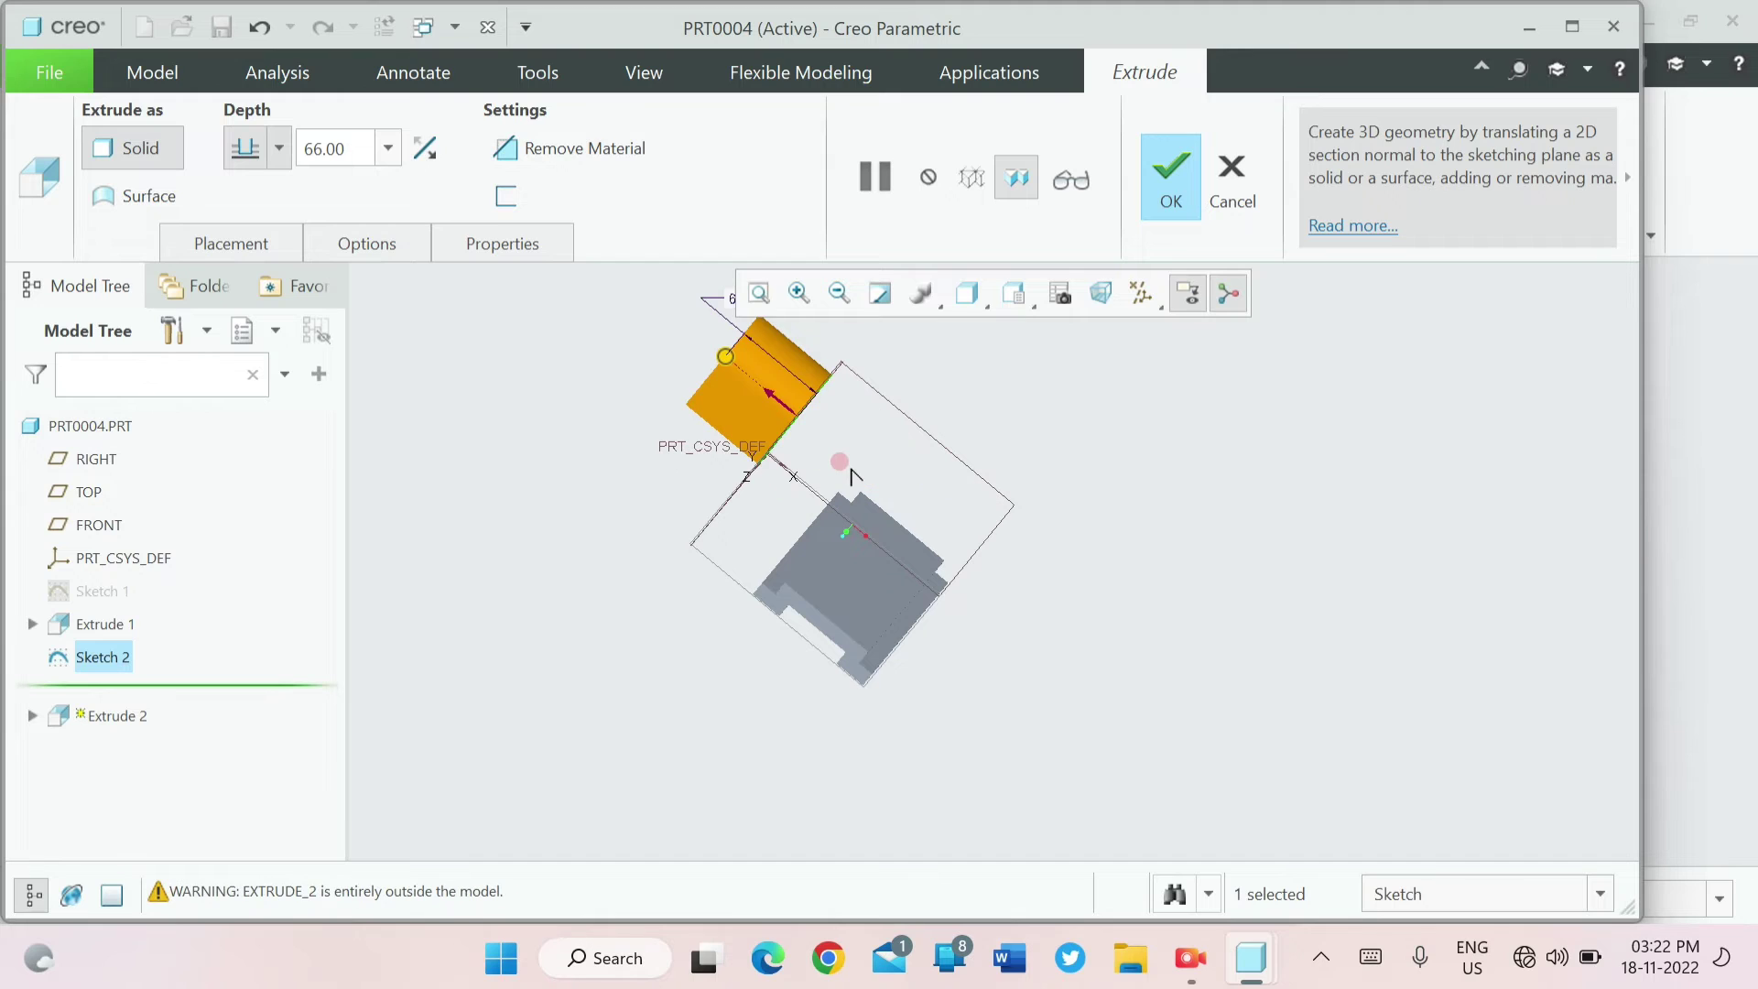
left_click(769, 396)
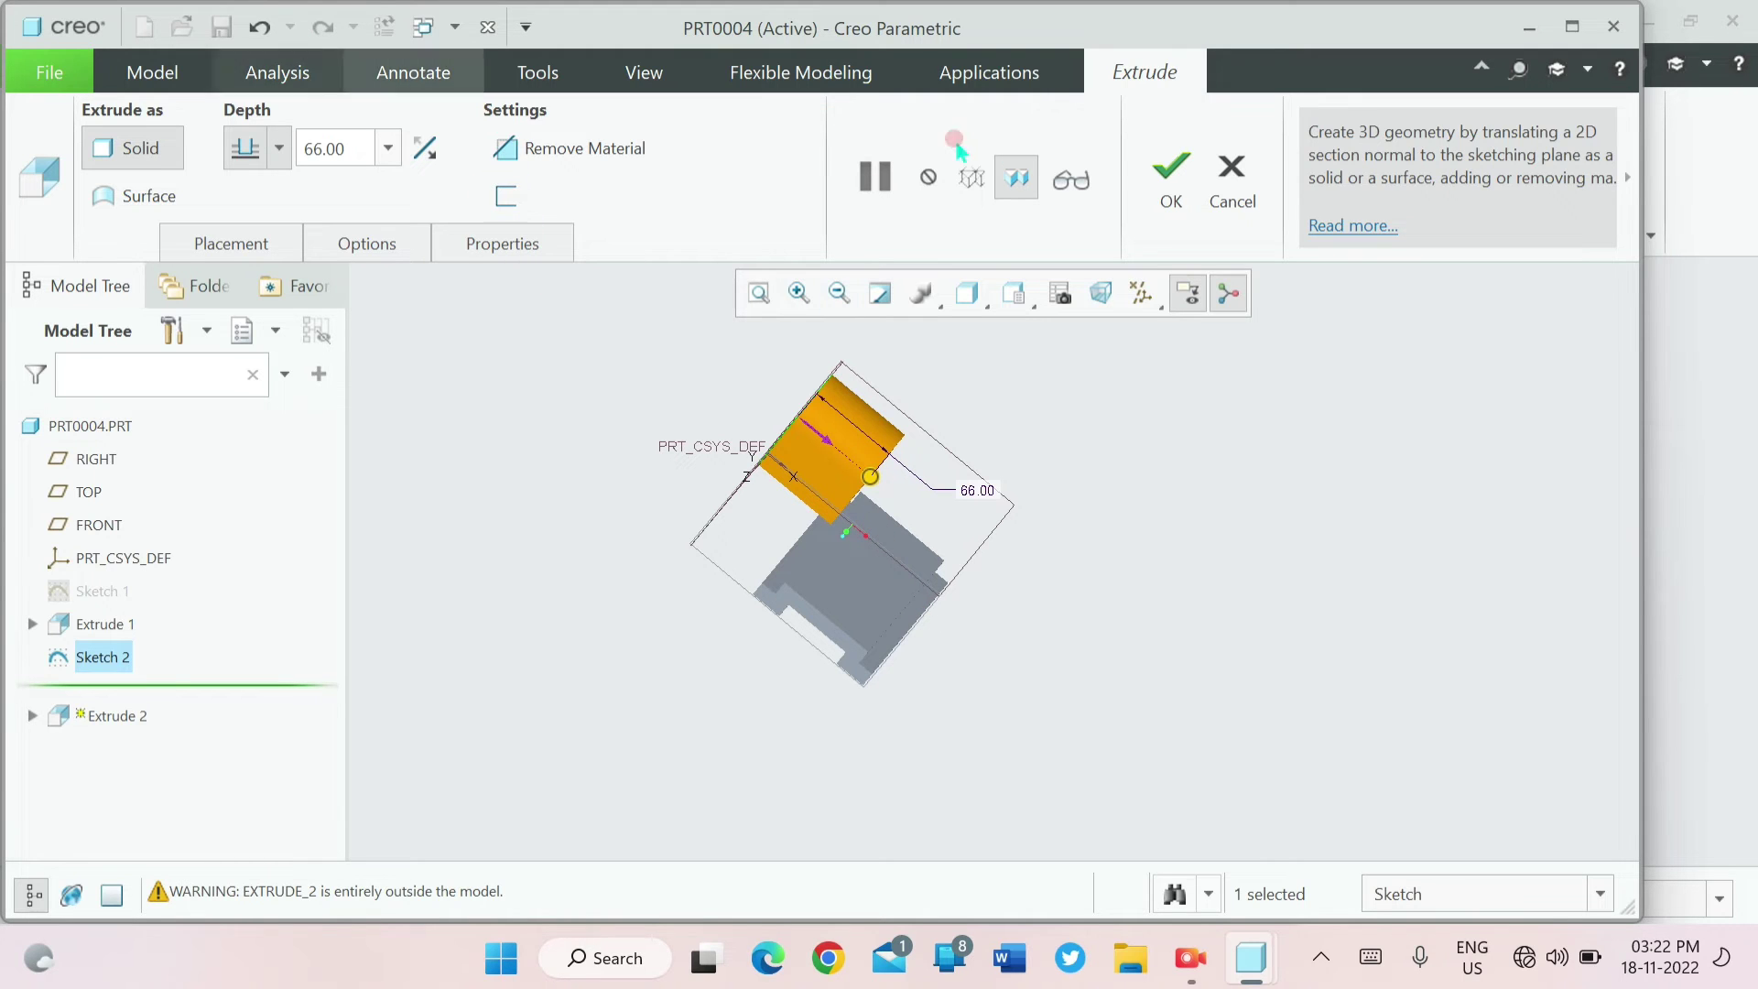
left_click(1231, 183)
left_click(893, 521)
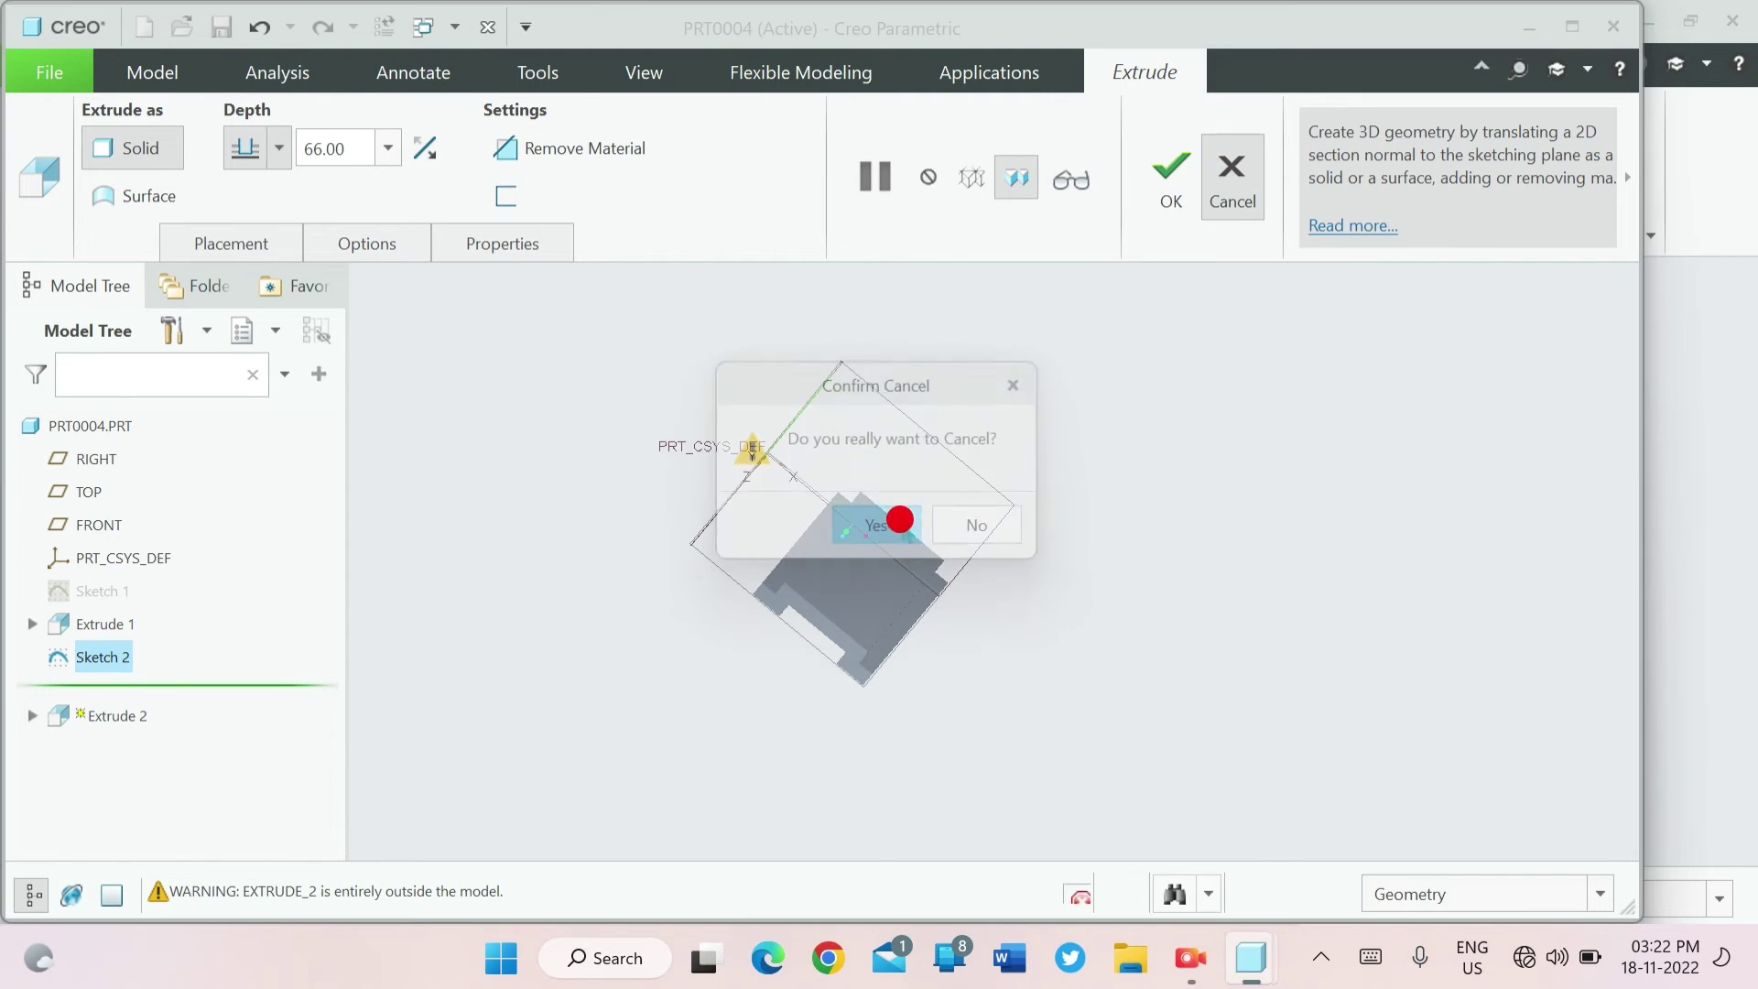
- Edit Sketch 1, moving the whole base profile with its centerline horizontally onto the vertical reference through the origin, and finish the sketch
left_click(99, 624)
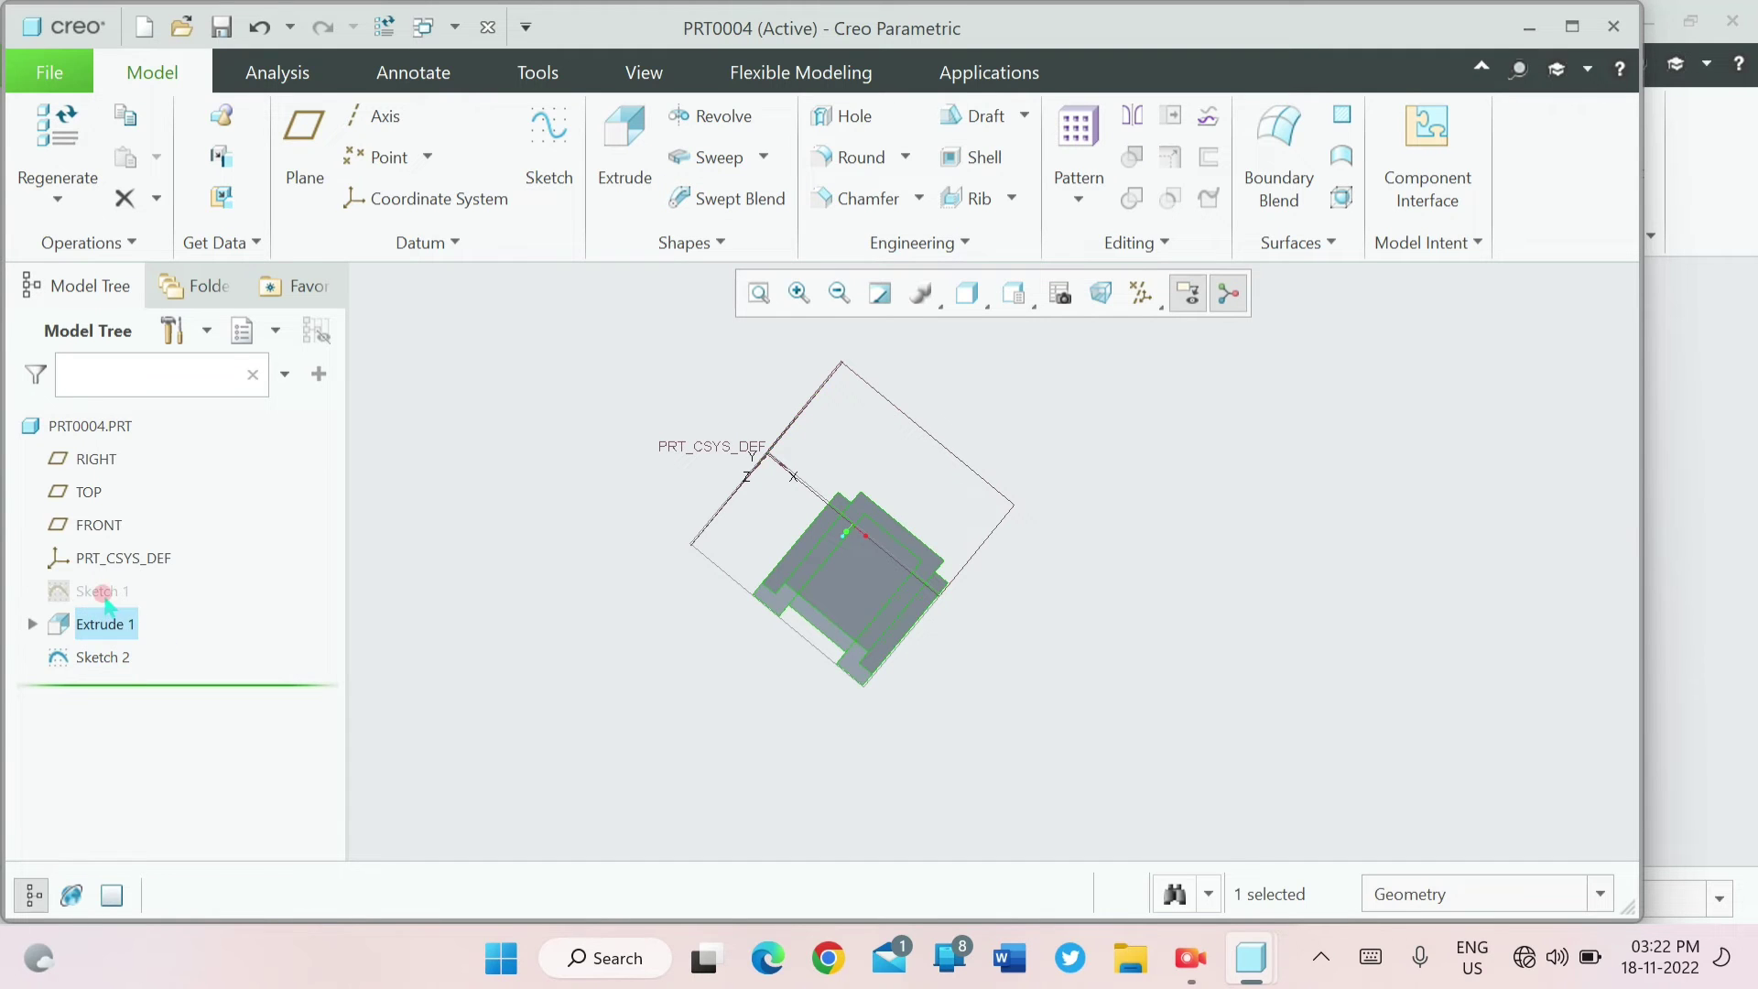
left_click(98, 591)
left_click(145, 432)
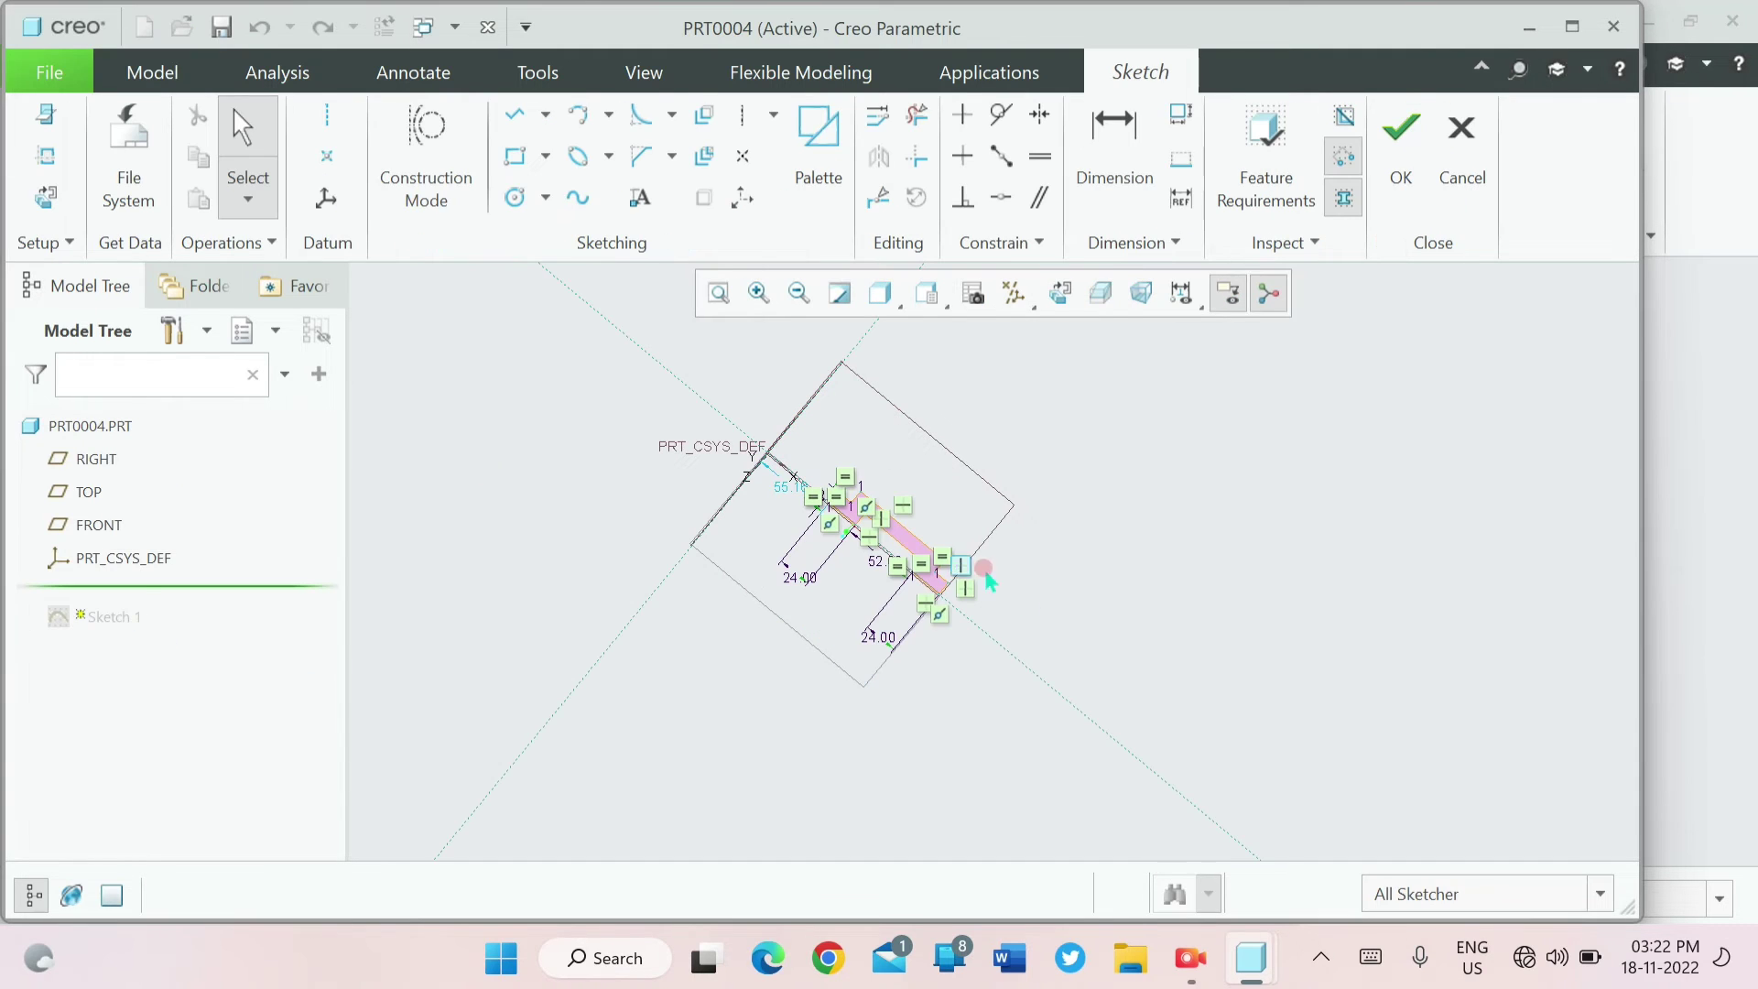
left_click(1060, 291)
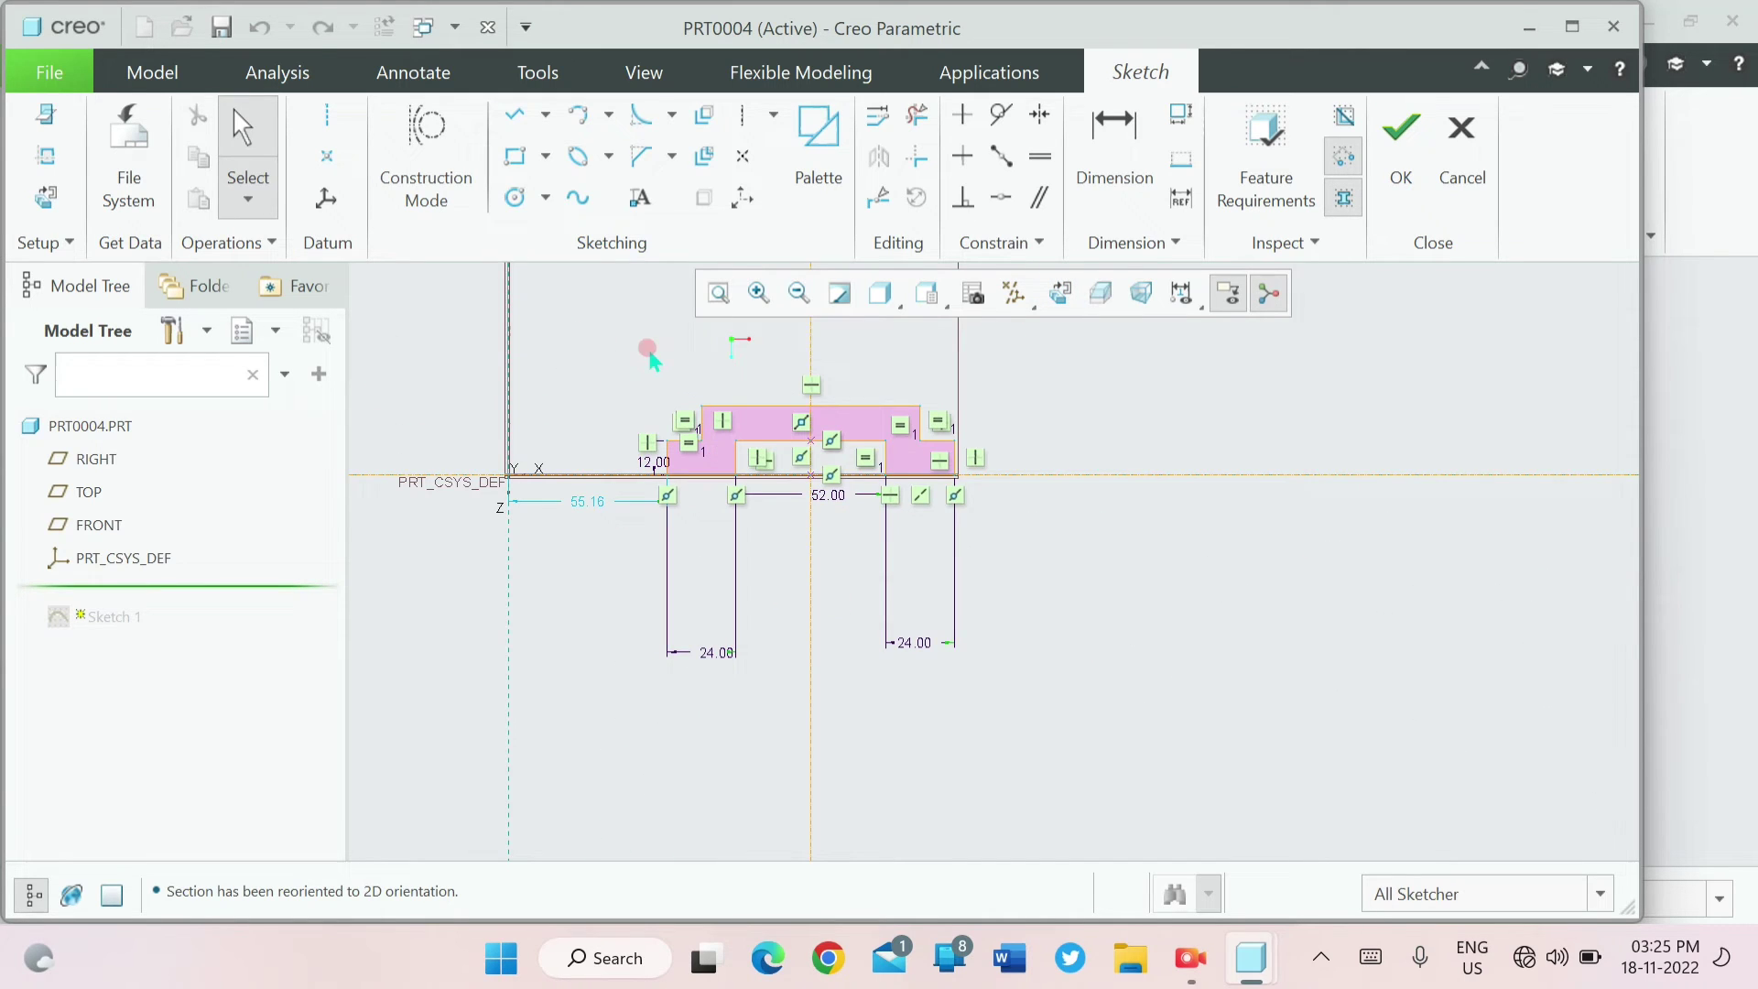
mouse_move(556, 317)
left_mouse_down()
mouse_move(1040, 620)
mouse_move(1026, 609)
left_mouse_up()
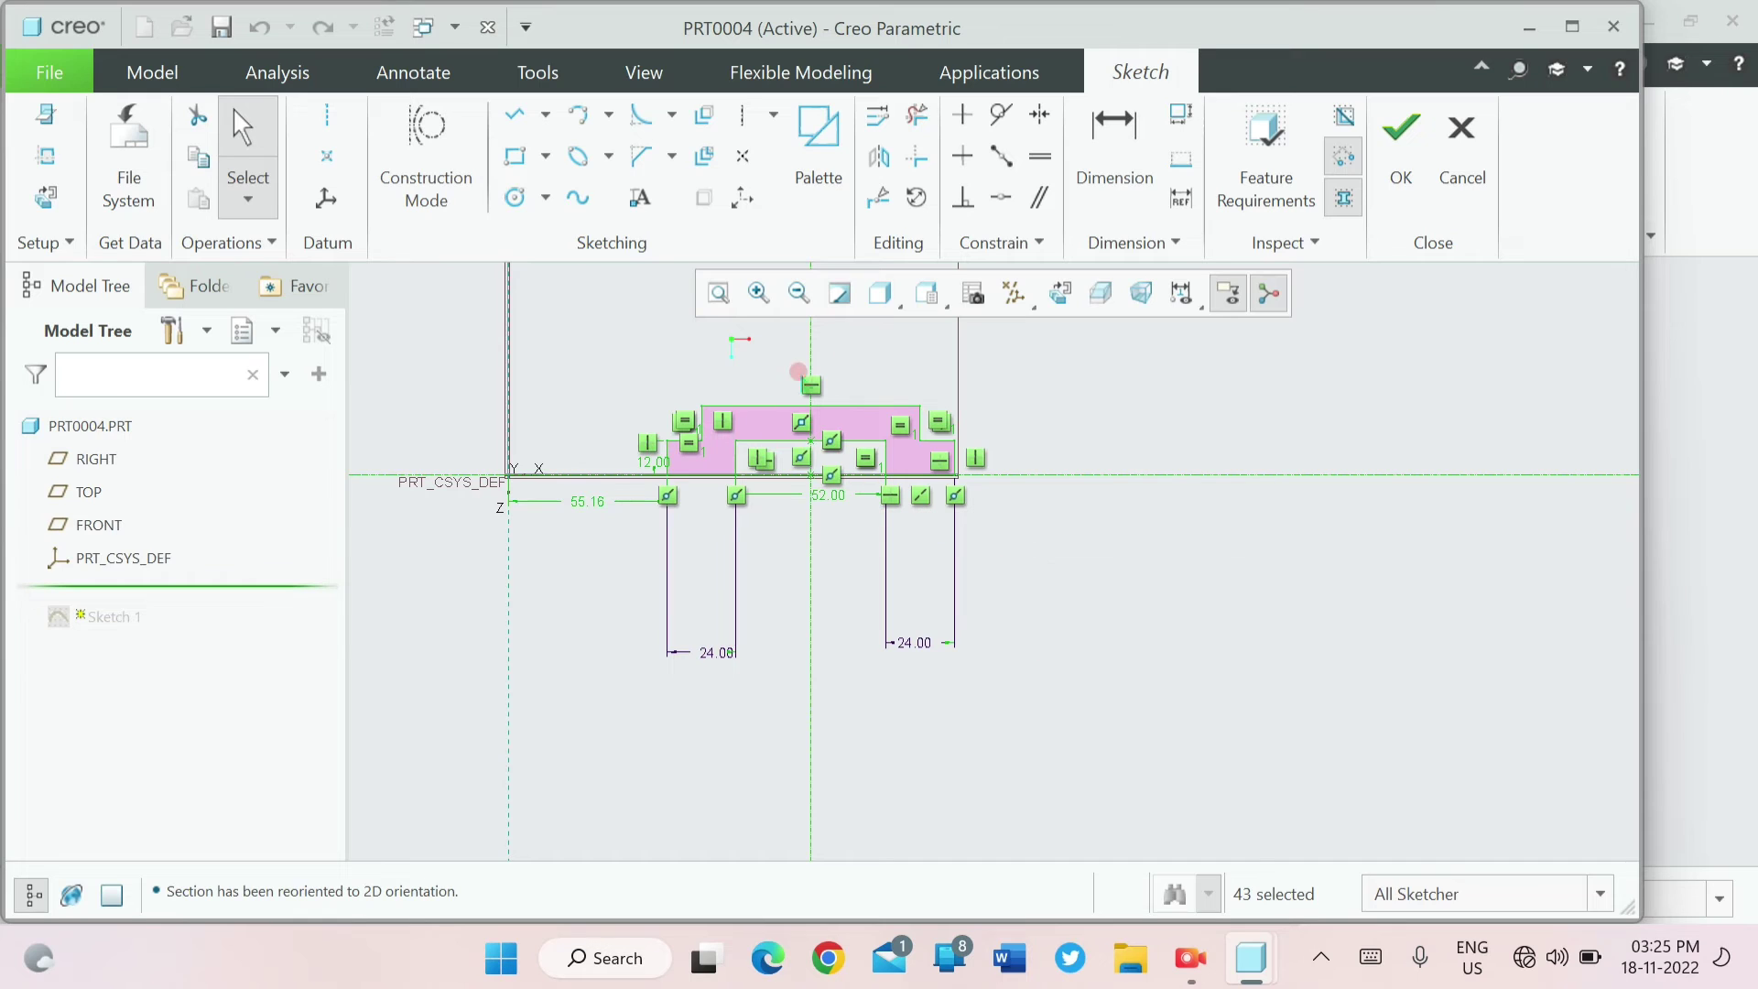
left_click_drag(810, 352, 693, 376)
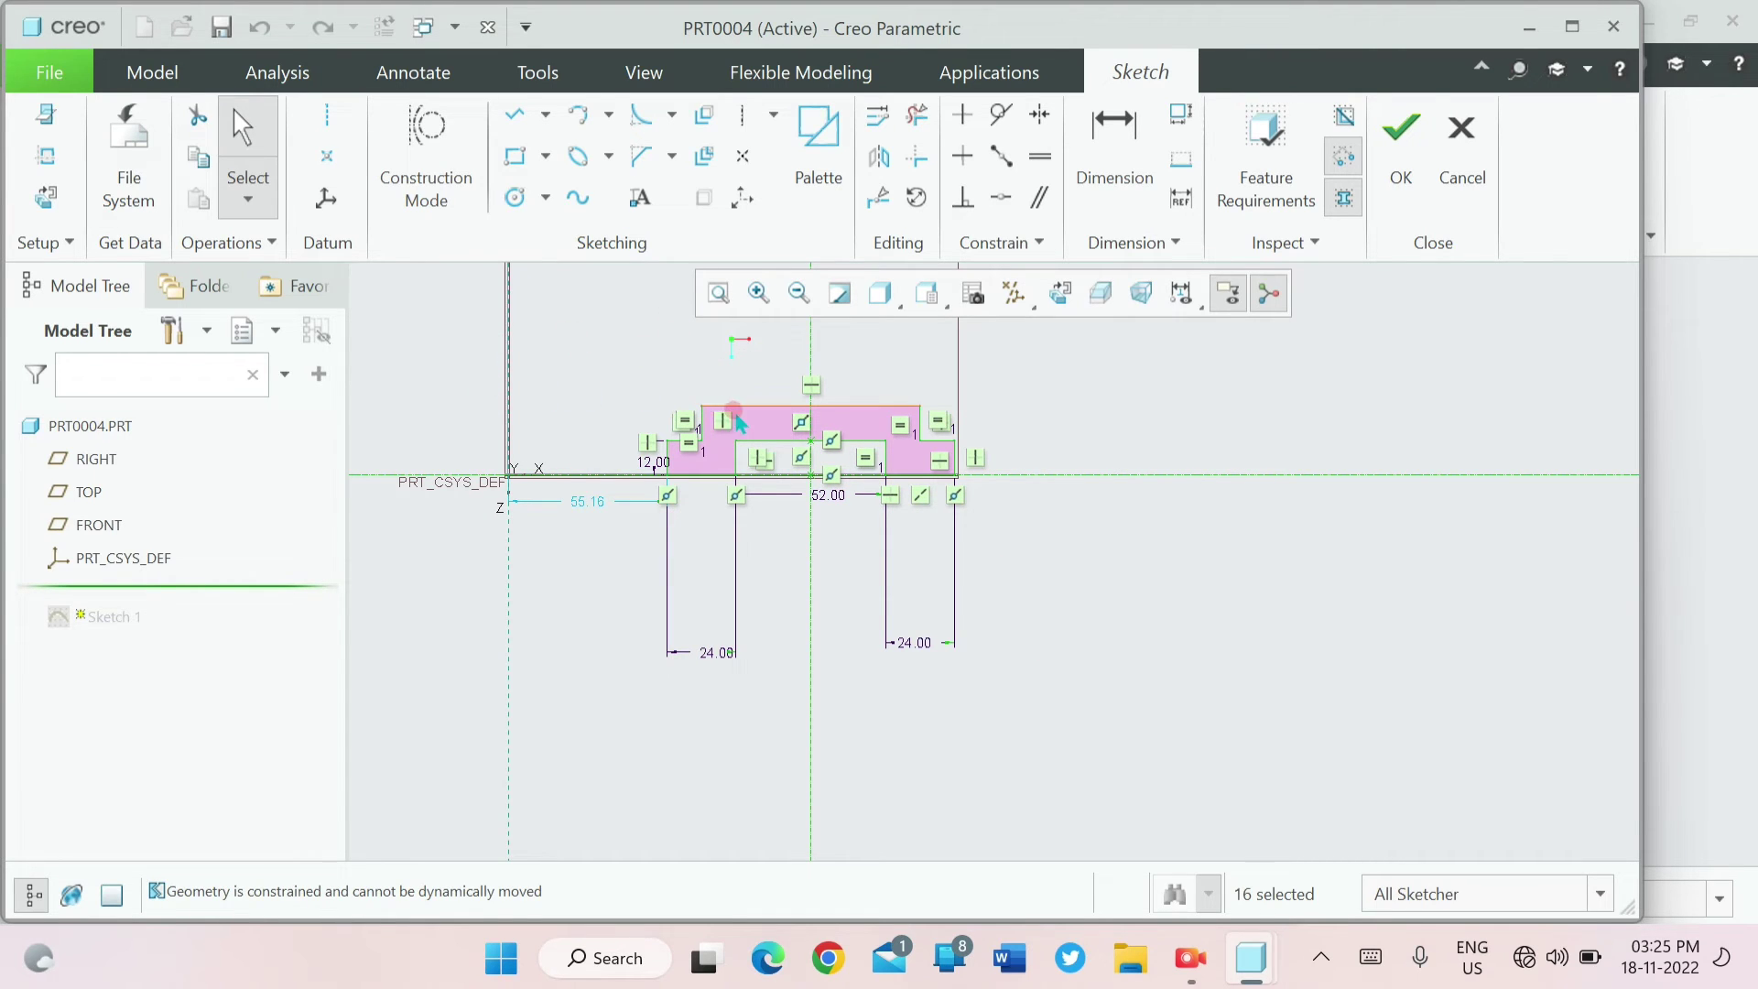
mouse_move(747, 410)
left_mouse_down()
mouse_move(467, 425)
mouse_move(438, 447)
left_mouse_up()
scroll(600, 437, "up", 2)
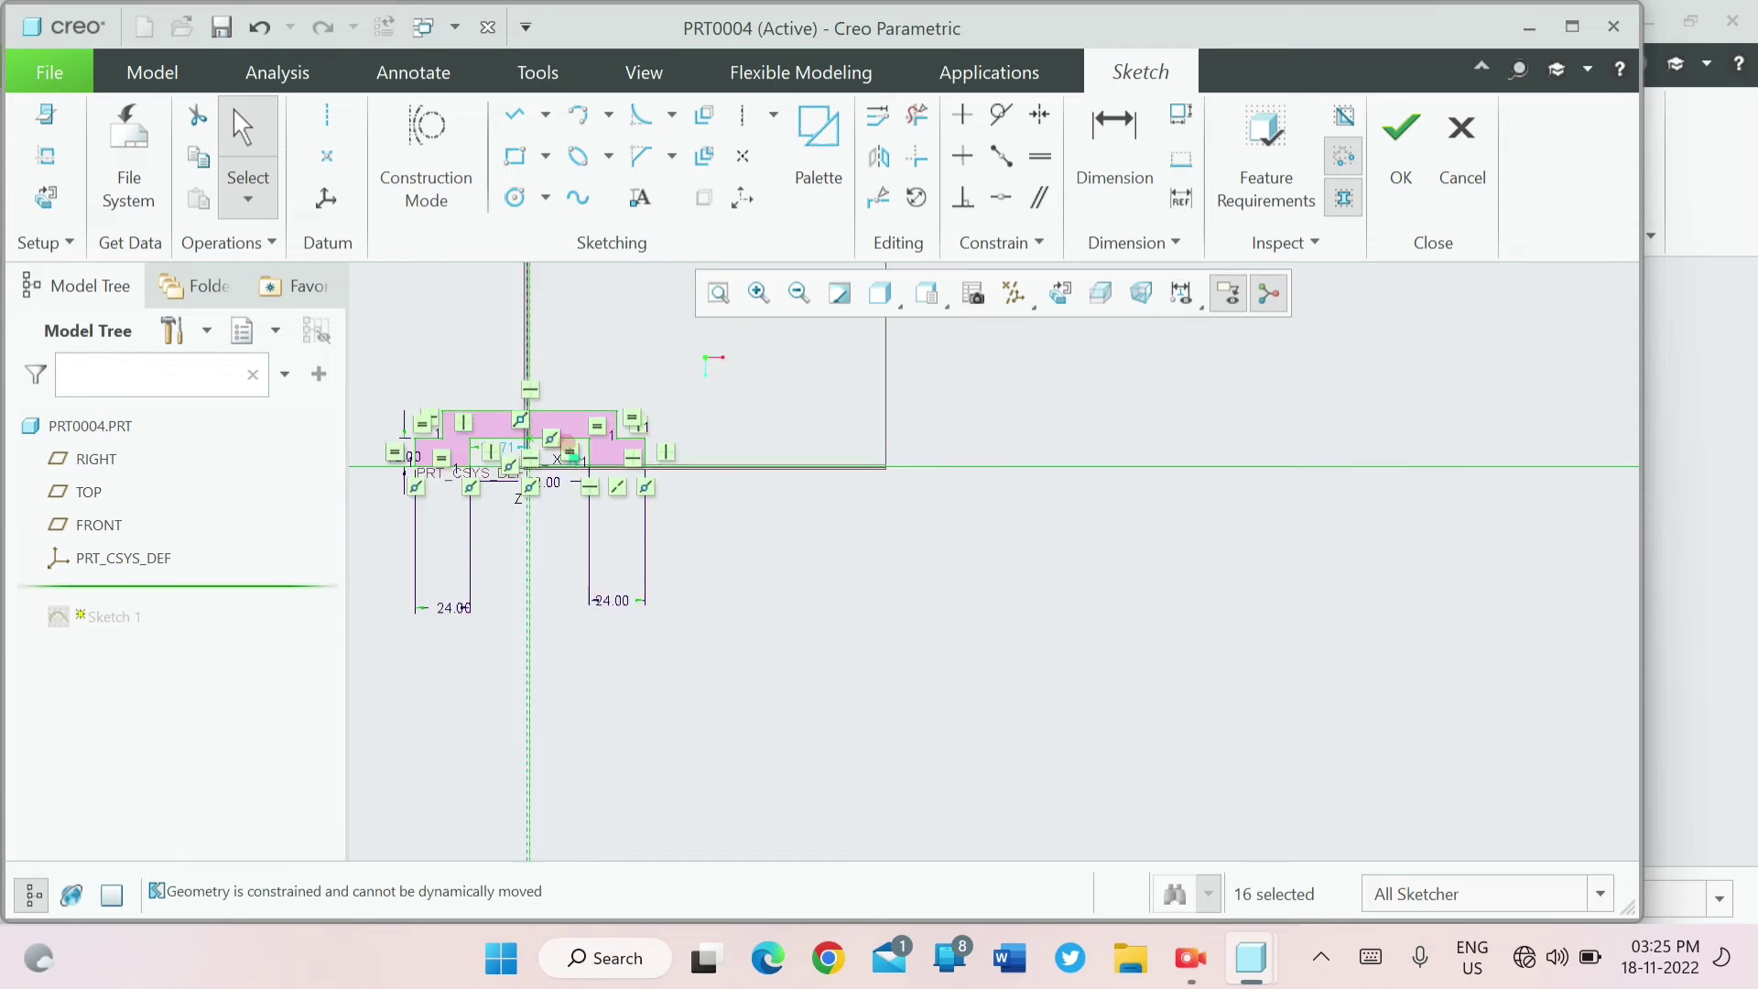
scroll(401, 343, "down", 3)
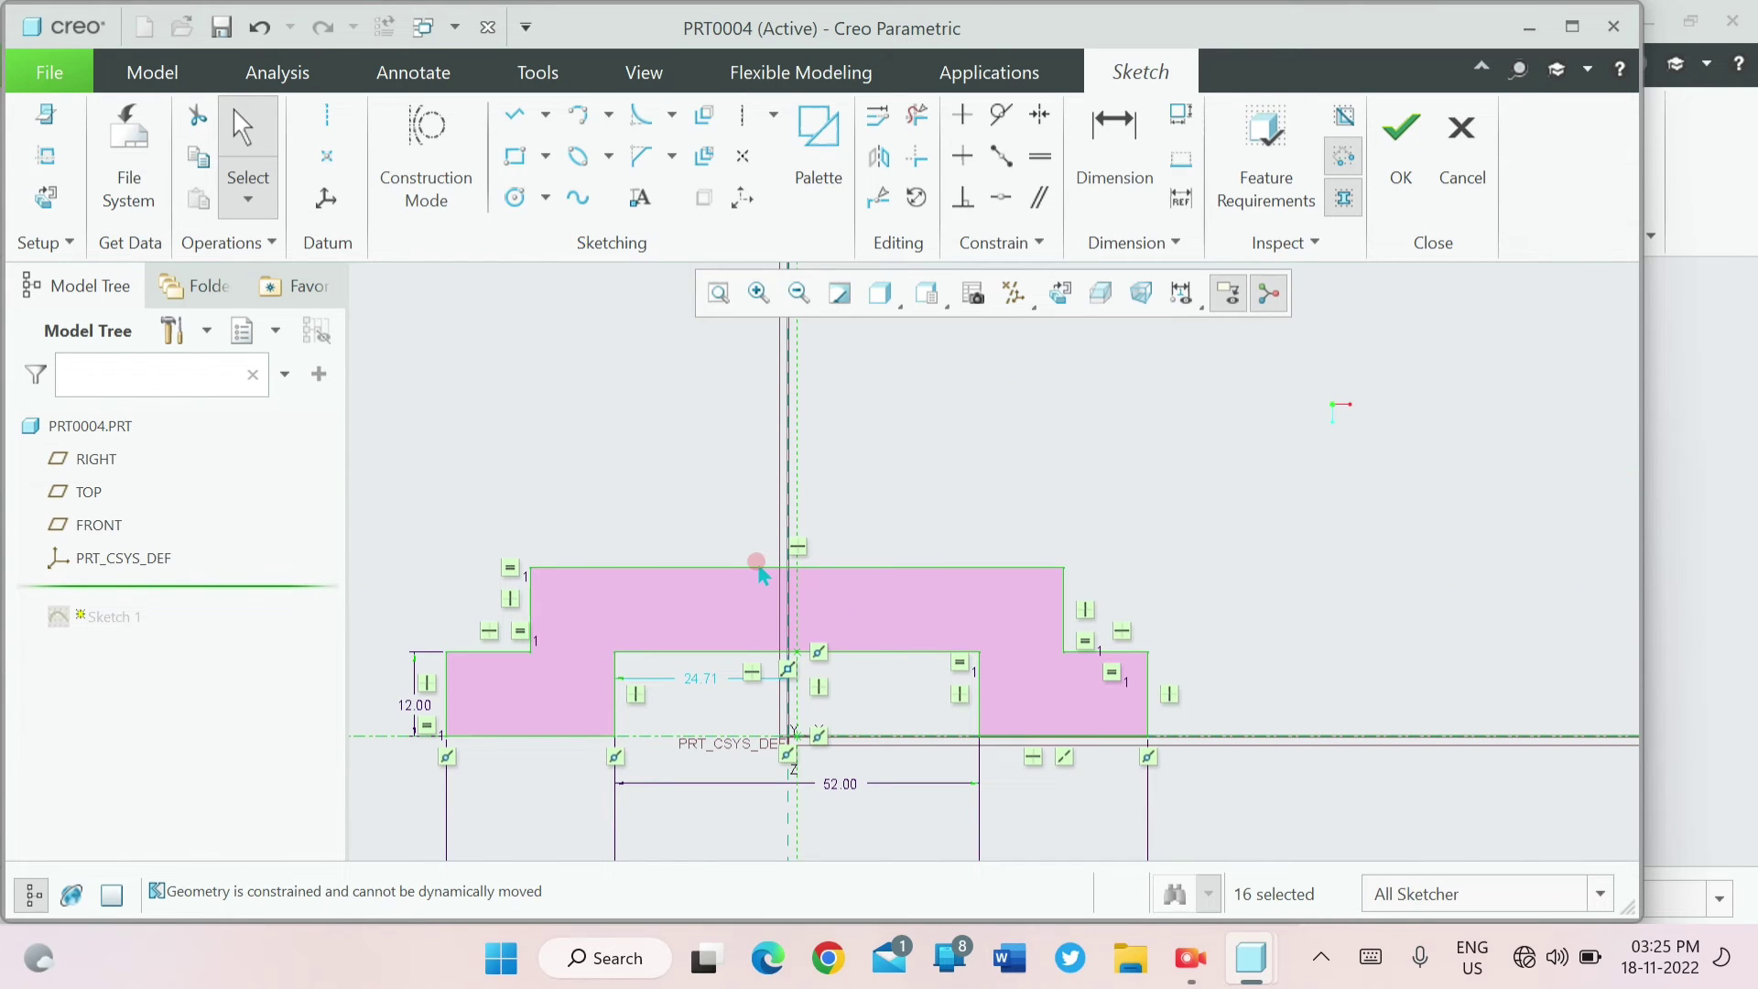
mouse_move(765, 569)
left_mouse_down()
mouse_move(728, 579)
mouse_move(751, 581)
left_mouse_up()
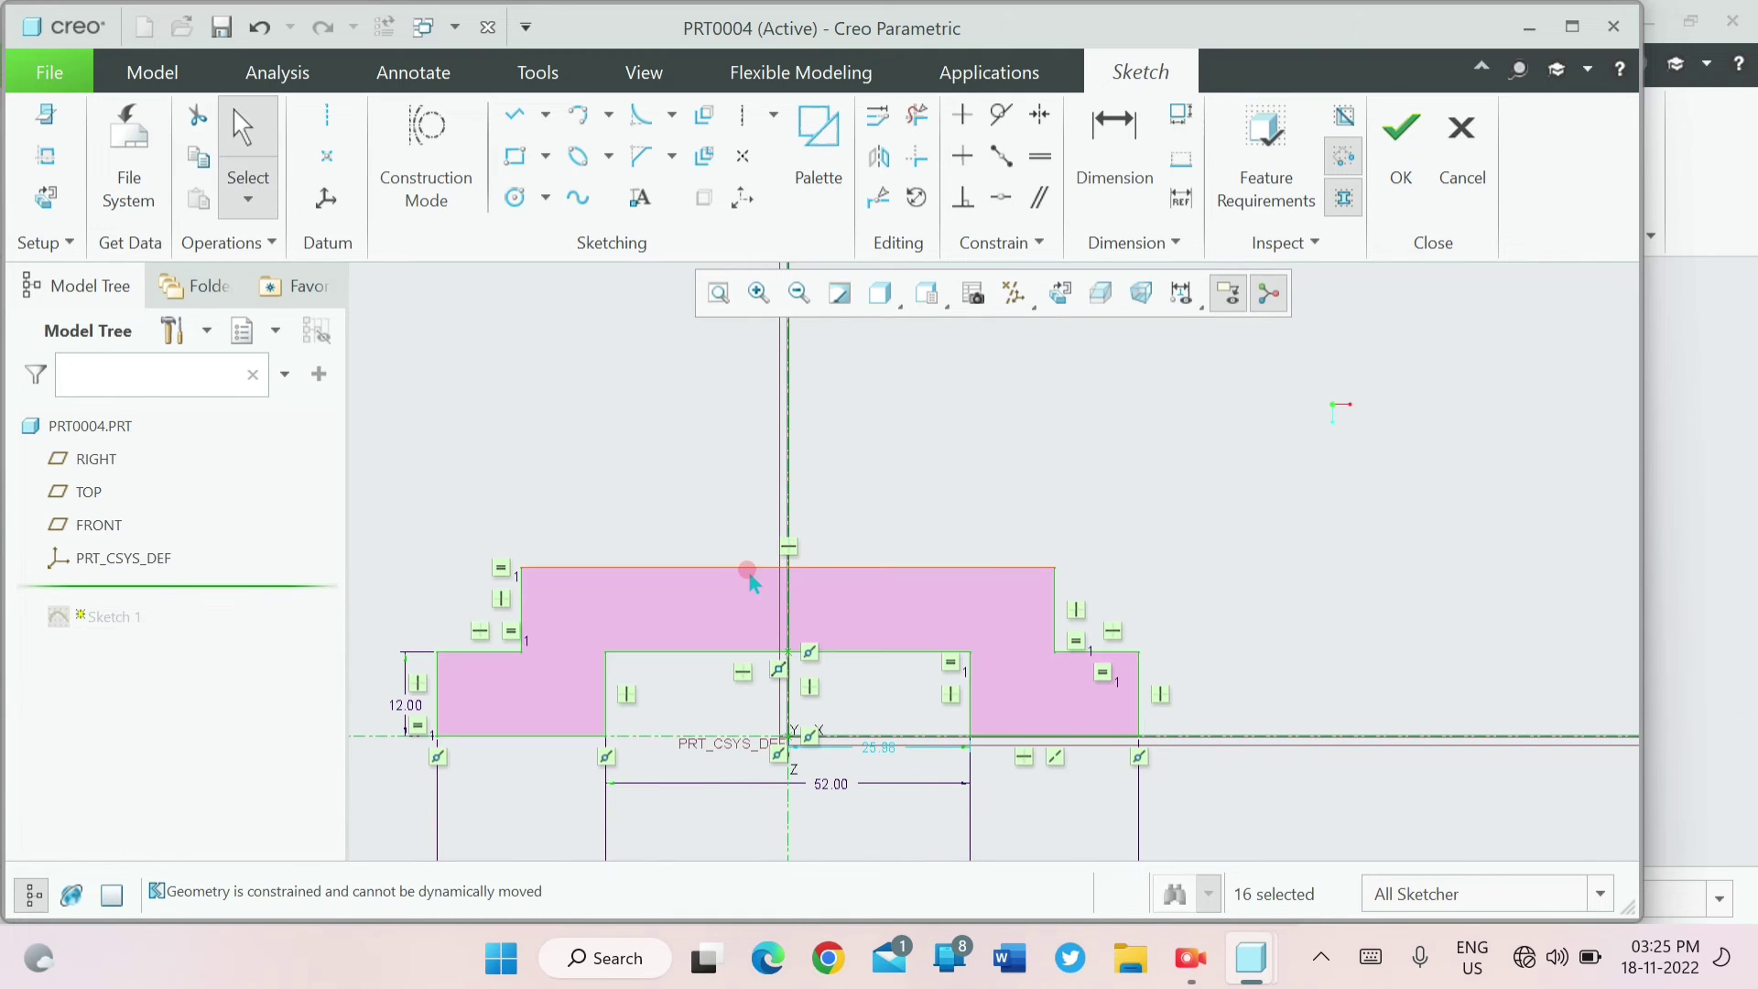
left_click(968, 431)
left_click(1401, 137)
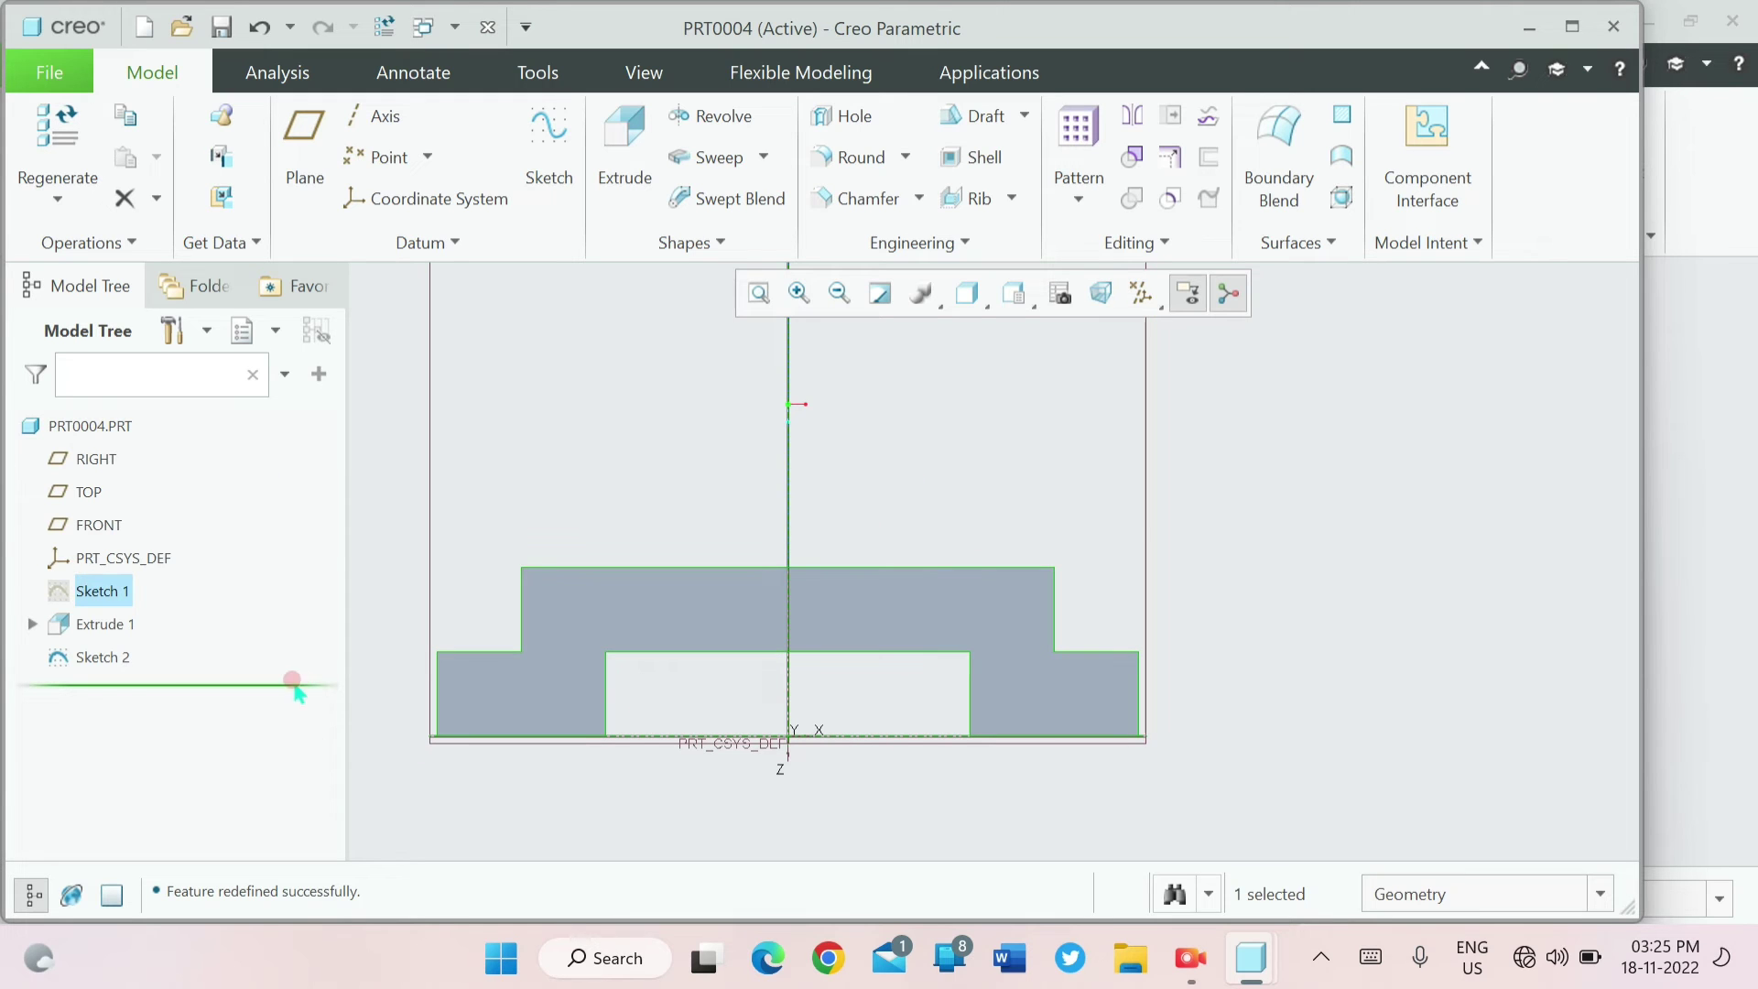
- Reopen Sketch 2 to check the upright profile's position relative to the base, and close it without changes
left_click(103, 657)
left_click(161, 509)
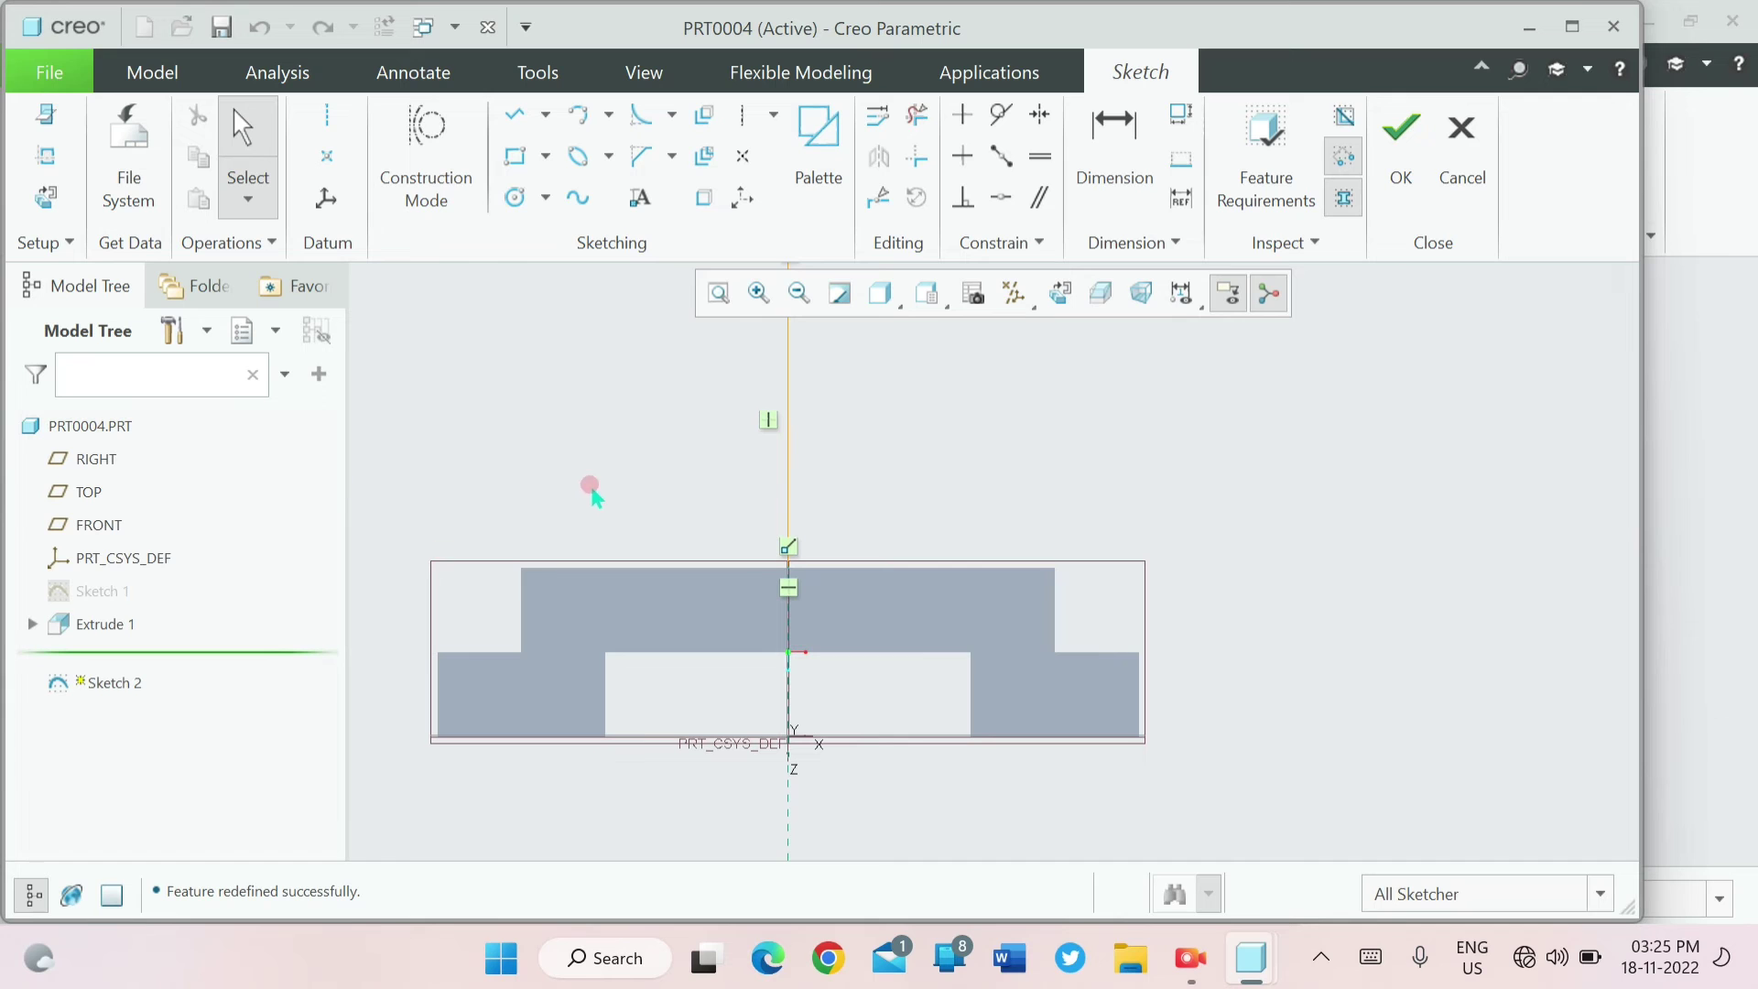
mouse_move(678, 441)
middle_mouse_down()
mouse_move(757, 458)
mouse_move(659, 415)
mouse_move(723, 450)
mouse_move(685, 430)
middle_mouse_up()
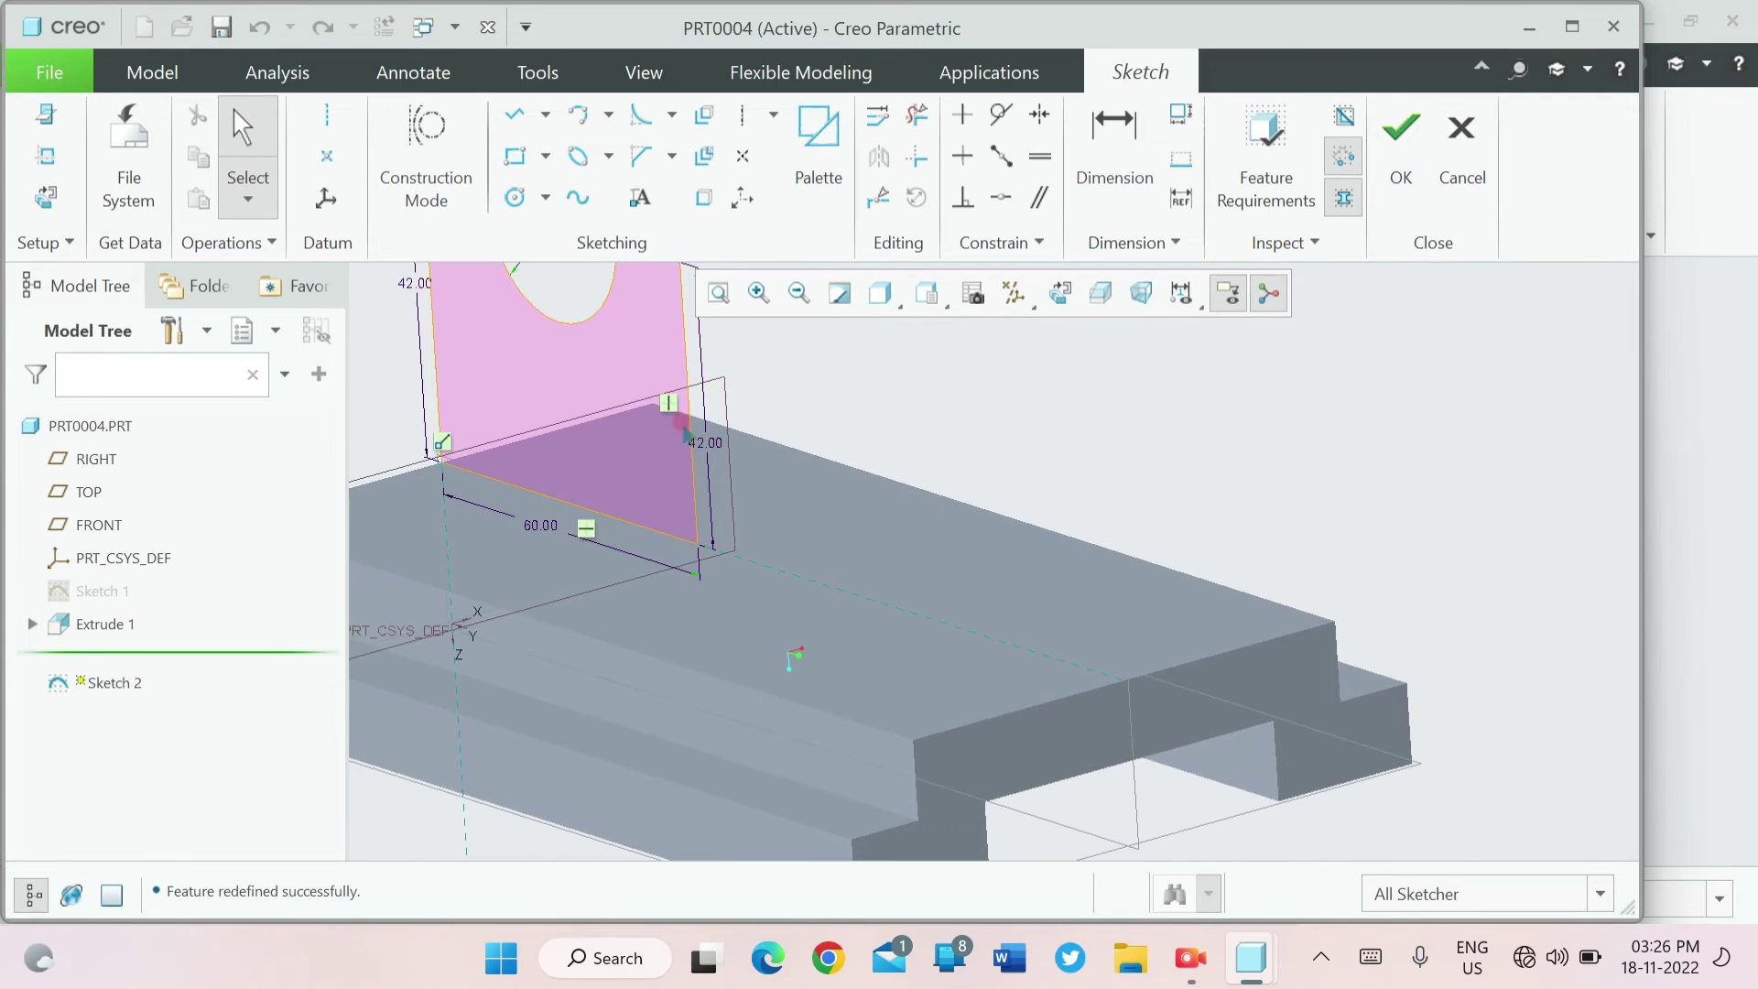
left_click(1402, 163)
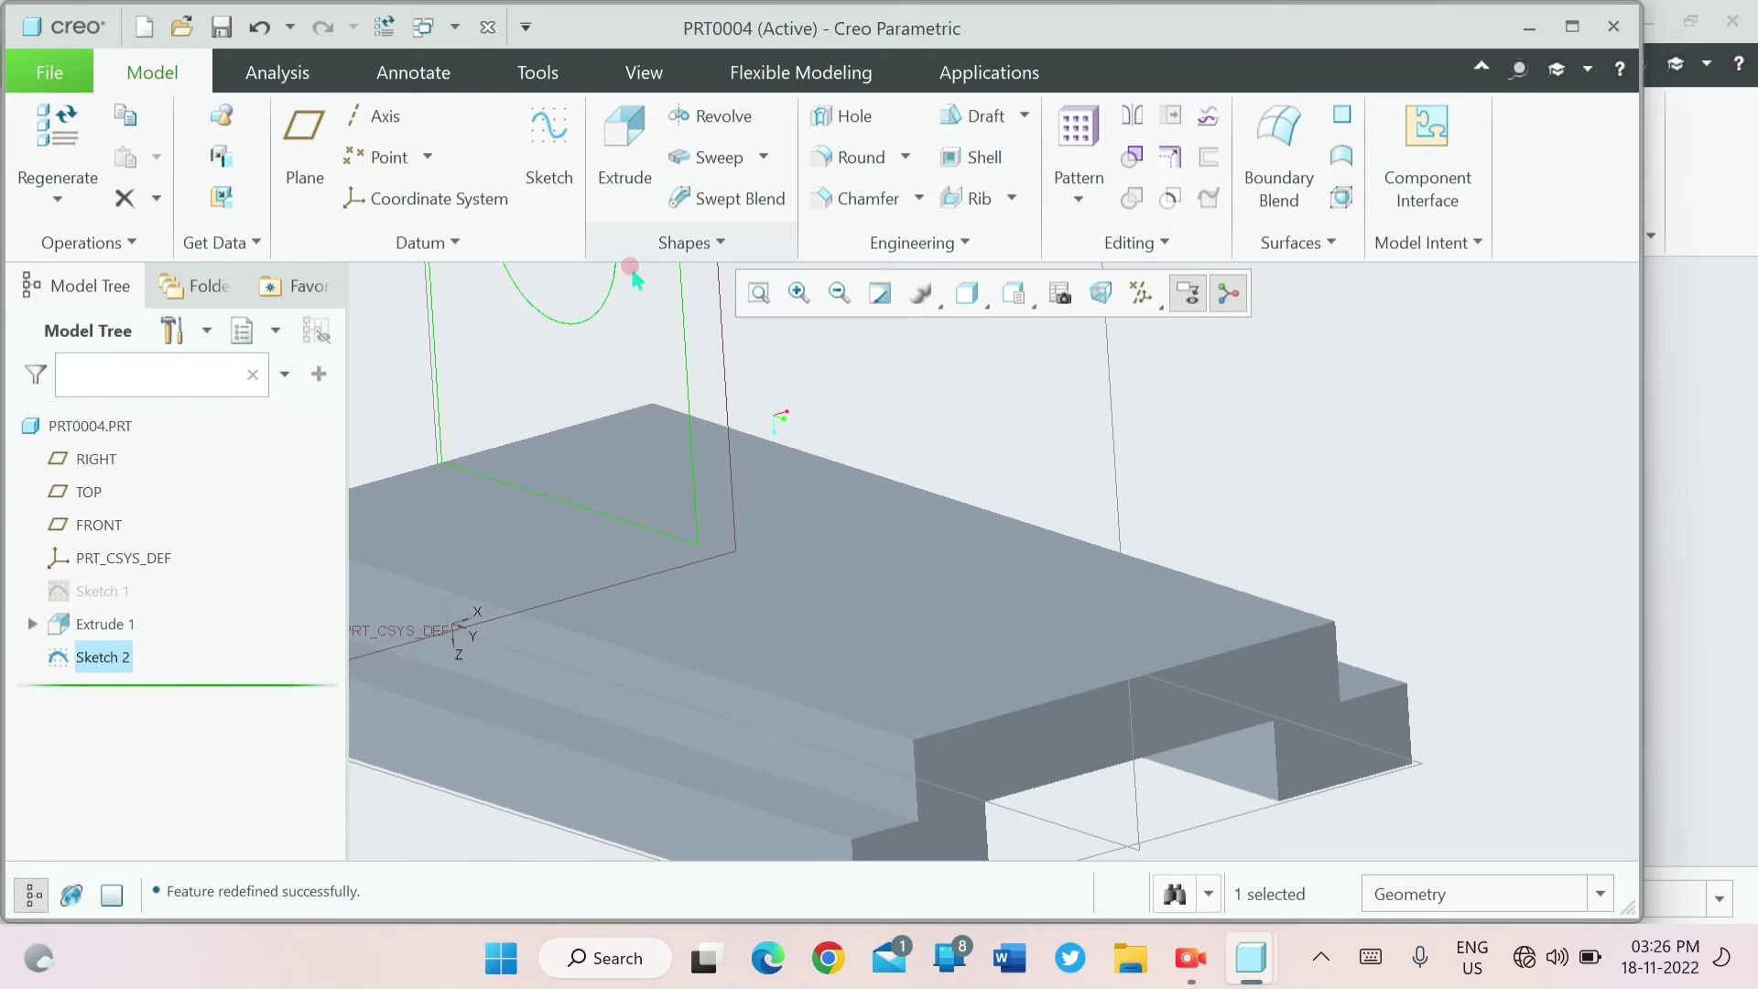
- Extrude the upright profile in Sketch 2 as a solid, symmetrically about the sketch plane, with a depth of 76
left_click(600, 129)
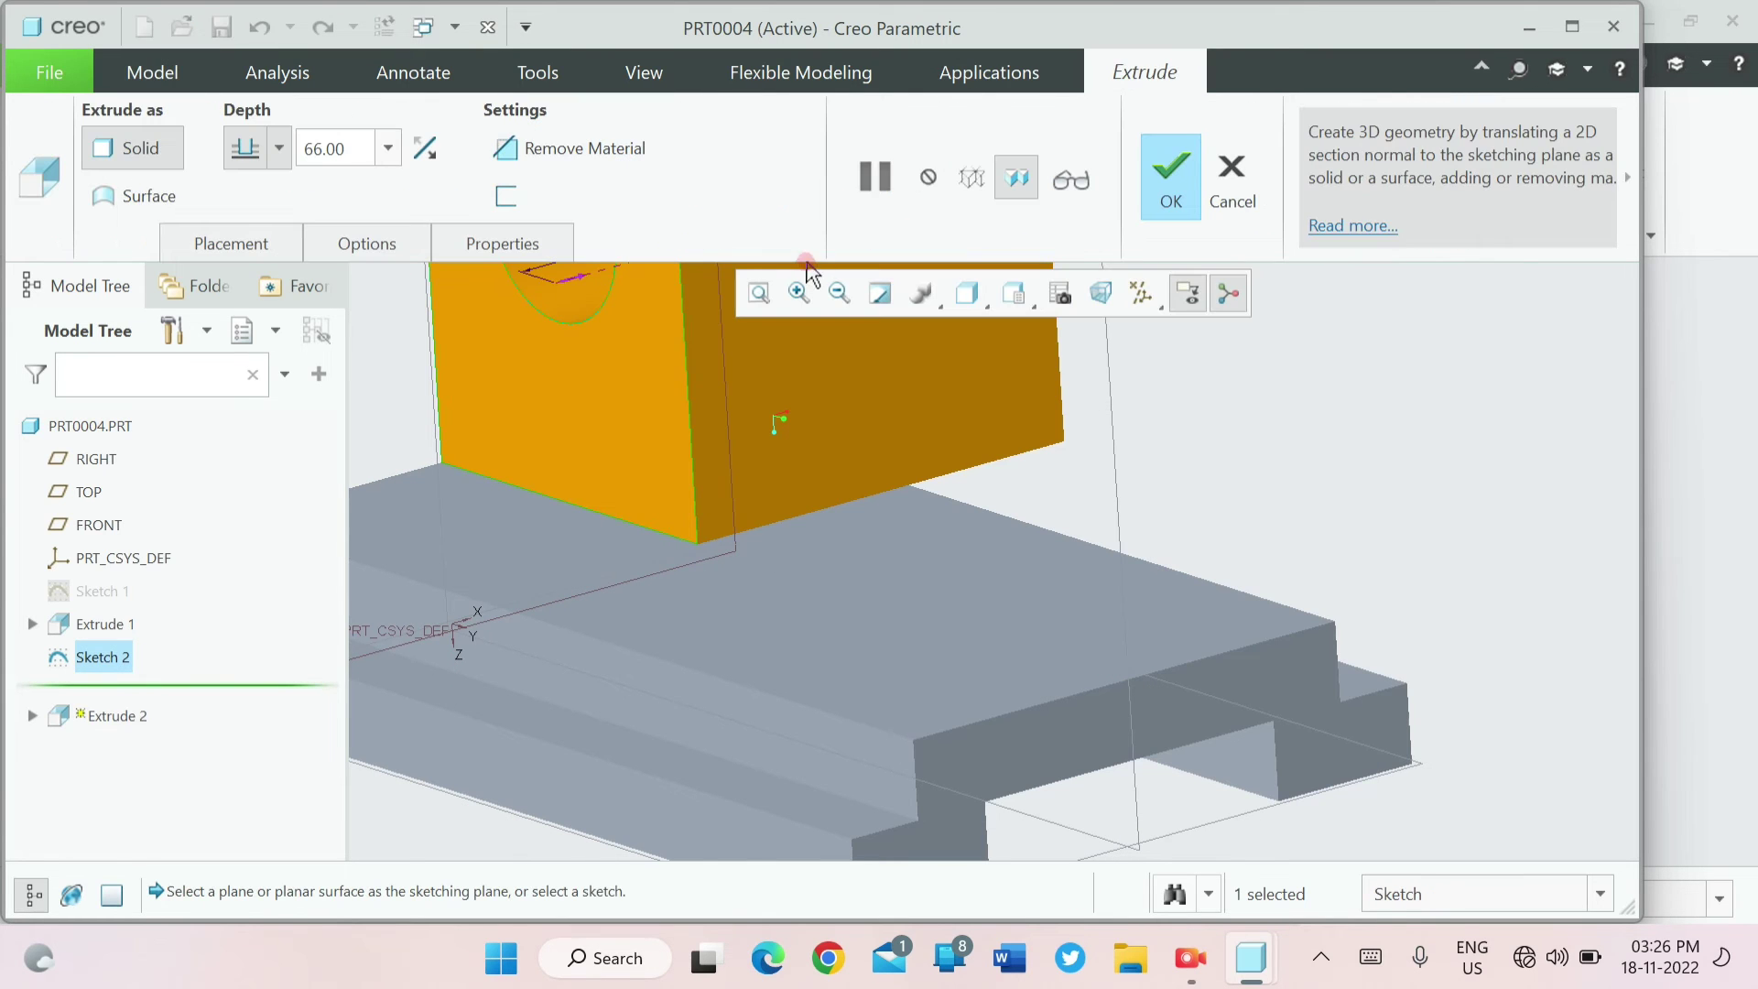
scroll(644, 455, "down", 5)
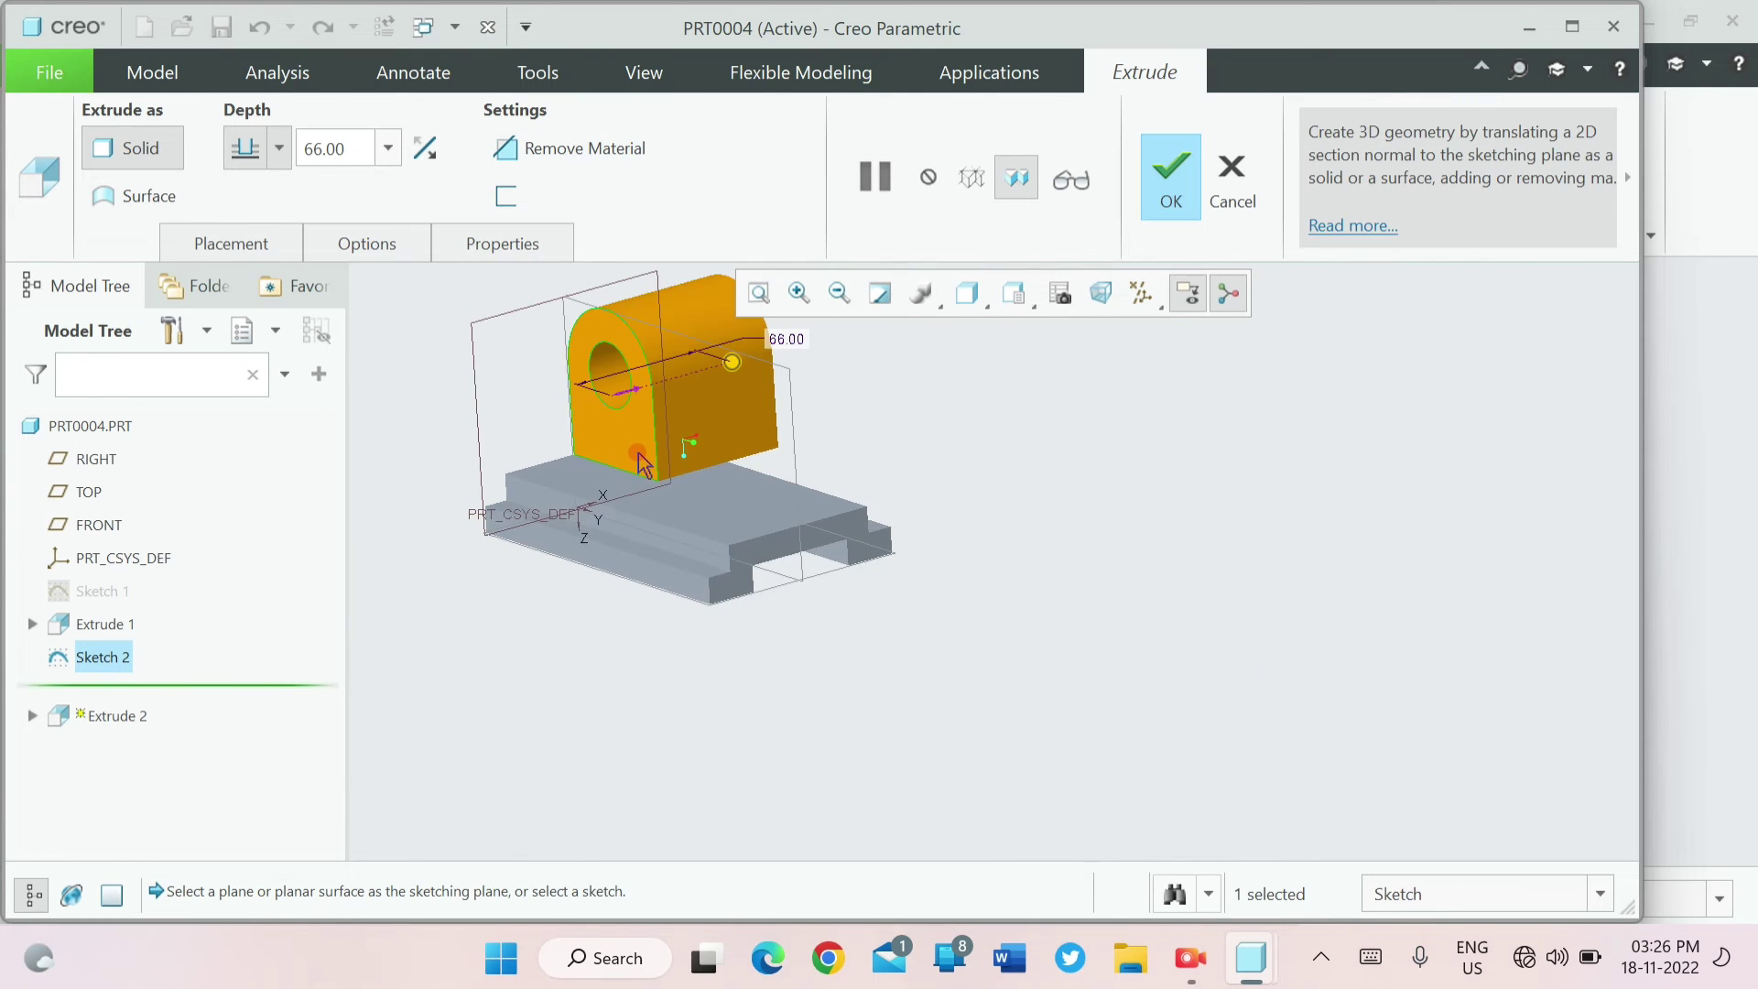
left_click(245, 148)
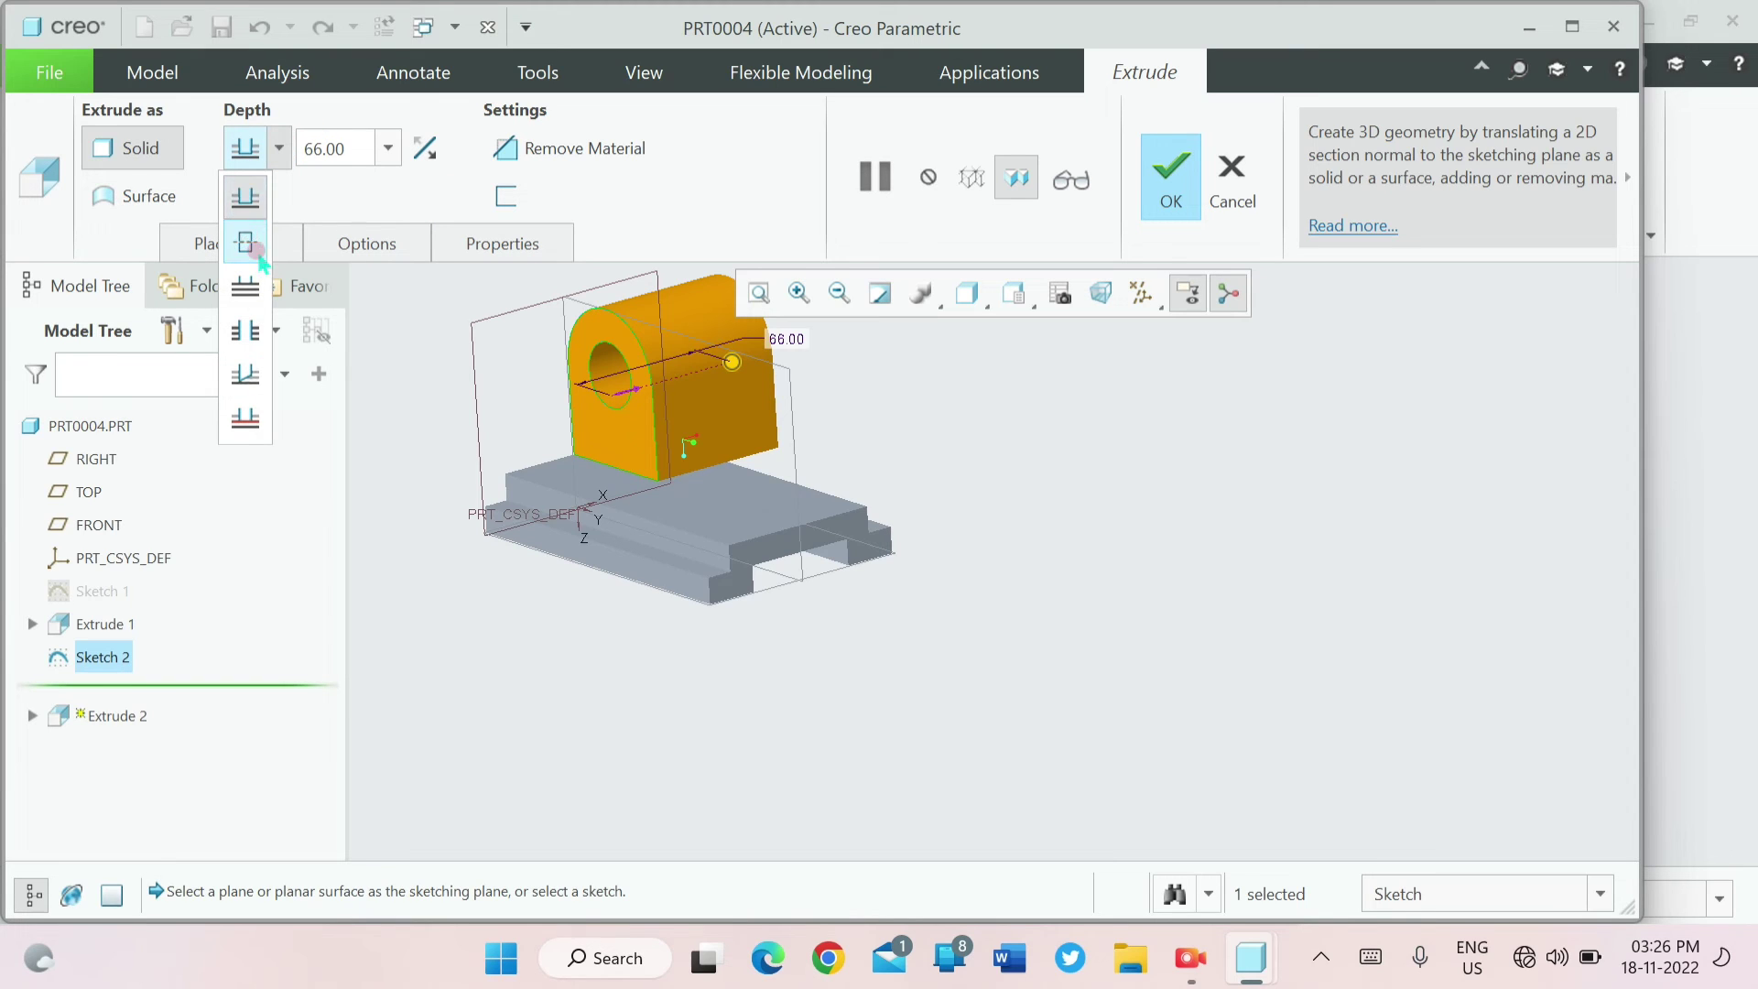
left_click(257, 252)
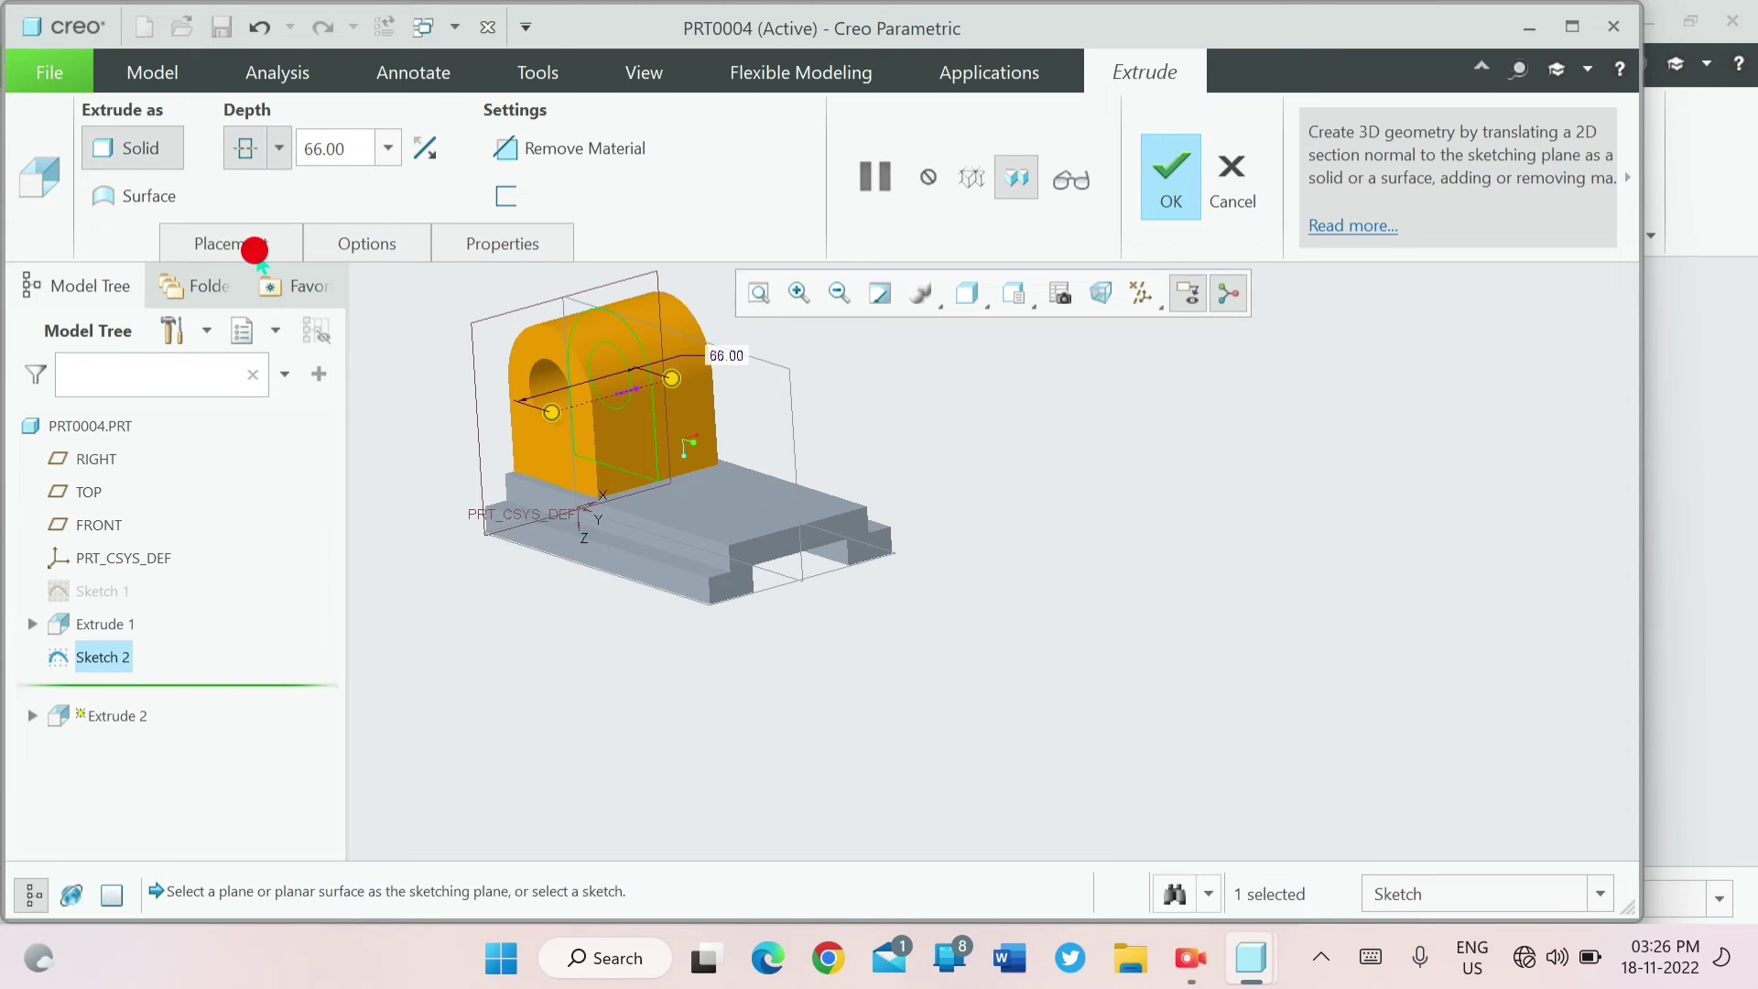
double_click(365, 144)
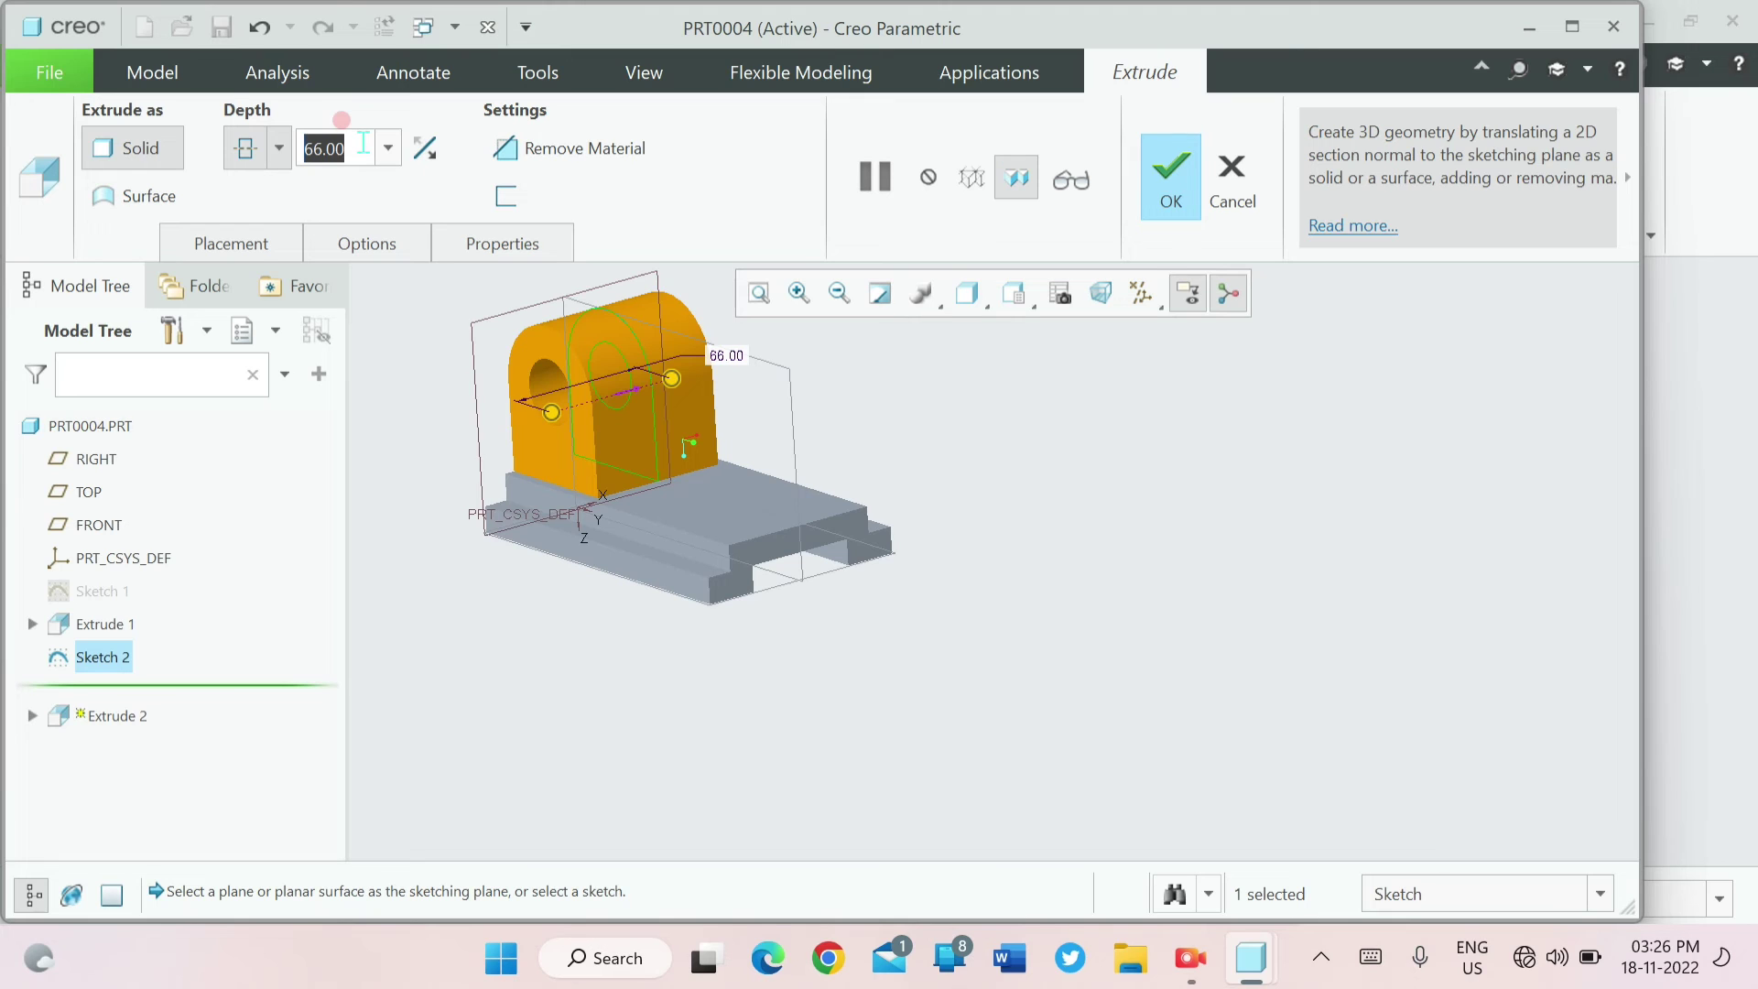
type("76")
key("Return")
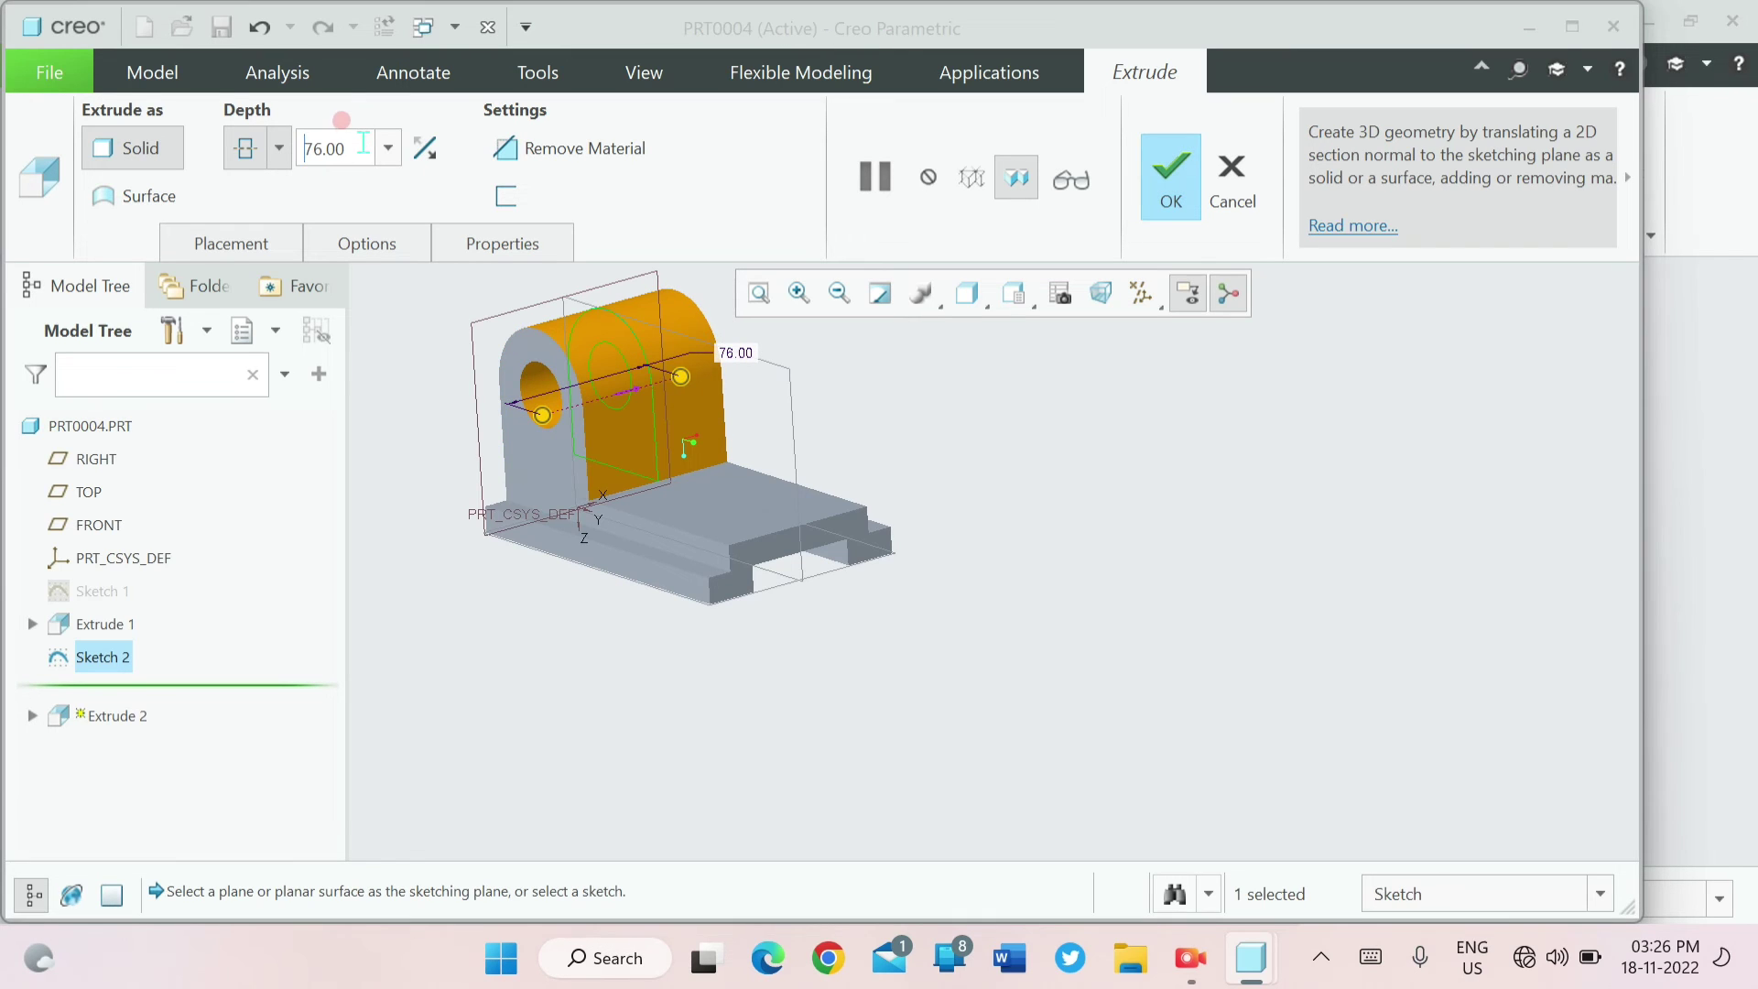
left_click(1155, 211)
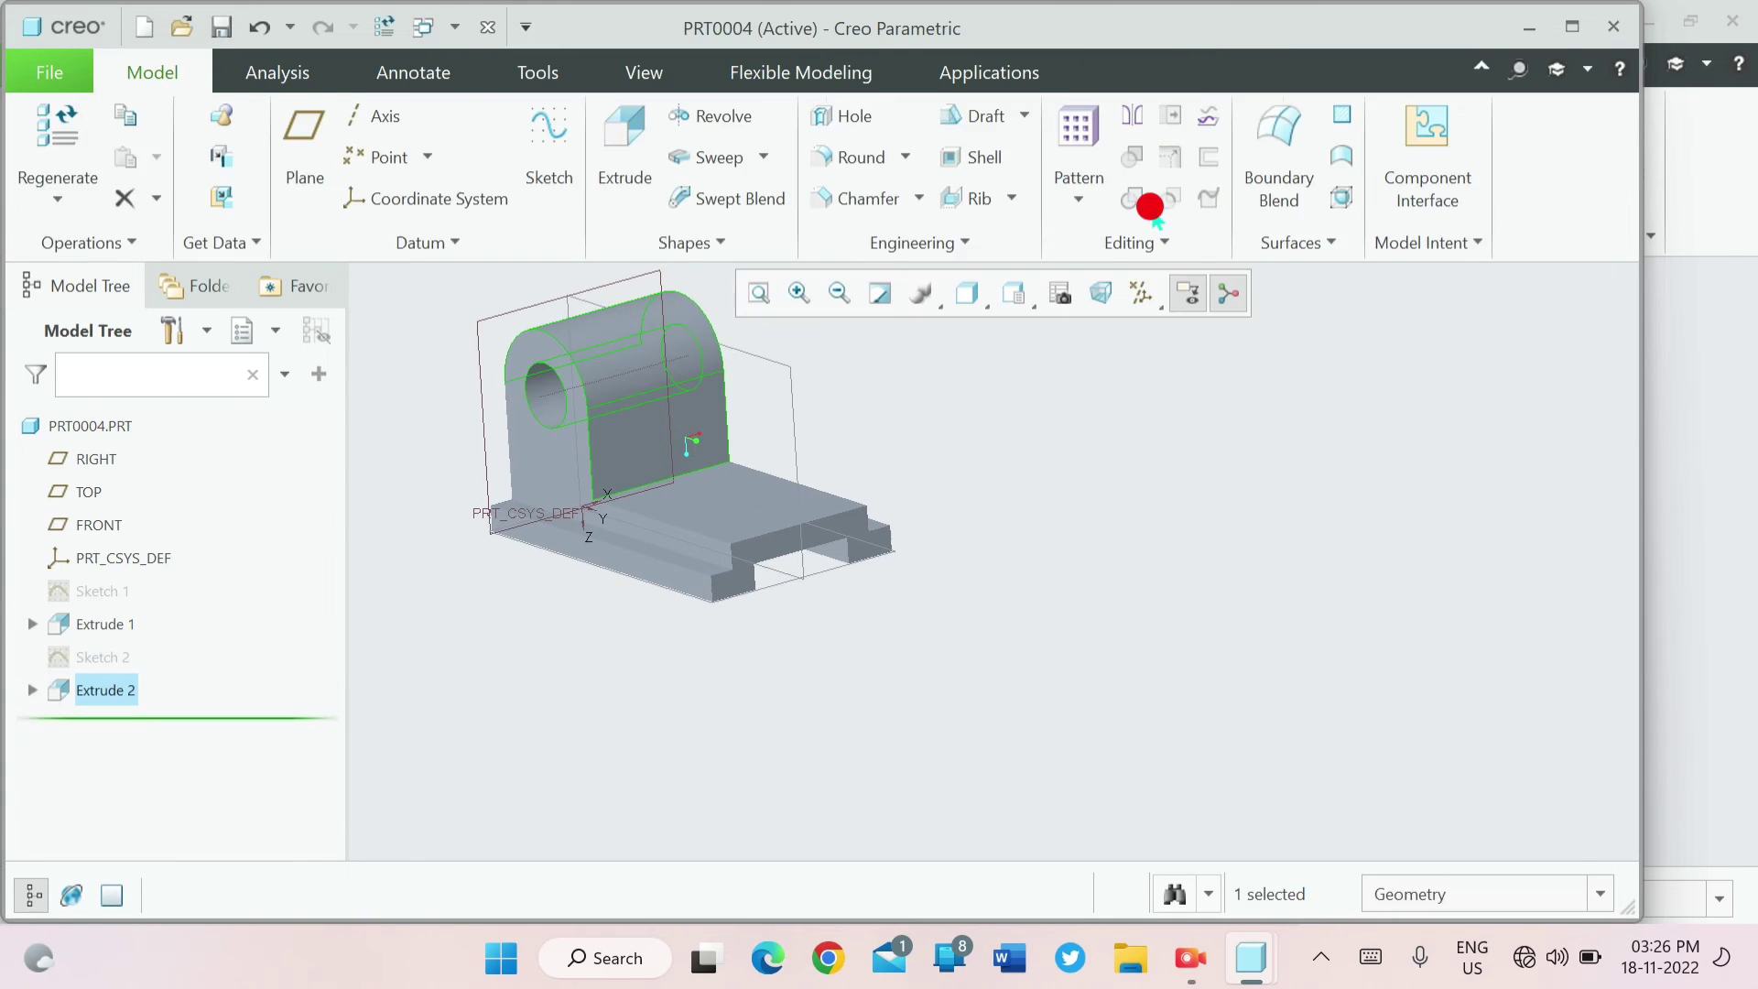
middle_click_drag(939, 424, 1444, 546)
scroll(916, 444, "down", 2)
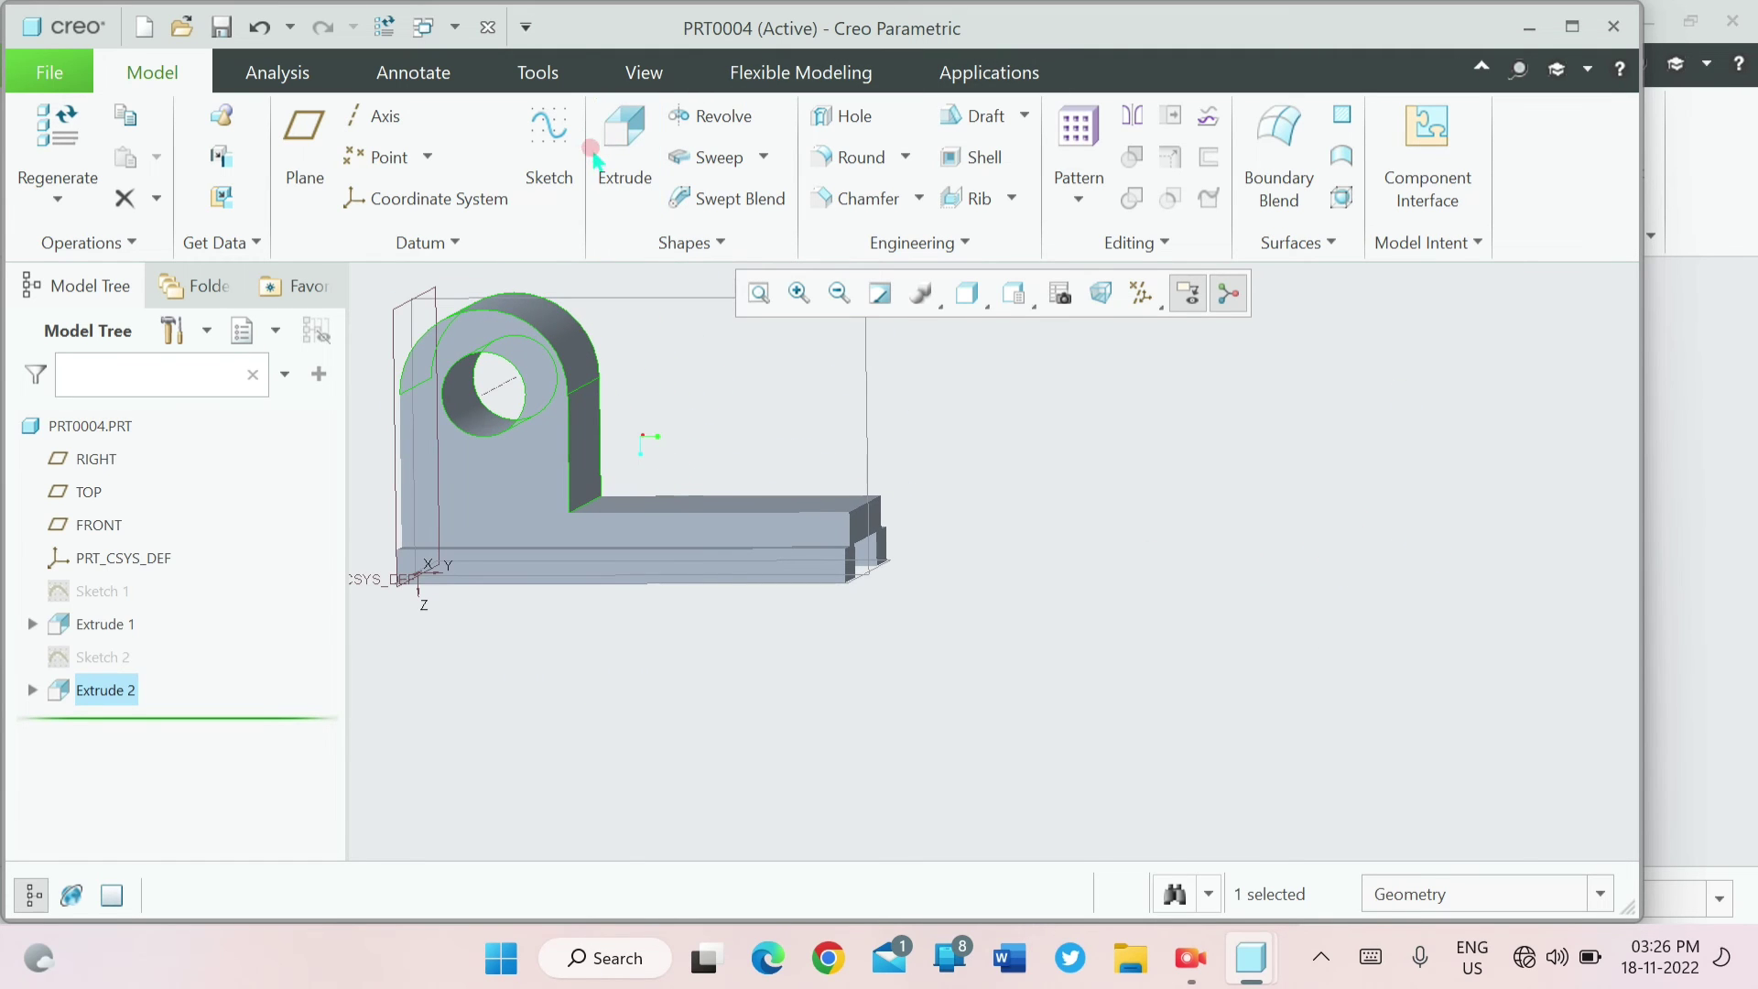
- Start a new sketch on the RIGHT datum plane with TOP as the bottom orientation reference, and orient the view parallel to the sketch
left_click(549, 151)
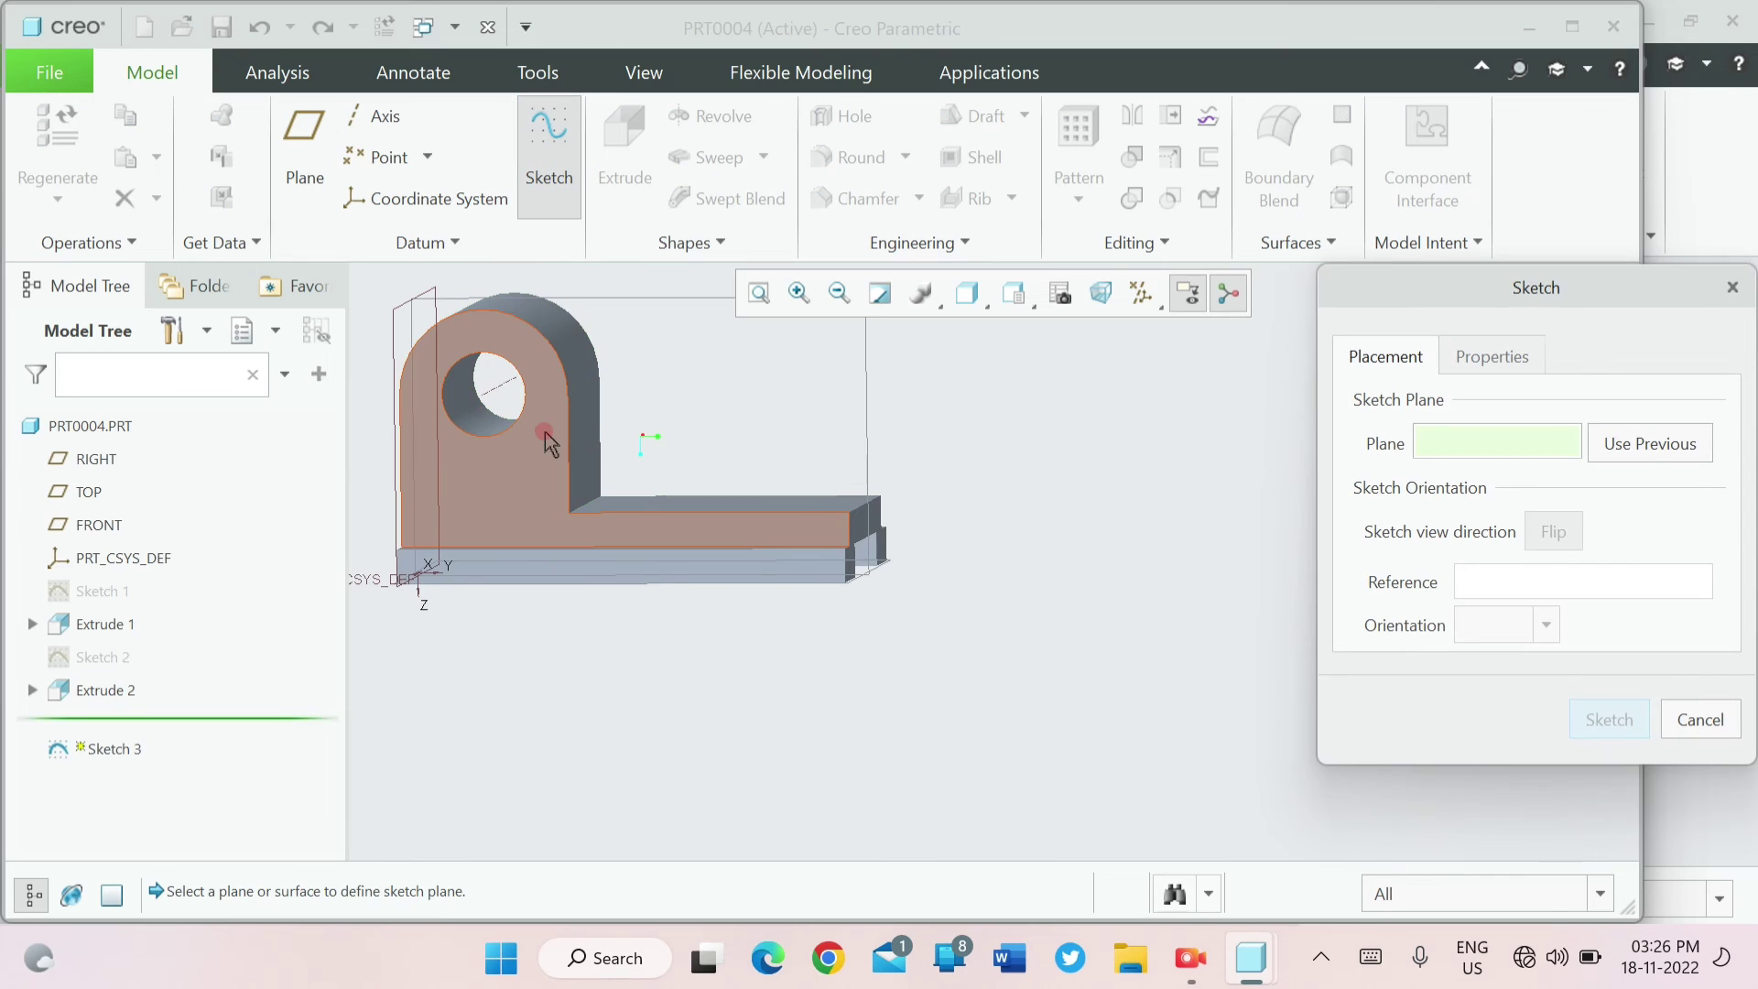
left_click(614, 304)
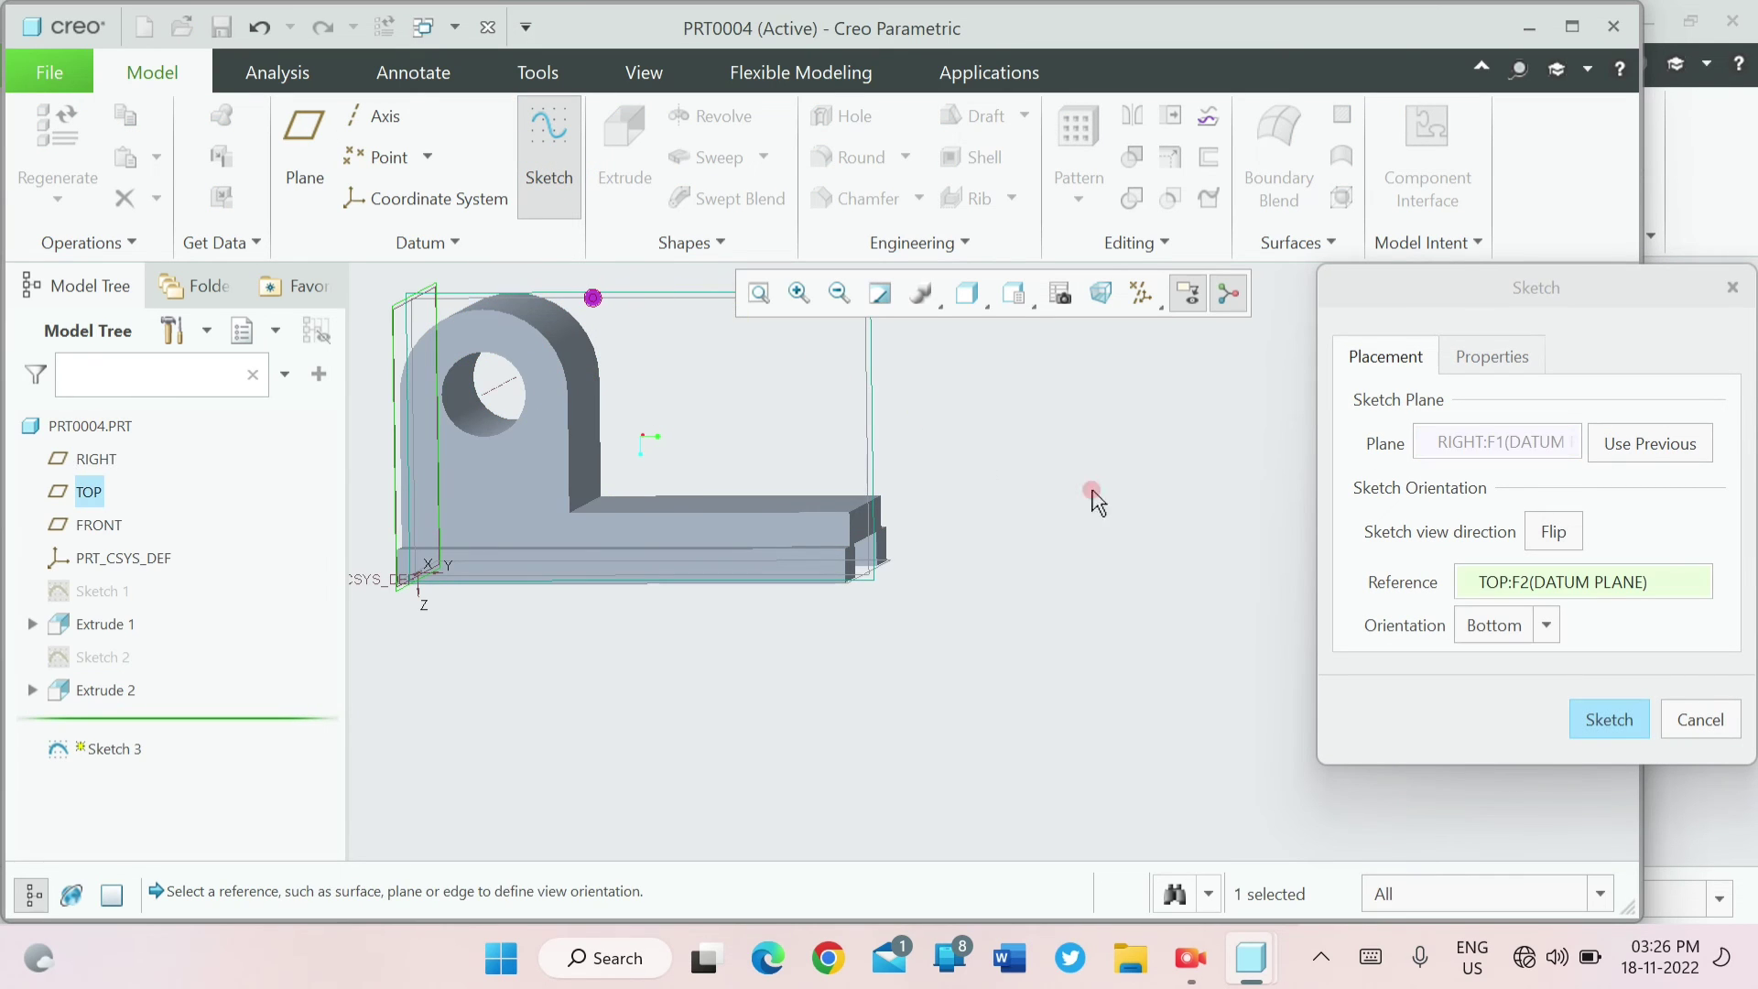
left_click(1612, 728)
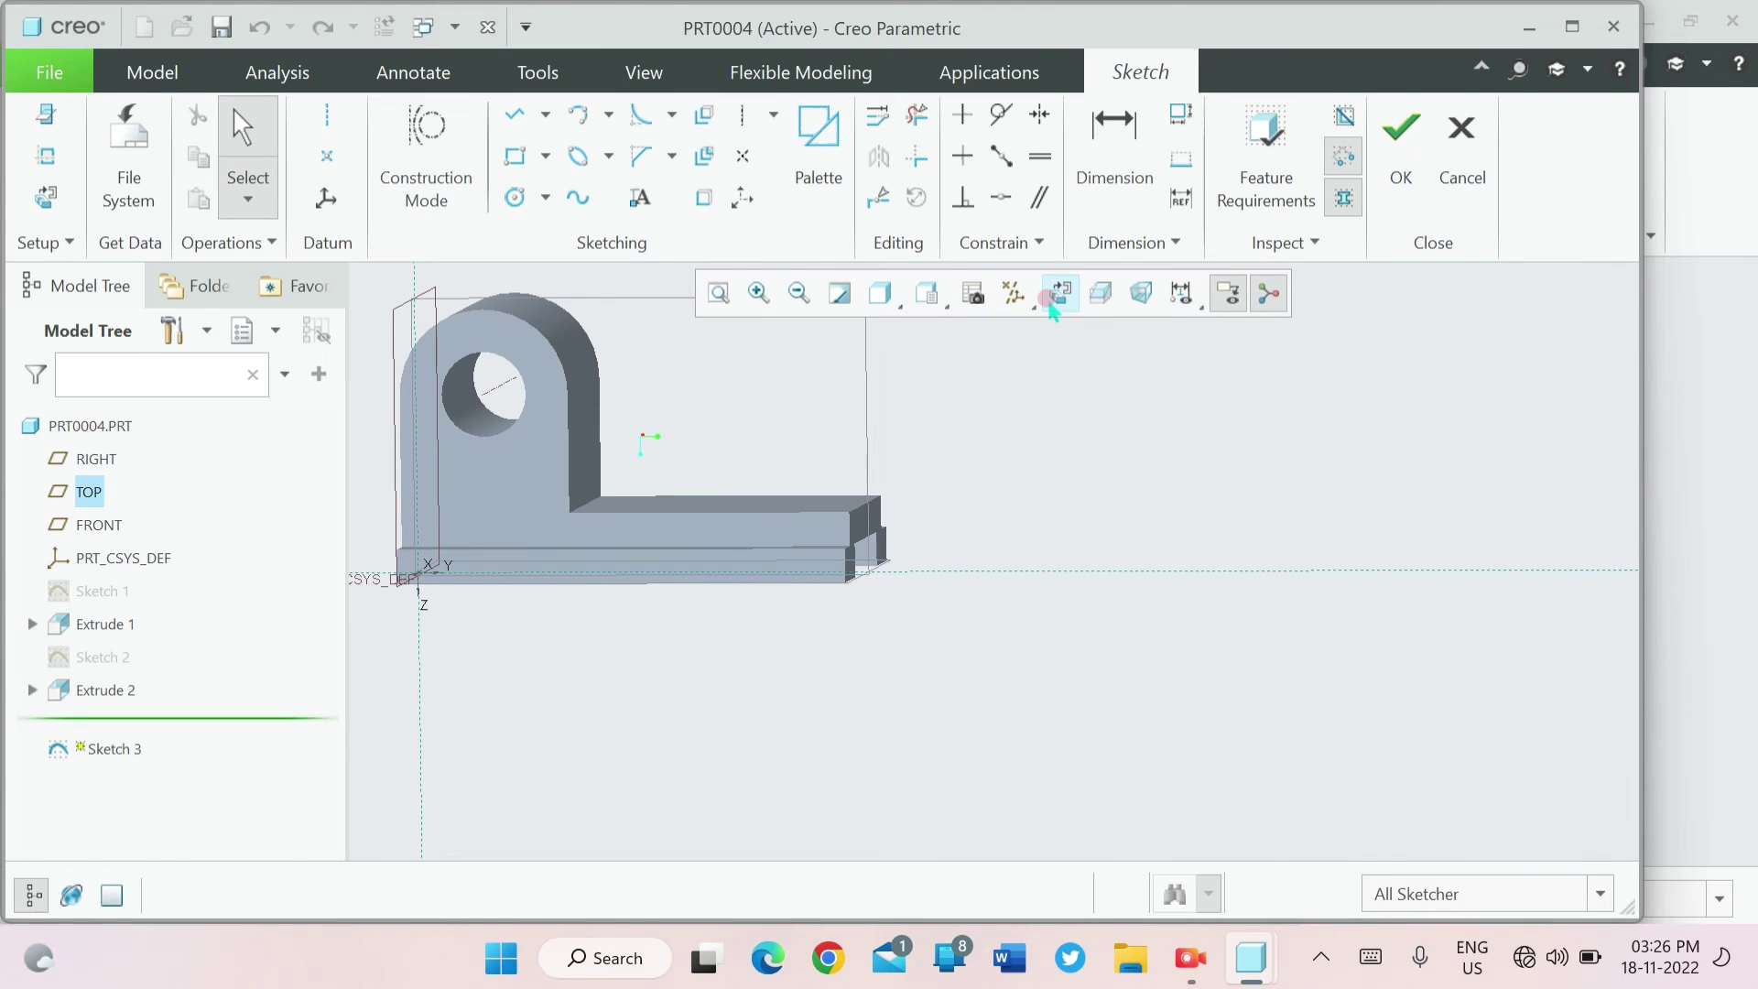
left_click(1055, 303)
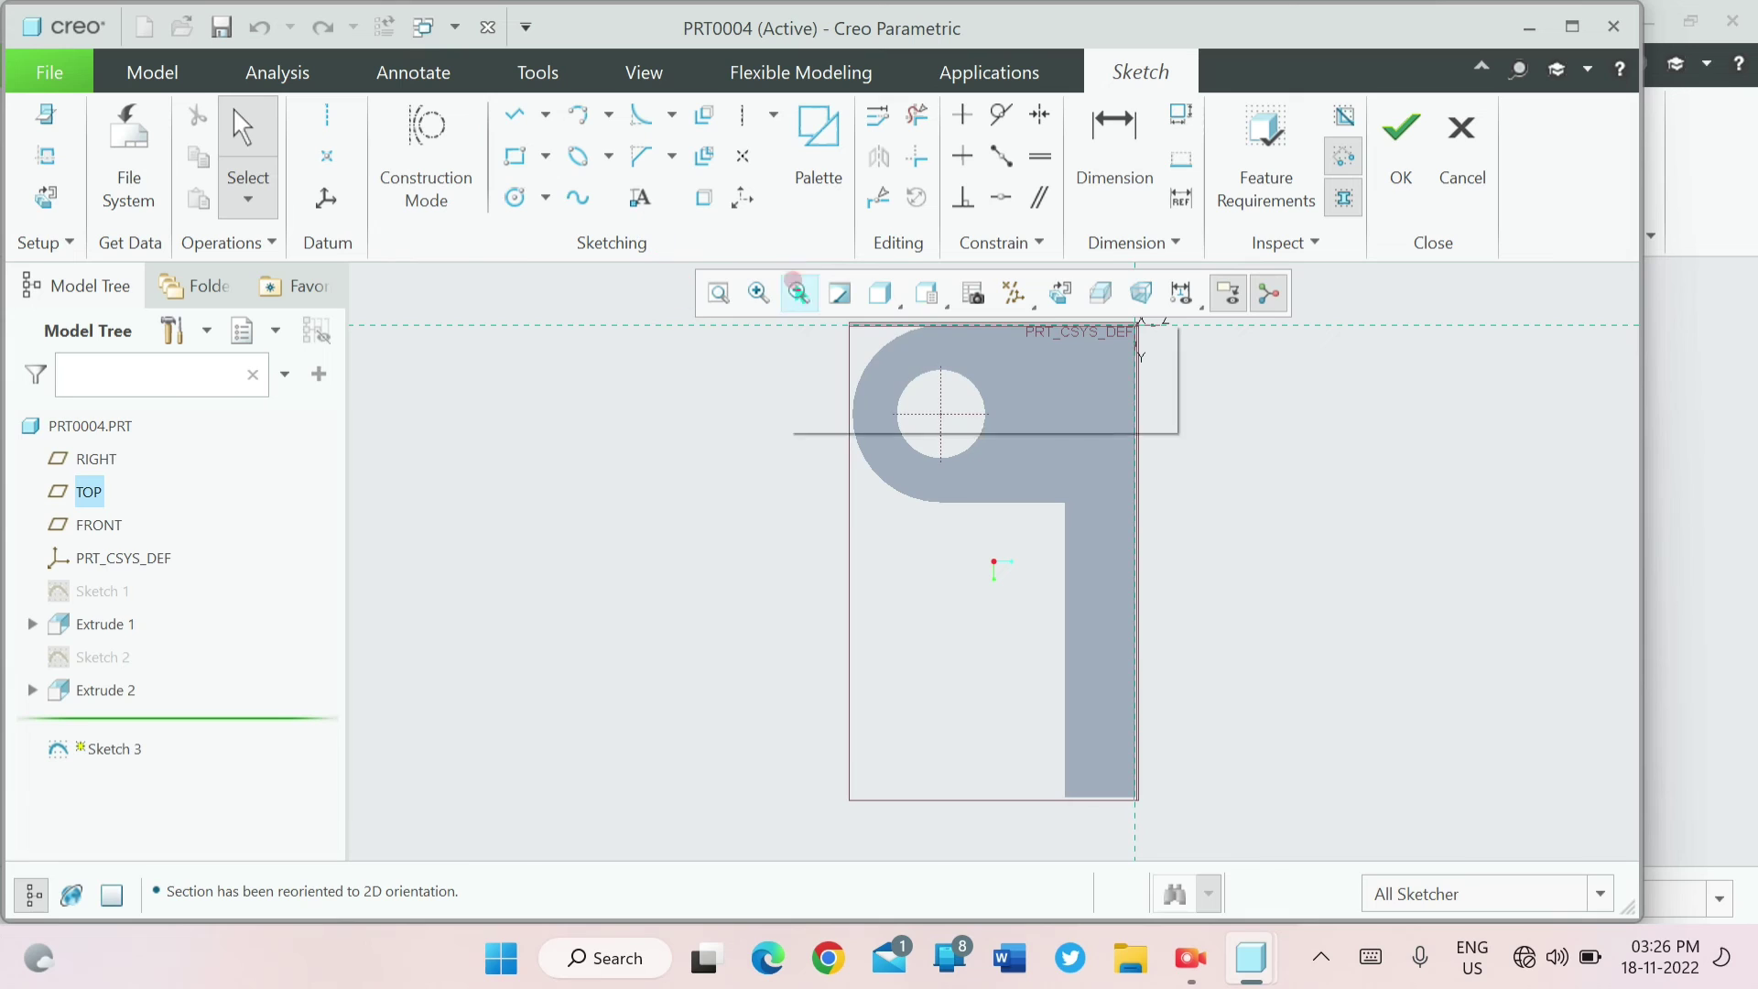
- Sketch a closed triangular rib profile from the upright's rounded edge to the base's far upper corner and back through the inner corner; finish the sketch
left_click(514, 114)
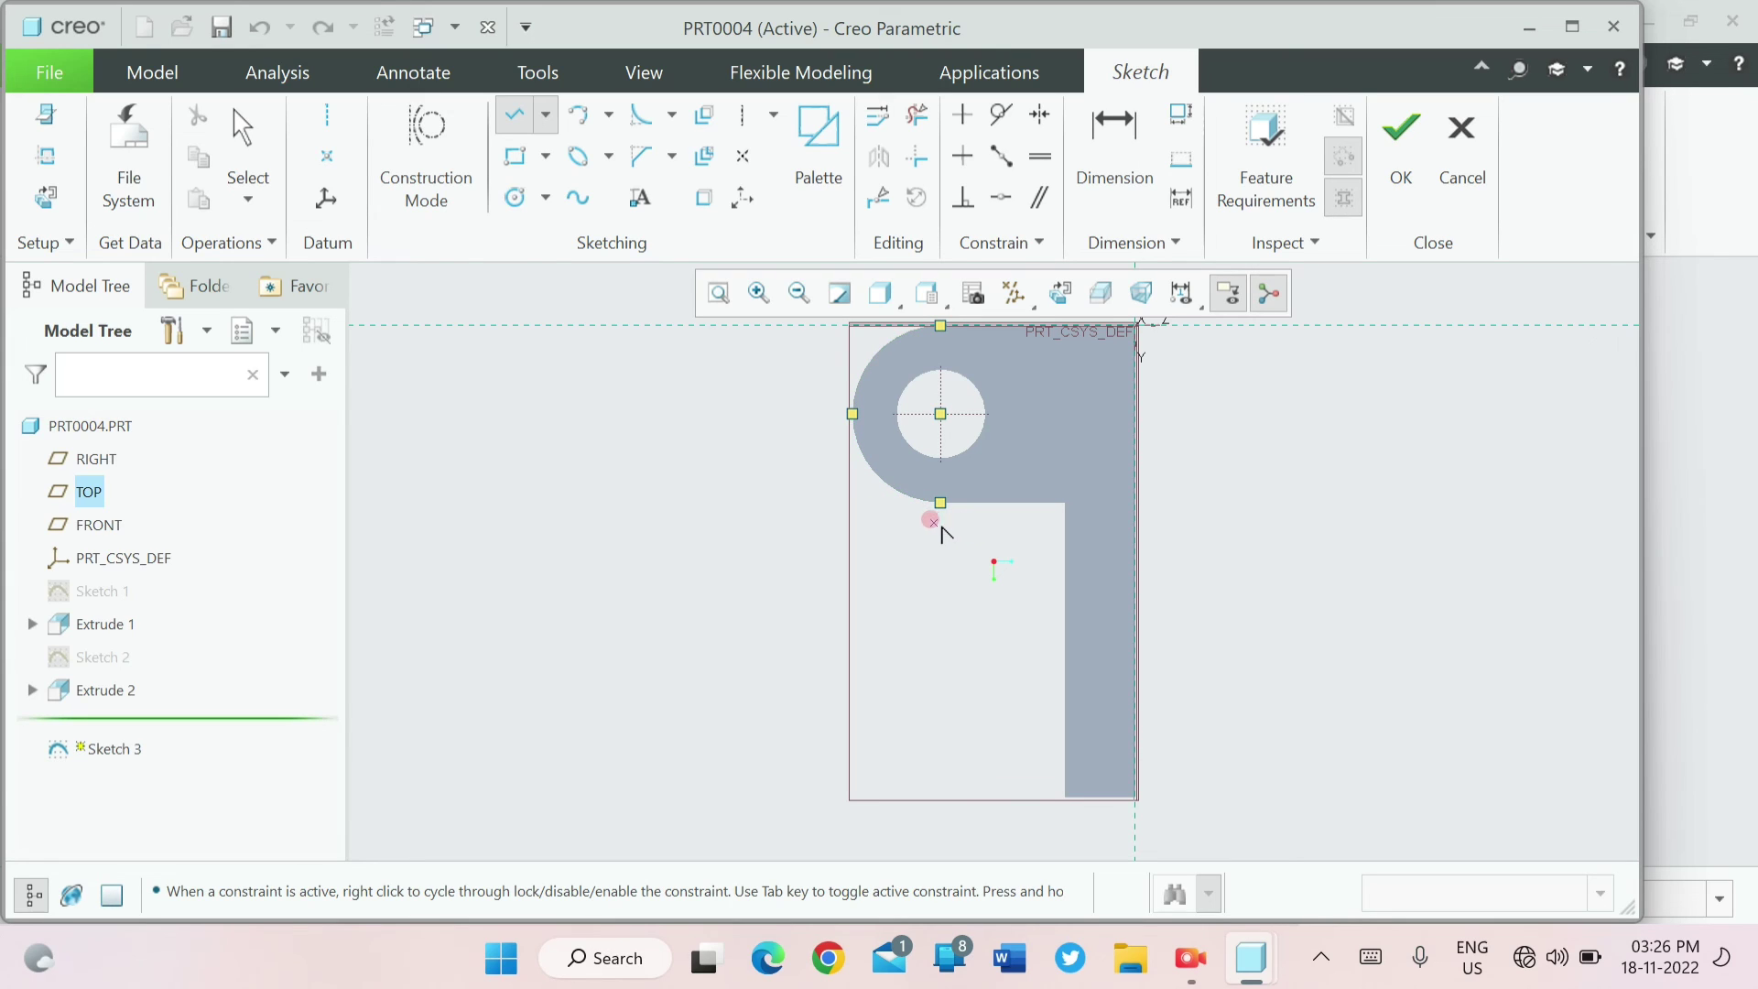
left_click(906, 495)
left_click(1064, 798)
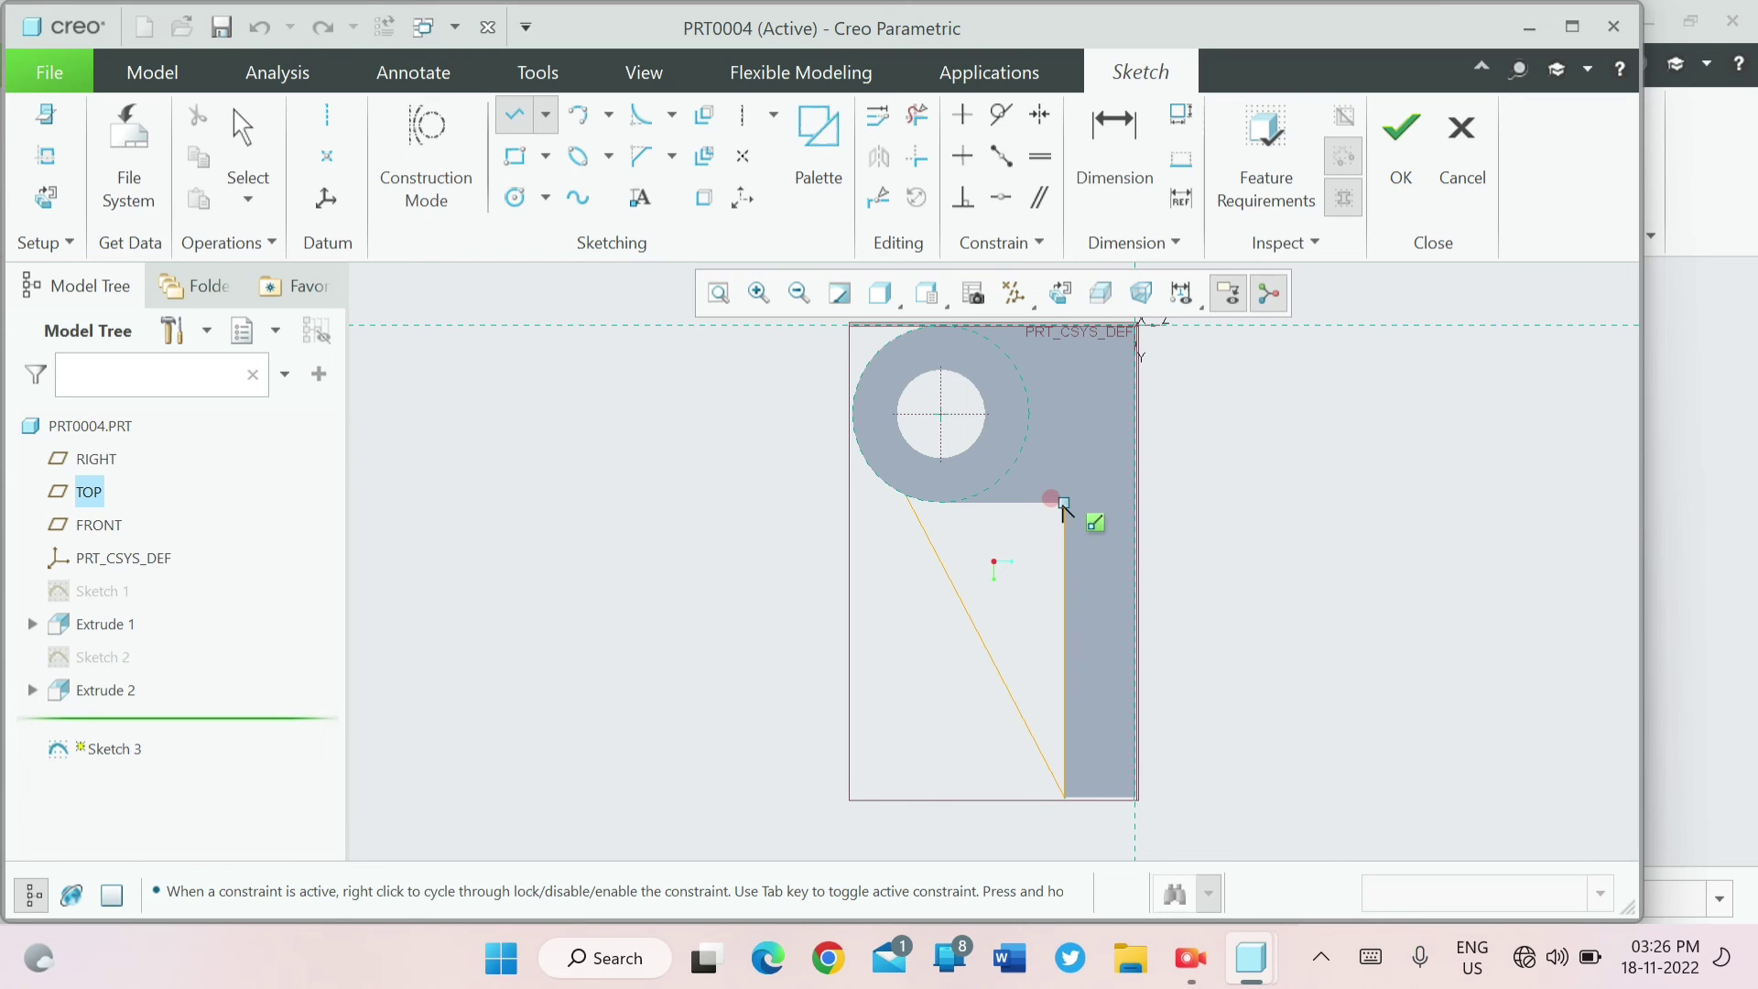
left_click(920, 511)
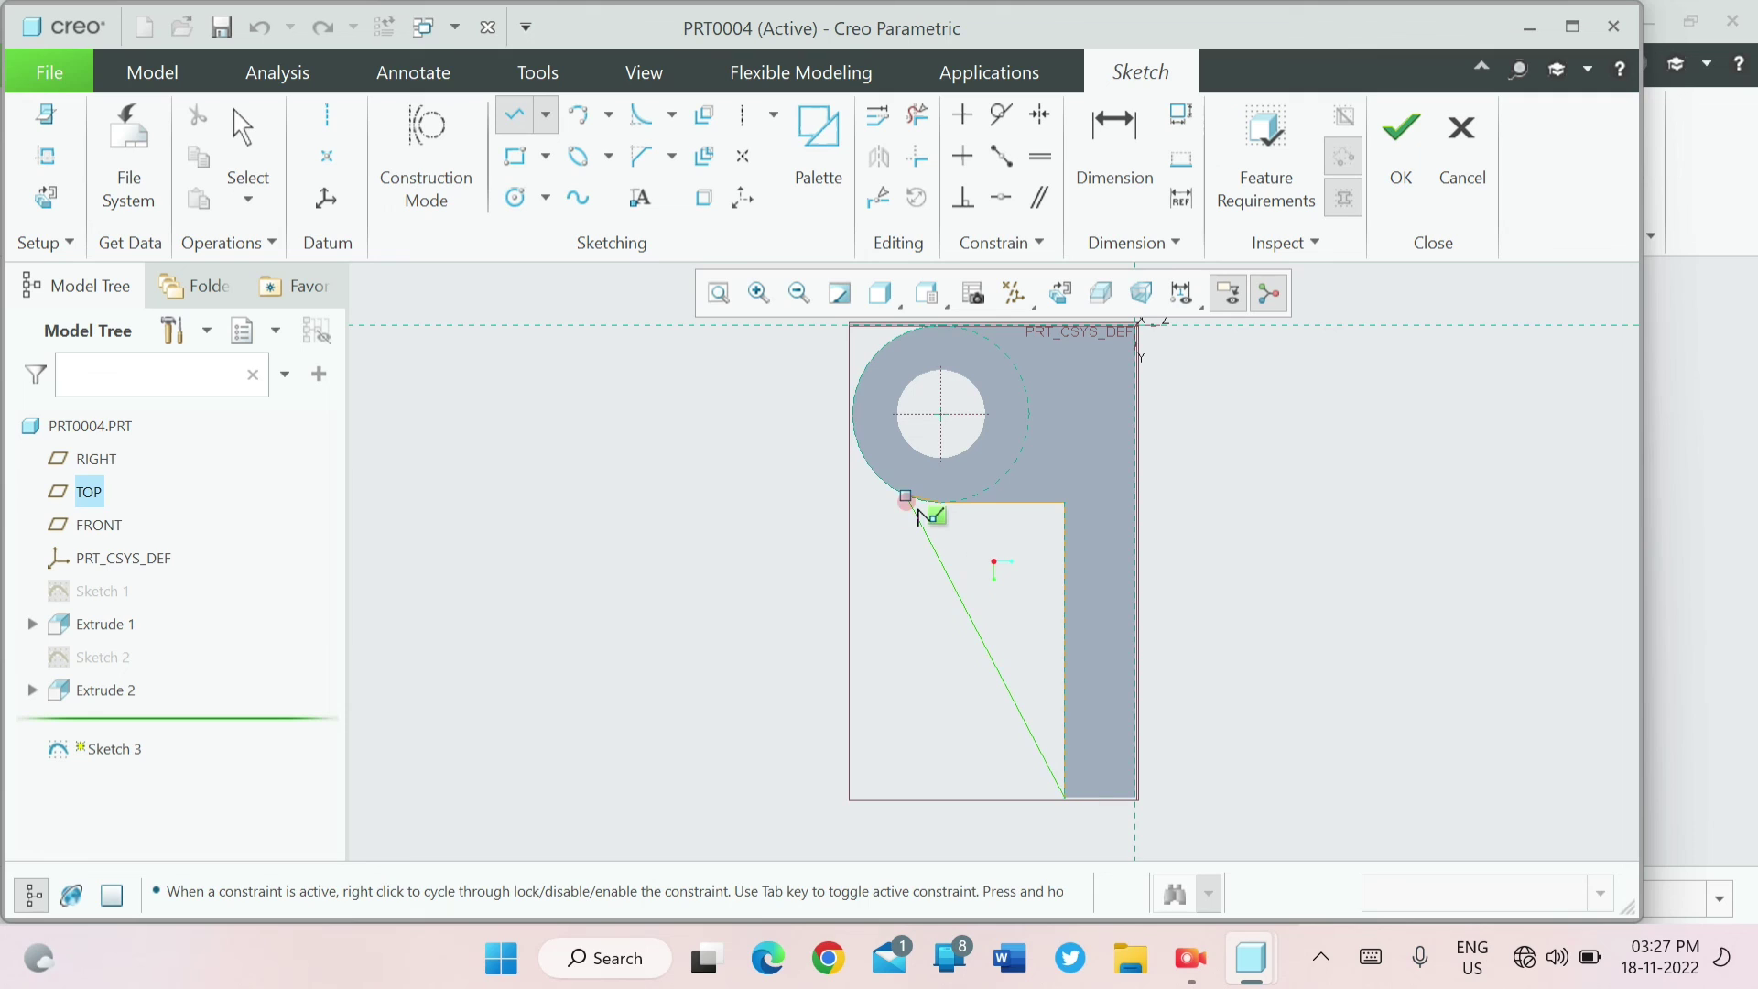
left_click(905, 500)
middle_click(881, 533)
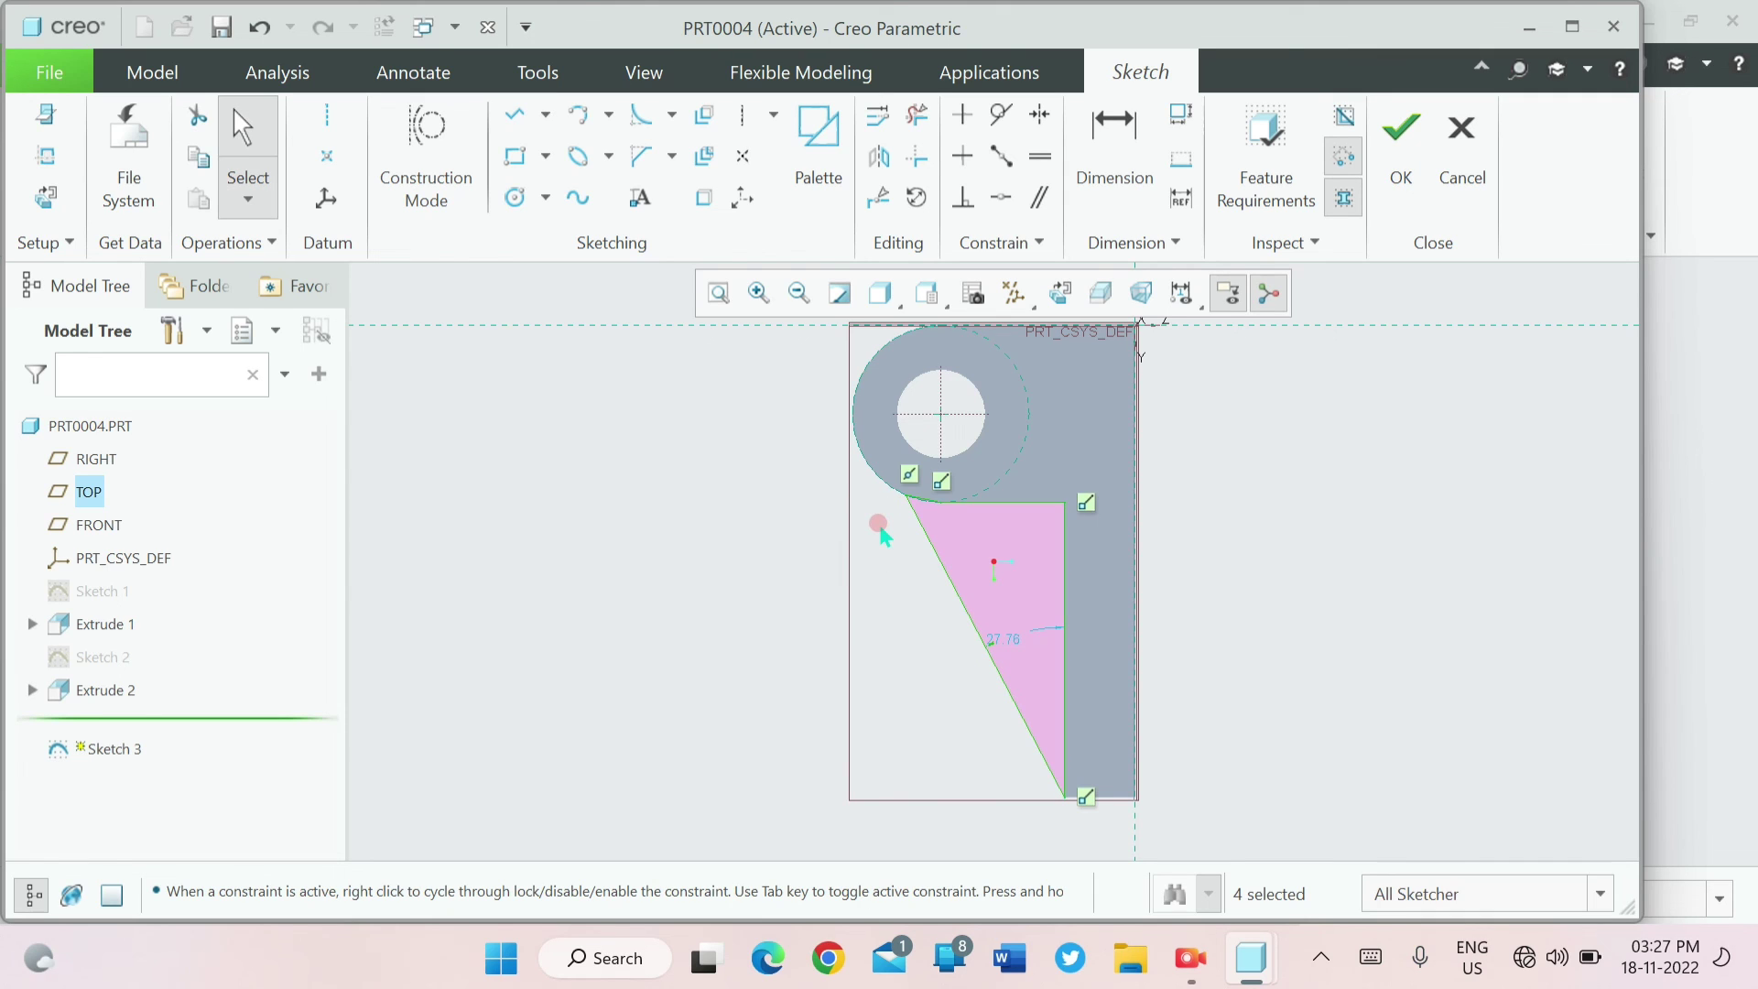
left_click(1401, 145)
- Extrude the triangular rib profile as a solid, symmetrically about the sketch plane, with a depth of 12
left_click(600, 149)
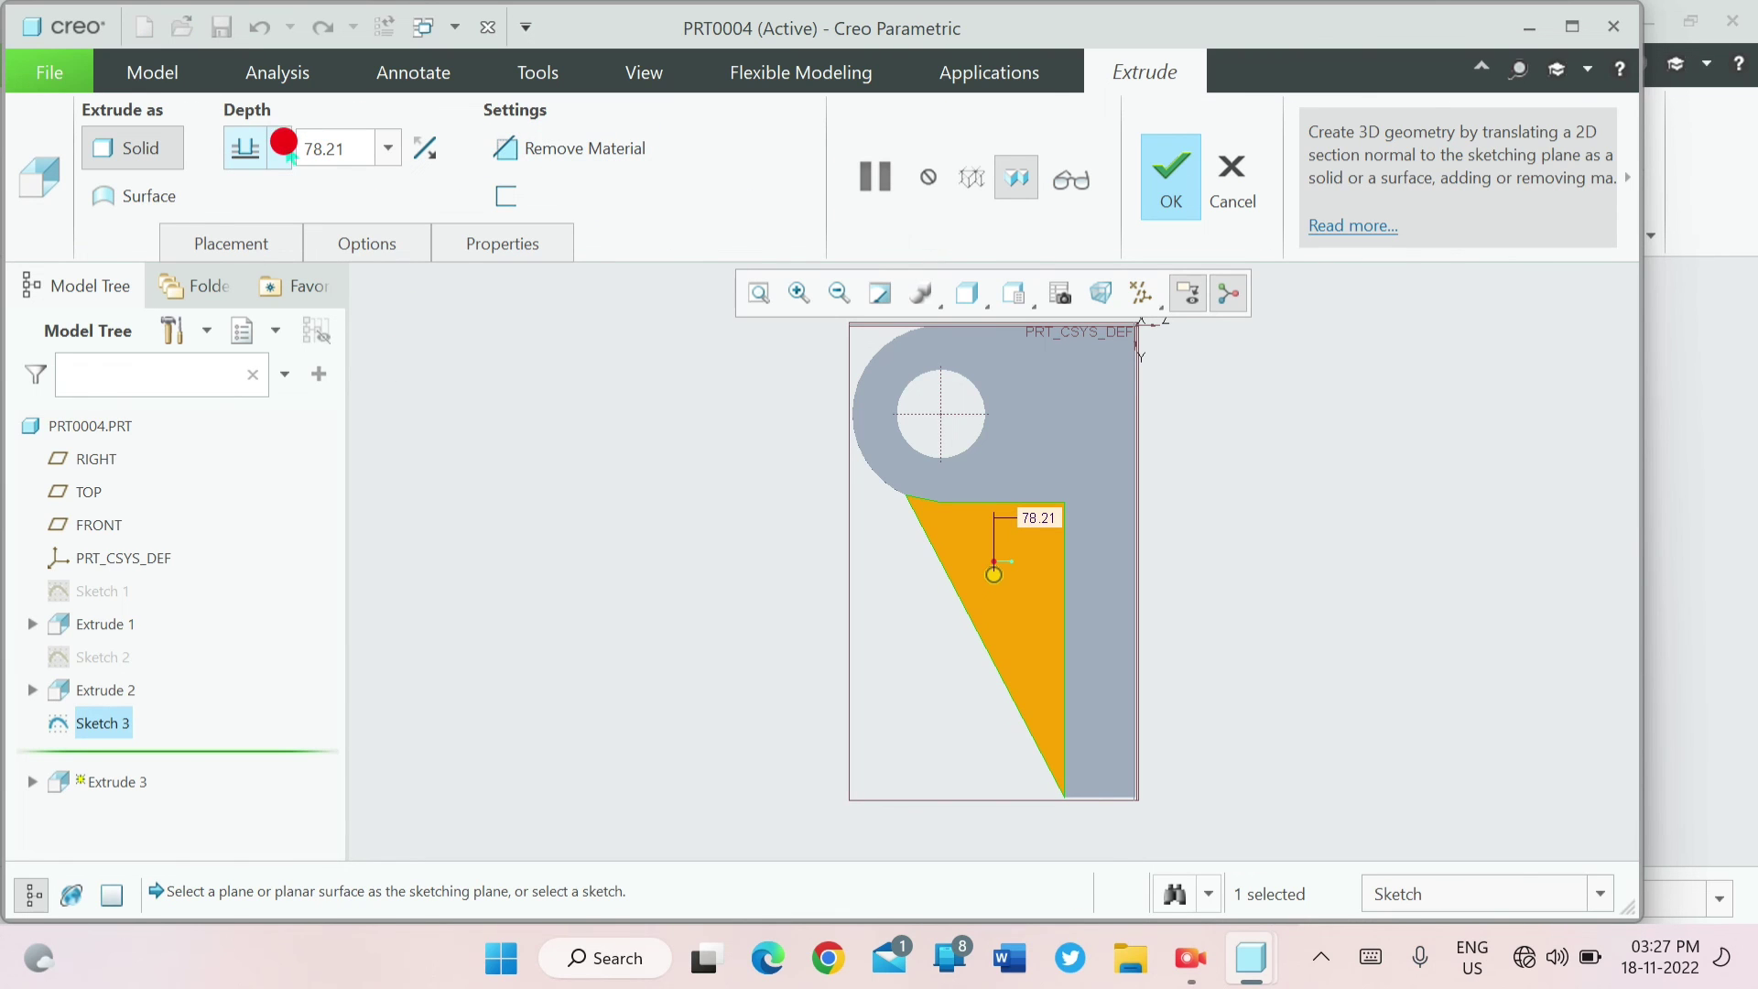
left_click(279, 147)
left_click(245, 242)
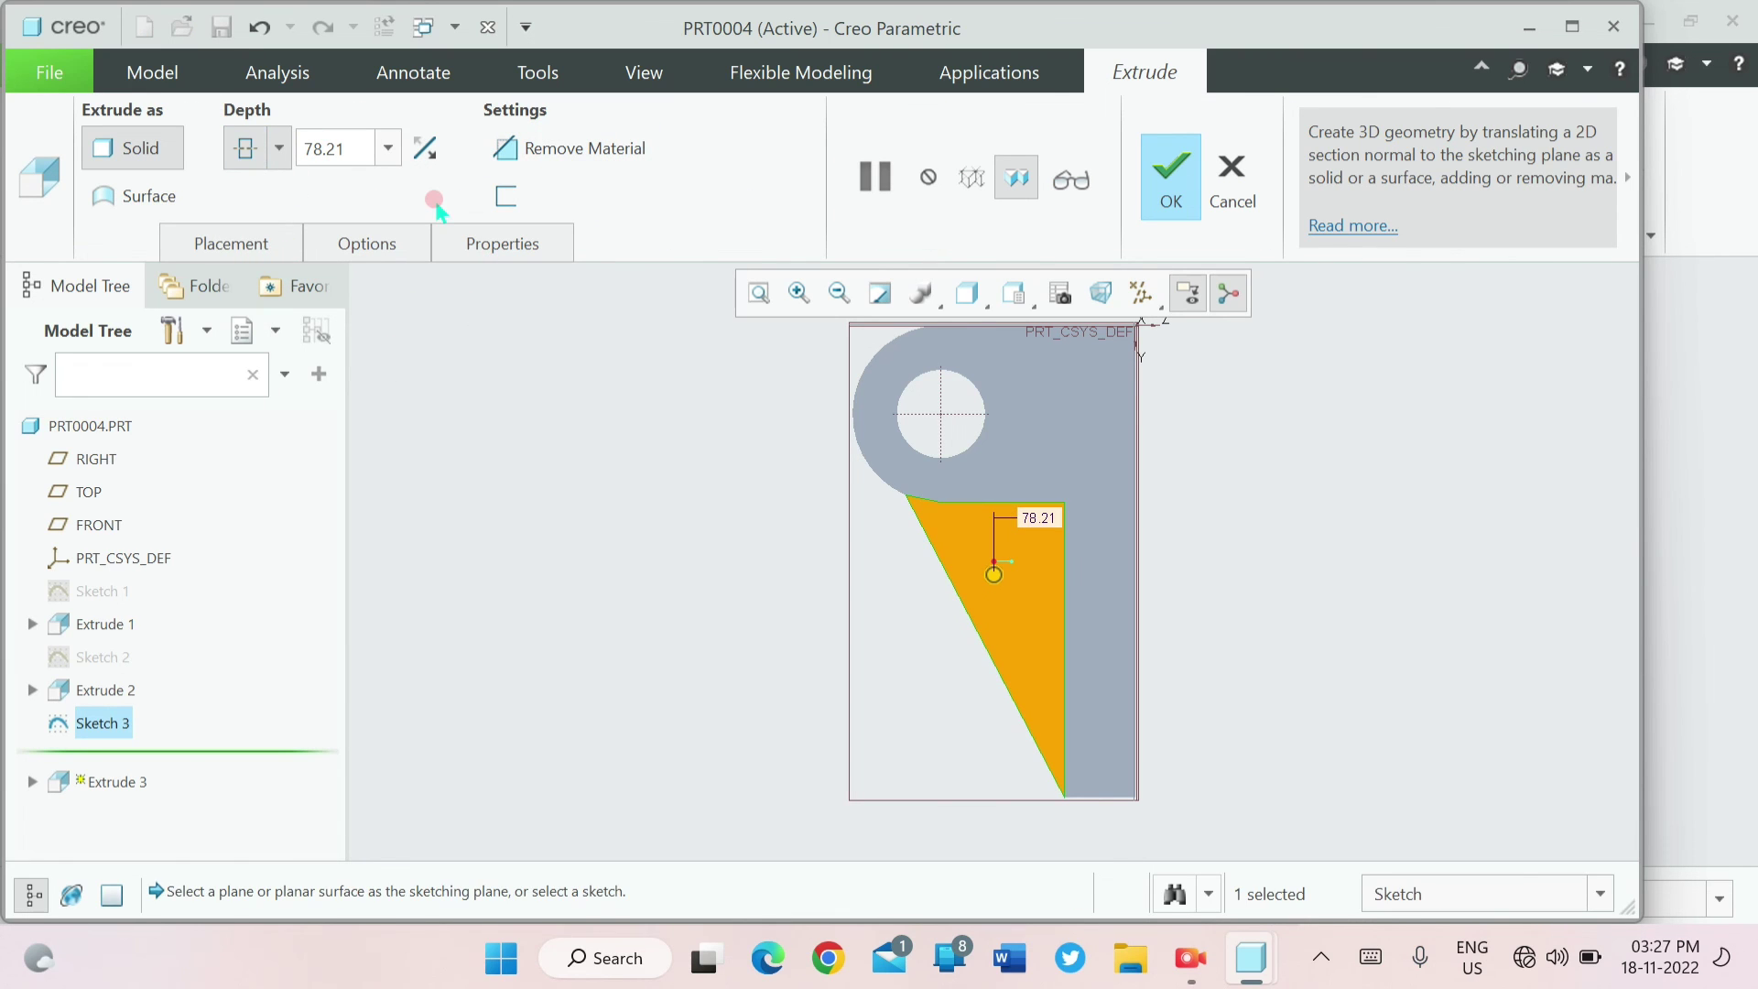
double_click(352, 142)
type("12")
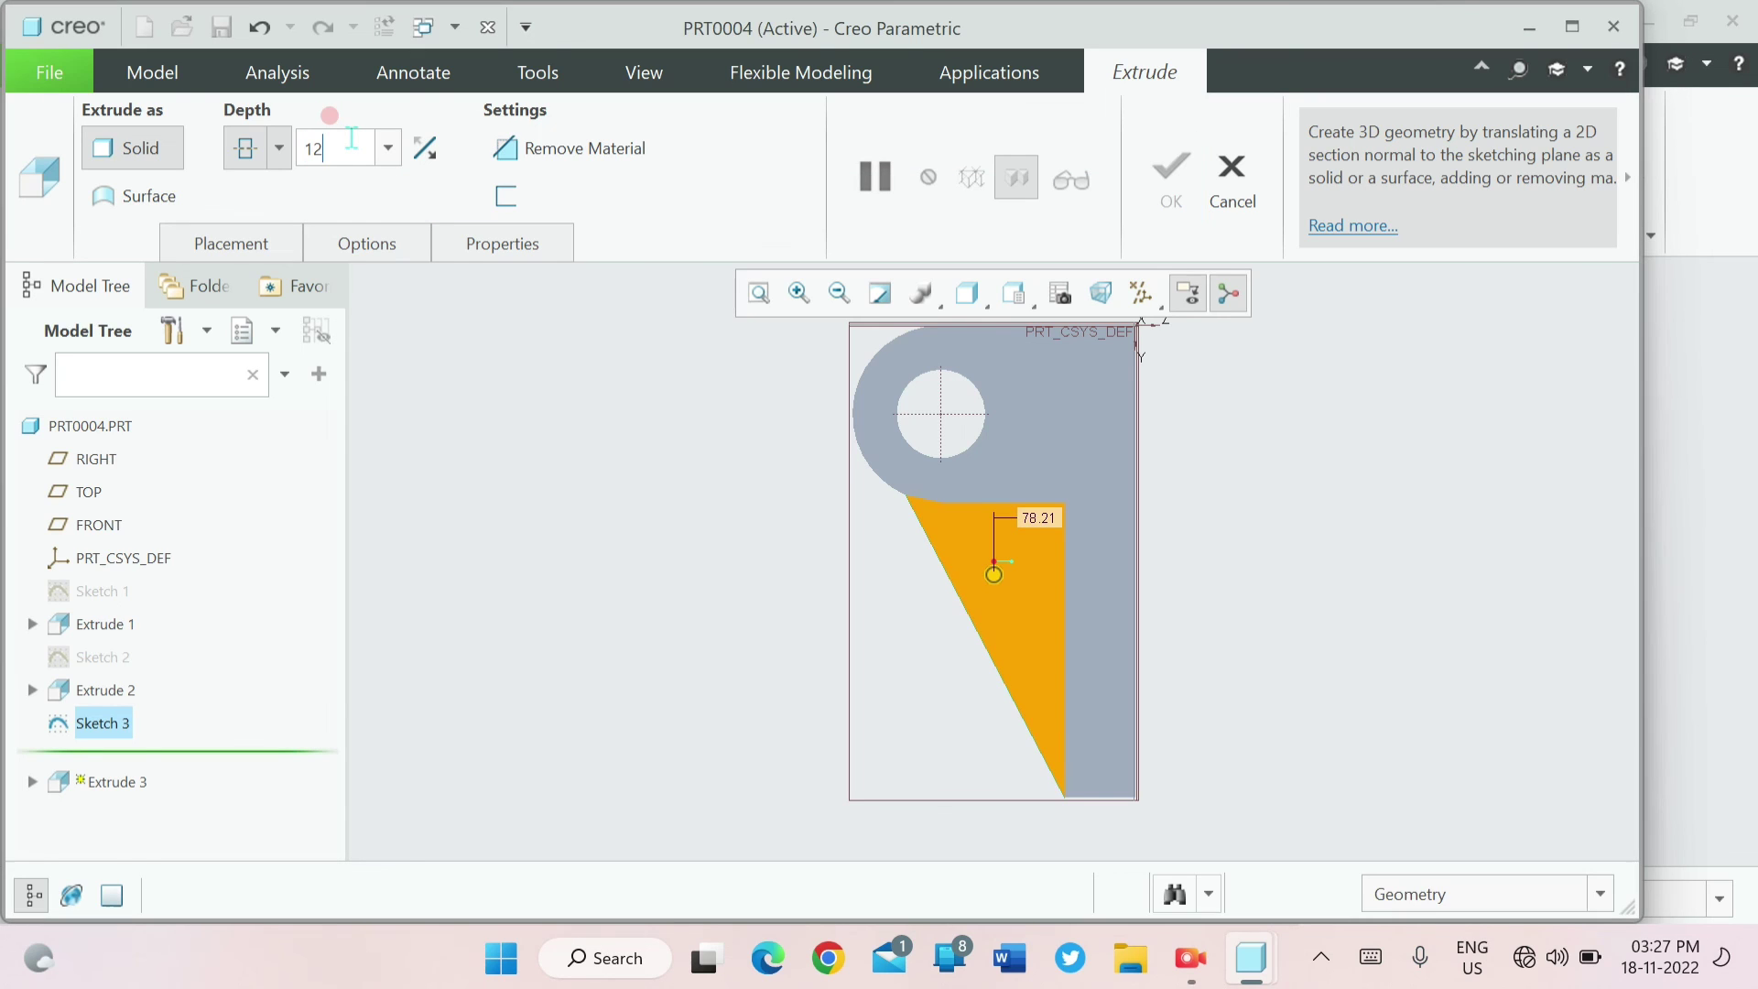
key("Return")
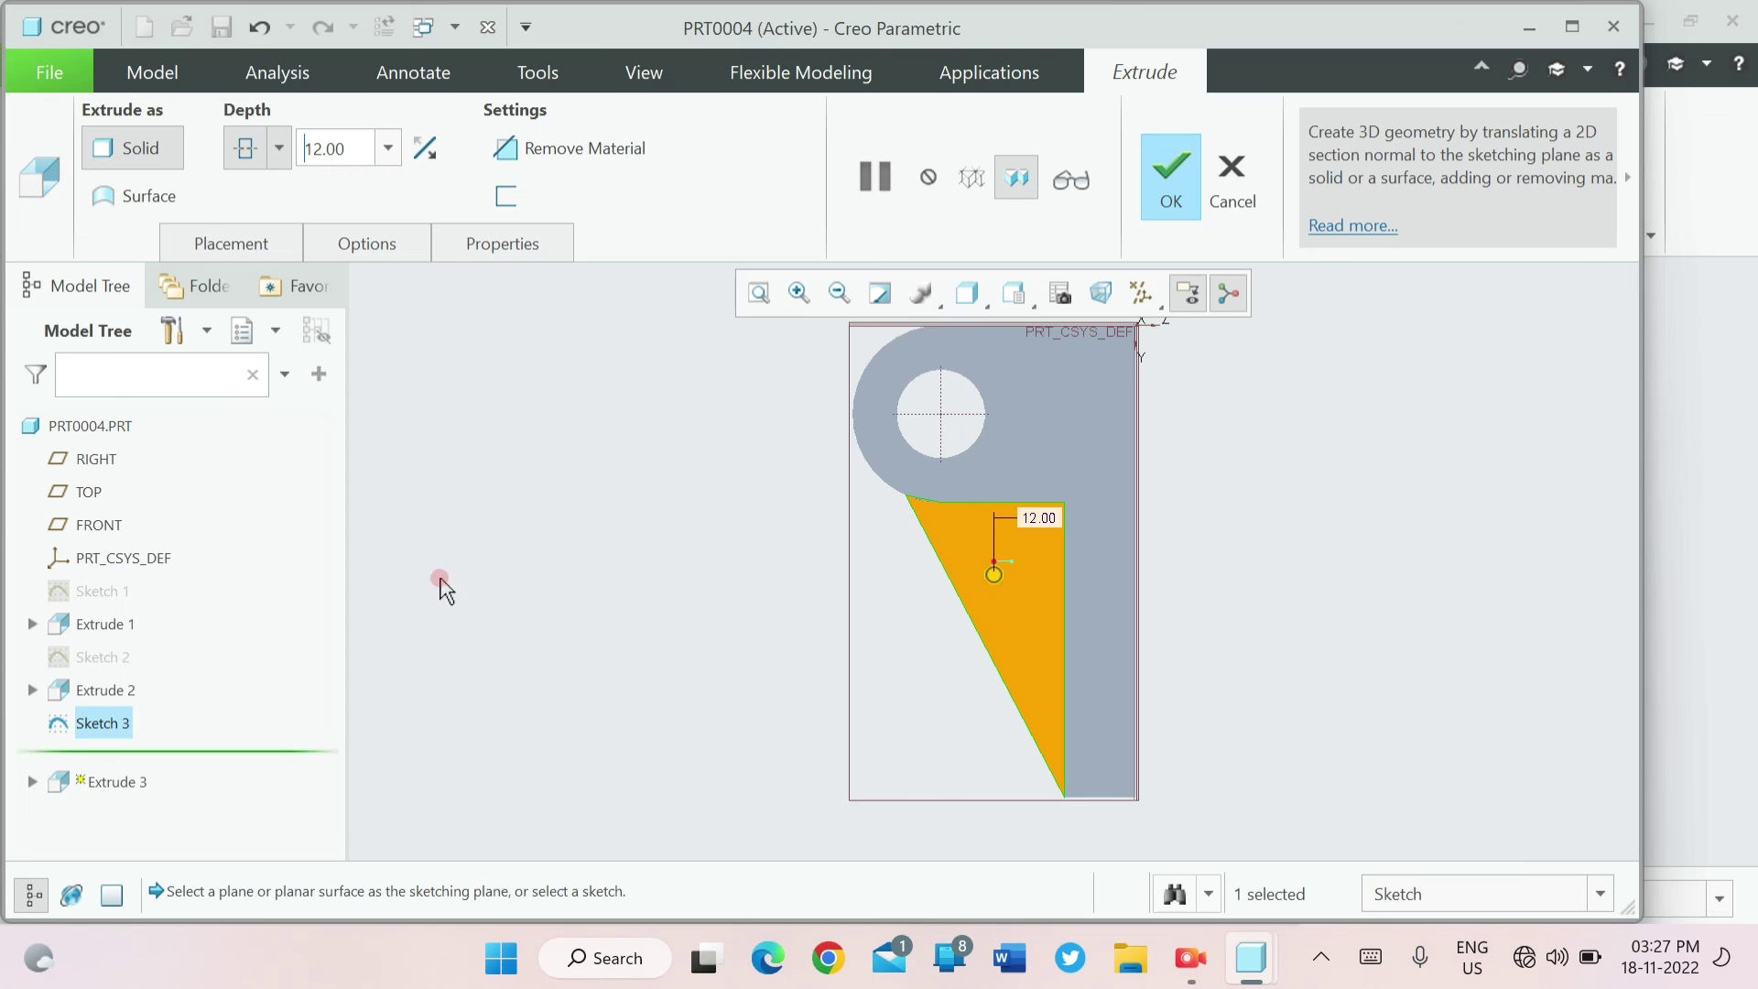
scroll(441, 590, "down", 1)
middle_click_drag(442, 593, 504, 478)
left_click(1150, 202)
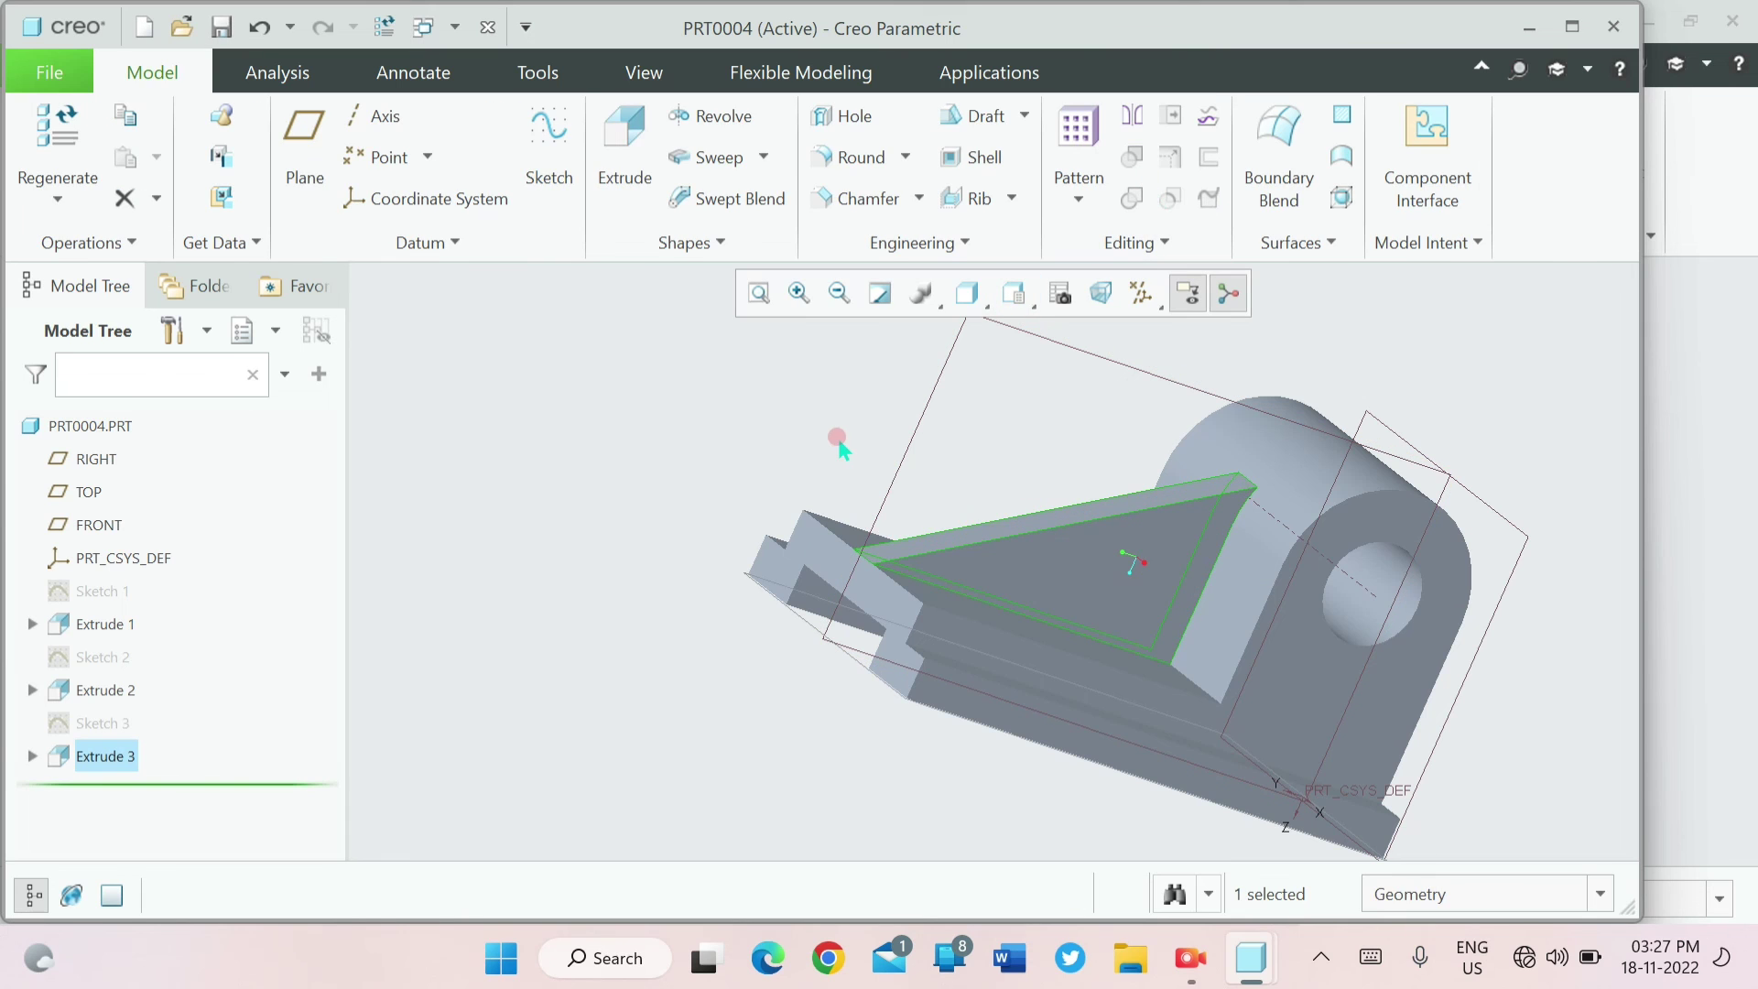
mouse_move(838, 443)
middle_mouse_down()
mouse_move(940, 494)
mouse_move(953, 553)
mouse_move(772, 533)
mouse_move(674, 455)
mouse_move(702, 327)
mouse_move(929, 170)
mouse_move(1032, 305)
mouse_move(1009, 380)
mouse_move(998, 365)
middle_mouse_up()
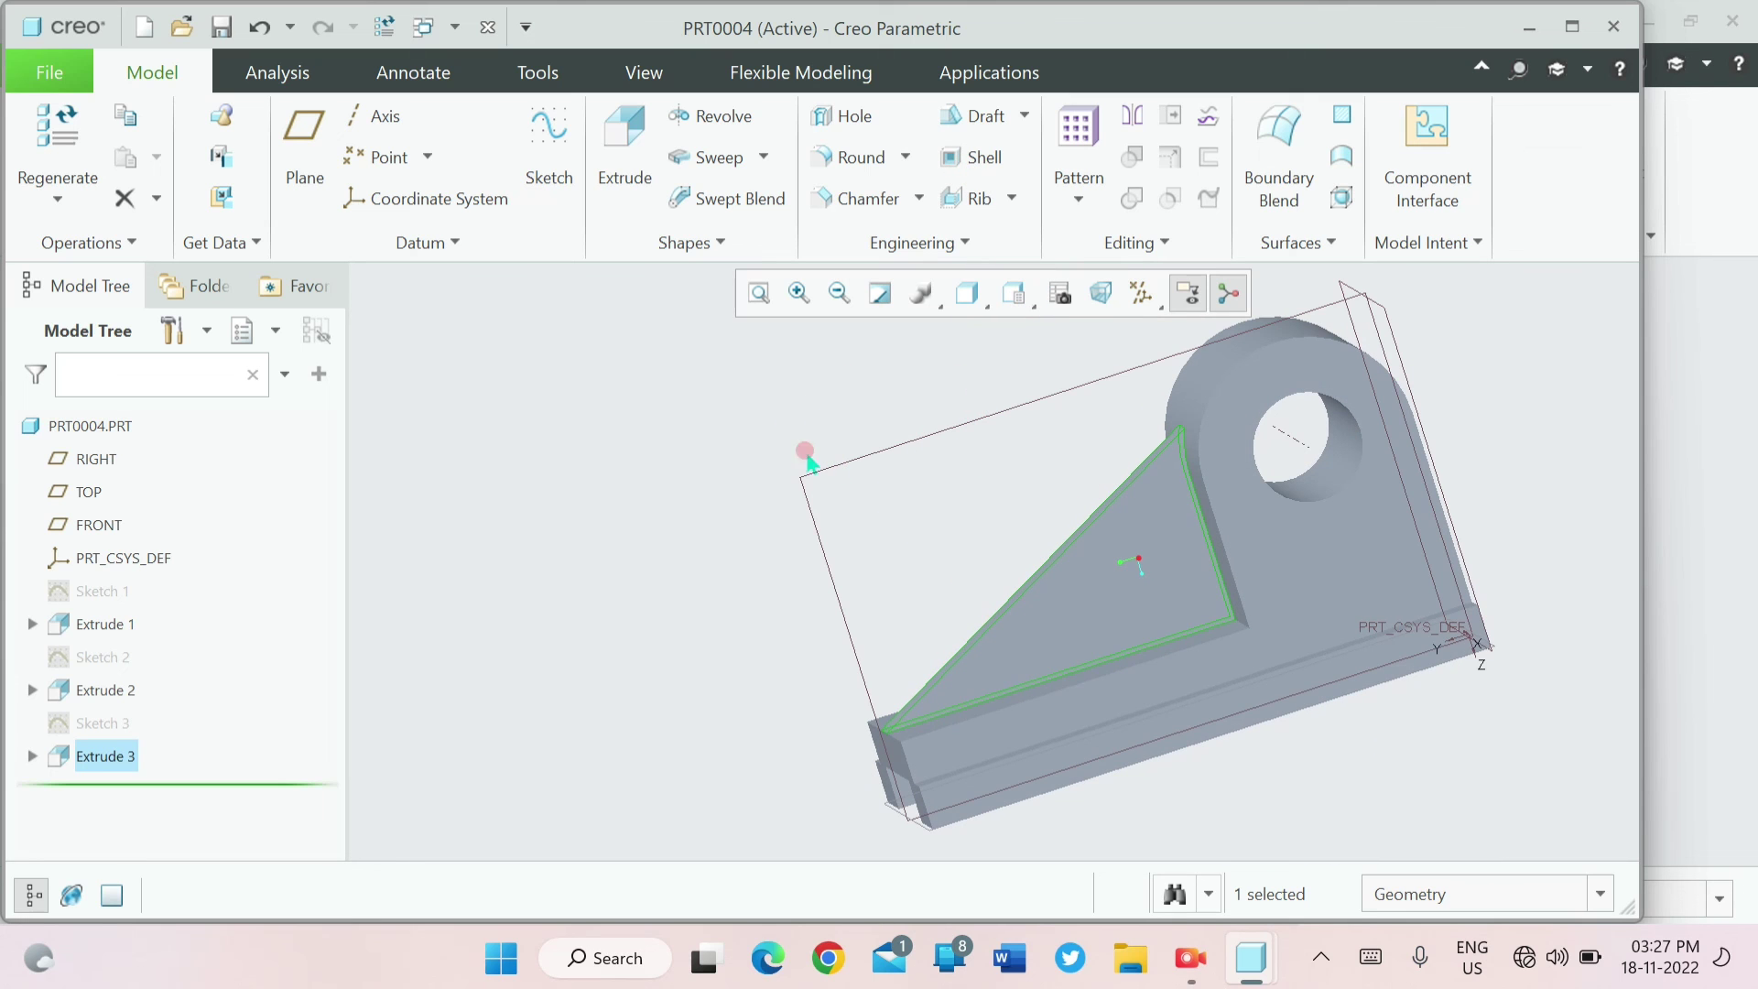
middle_click_drag(778, 472, 842, 423)
middle_click_drag(821, 435, 1020, 499)
mouse_move(1054, 437)
middle_mouse_down()
mouse_move(895, 341)
mouse_move(852, 255)
mouse_move(860, 196)
mouse_move(1083, 398)
middle_mouse_up()
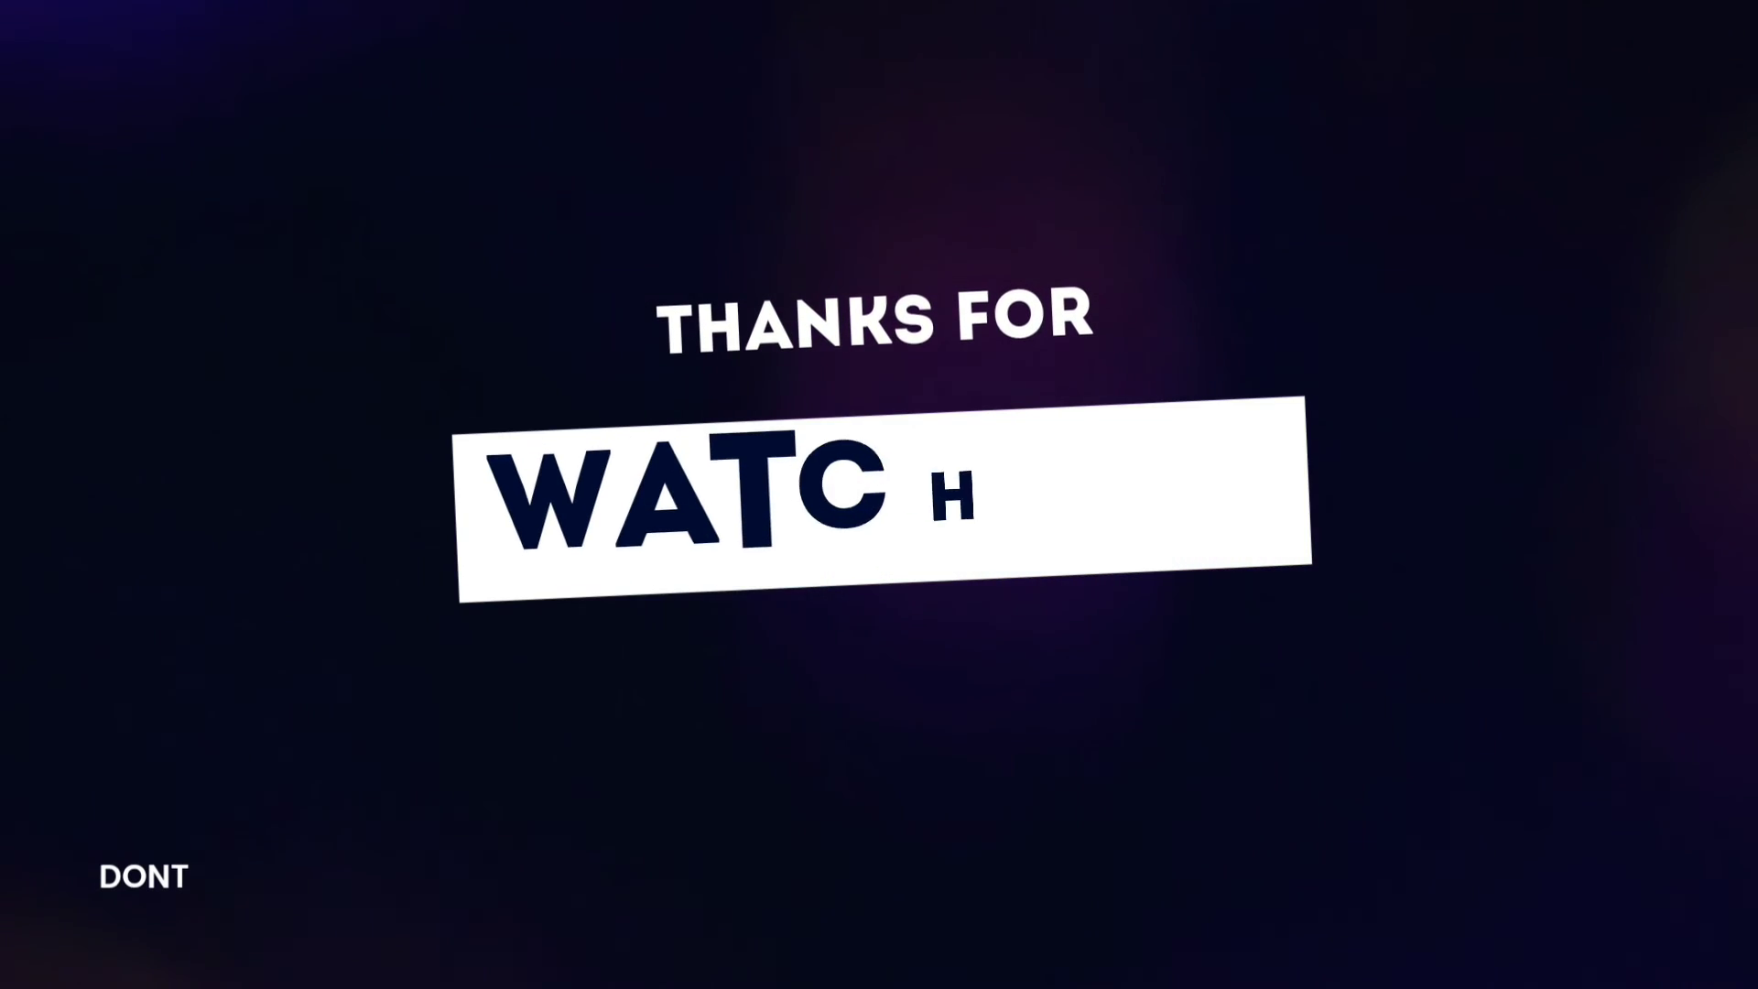